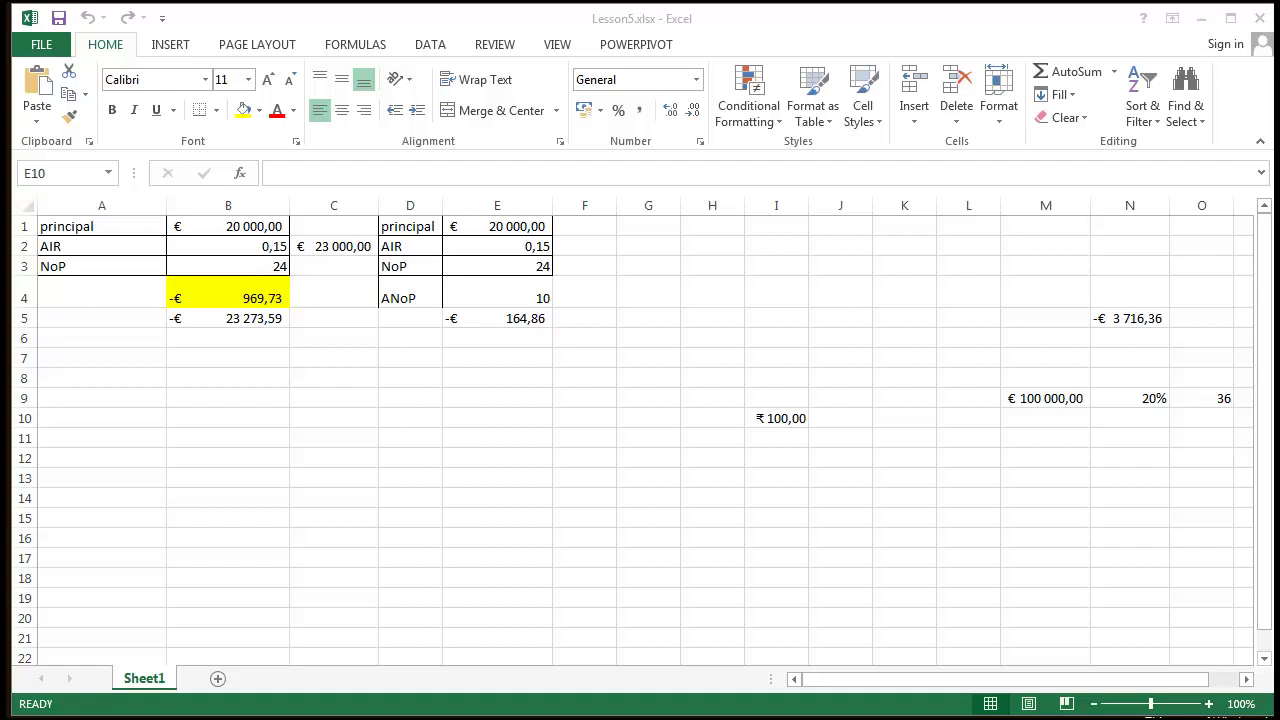
- Copy the principal, AIR and NoP labels from D1:D3 into cells A8:A10
click(103, 436)
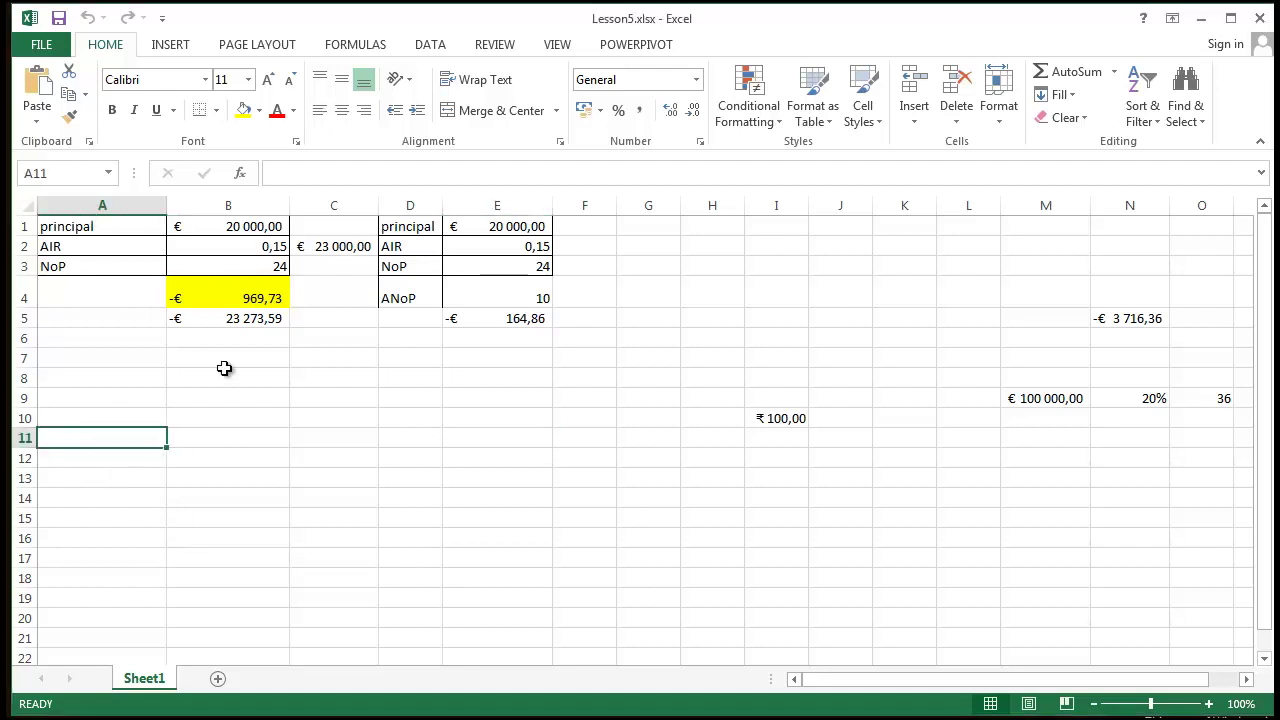
drag(410, 224, 418, 266)
key(ctrl+c)
click(97, 386)
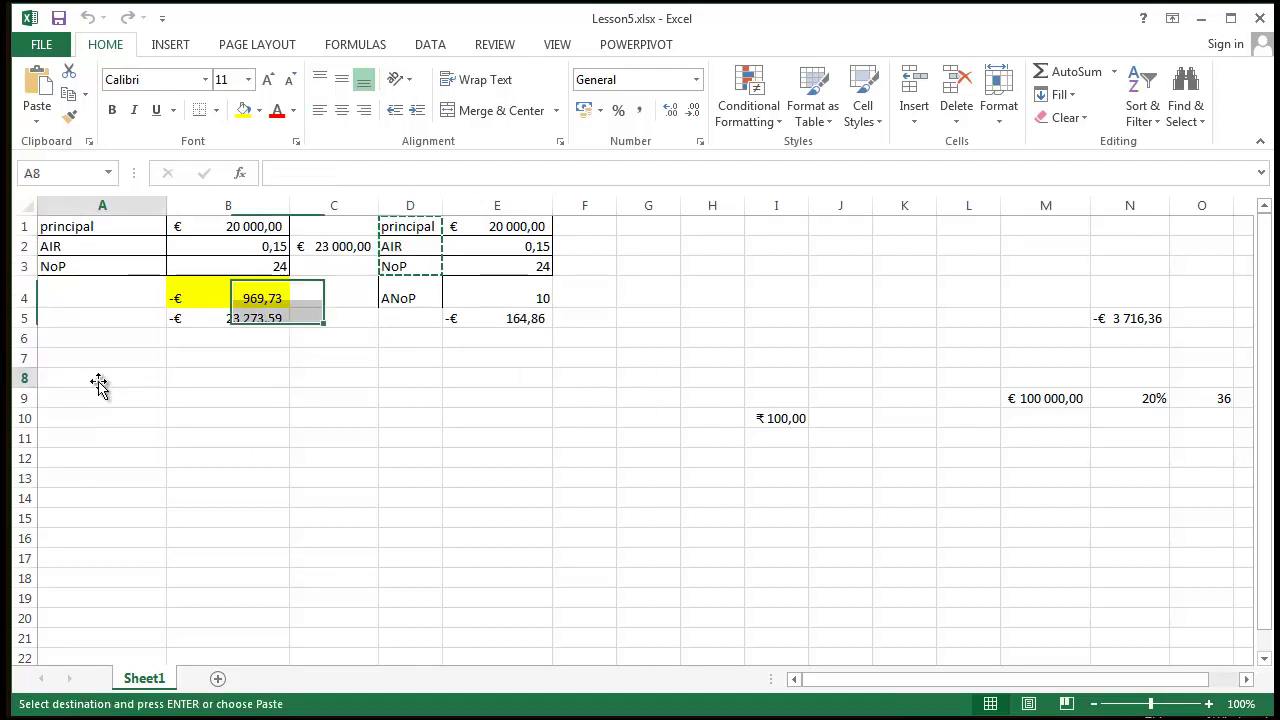
key(ctrl+v)
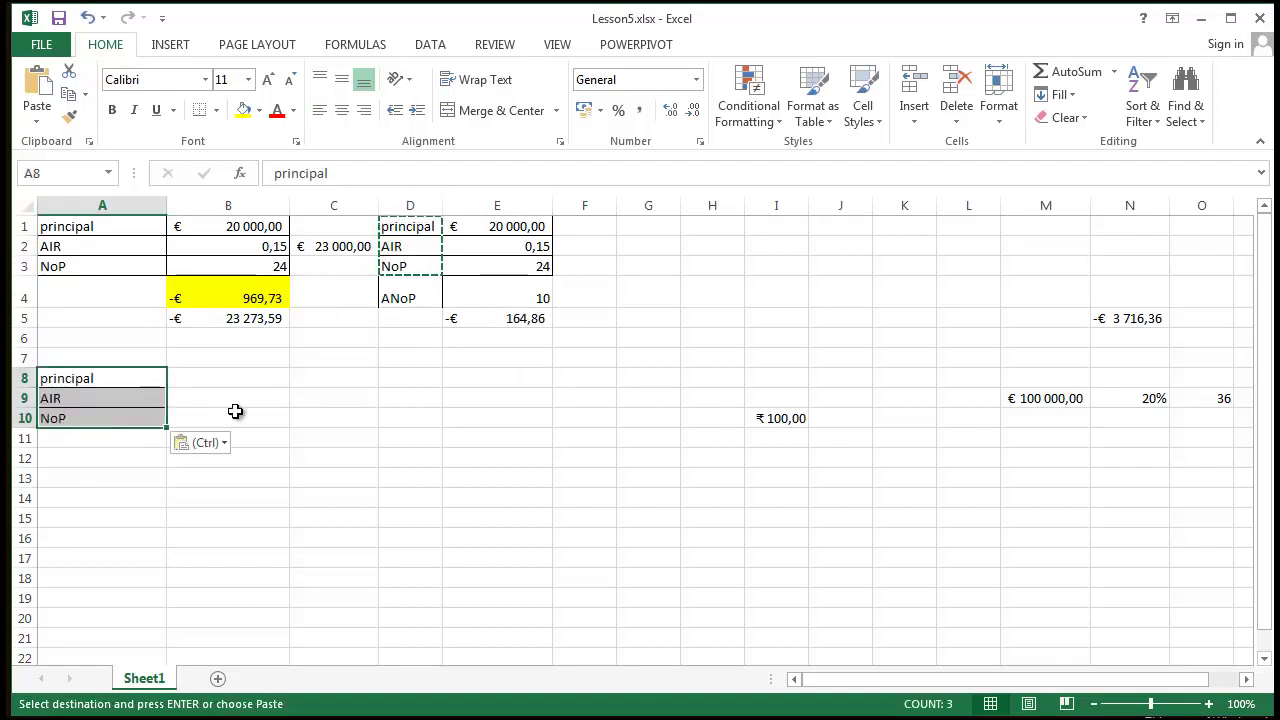
- Replace the copied NoP label in cell A10 with ETA
click(238, 414)
key(Left)
key(Delete)
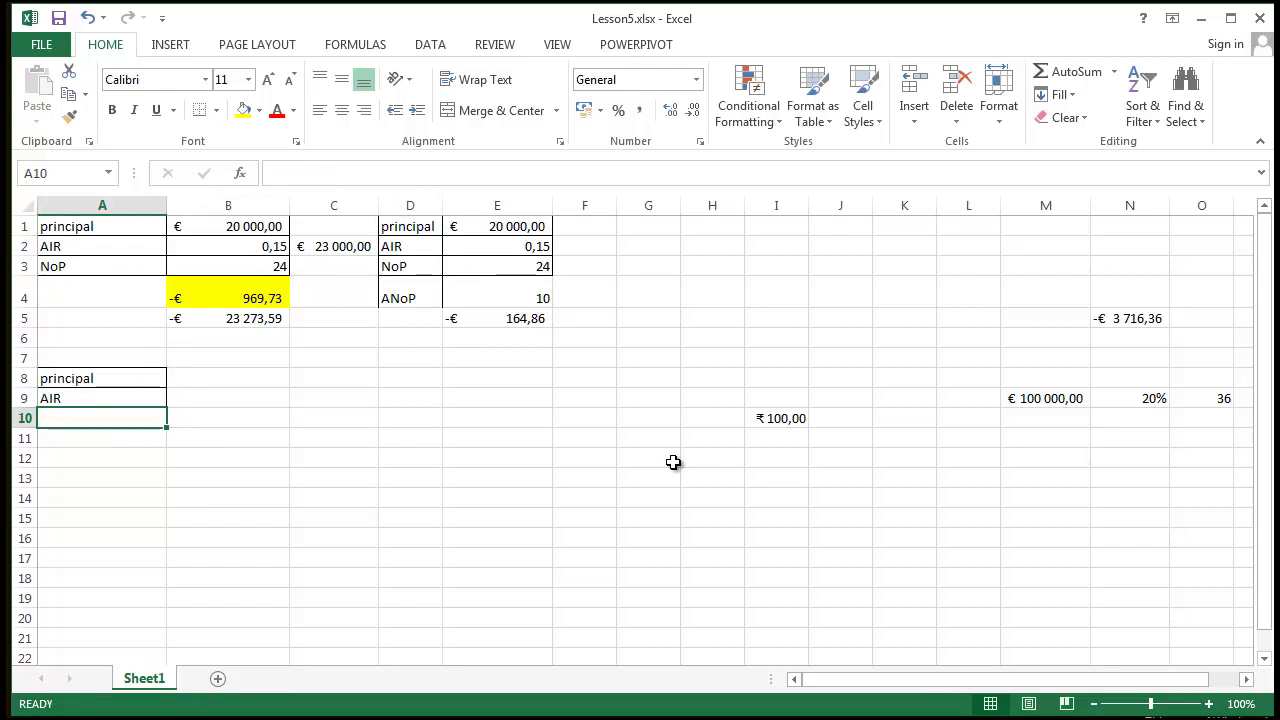
text(E)
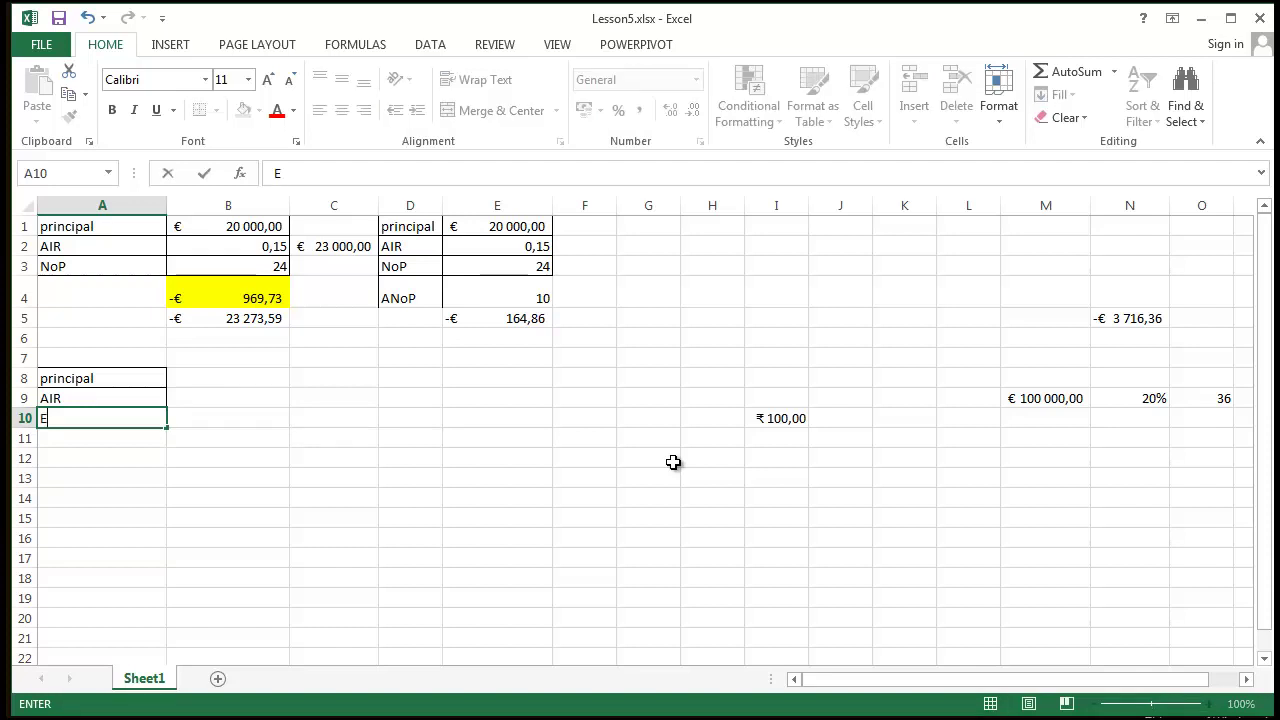
text(TA)
key(Return)
- Copy the bordered cell formatting of A8:A10 onto the empty cells B8:B10 with Format Painter
click(340, 418)
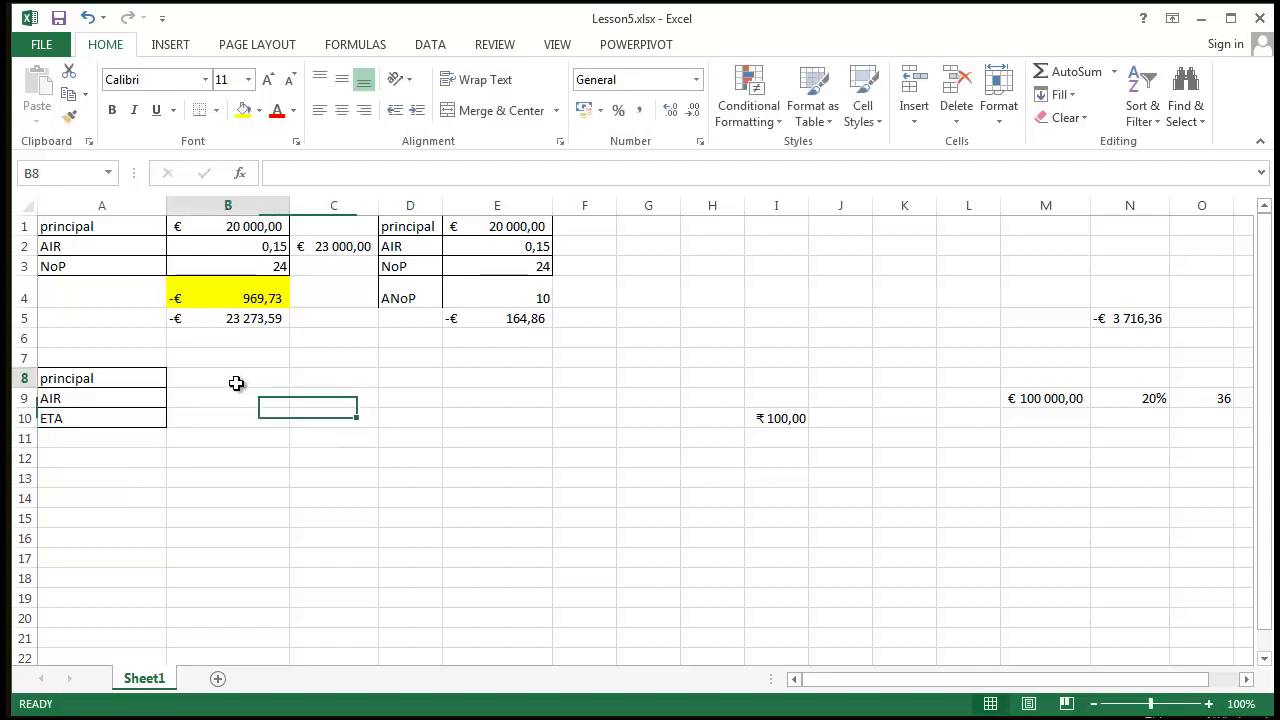
click(221, 378)
drag(132, 377, 149, 416)
click(69, 115)
drag(250, 378, 250, 417)
click(228, 516)
- Enter a principal of 10000 in B8 and an AIR of 0,10 in B9
click(233, 384)
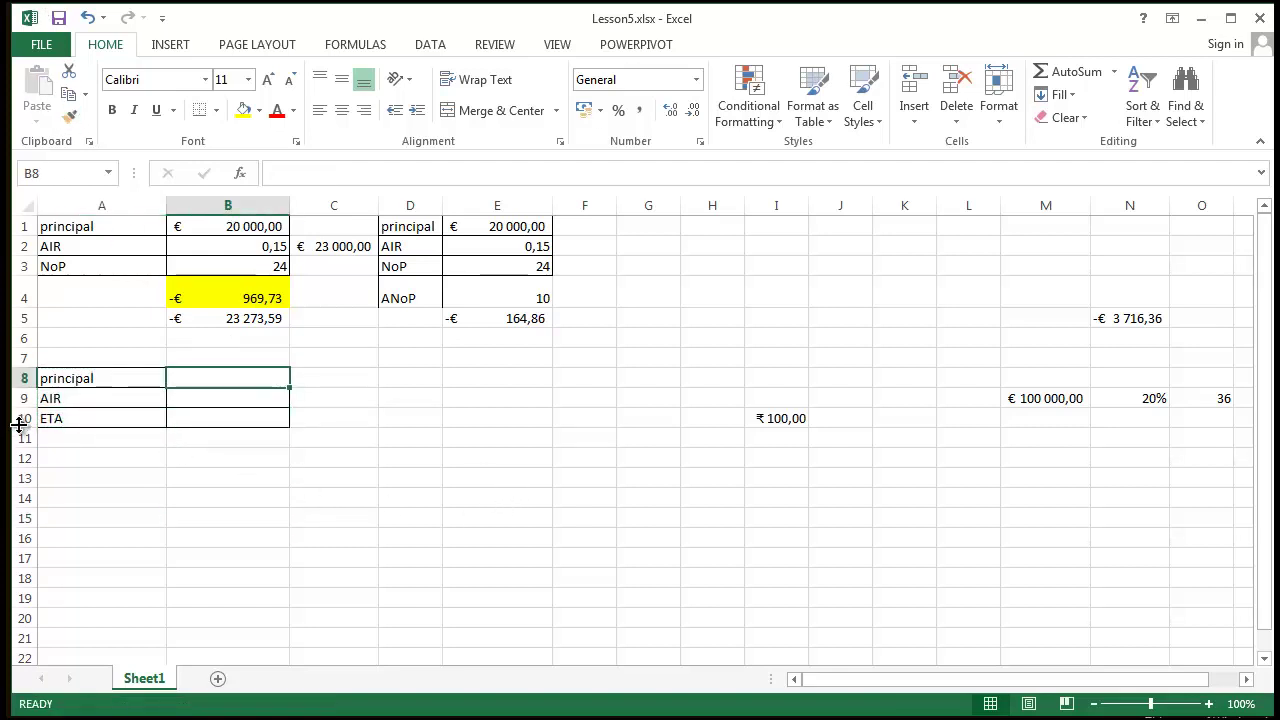
text(10000)
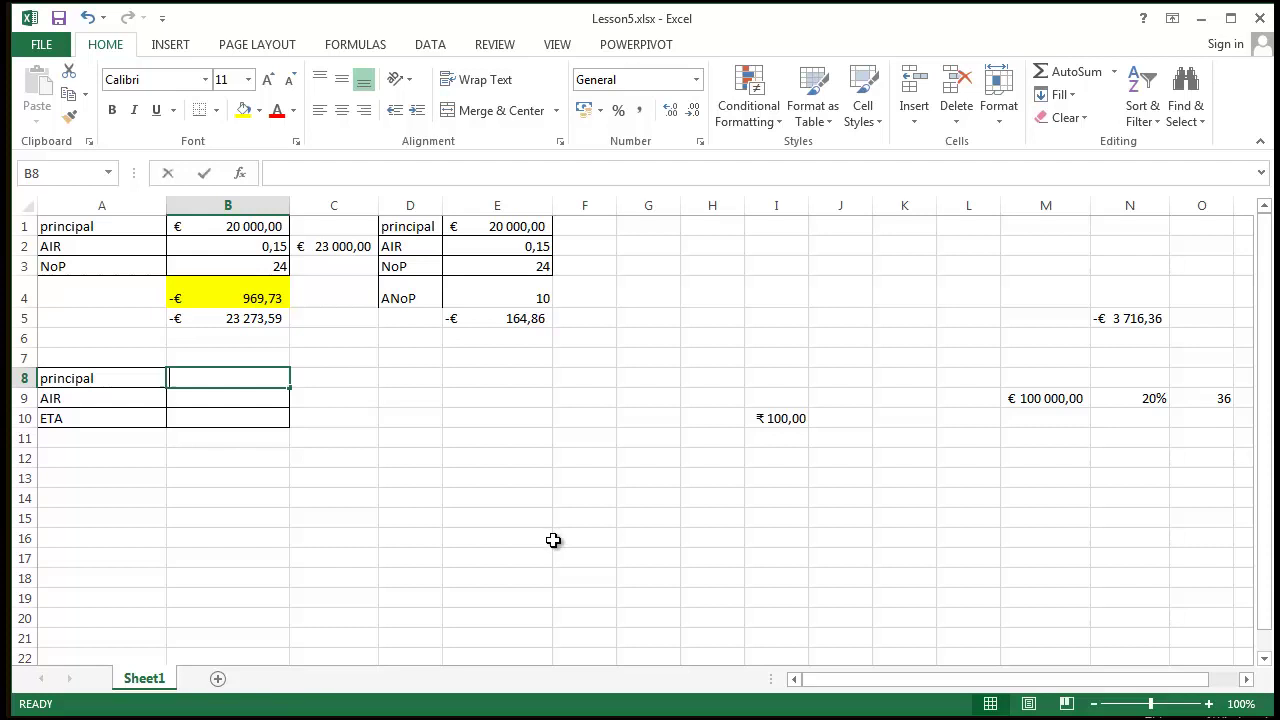
key(Return)
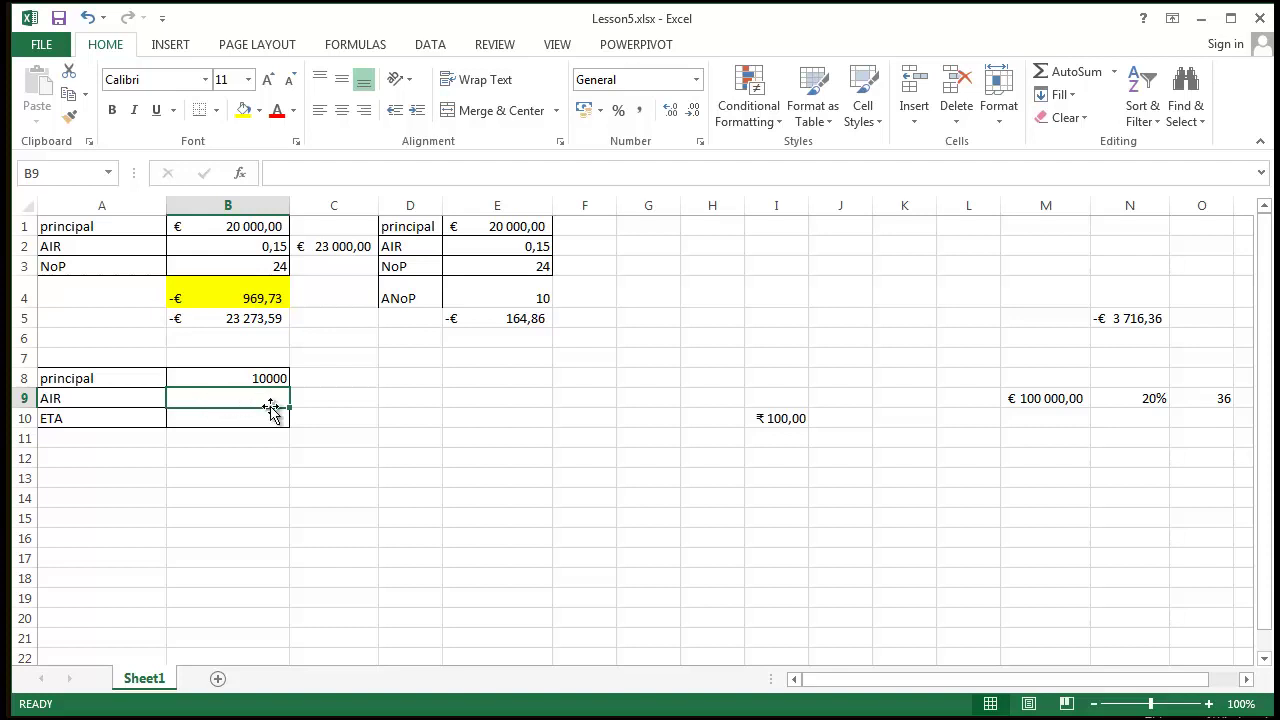
text(0)
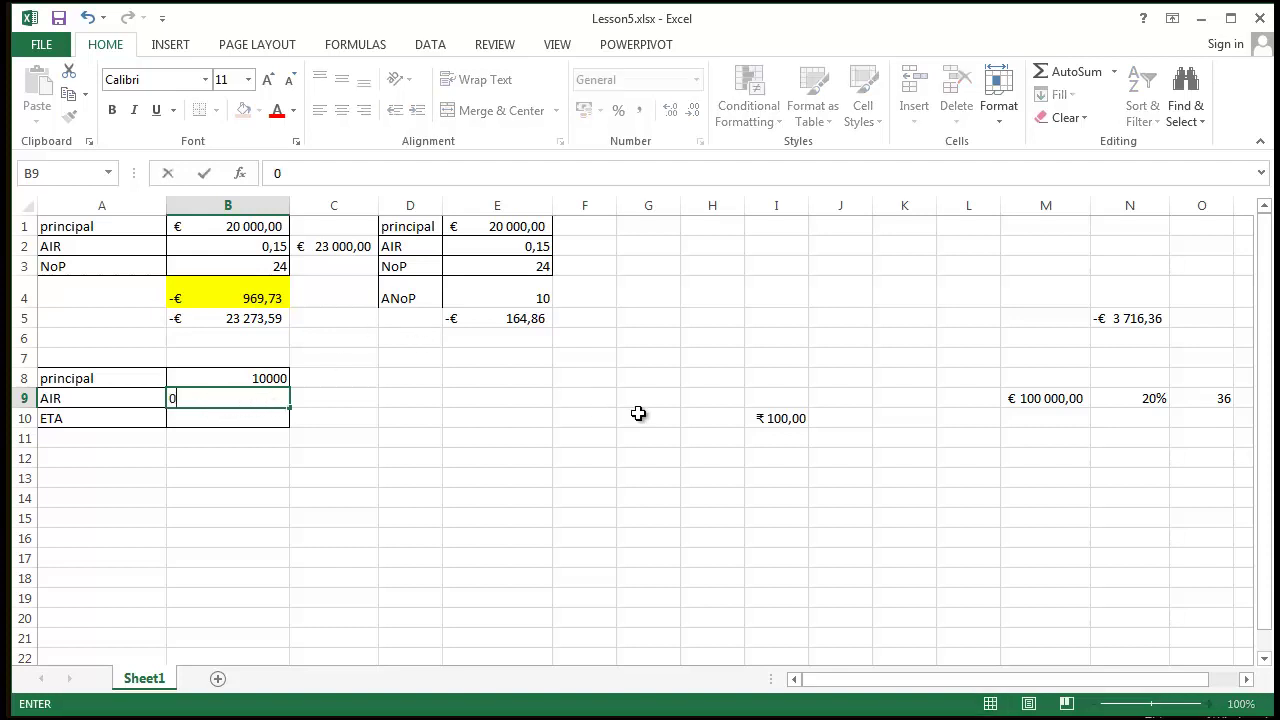
text(,10)
key(Return)
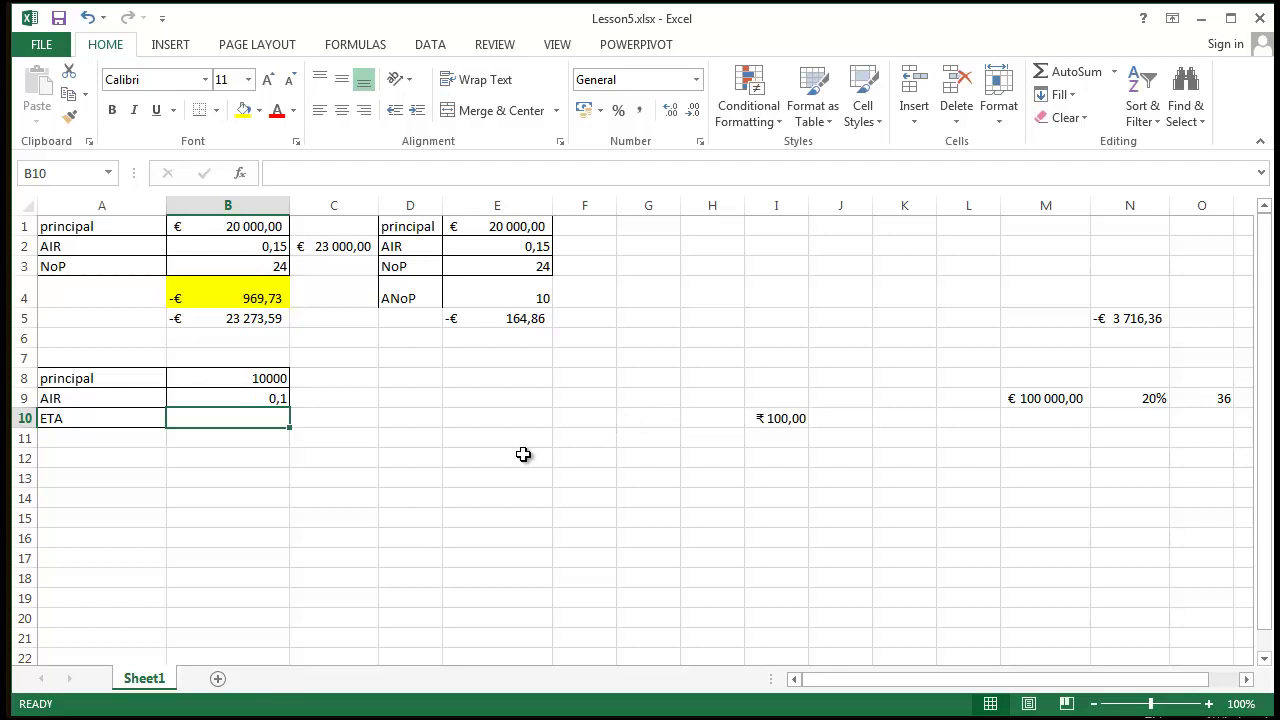
- Enter 11100 as the ETA amount in cell B10
text(11)
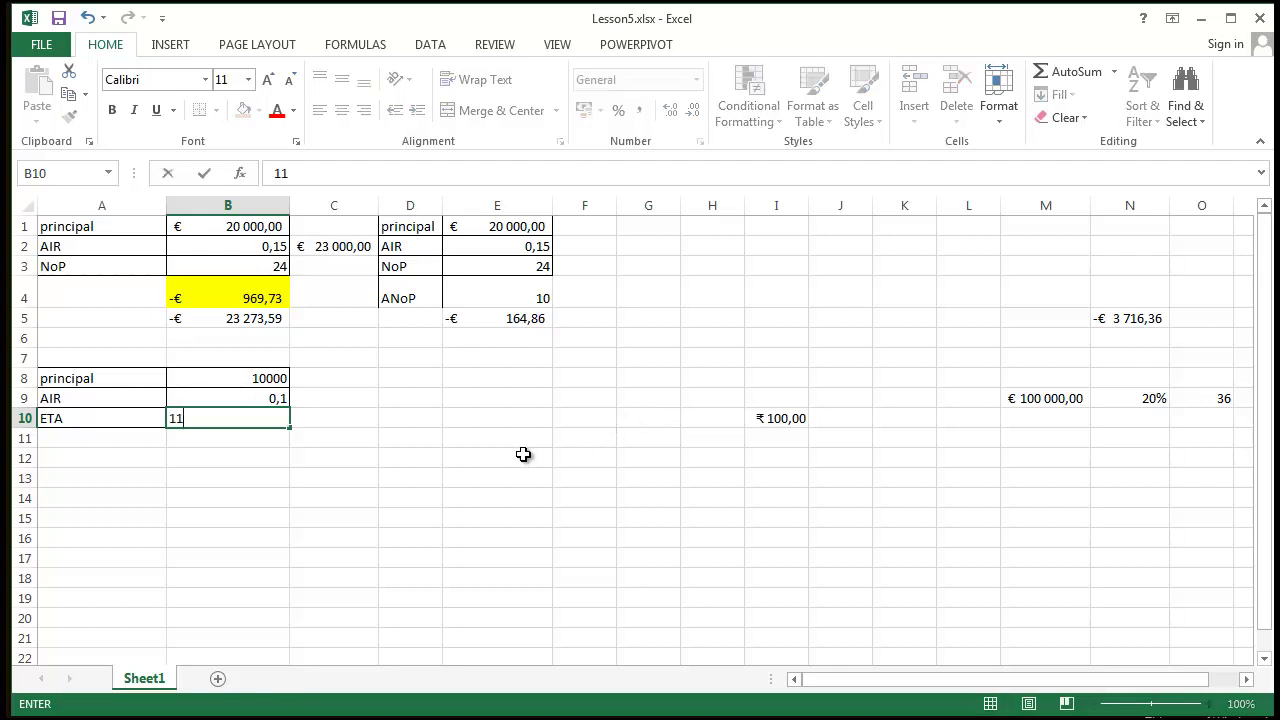
text(00)
key(BackSpace)
key(BackSpace)
text(10)
key(Return)
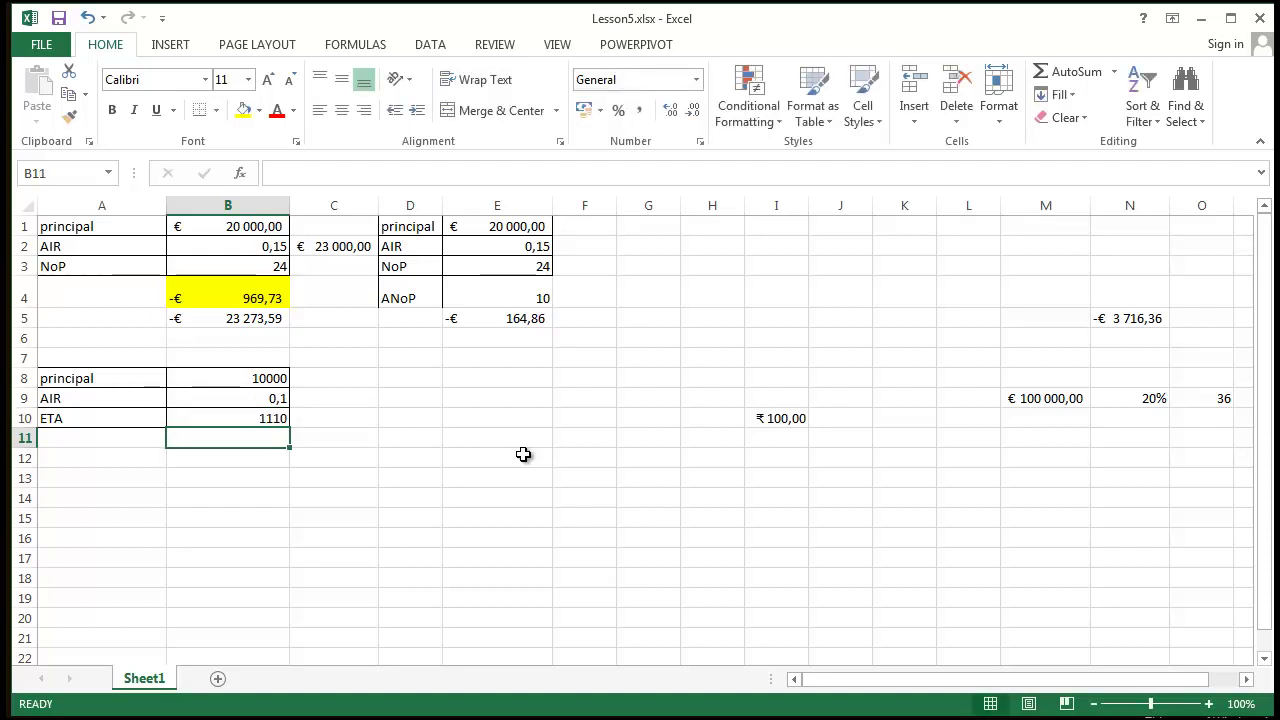
click(286, 420)
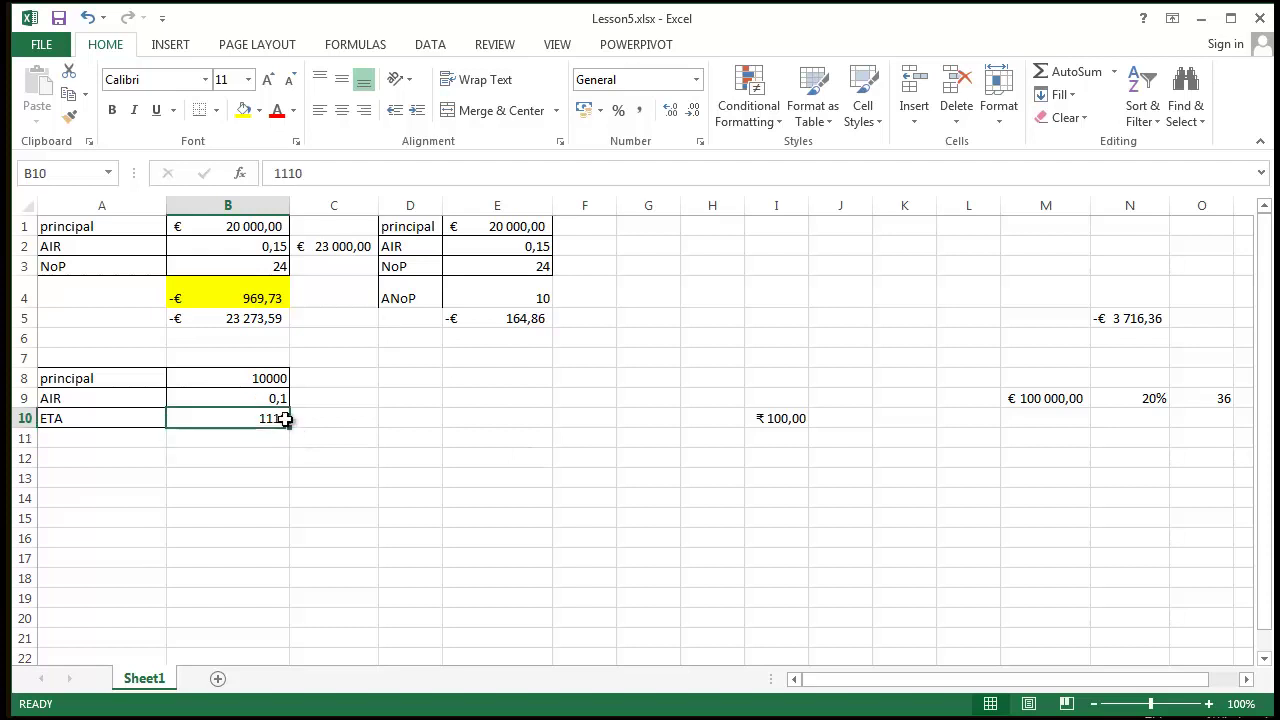
key(F2)
text(0)
key(Return)
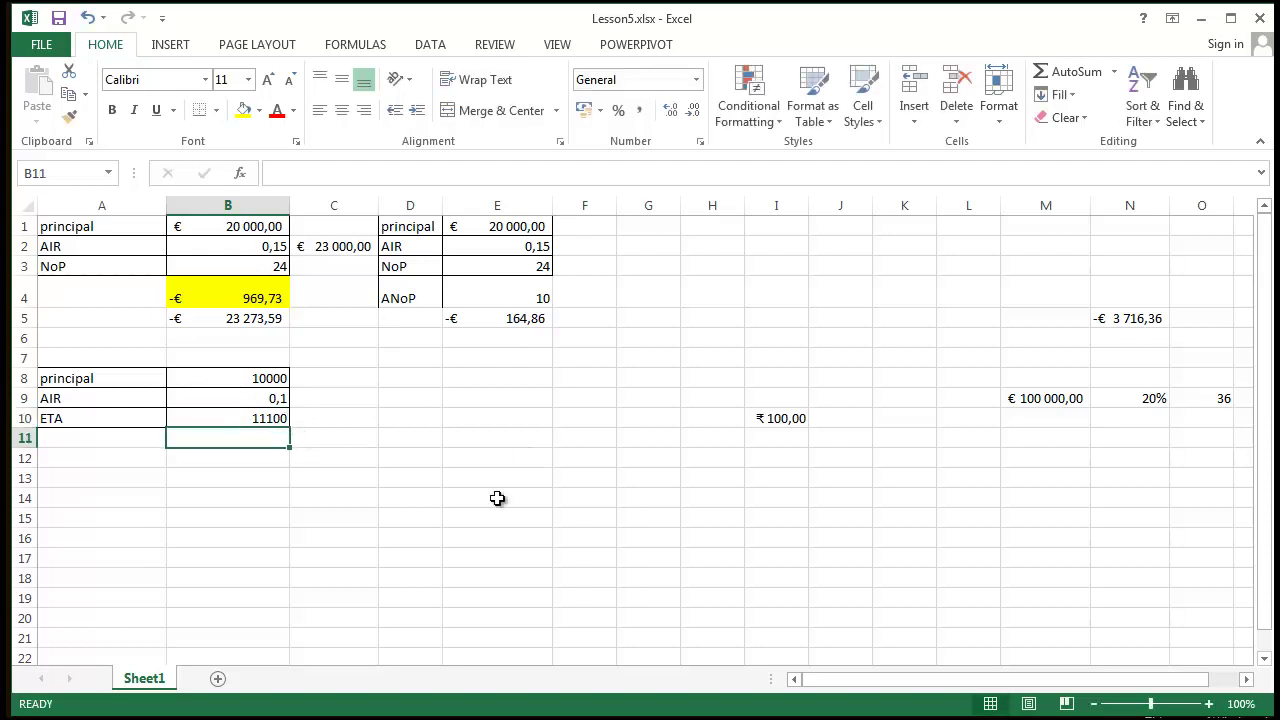
click(497, 498)
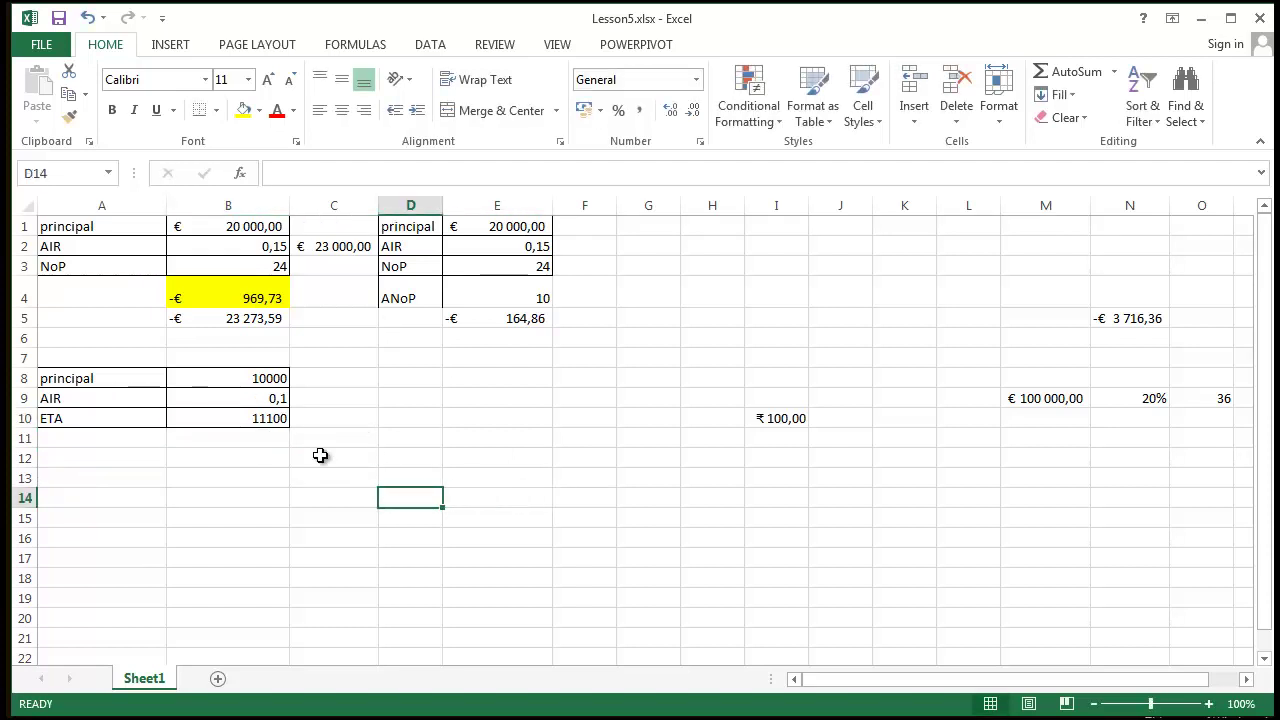
- Apply the Euro (€ 123) accounting format to the principal in B8 and the ETA amount in B10
click(281, 414)
click(259, 376)
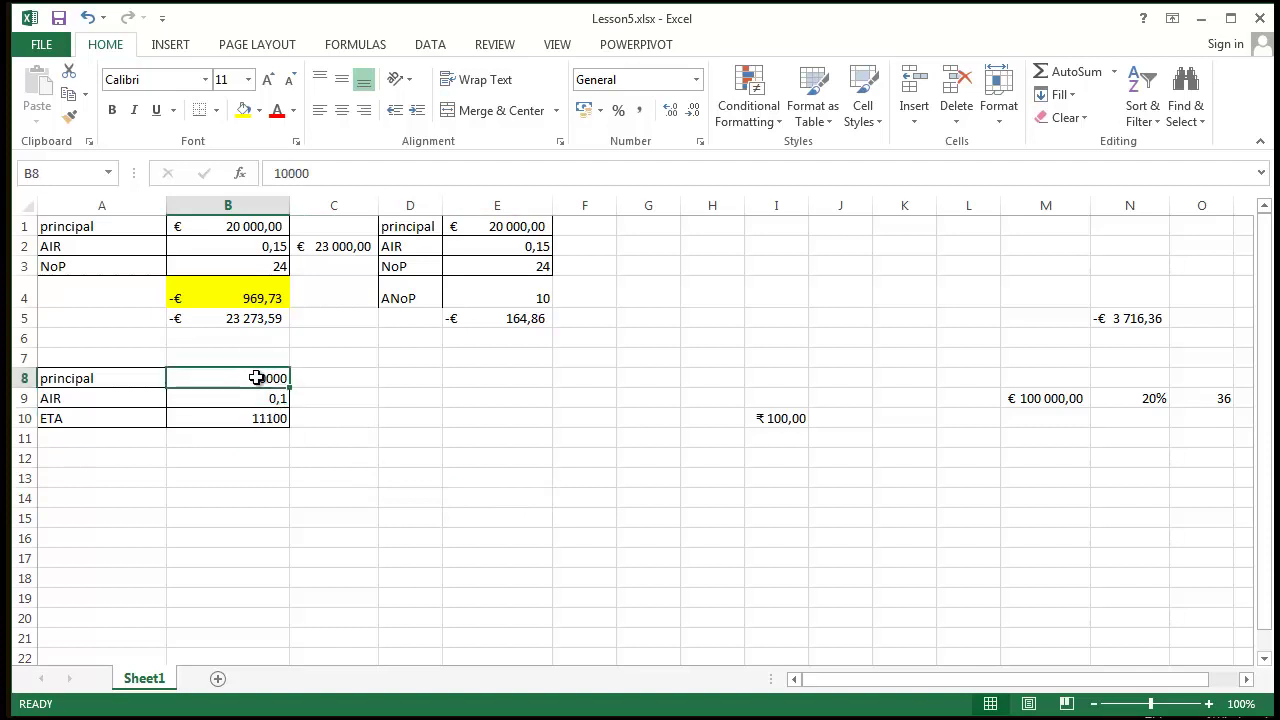
click(599, 114)
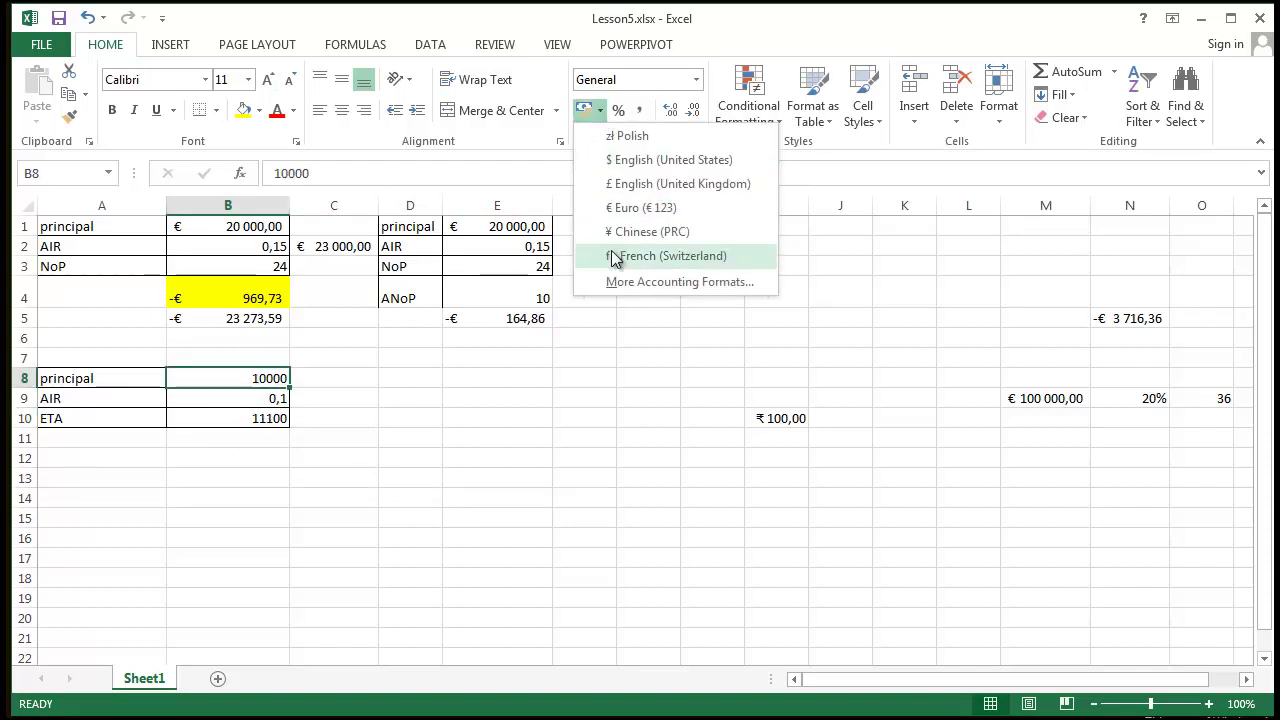
click(615, 207)
click(248, 410)
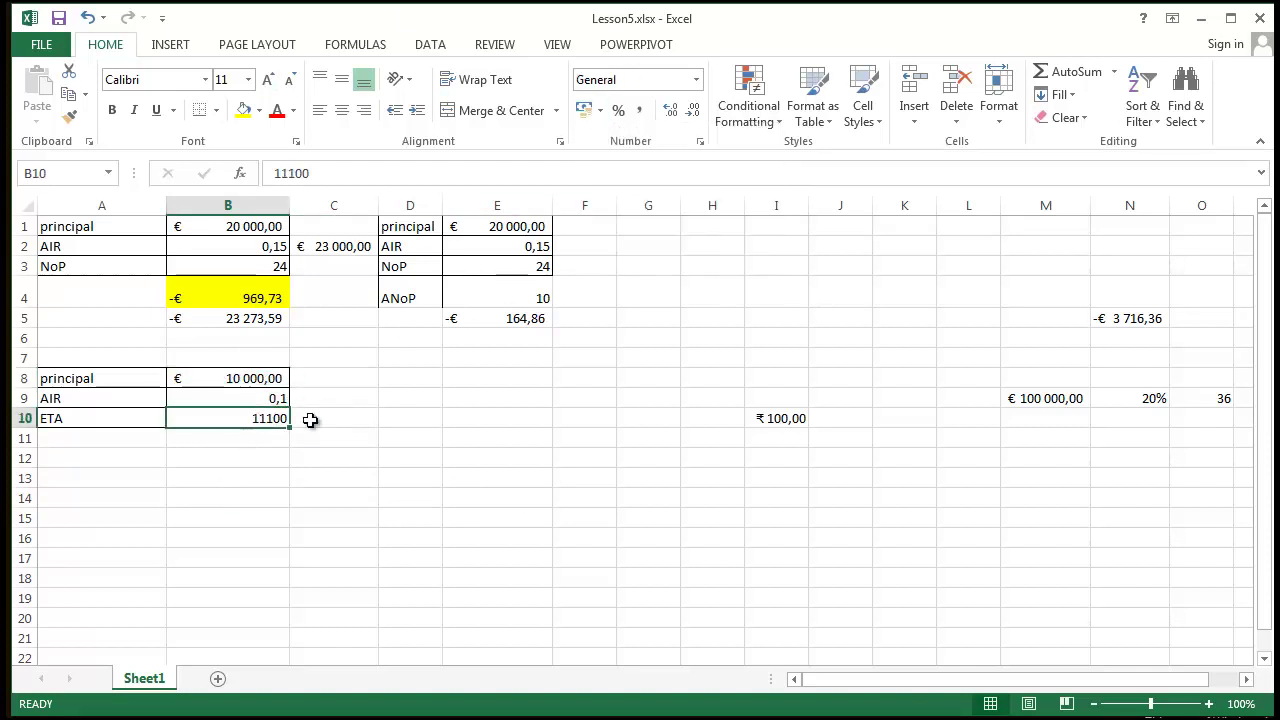
click(589, 115)
click(599, 113)
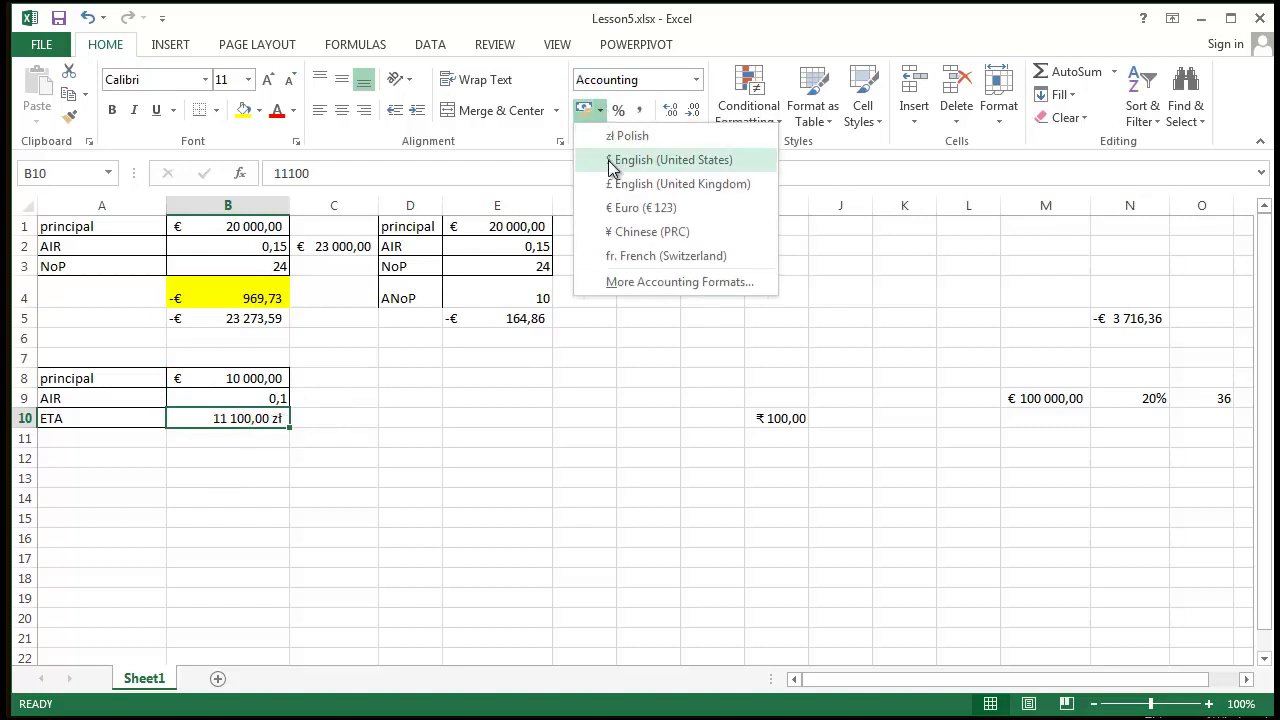
click(610, 166)
click(603, 112)
click(600, 206)
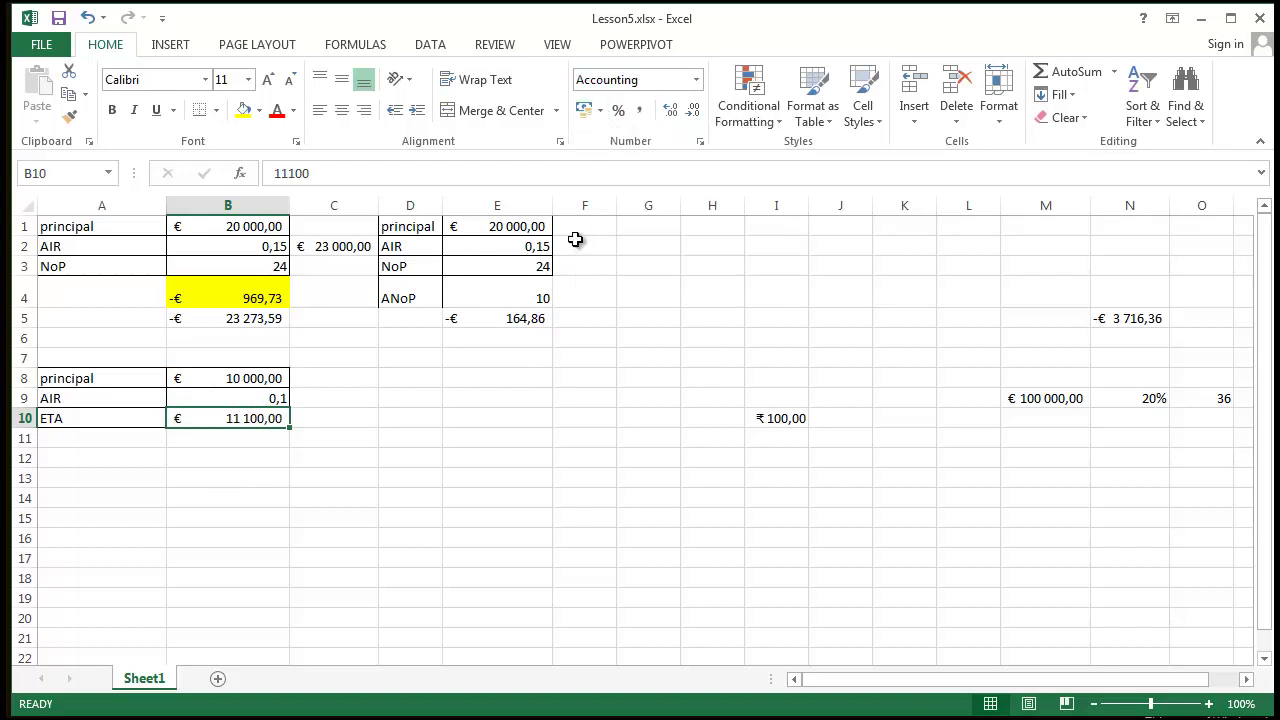
click(426, 469)
- Begin a PDURATION formula in cell B11, directly below the ETA amount
click(238, 447)
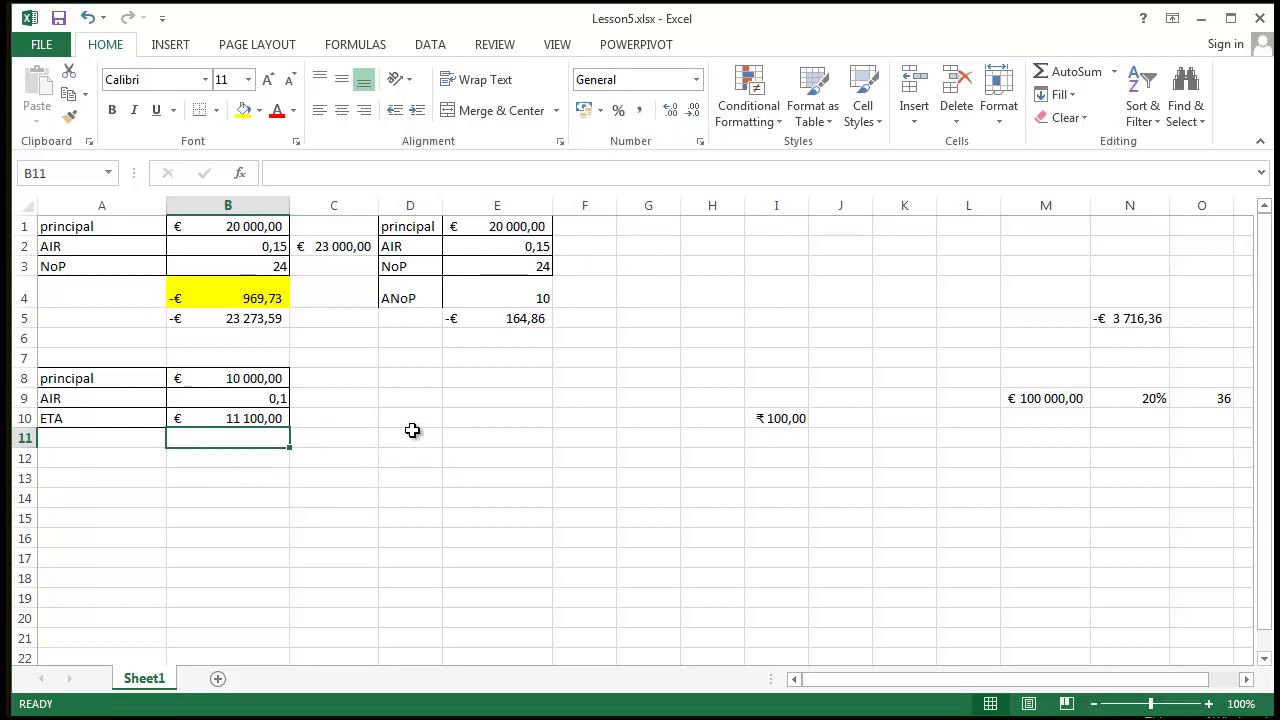
text(=)
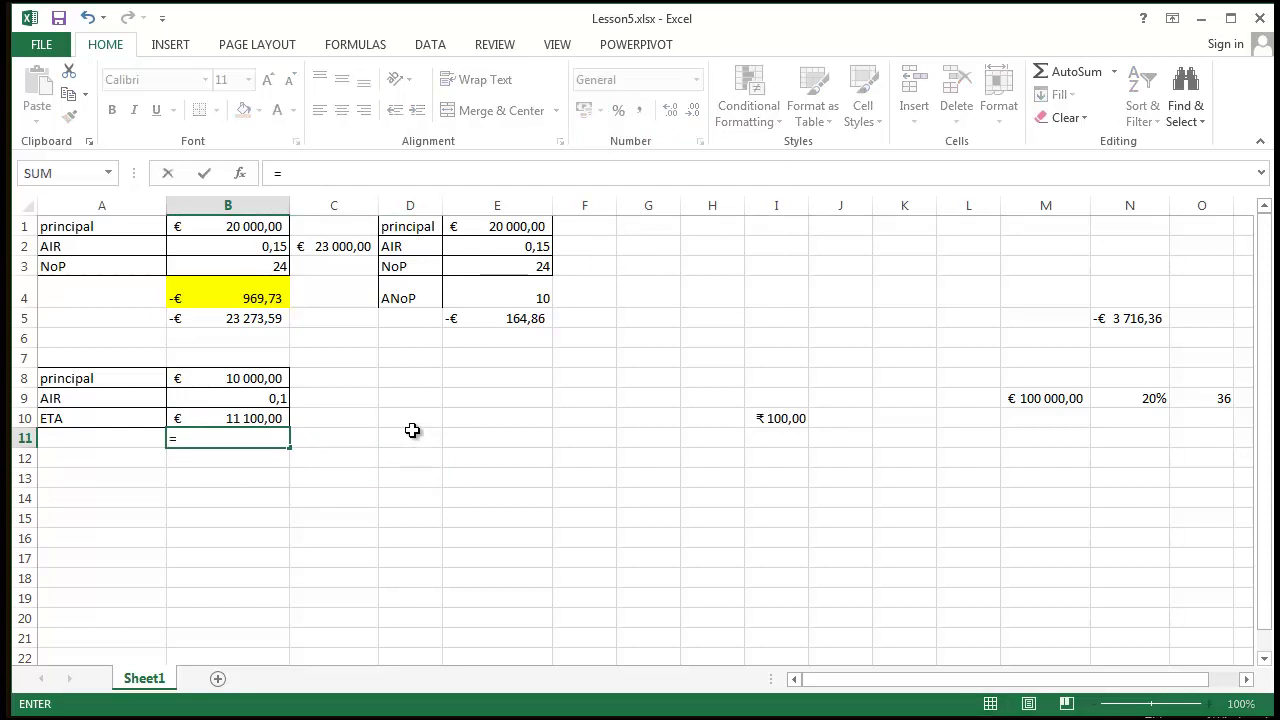
text(Pdu)
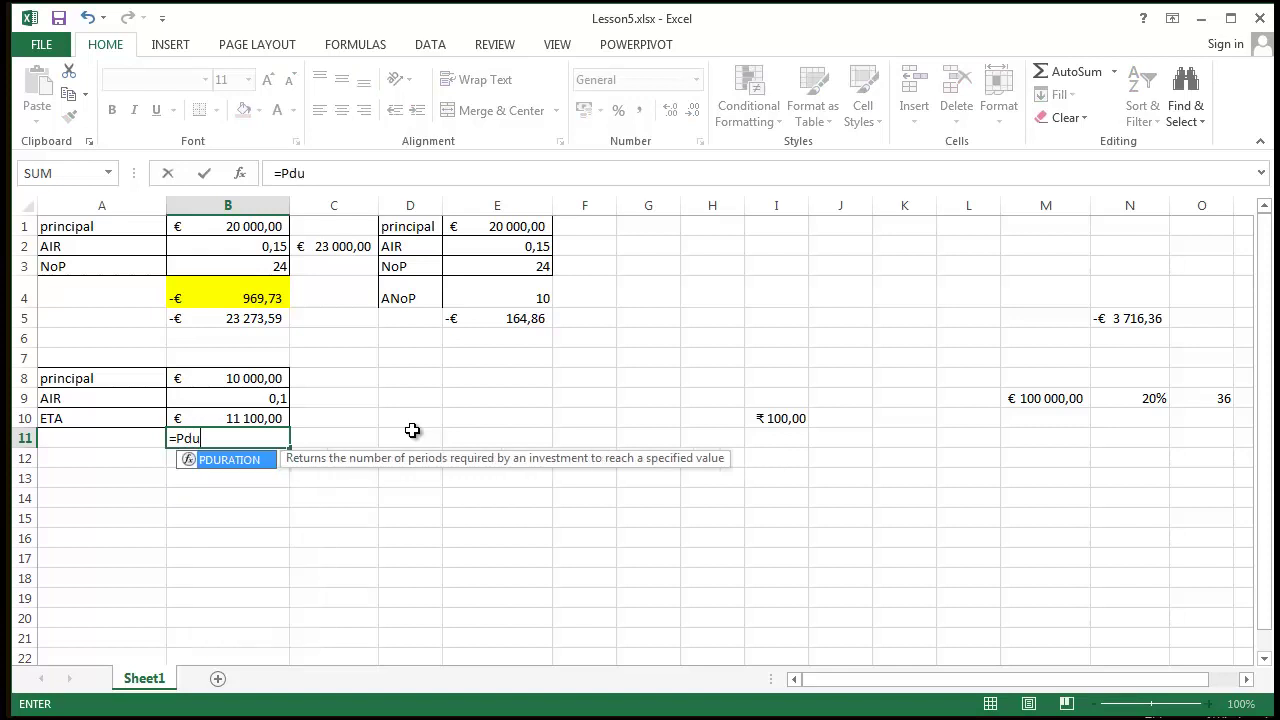
key(Return)
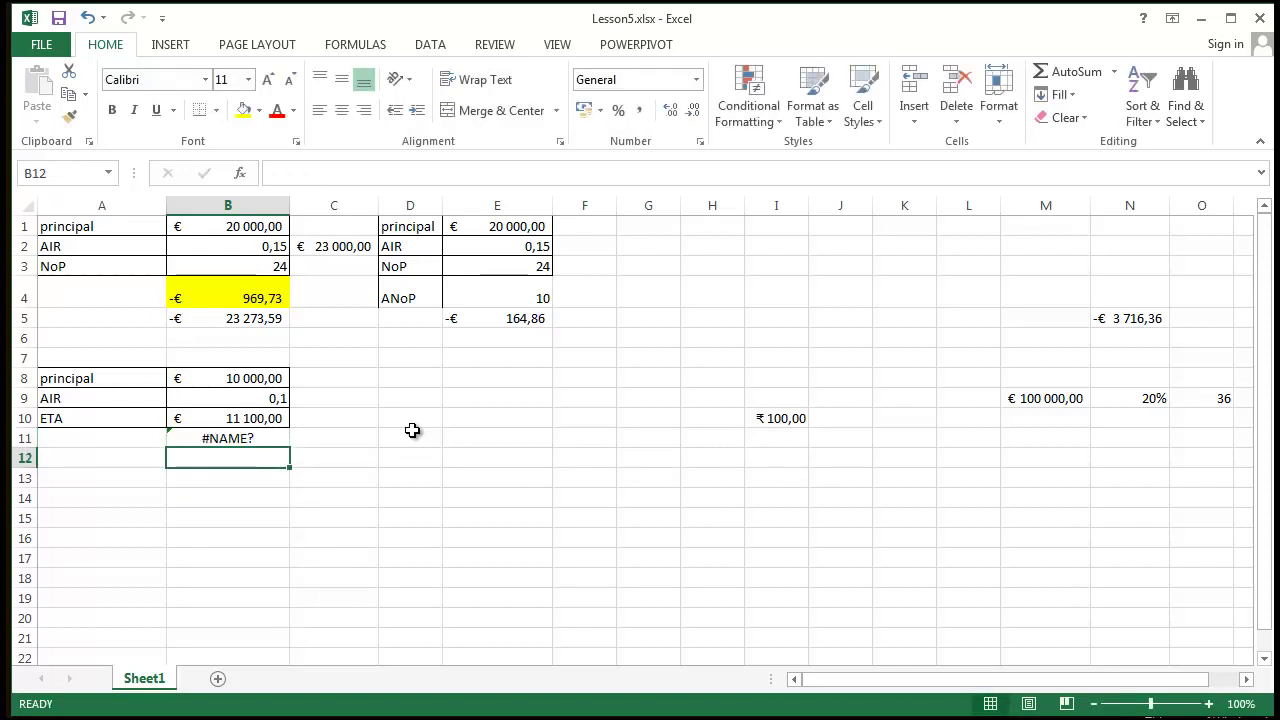
click(250, 434)
double_click(247, 437)
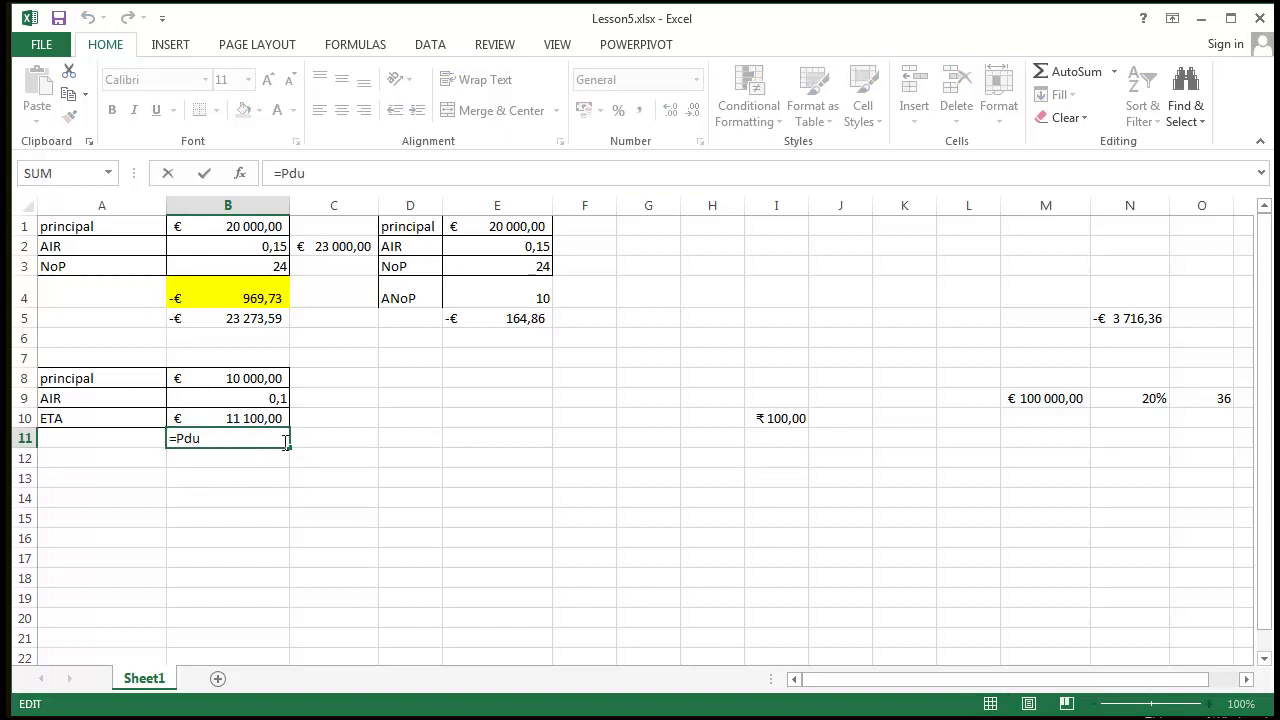
text(rat)
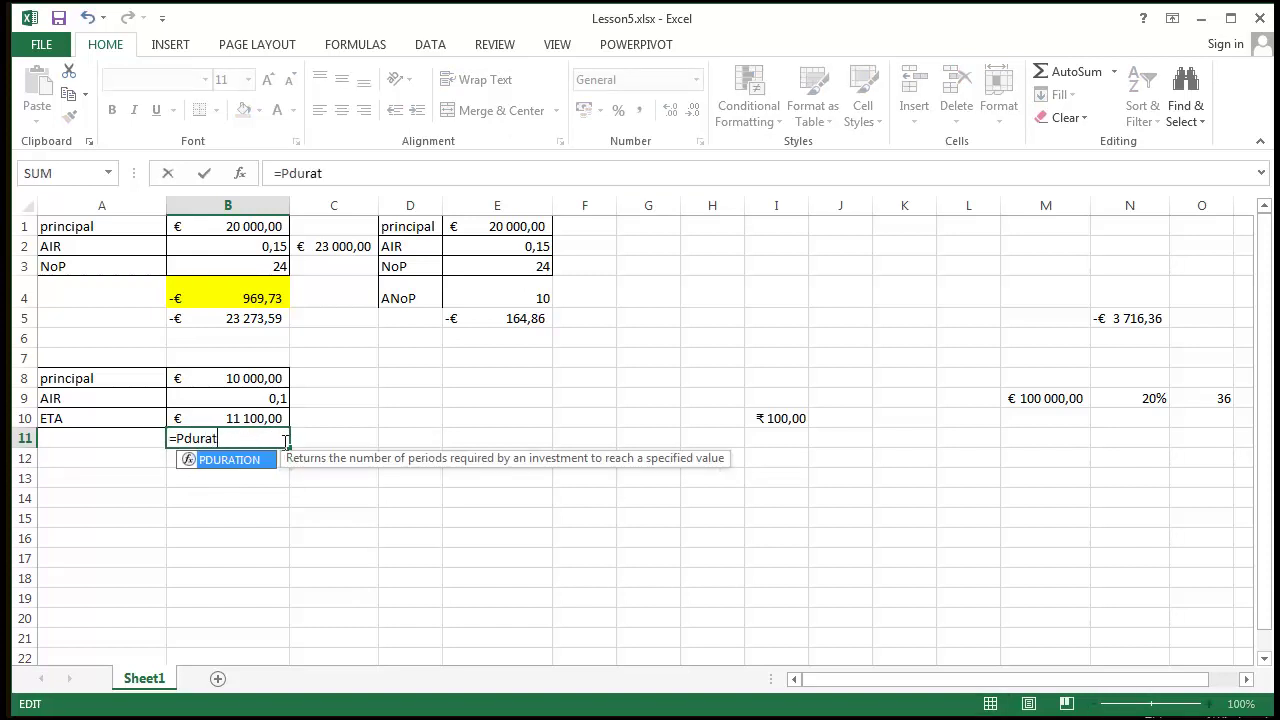
double_click(238, 460)
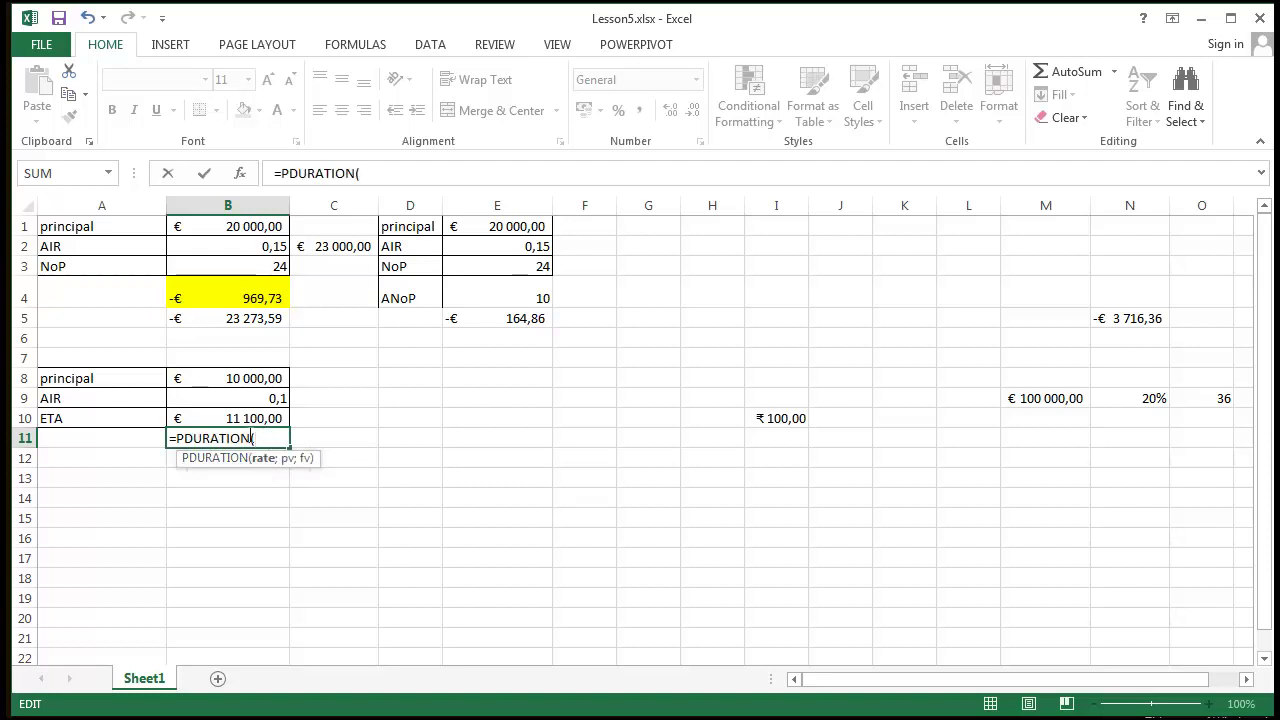
- Complete the PDURATION formula in B11 with rate B9/12, present value B8 and future value B10
click(271, 397)
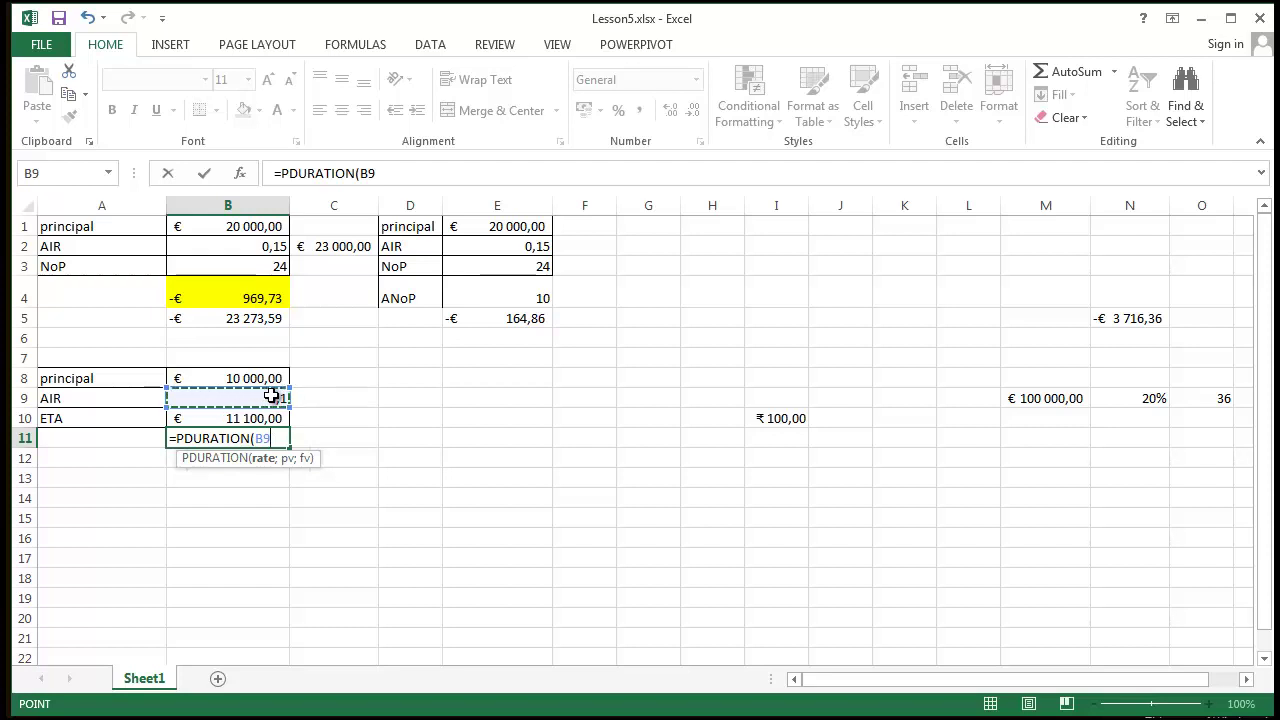
text(/)
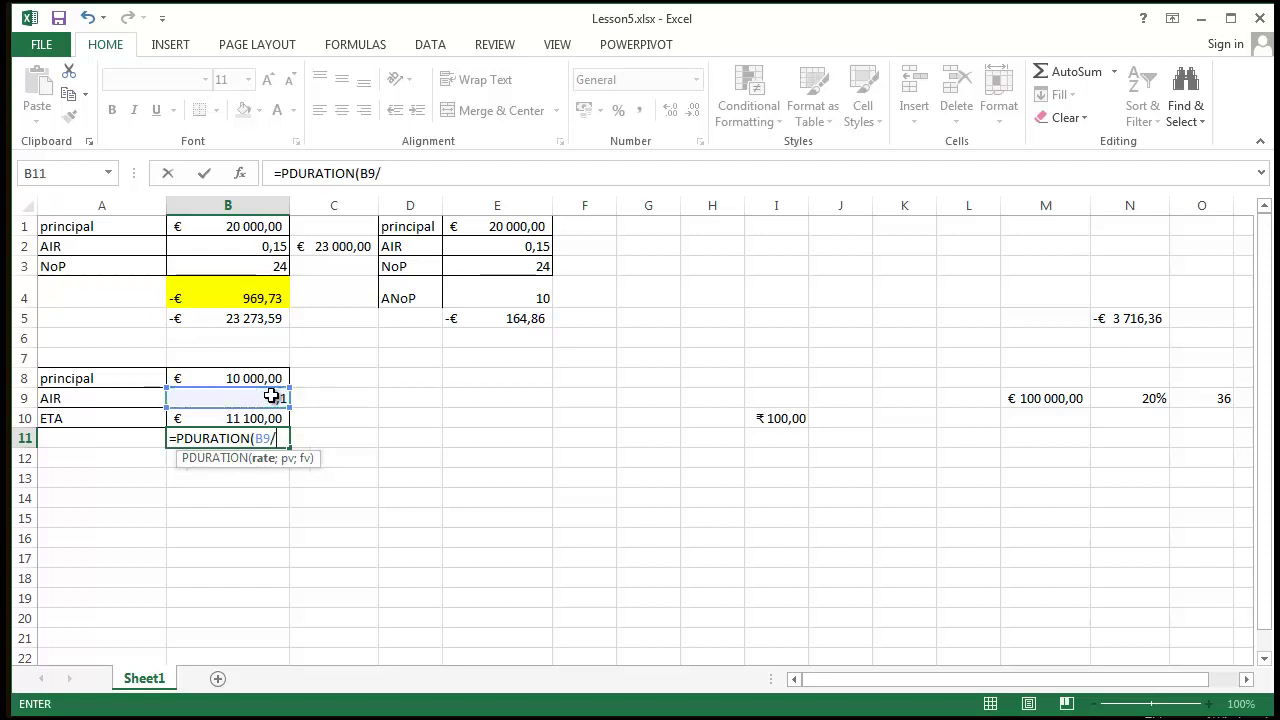
text(12;)
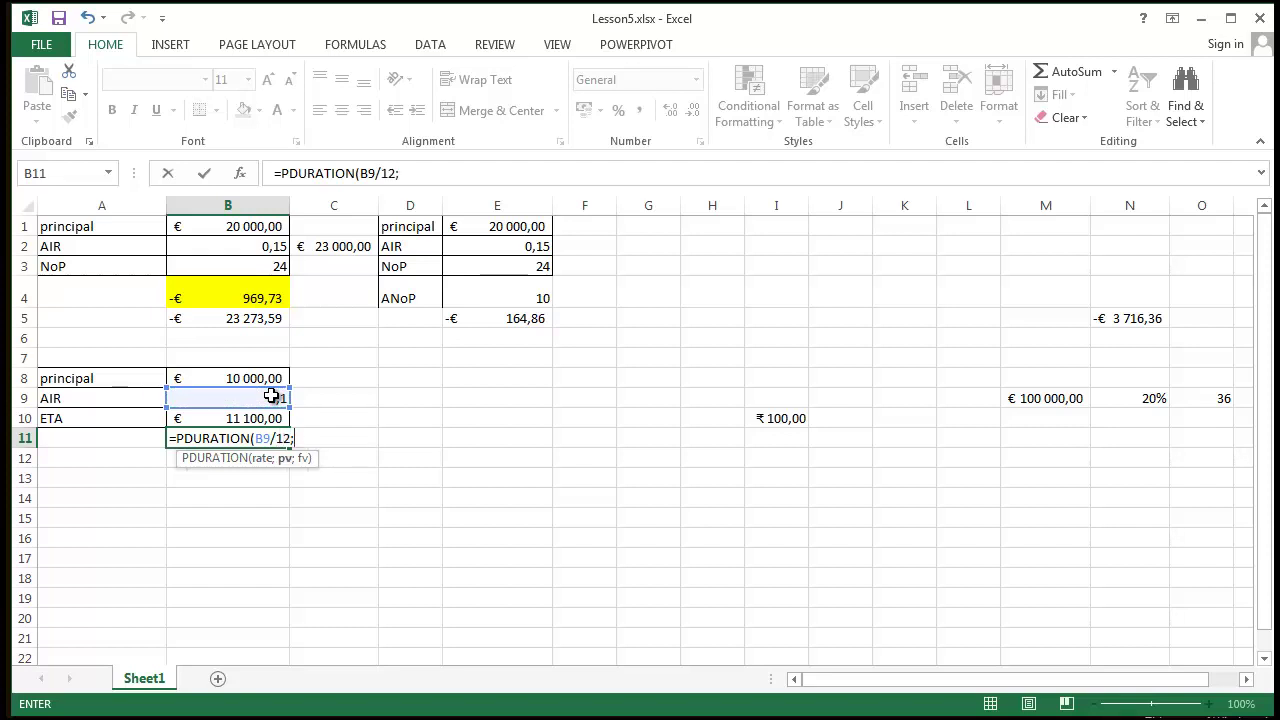
click(256, 376)
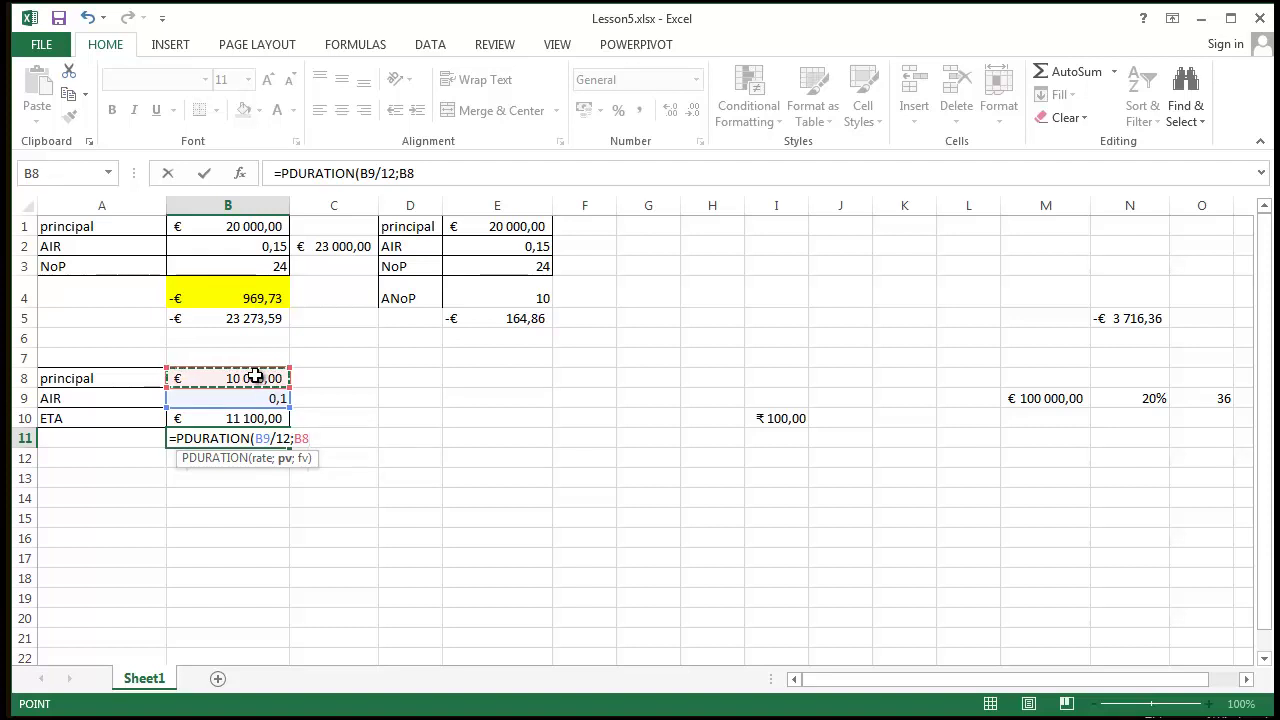
text(;)
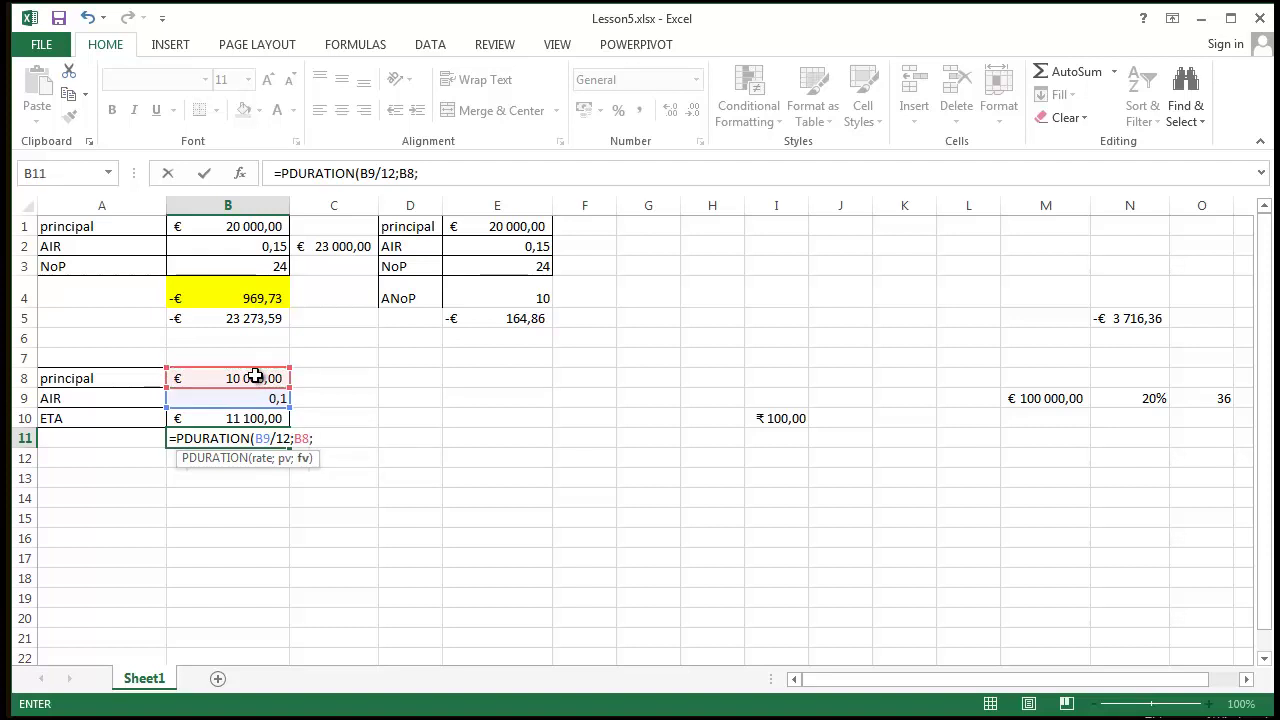
click(252, 419)
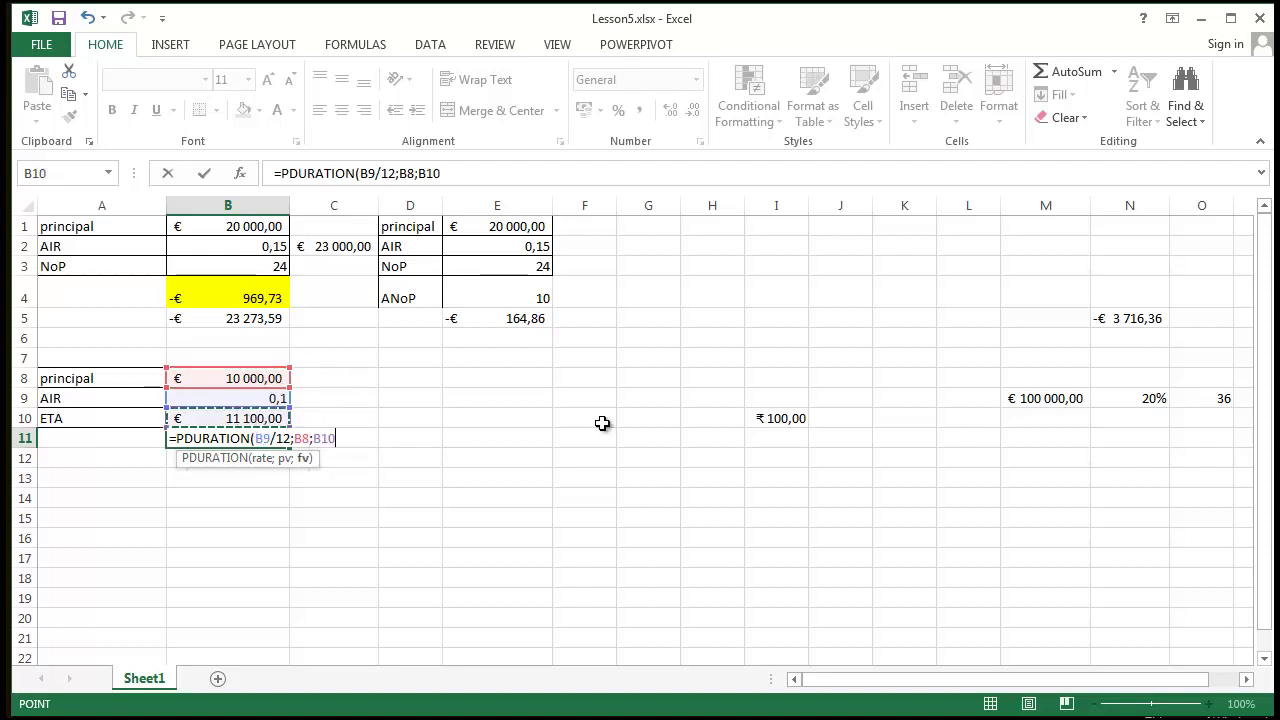
text())
key(Return)
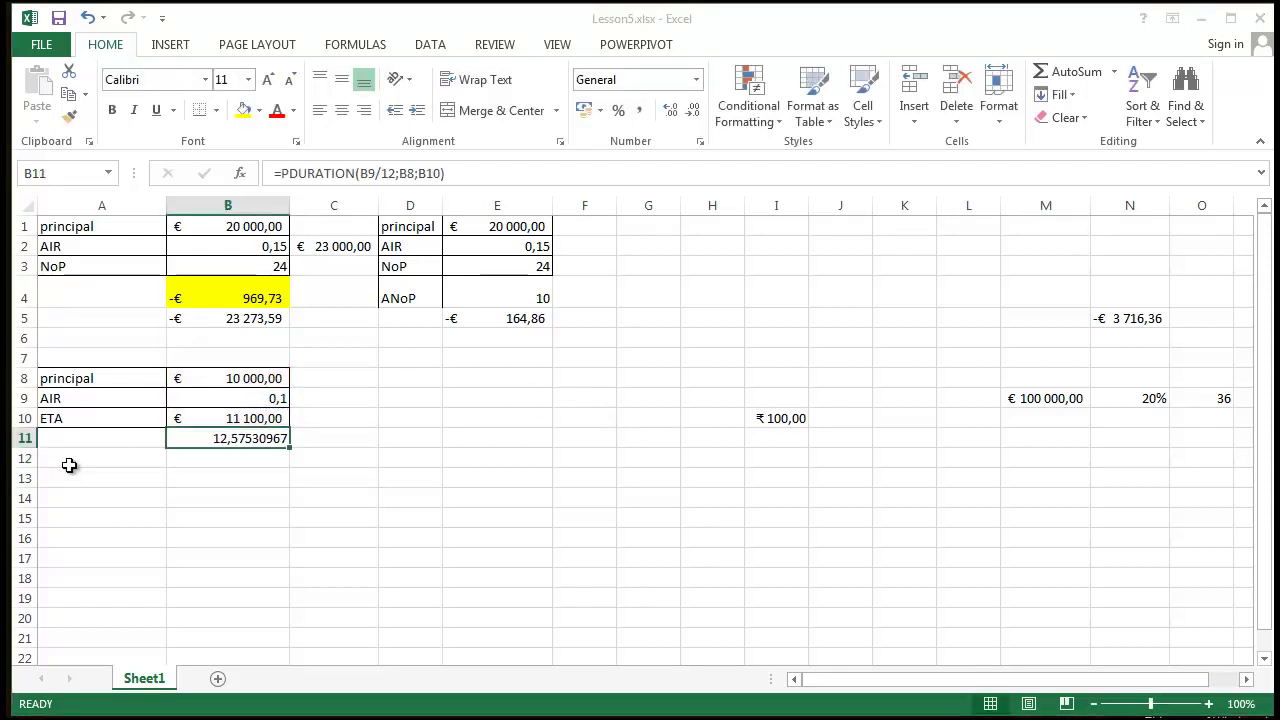
- Label cell A11 "Ammount of payments" and widen column A until the label fits
click(100, 437)
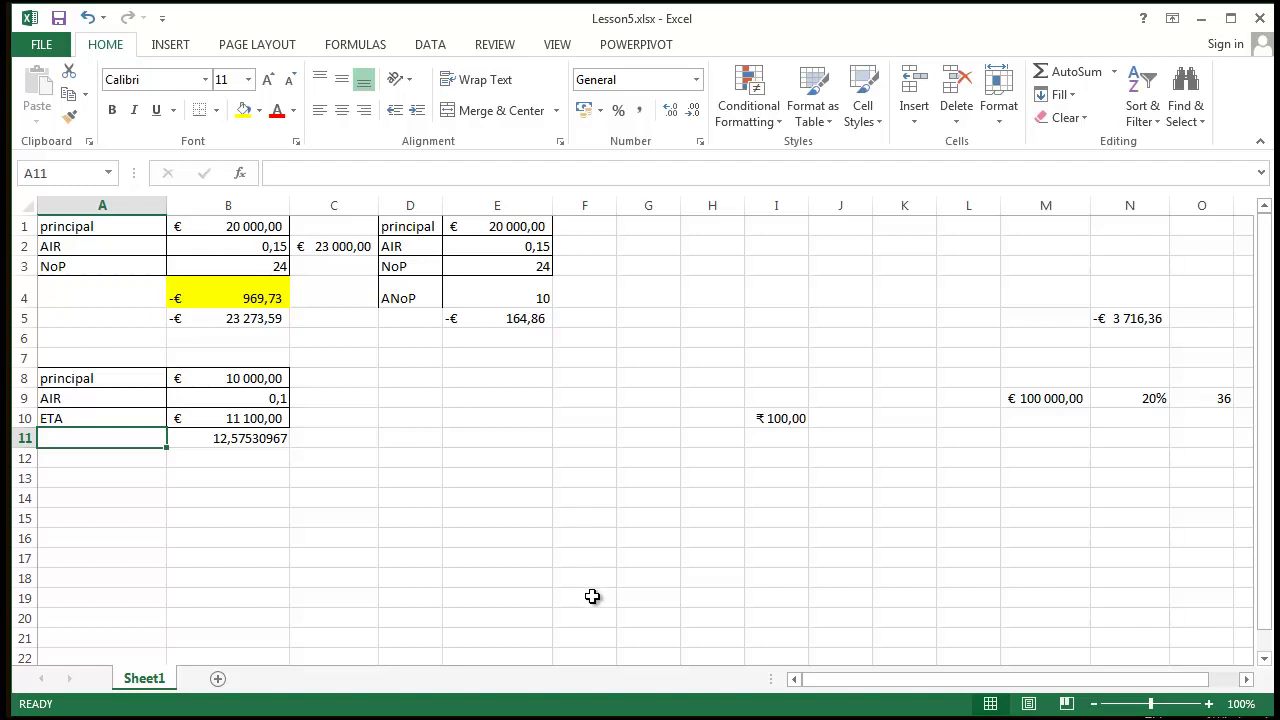
text(Ammoun)
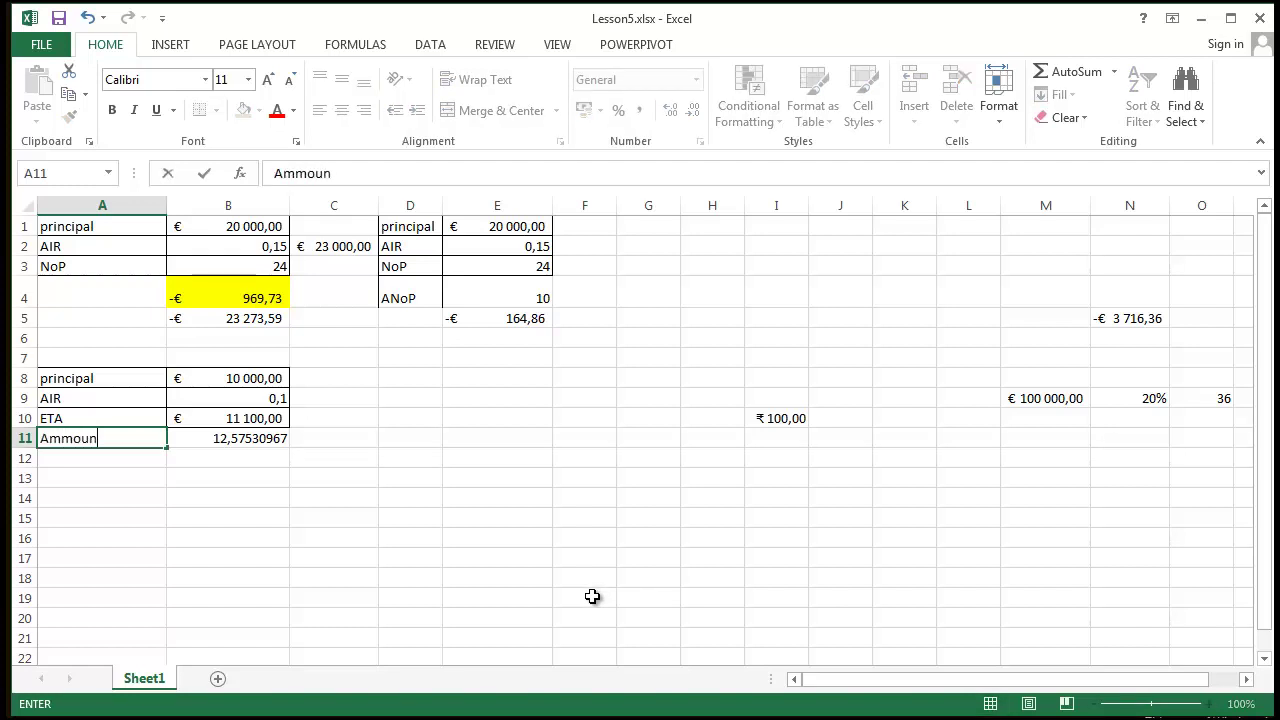
text(t of payment)
key(Return)
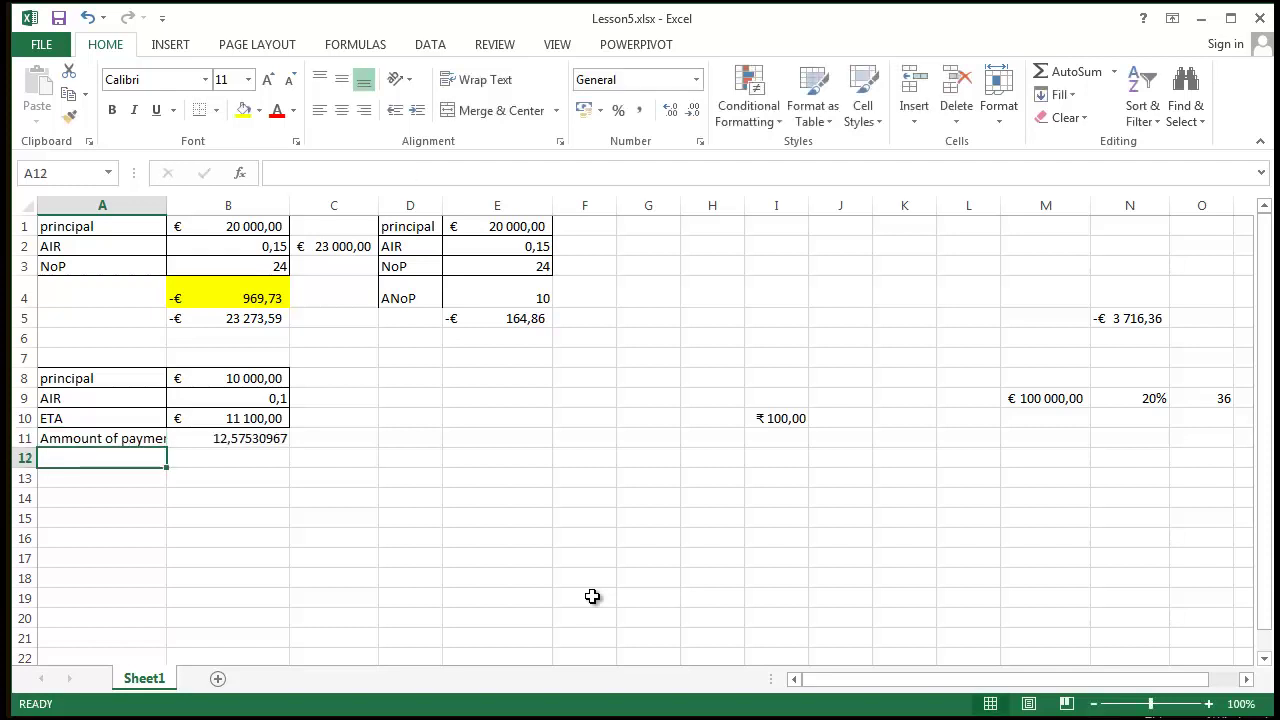
drag(167, 204, 186, 199)
click(258, 438)
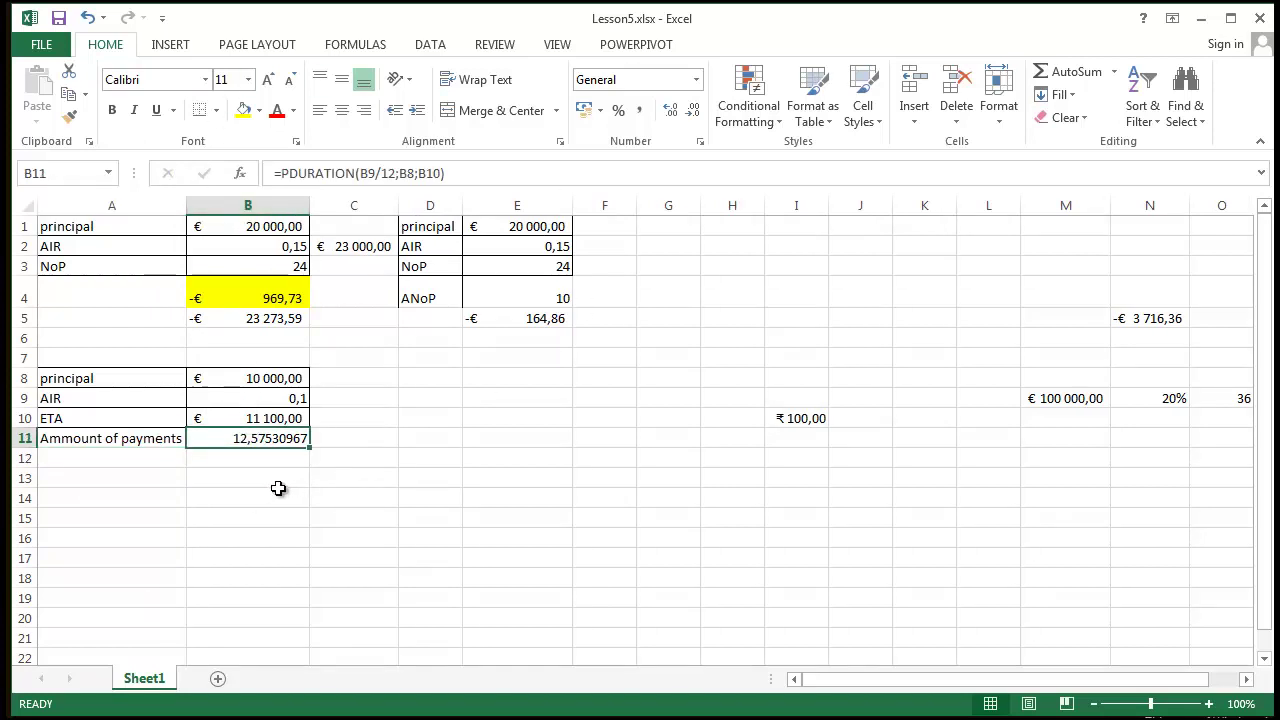
click(258, 512)
click(258, 458)
click(286, 436)
- Copy the labels in A8:A11 to the cells starting at D8 and widen column D to fit them
drag(94, 378, 94, 438)
click(109, 488)
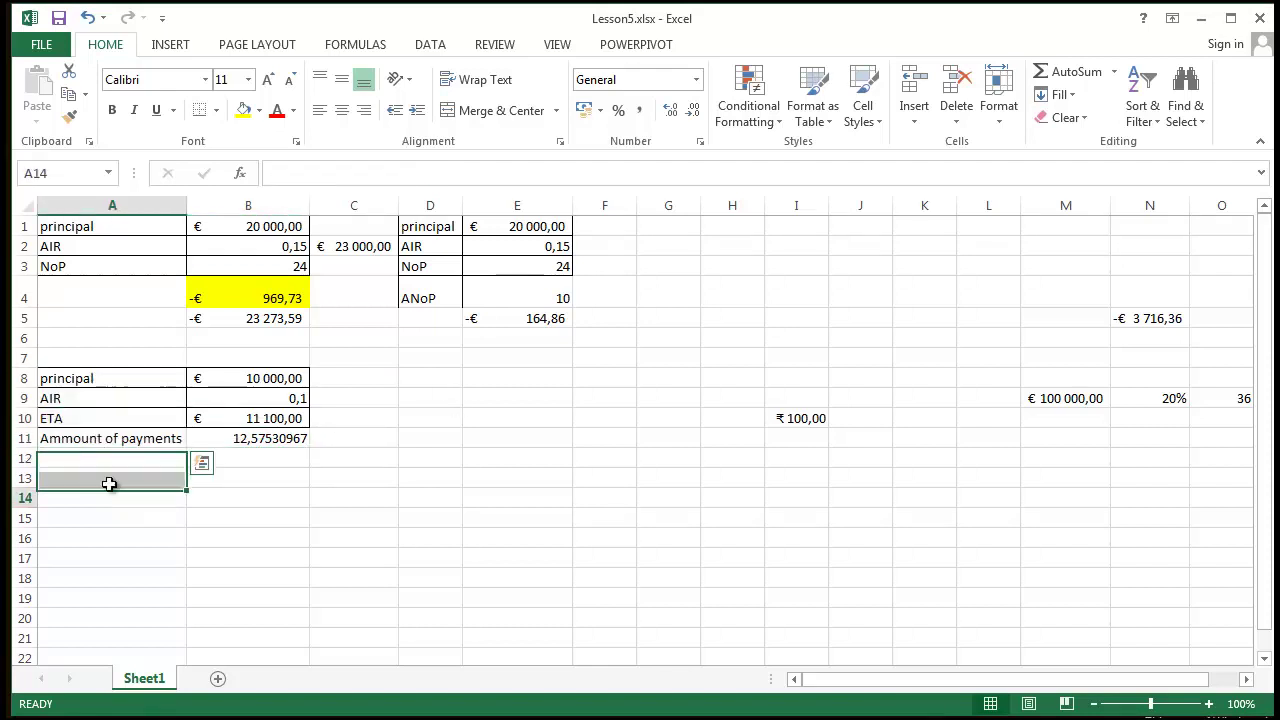
drag(86, 380, 91, 438)
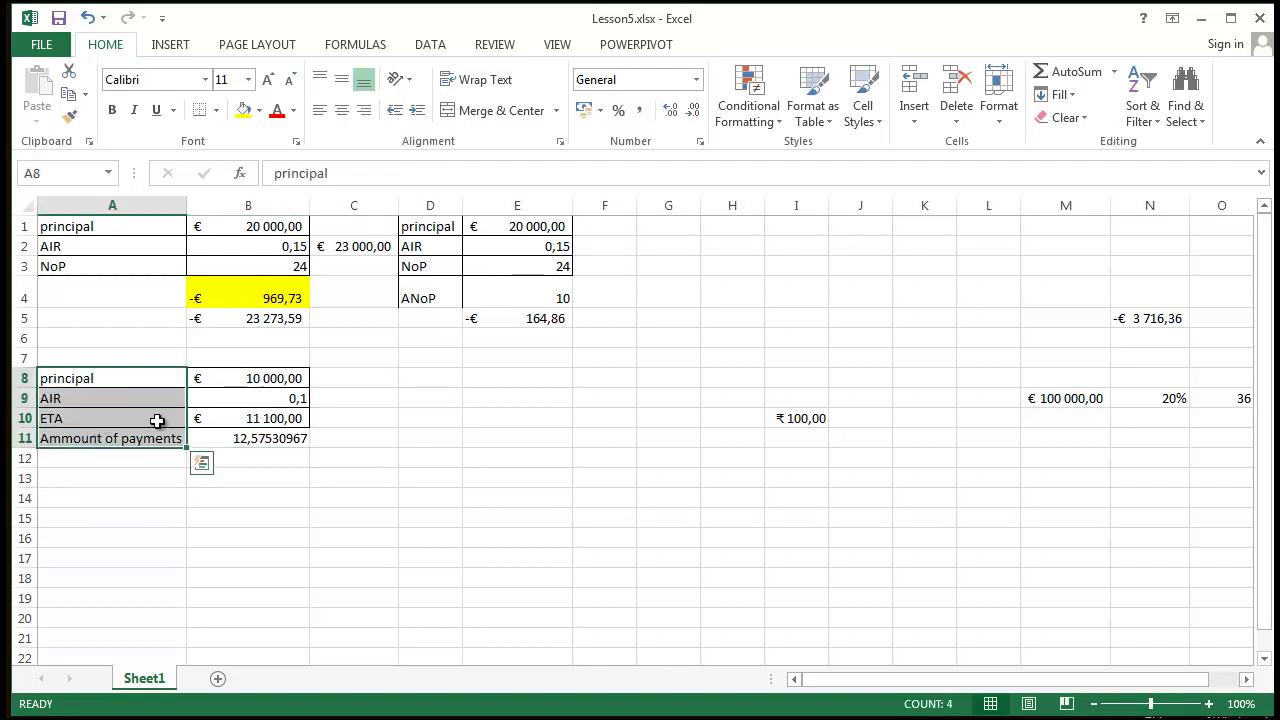
key(ctrl+c)
click(425, 378)
key(ctrl+v)
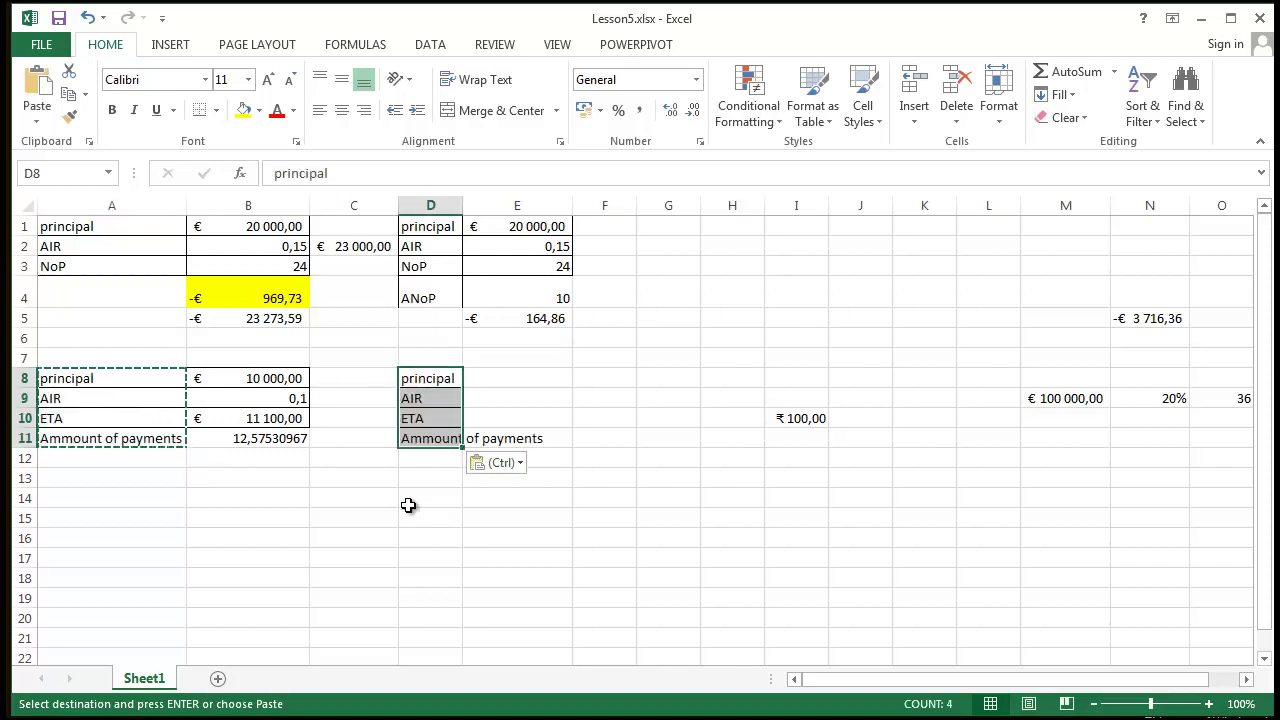
click(409, 500)
drag(464, 205, 547, 203)
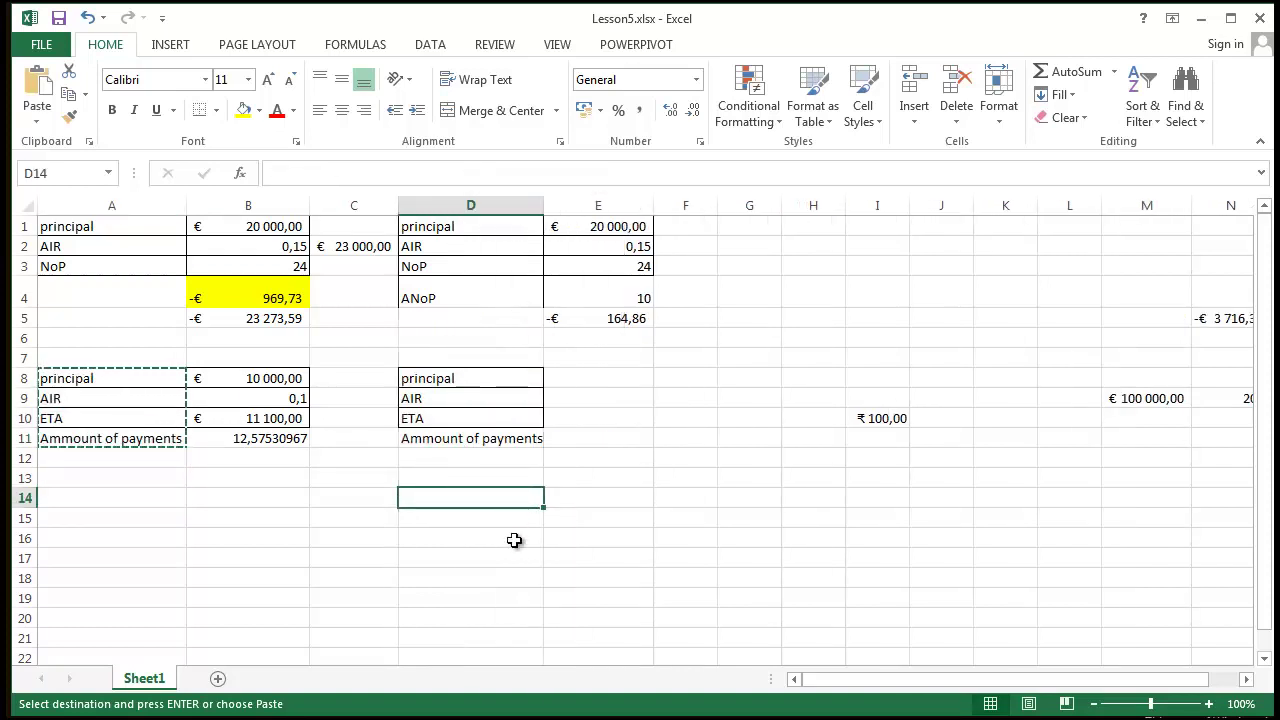
- Copy the principal, AIR and ETA values in B8:B10 to the cells starting at E8
click(566, 424)
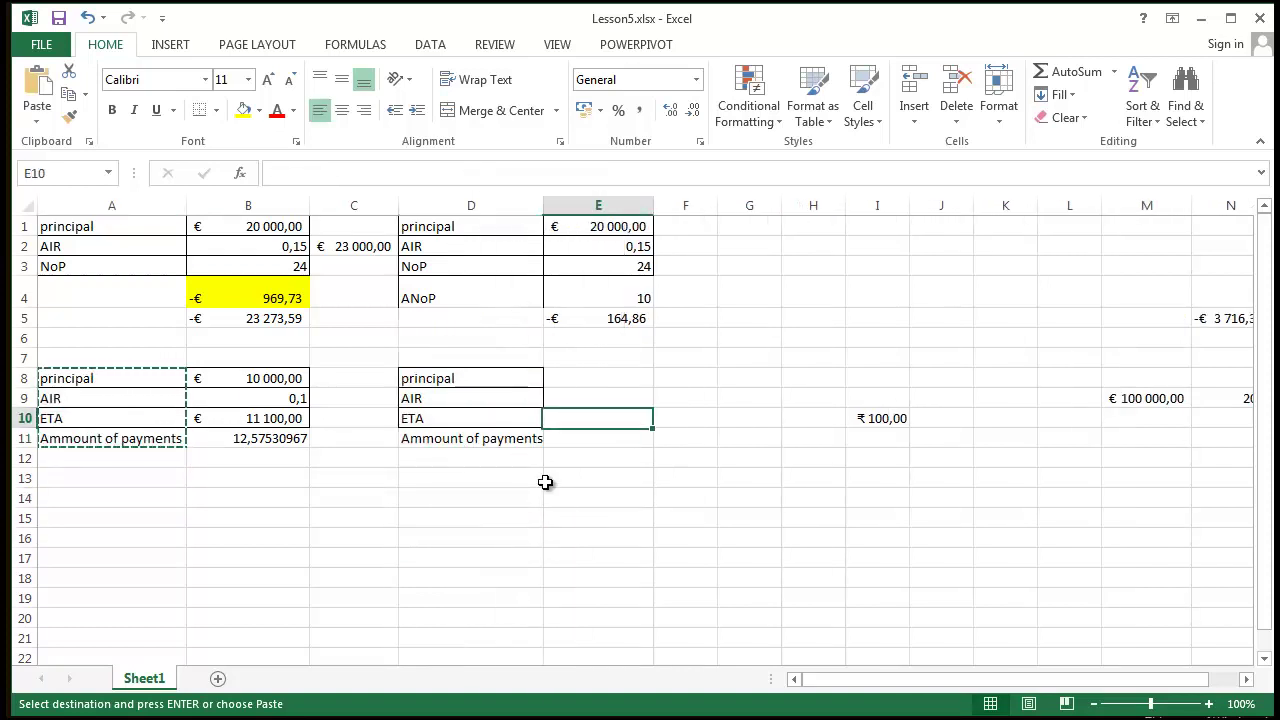
click(176, 496)
click(614, 362)
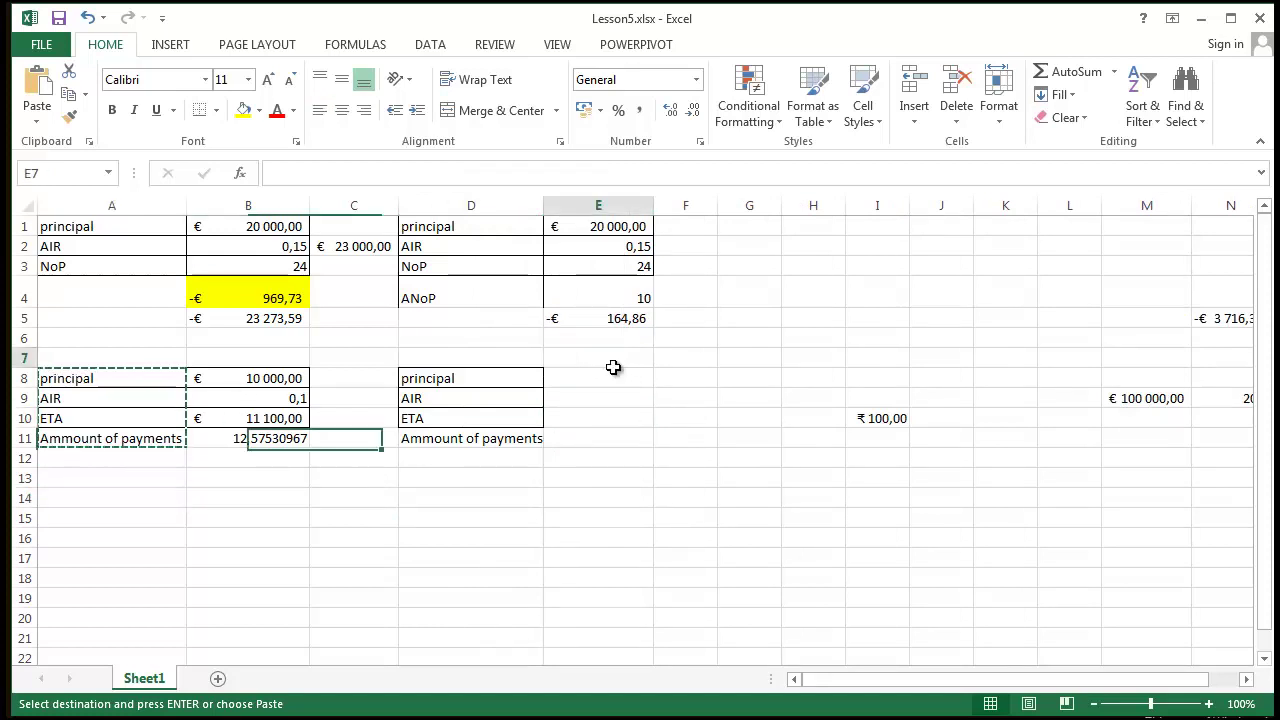
drag(240, 378, 245, 418)
key(ctrl+c)
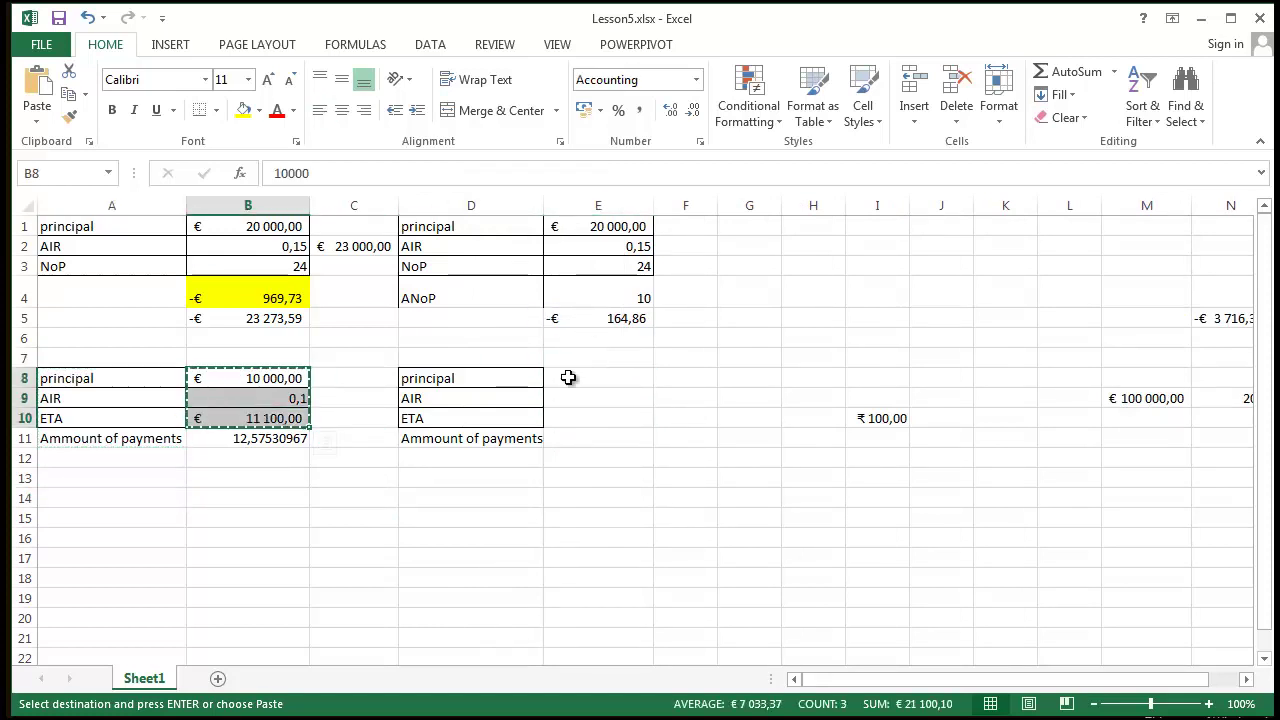
click(569, 378)
key(ctrl+v)
click(608, 478)
- Set the second table's principal in E8 to 15000 and its AIR in E9 to 0,5
click(620, 379)
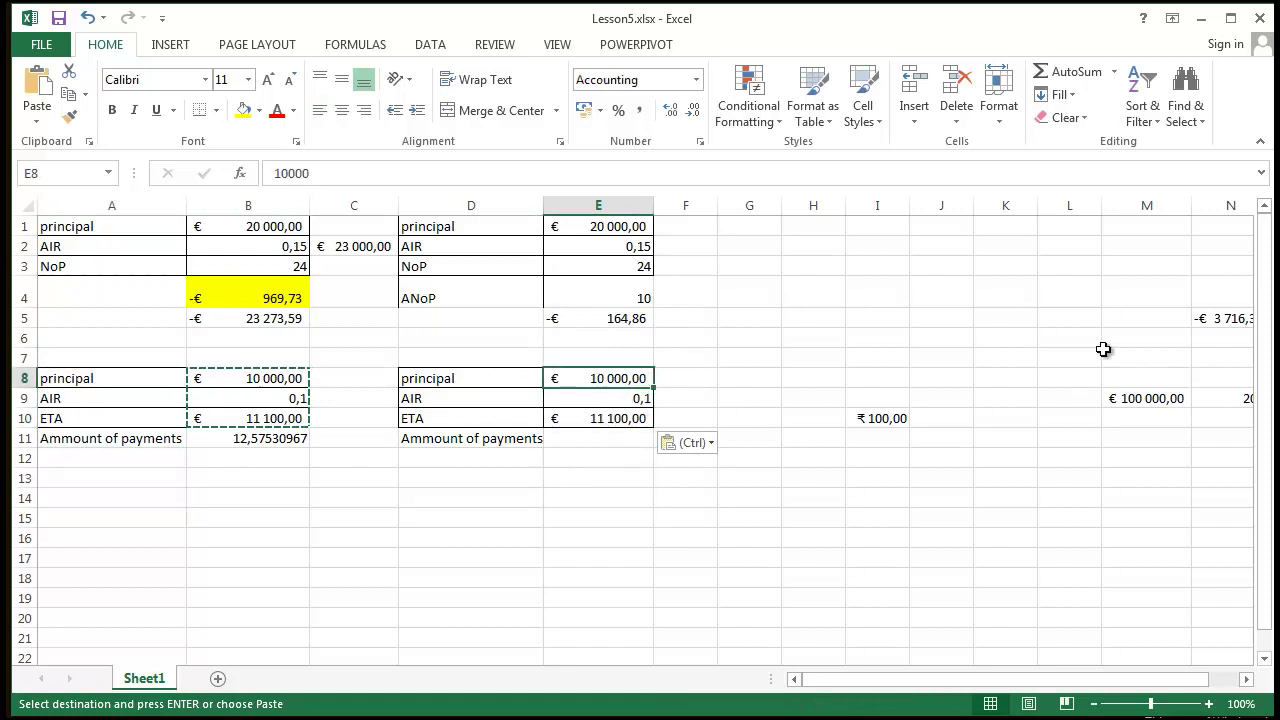
text(5000)
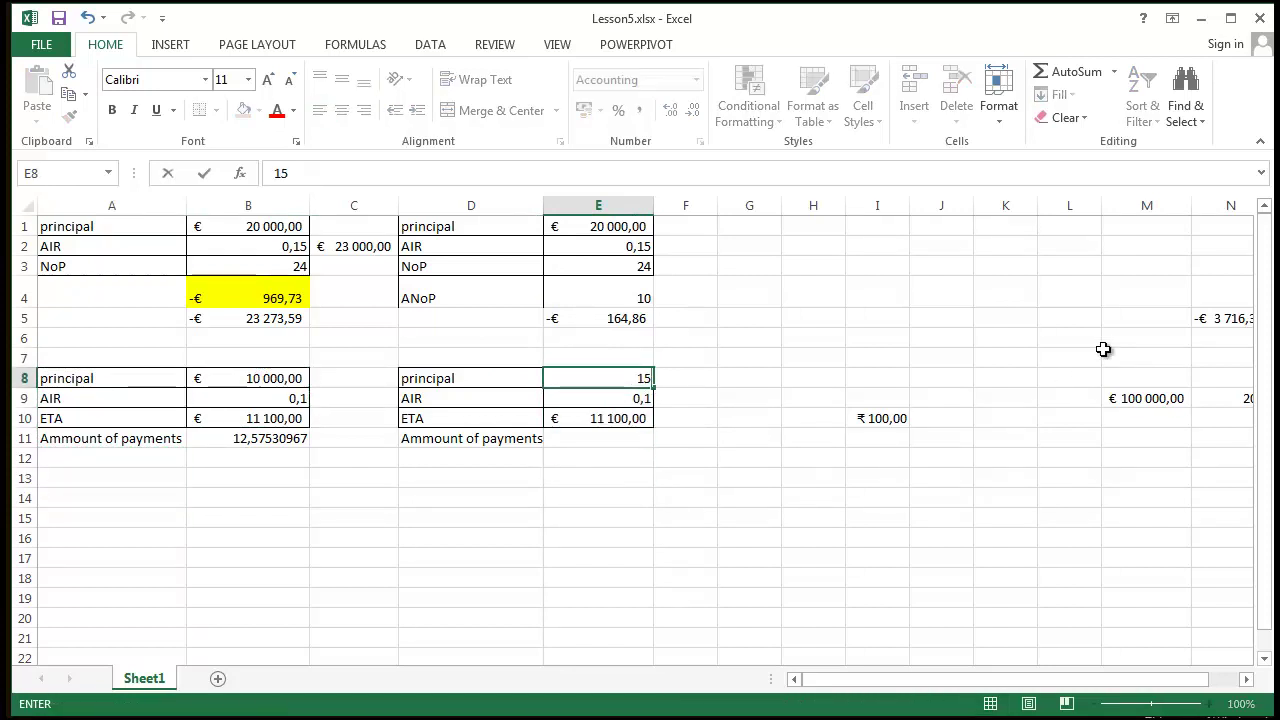
key(Return)
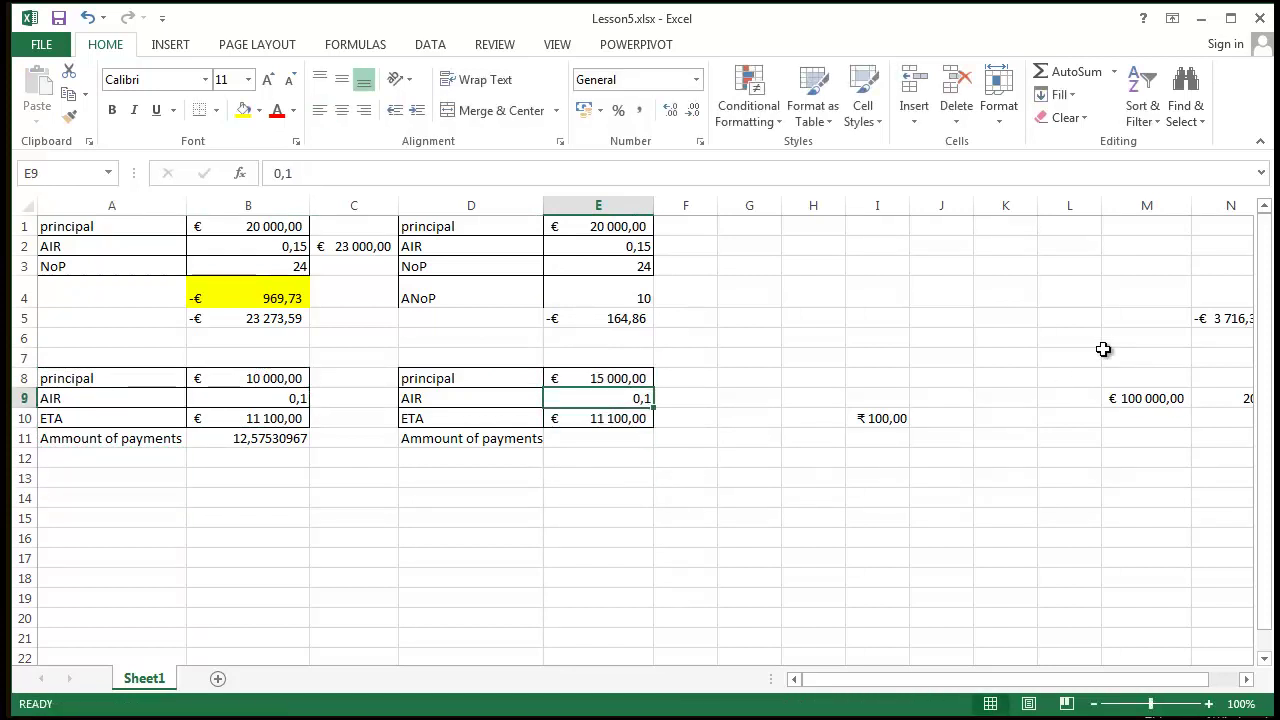
text(0)
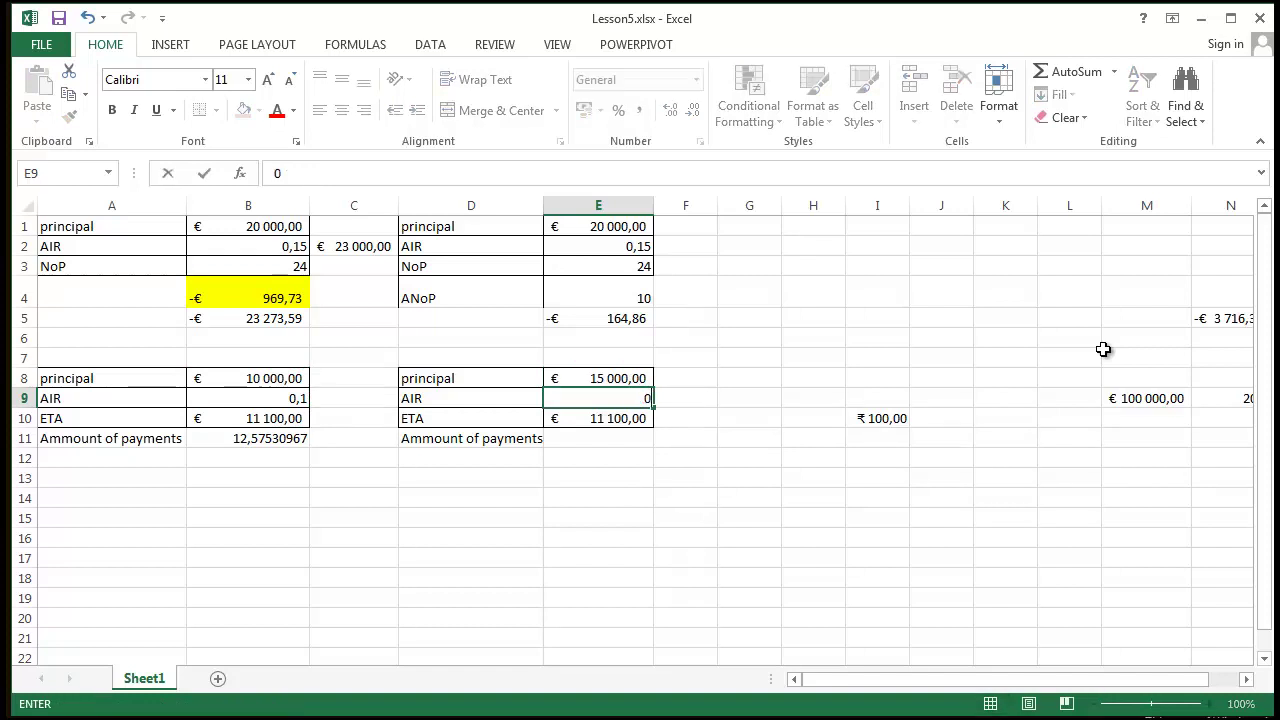
text(,5)
key(Return)
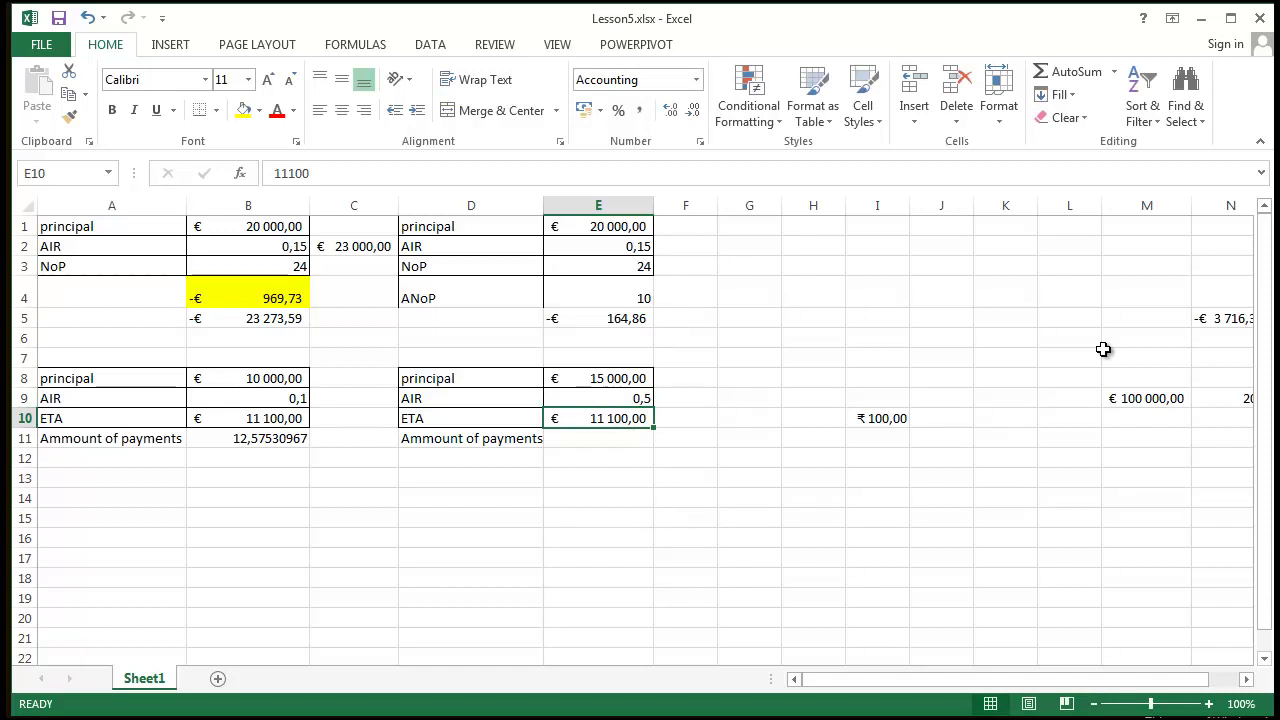
- Set the second table's ETA amount in E10 to 20000
text(20 )
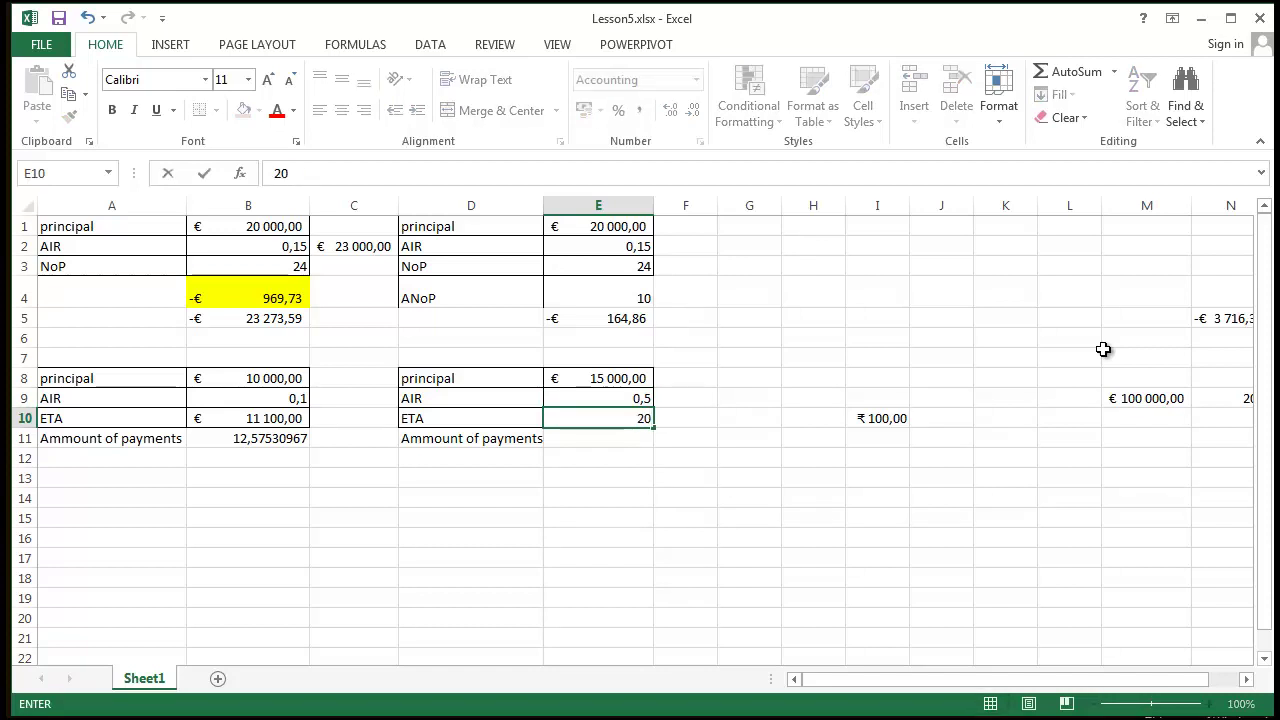
text(000)
key(Return)
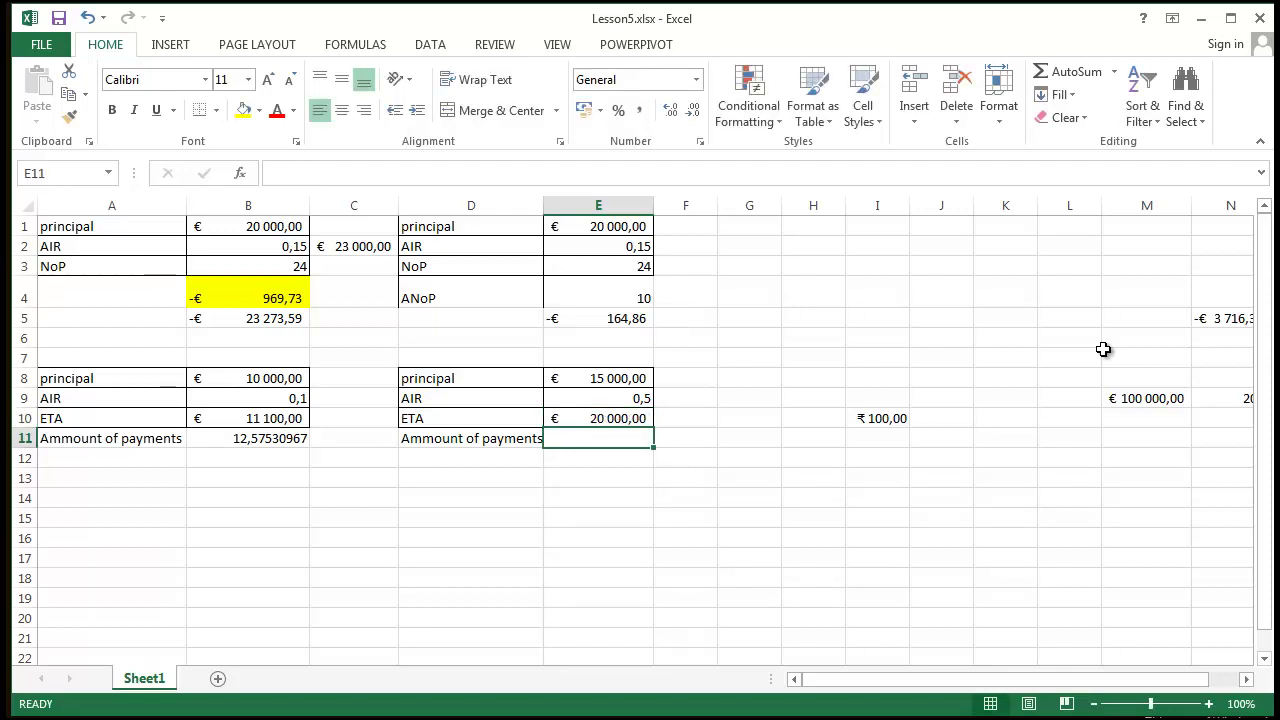
click(796, 517)
- Fill the empty payments cell E11 with yellow and give it a thick box border
click(601, 437)
click(243, 110)
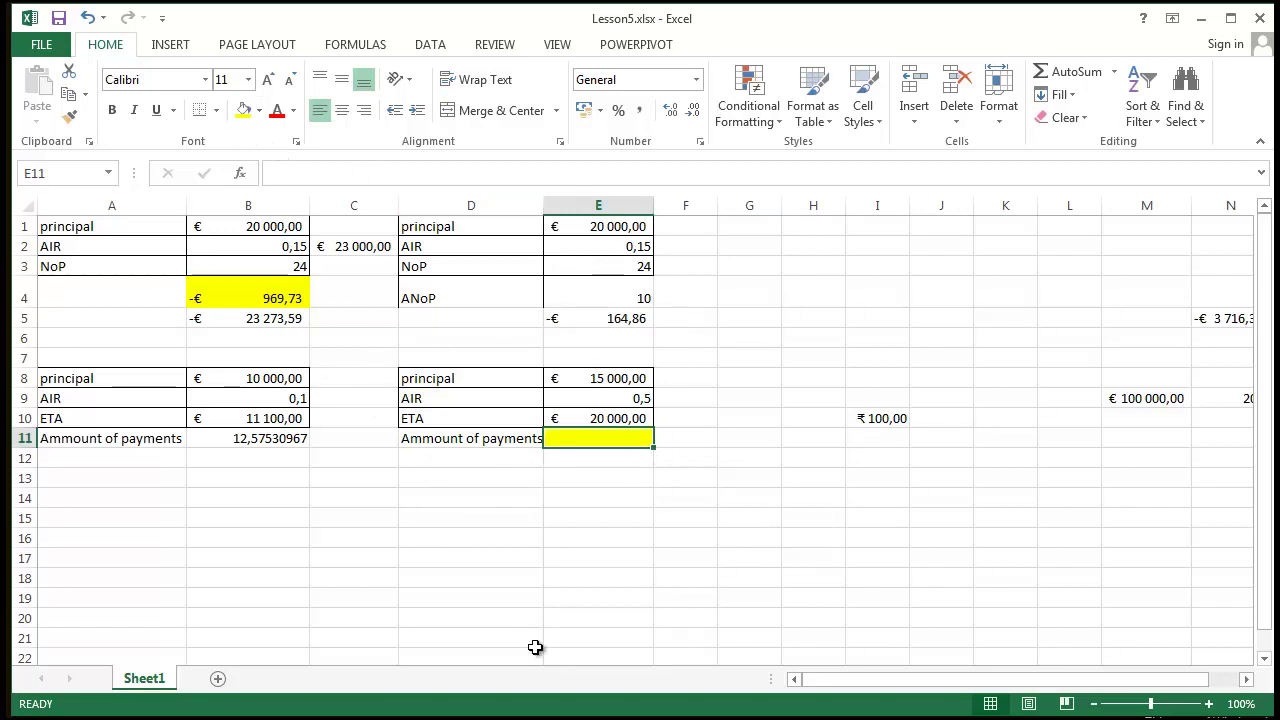
click(215, 112)
click(246, 329)
click(812, 619)
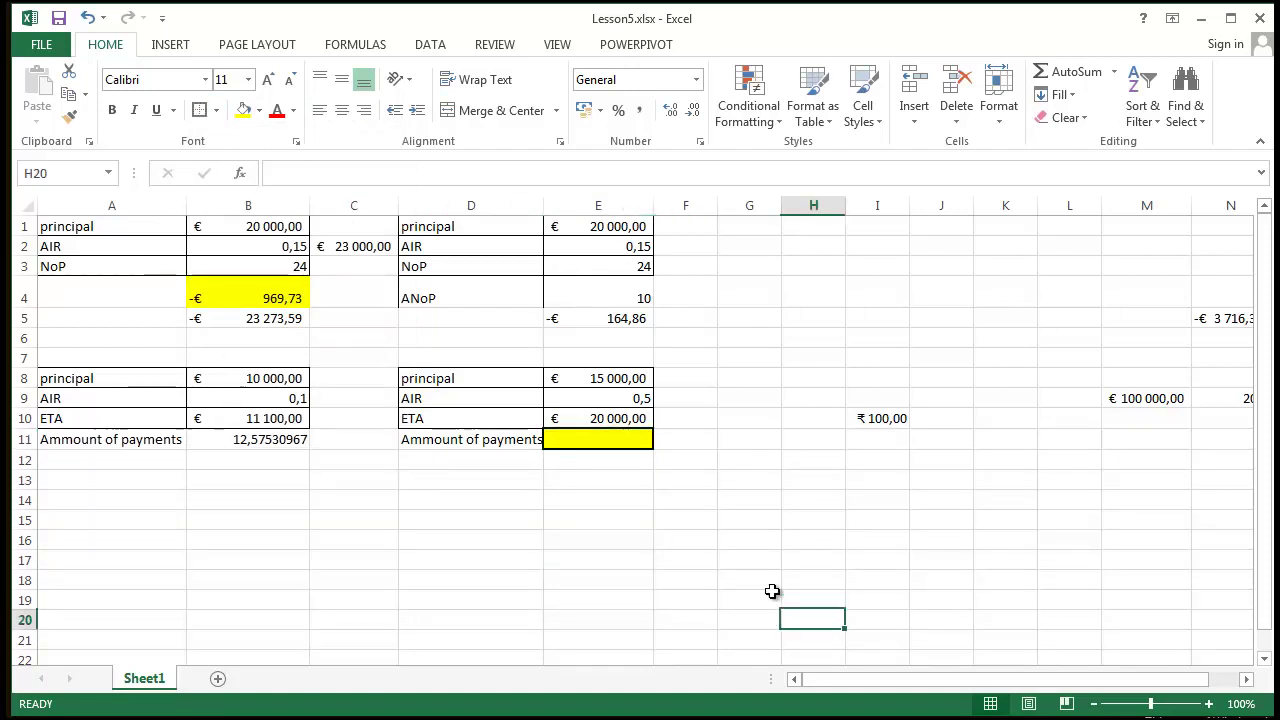
- Put a thick box border around the PMT result in B4 and widen column D slightly more
click(272, 300)
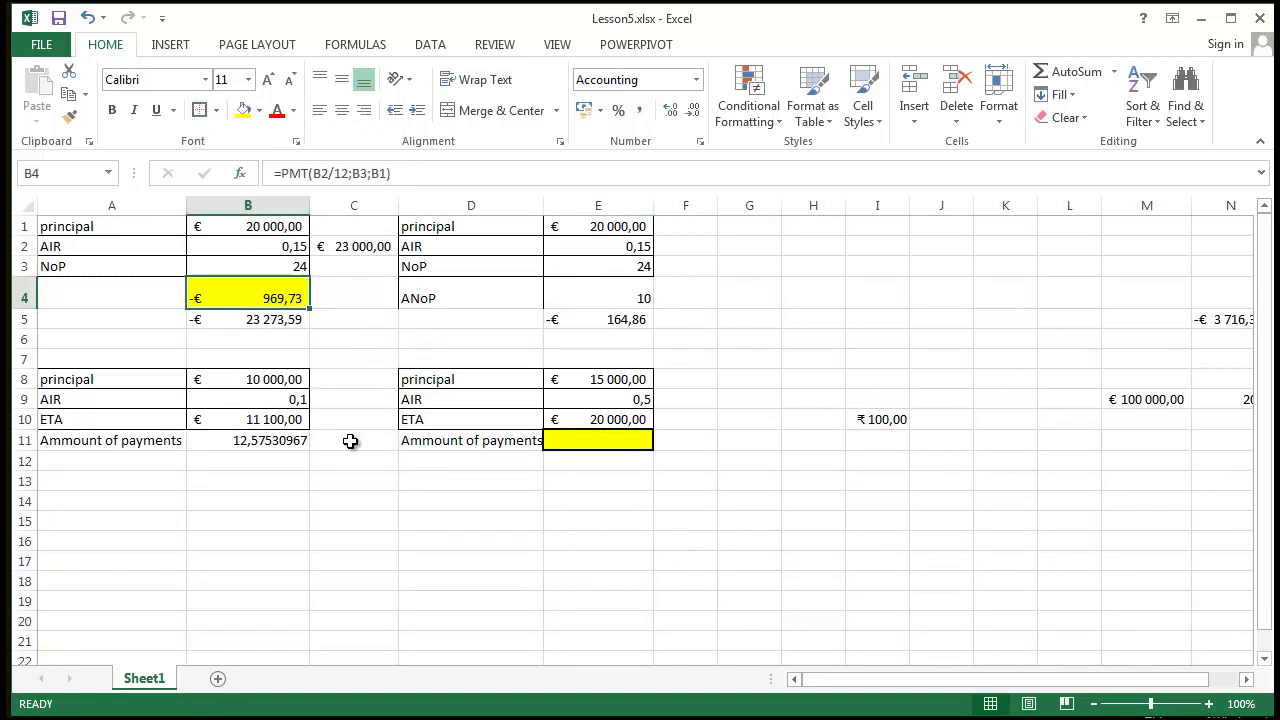
click(440, 556)
click(585, 423)
key(Down)
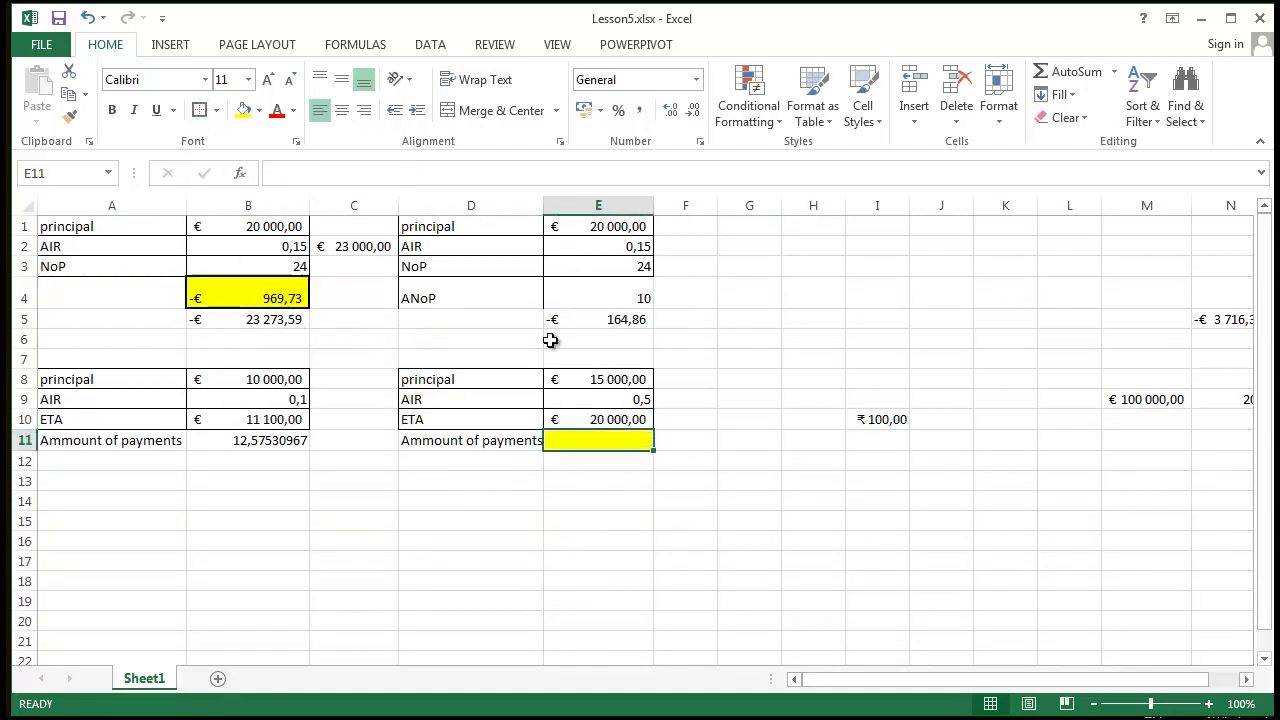
drag(543, 207, 564, 208)
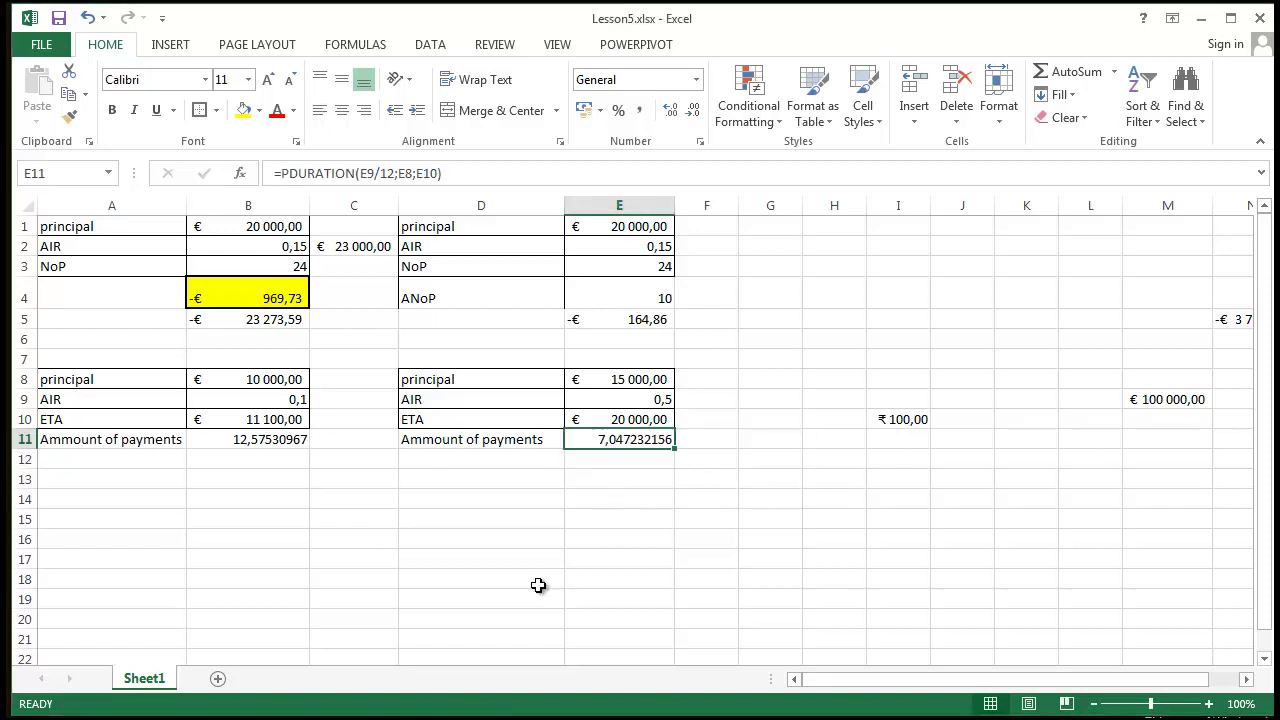
- Highlight the PDURATION result in E11 with a yellow fill and a thick box border
click(631, 535)
click(632, 458)
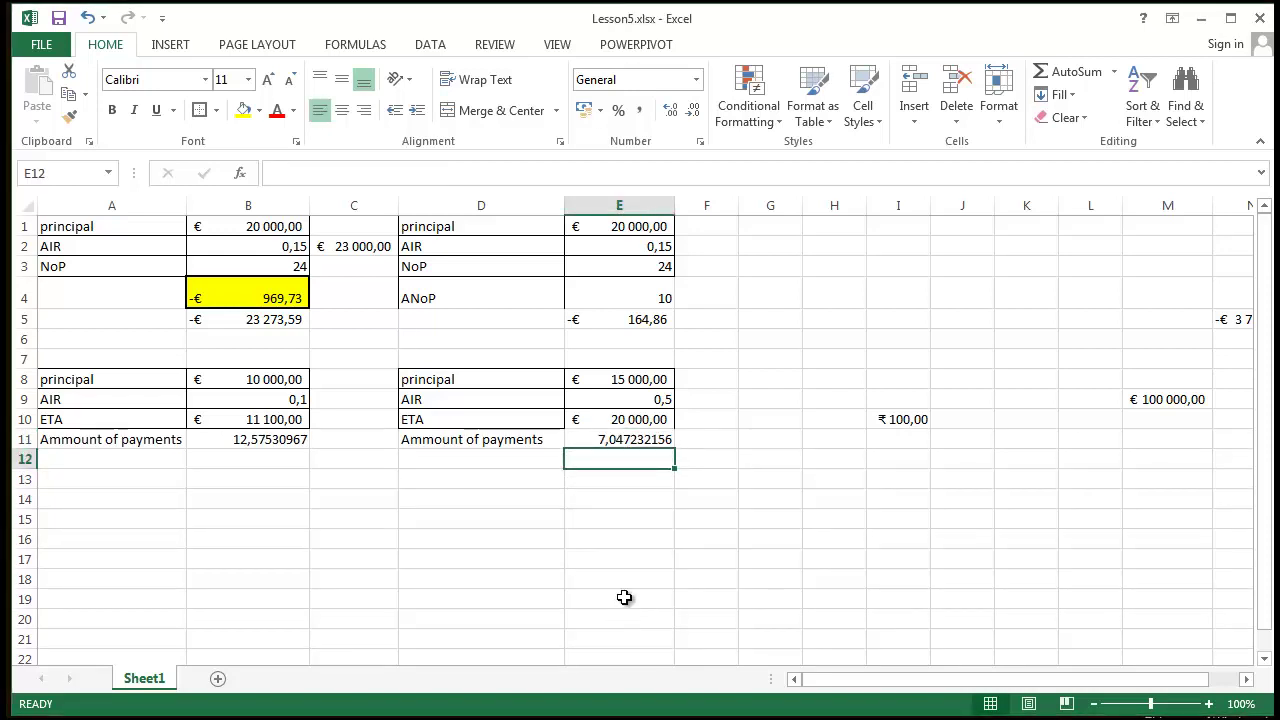
click(648, 442)
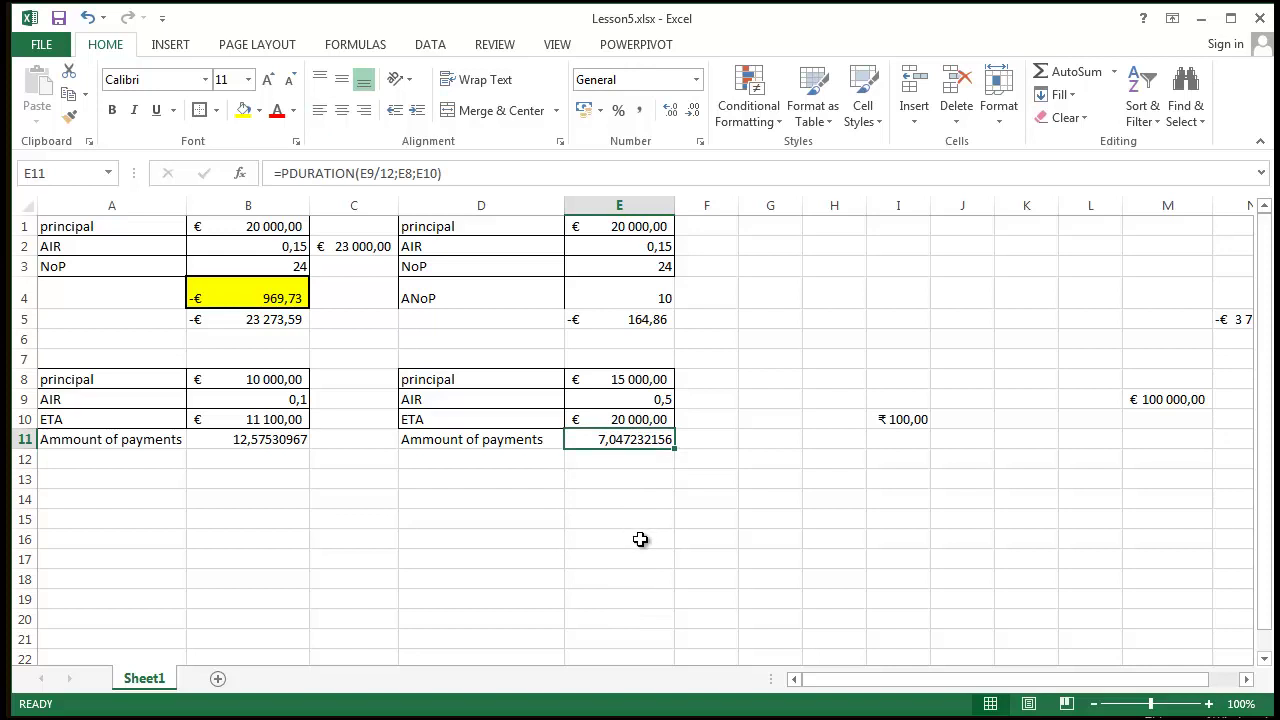
click(245, 112)
click(446, 537)
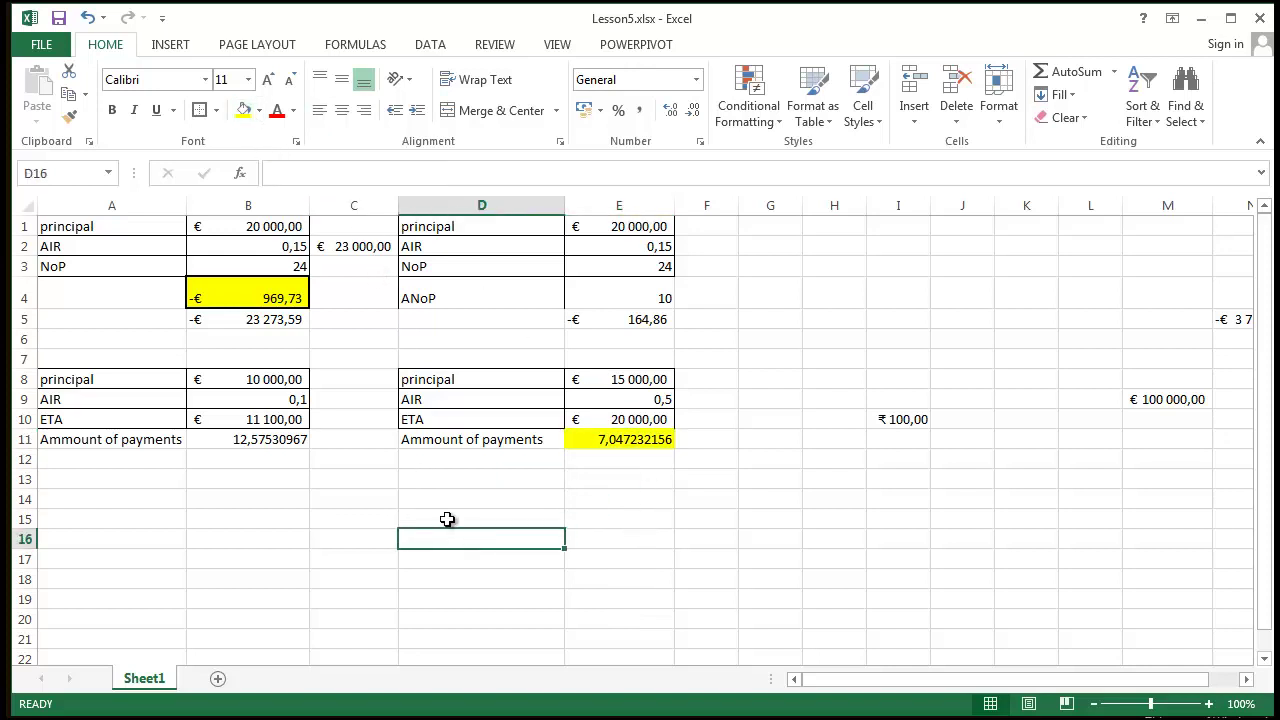
click(660, 445)
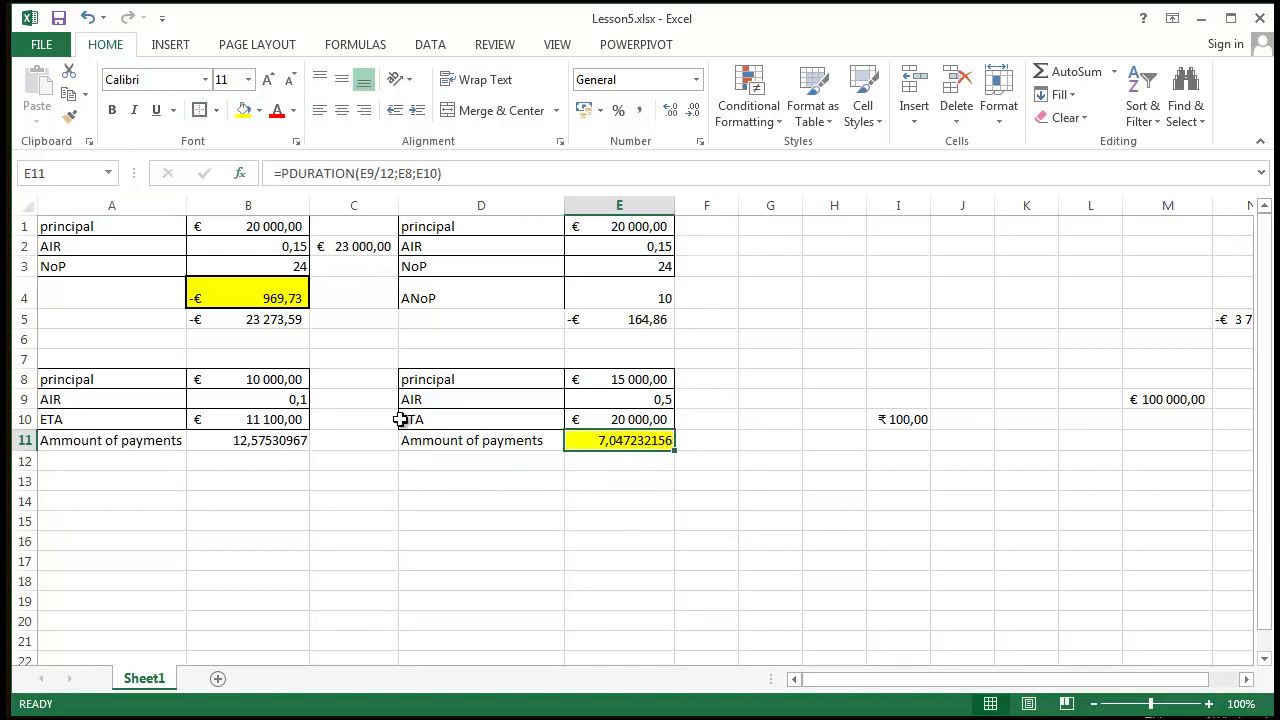
click(380, 498)
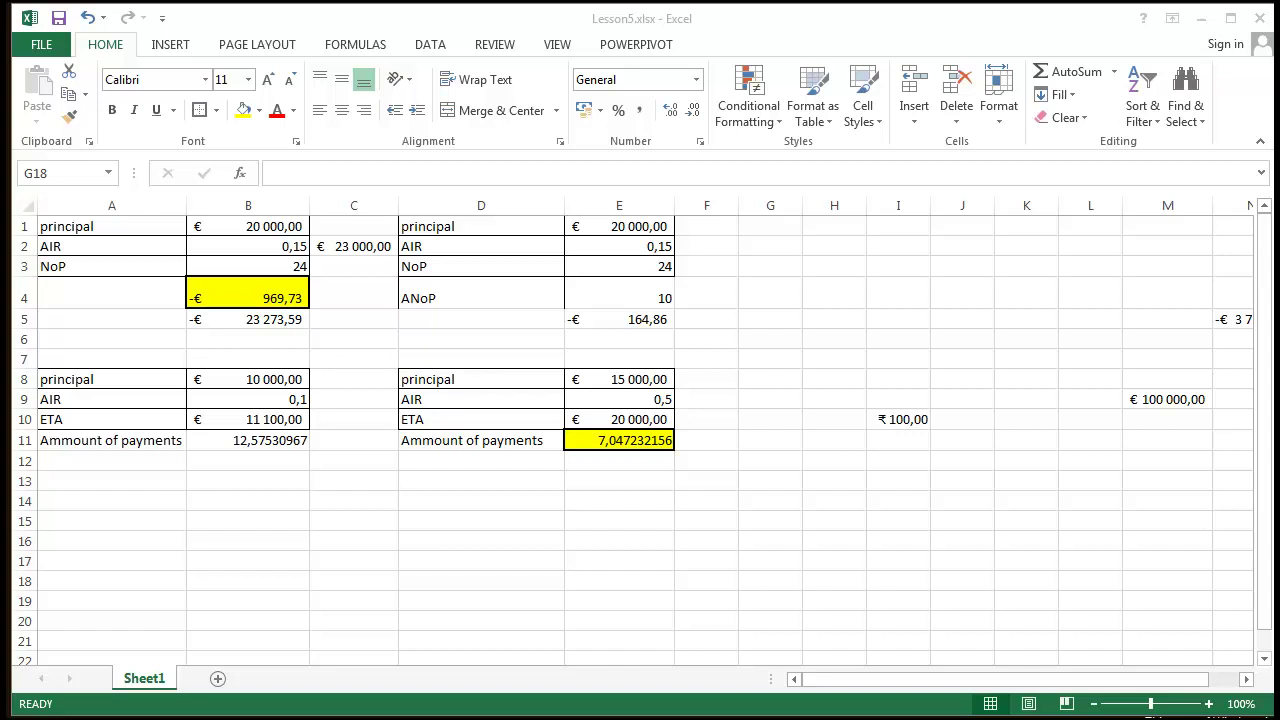
- Copy the principal label from A8 into A15 to start a new table
click(248, 501)
click(94, 379)
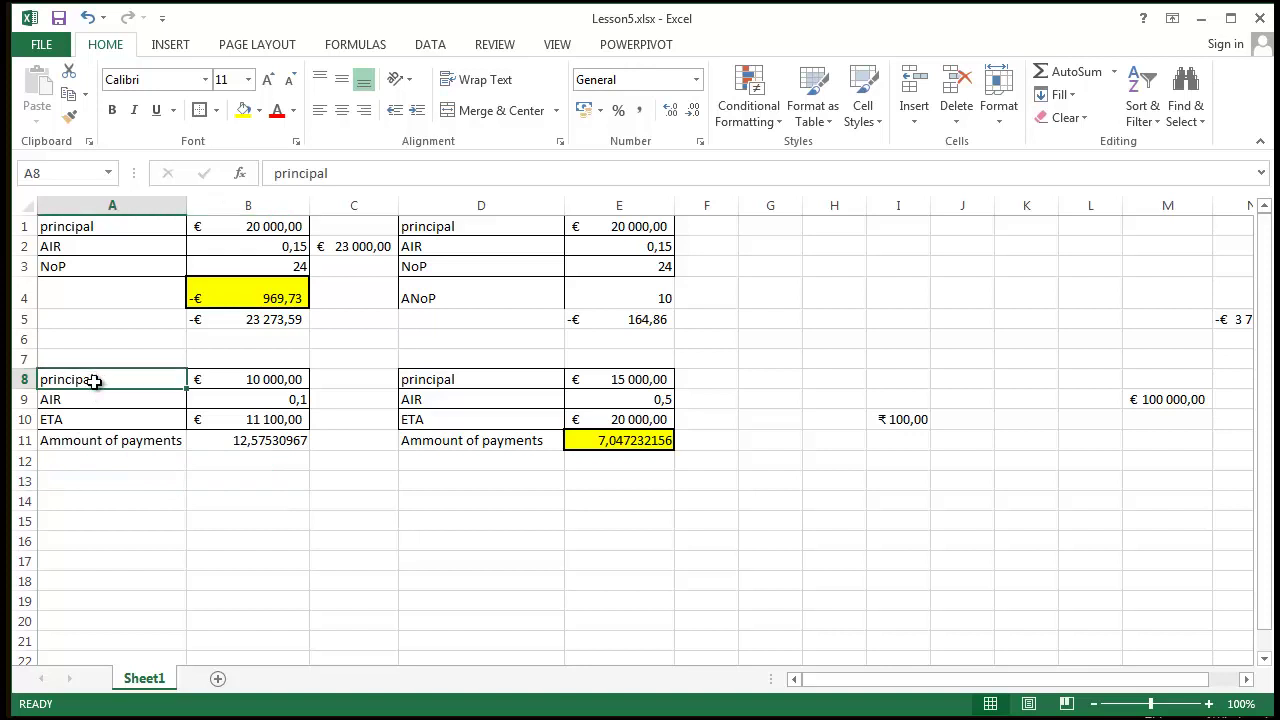
key(ctrl+c)
click(112, 517)
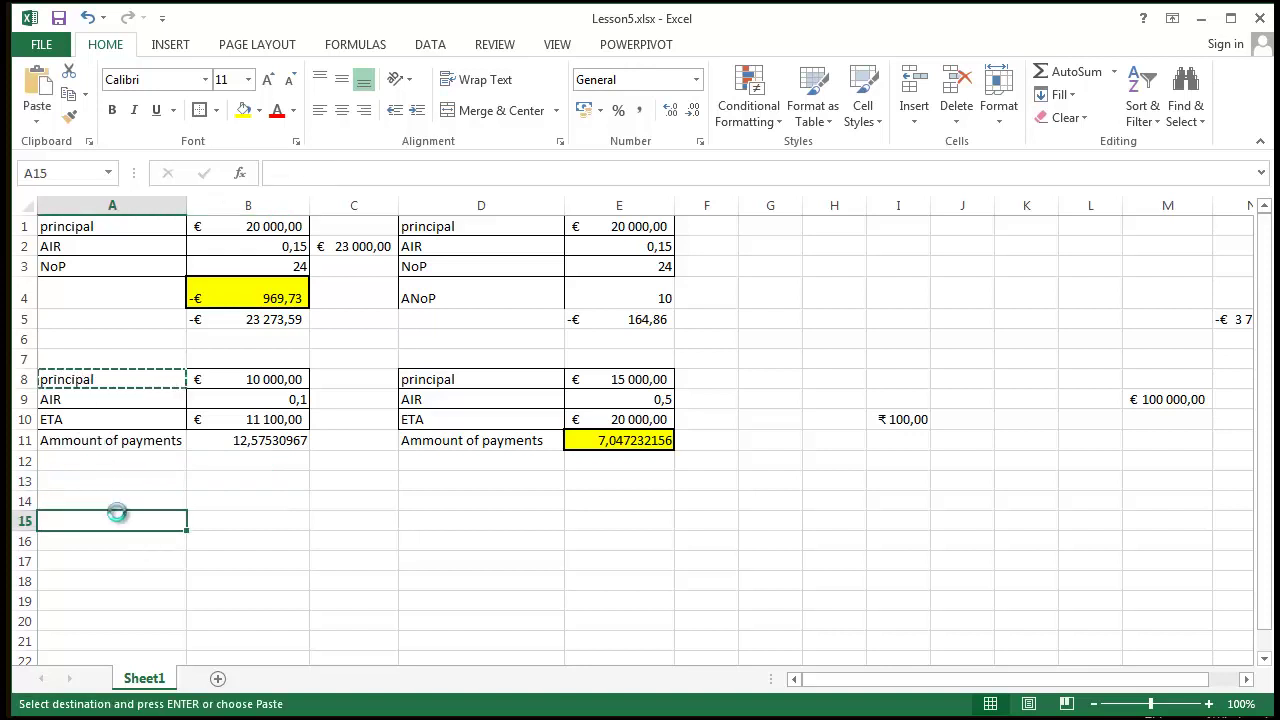
key(ctrl+v)
- Enter the label NoPP in A16, directly below the new principal label
click(113, 549)
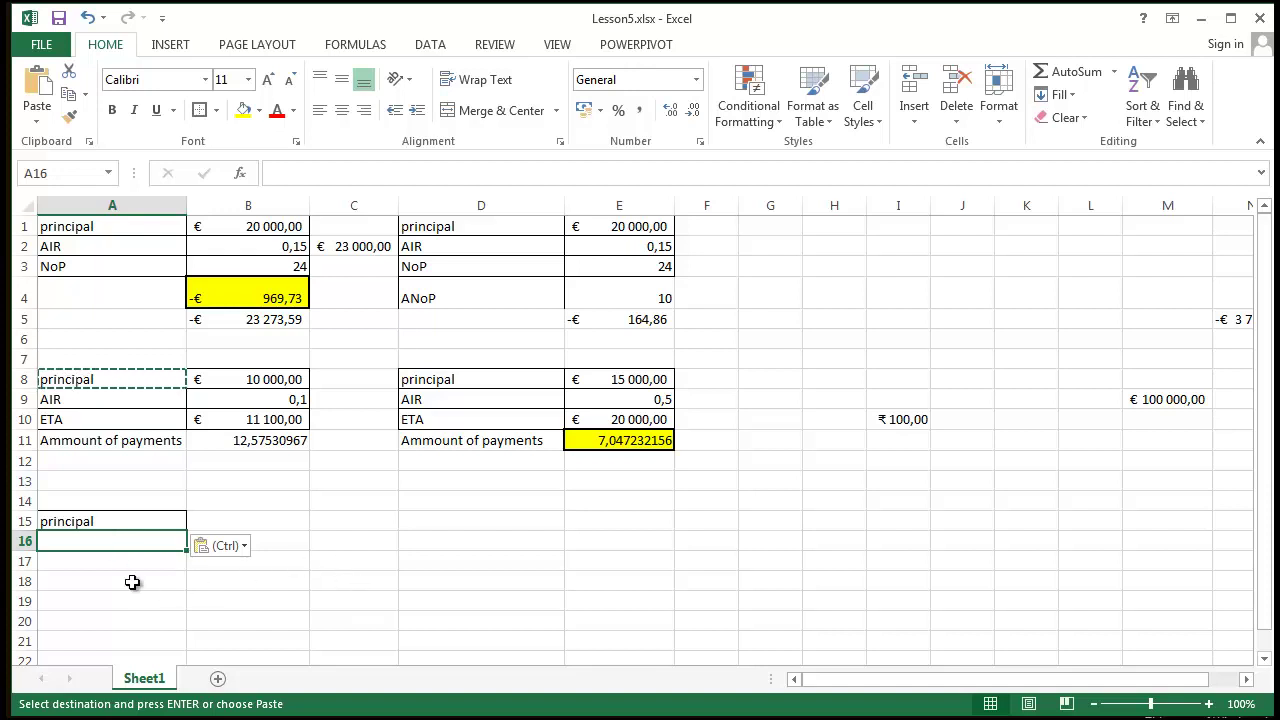
text(36)
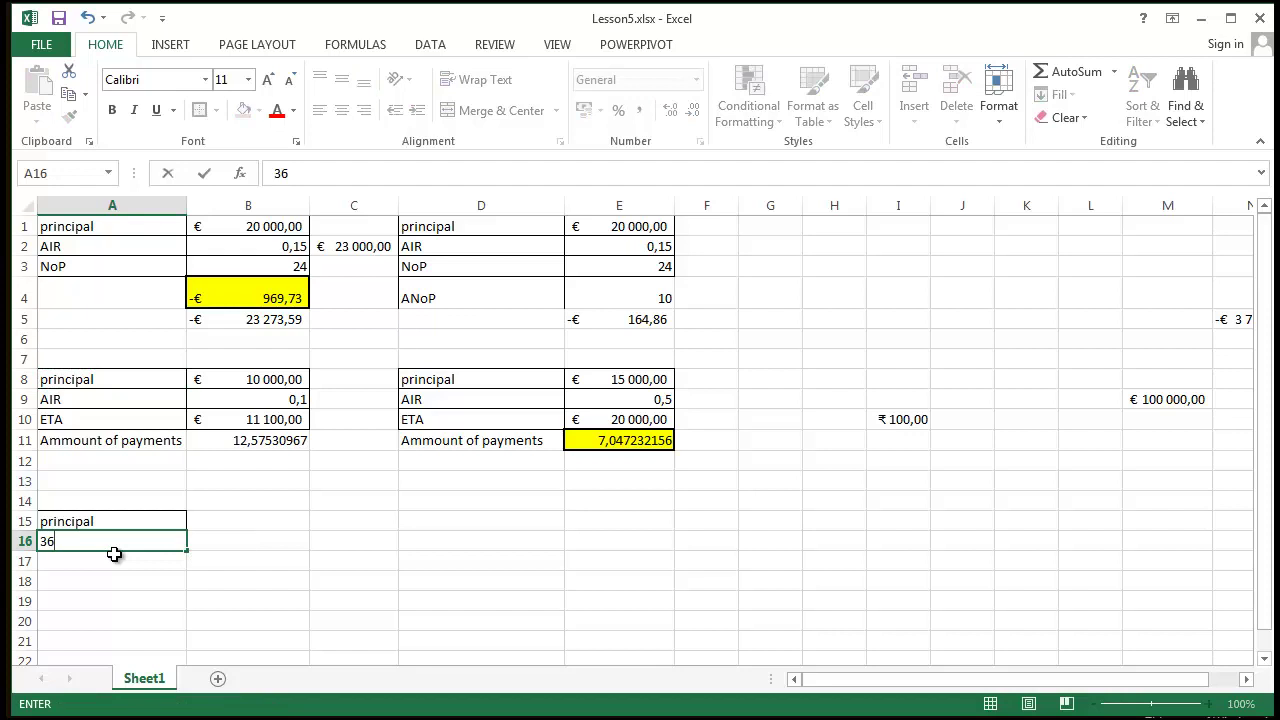
text(NoPP)
key(ctrl+Return)
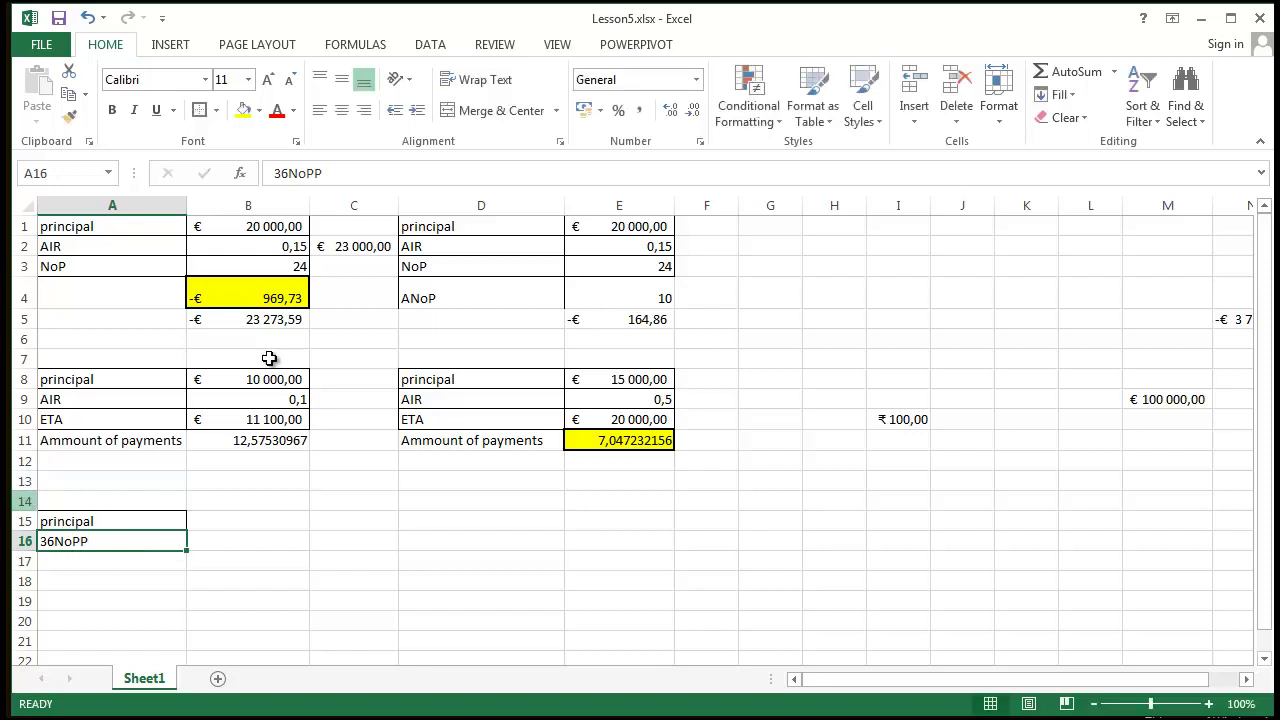
click(287, 174)
key(BackSpace)
key(BackSpace)
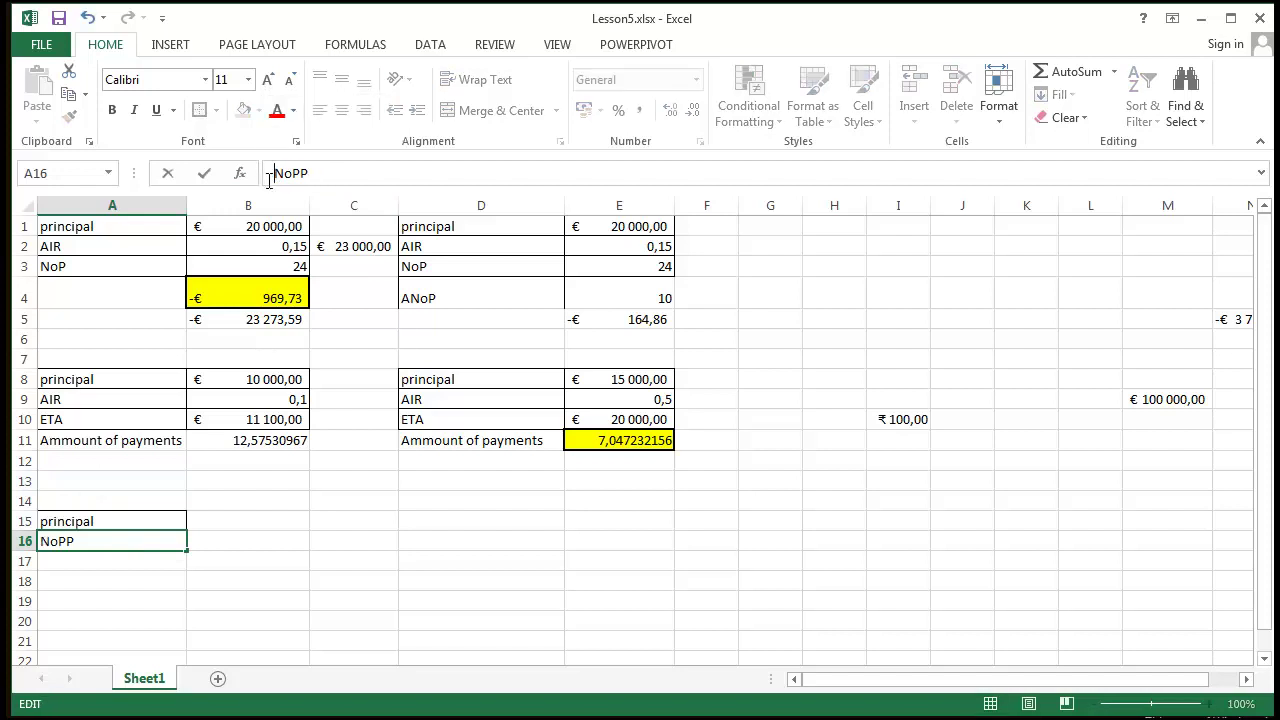
key(Return)
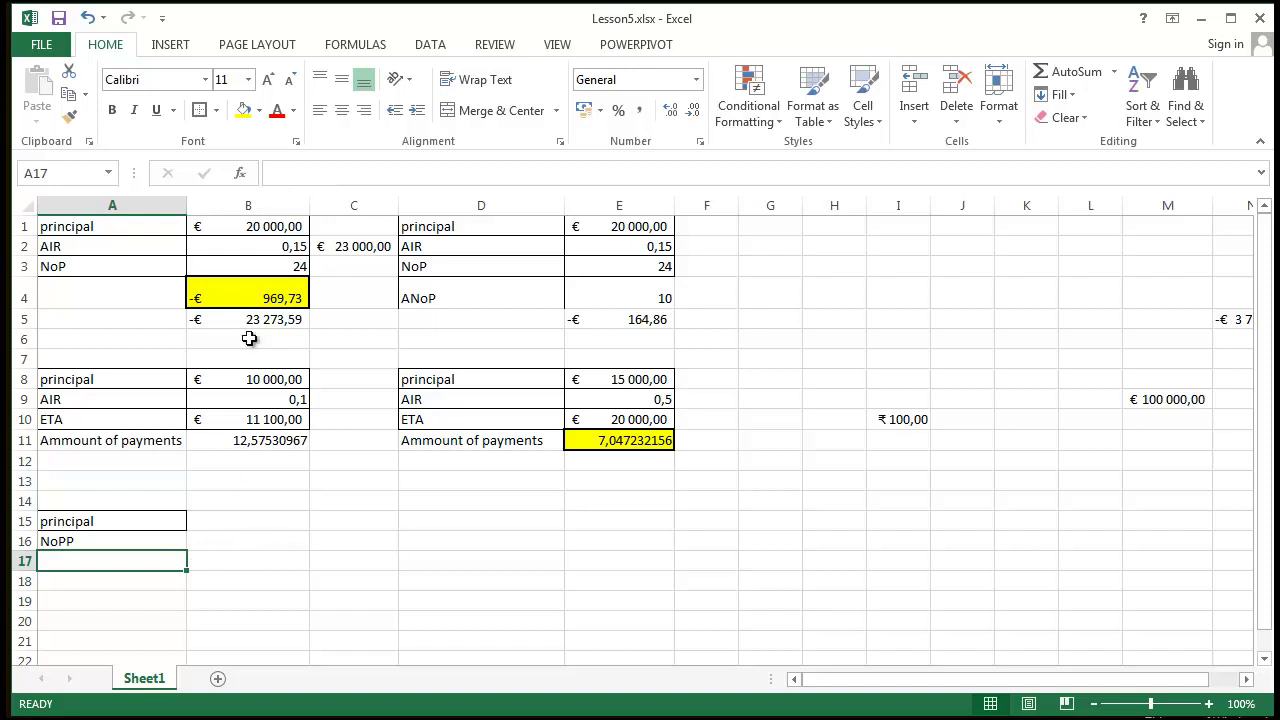
- Enter the label AyPEM in A17, below NoPP
text(A)
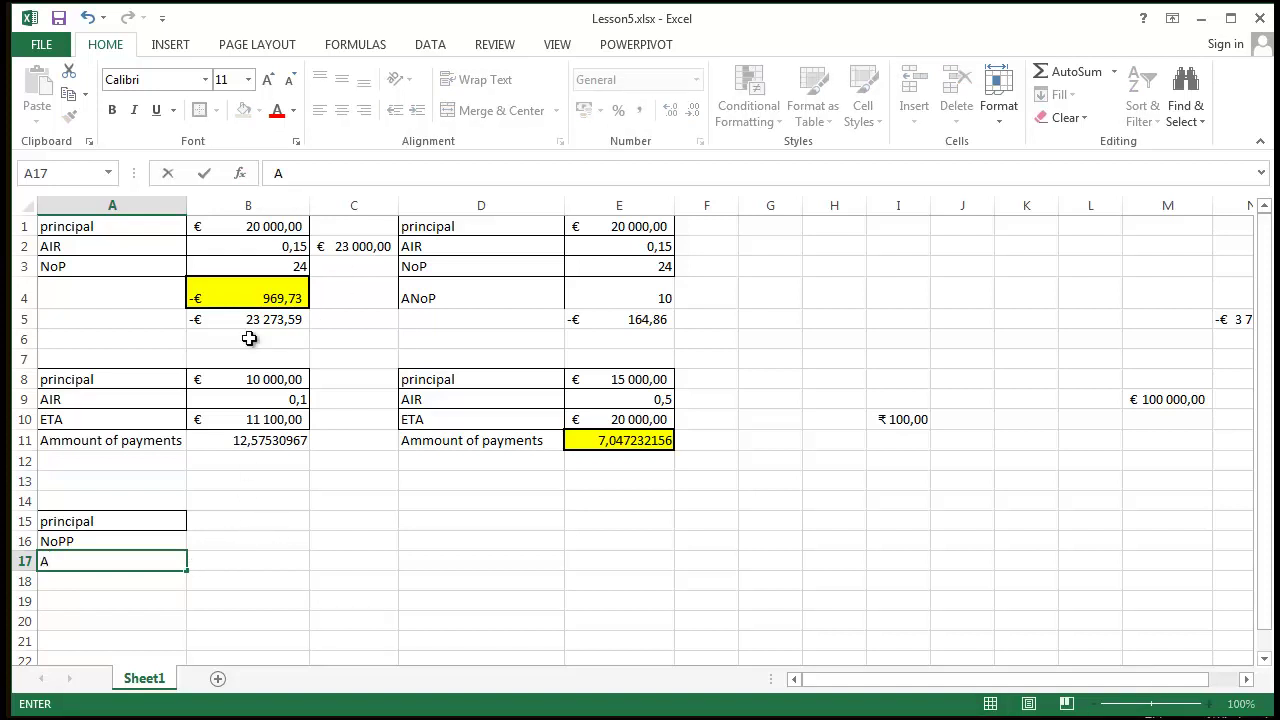
text(Y)
key(BackSpace)
text(yPEM)
key(Return)
click(228, 558)
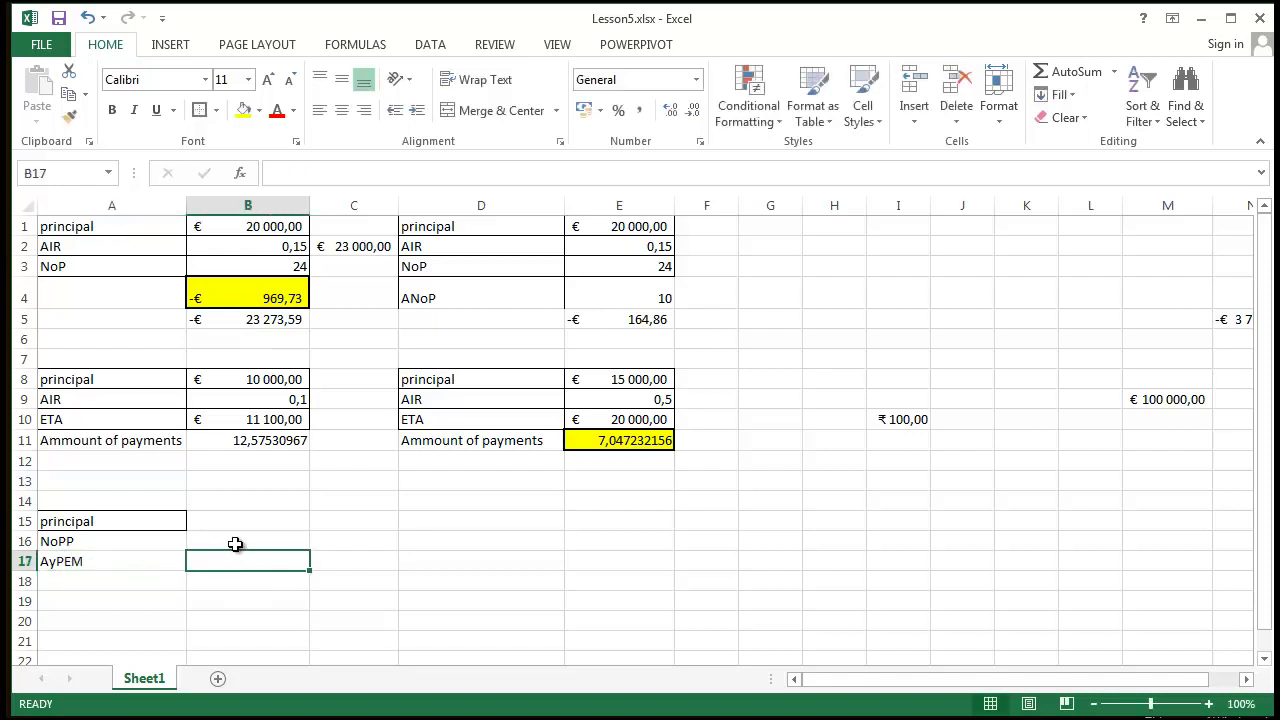
- Copy the bordered formatting of the principal label in A15 onto the labels in A16:A17
click(112, 522)
click(75, 118)
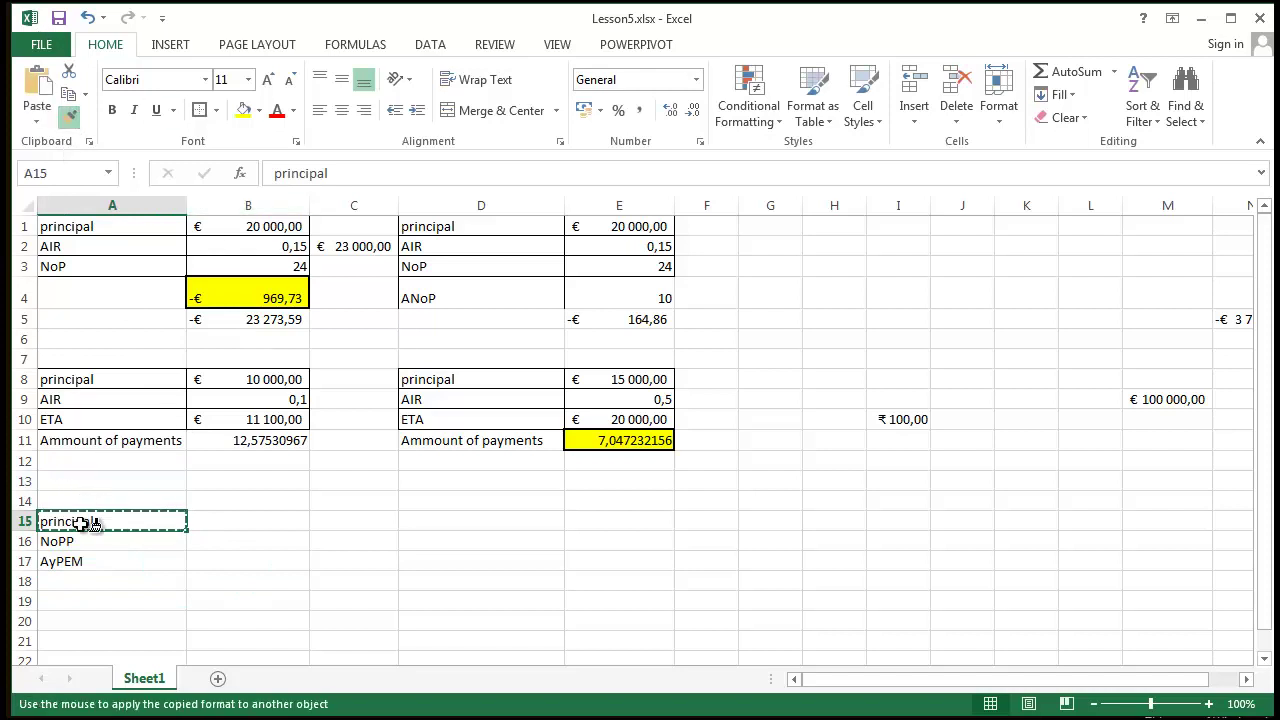
drag(86, 541, 97, 561)
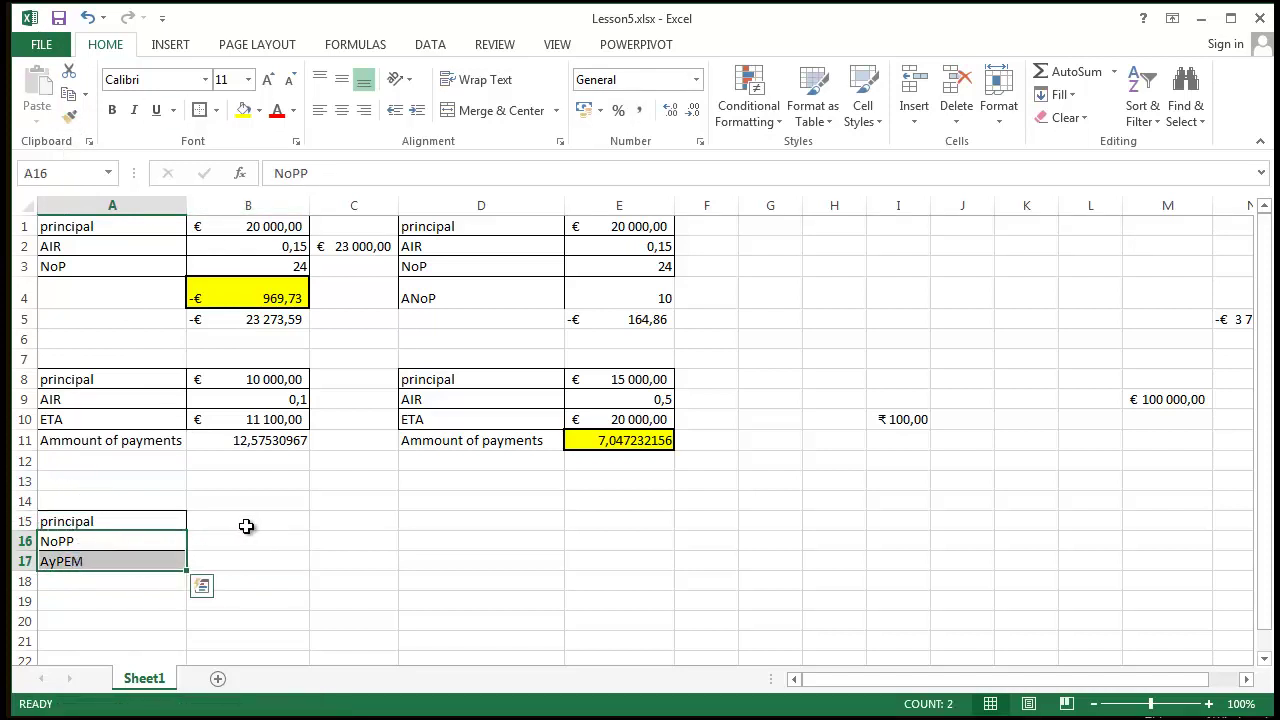
- Fill in the new table's values: 50000 for principal, 36 for NoPP and 4000 for AyPEM in B15:B17
click(242, 530)
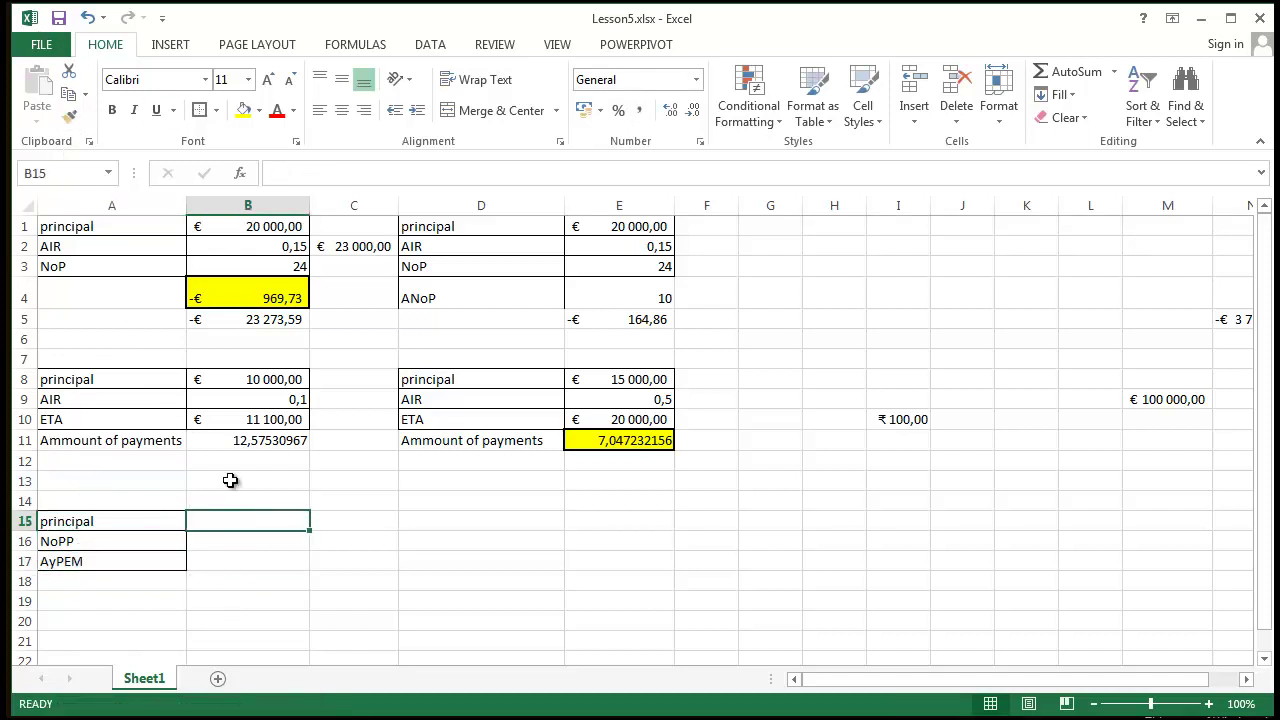
text(50000)
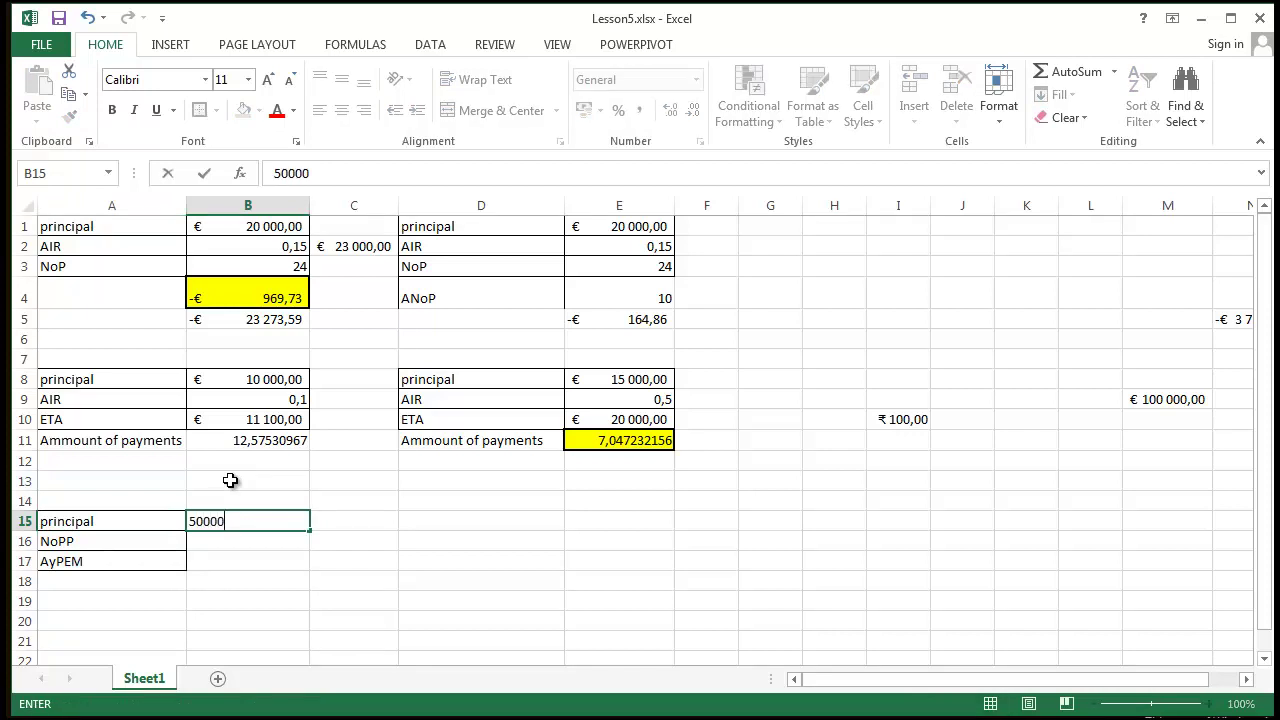
key(Return)
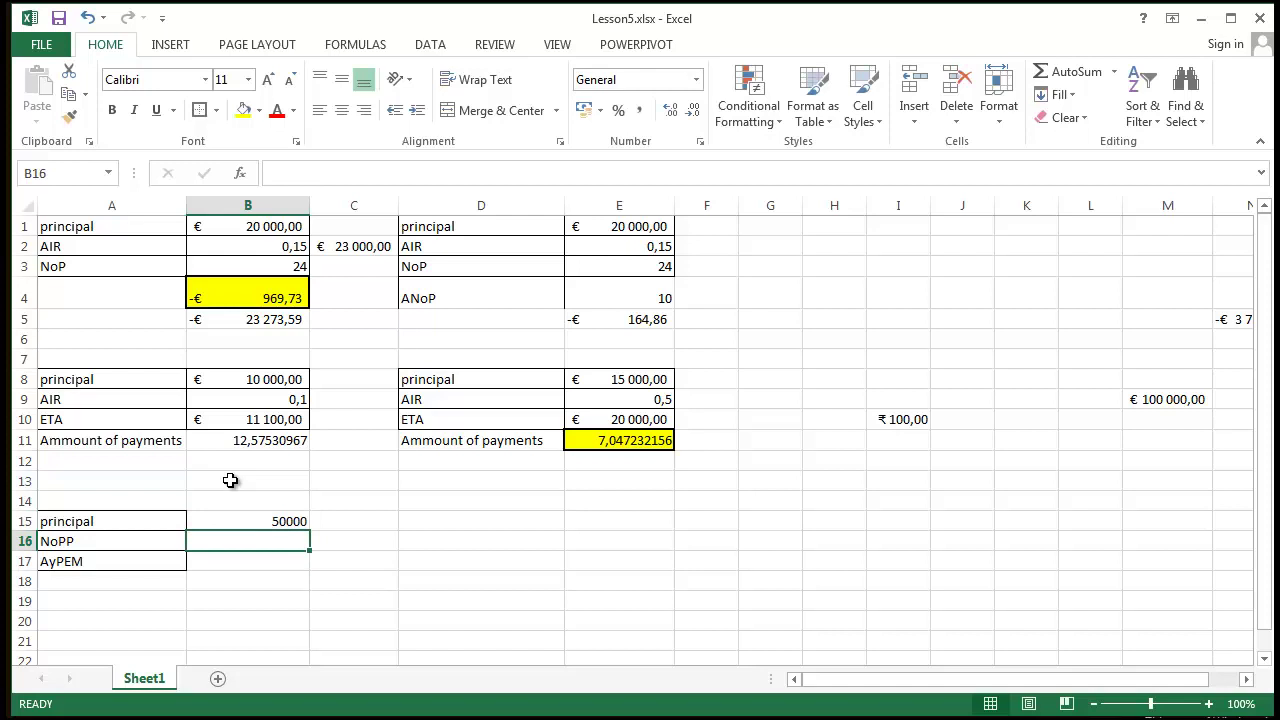
text(36)
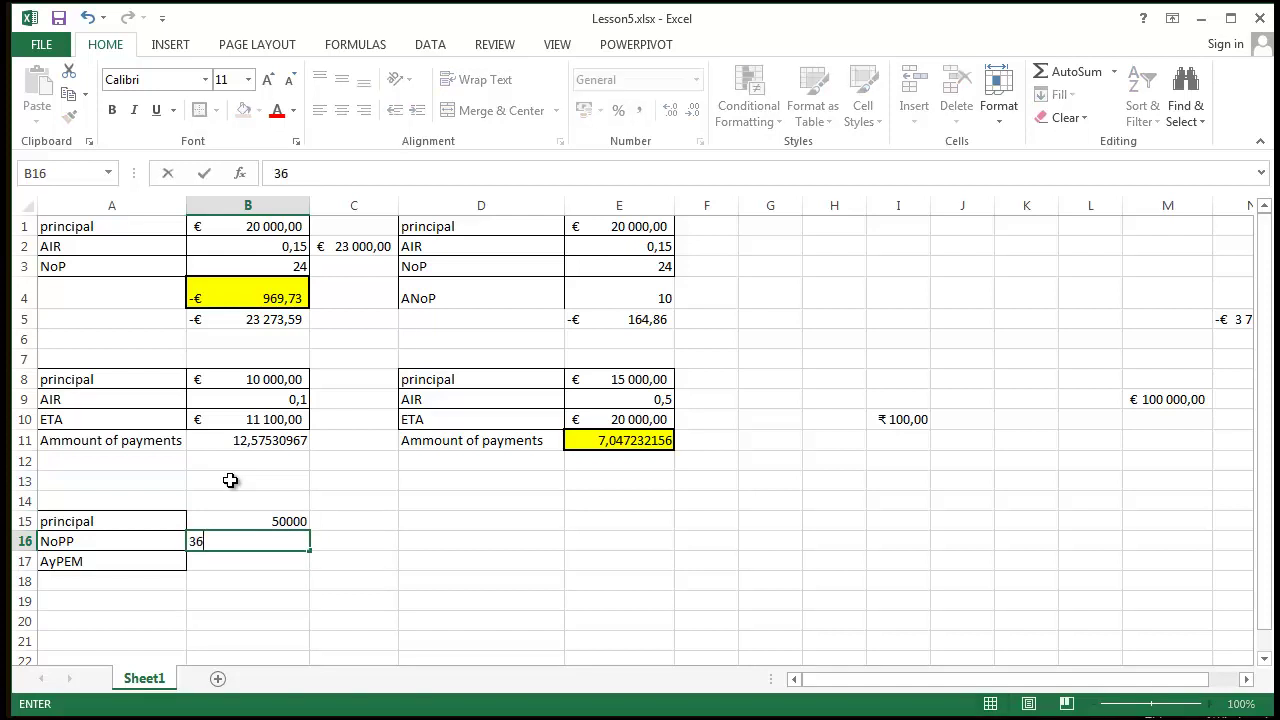
key(Return)
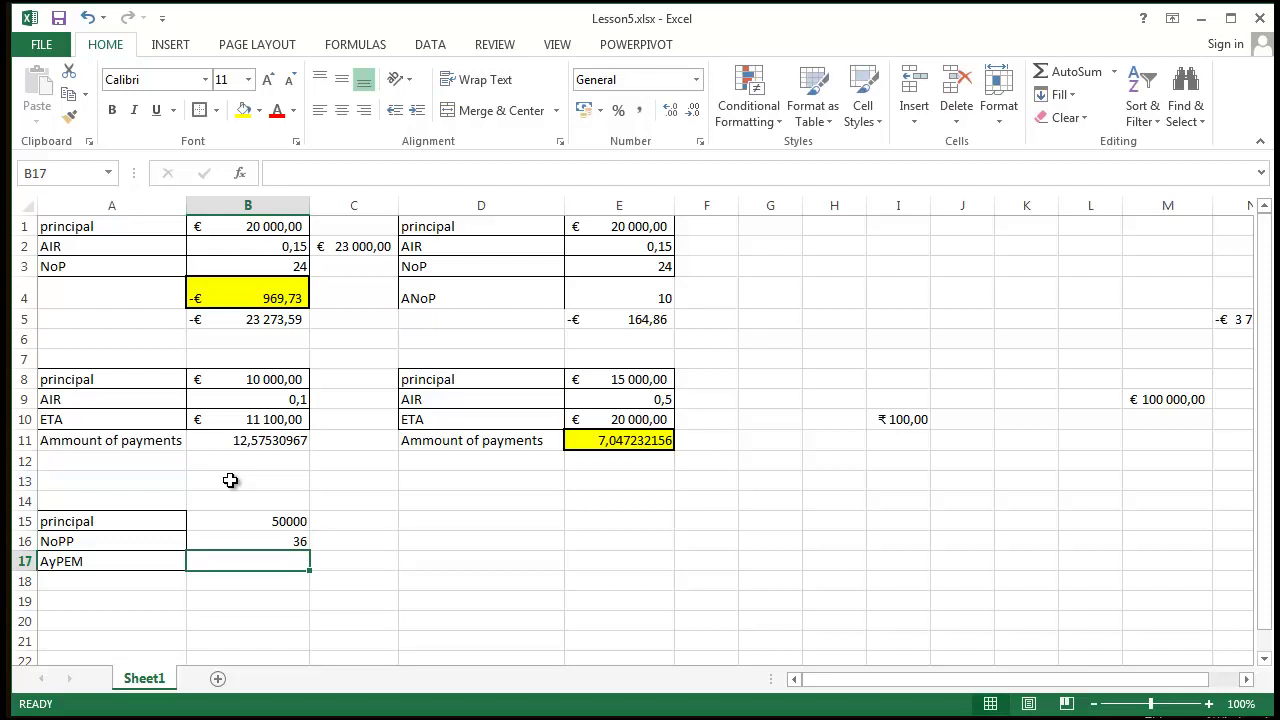
text(4000)
key(Return)
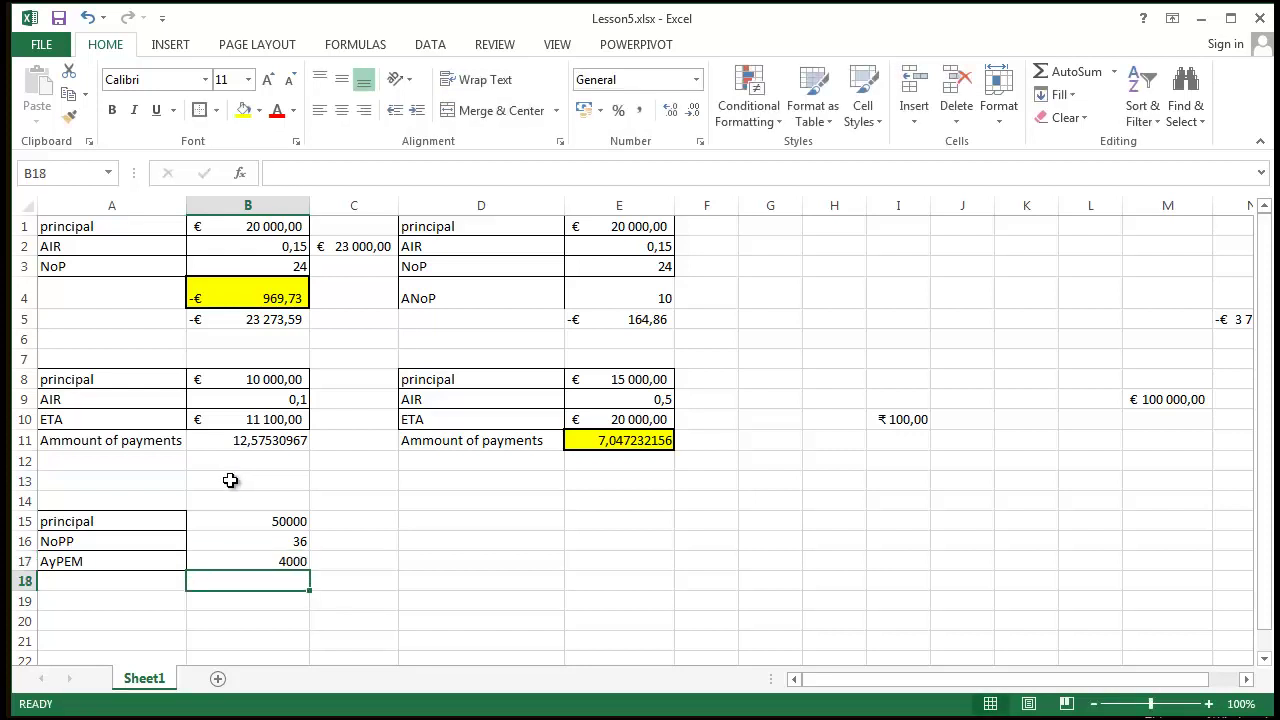
- Apply the euro accounting format to the principal in B15 and the AyPEM amount in B17
click(281, 521)
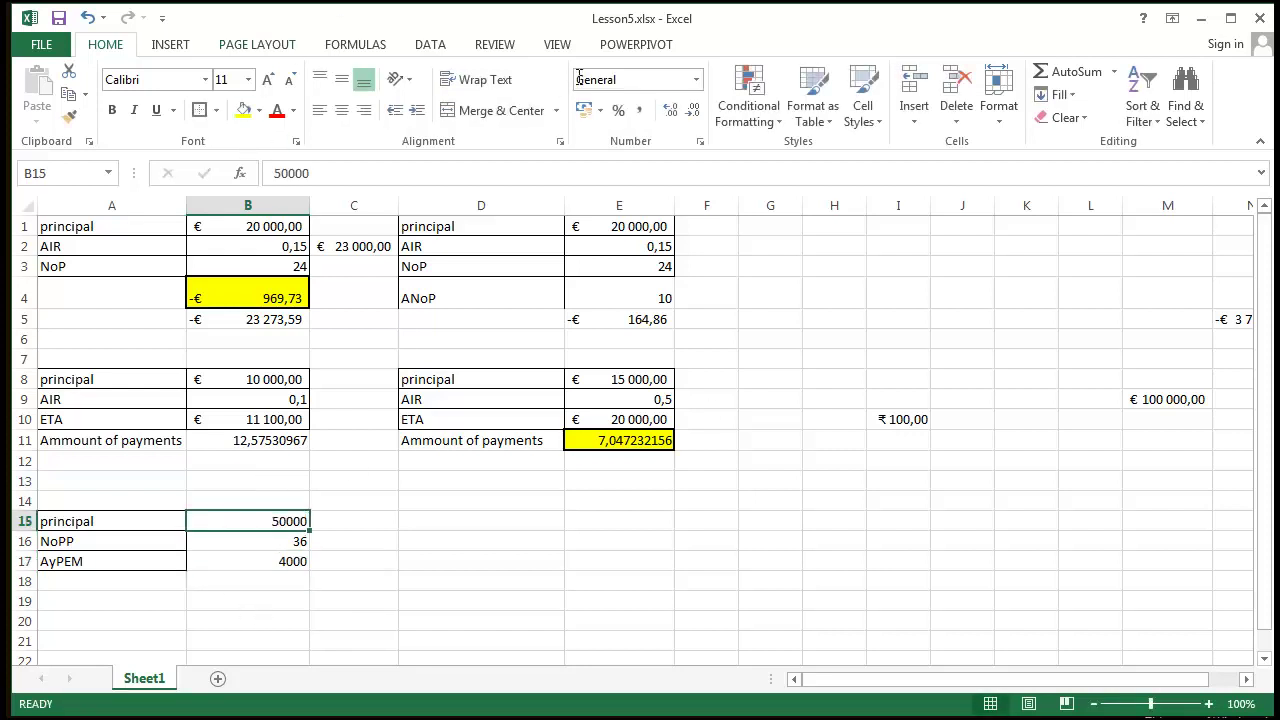
click(600, 110)
click(650, 206)
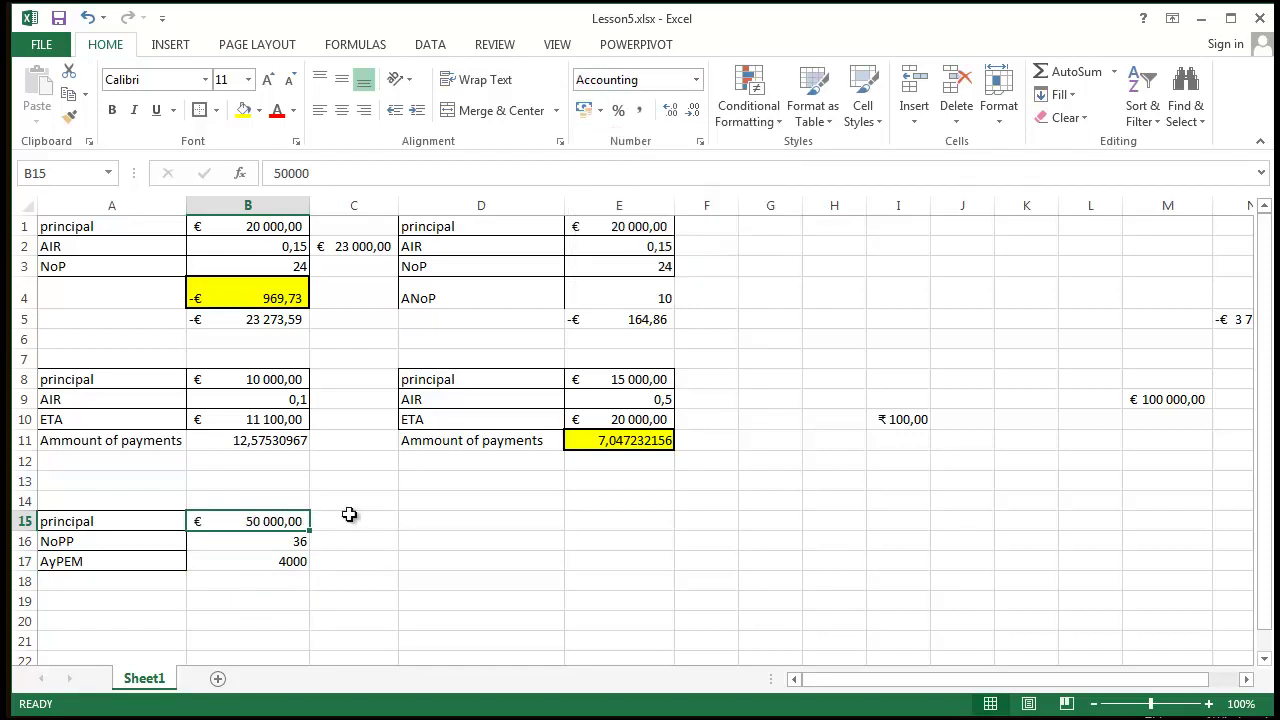
click(292, 561)
click(588, 110)
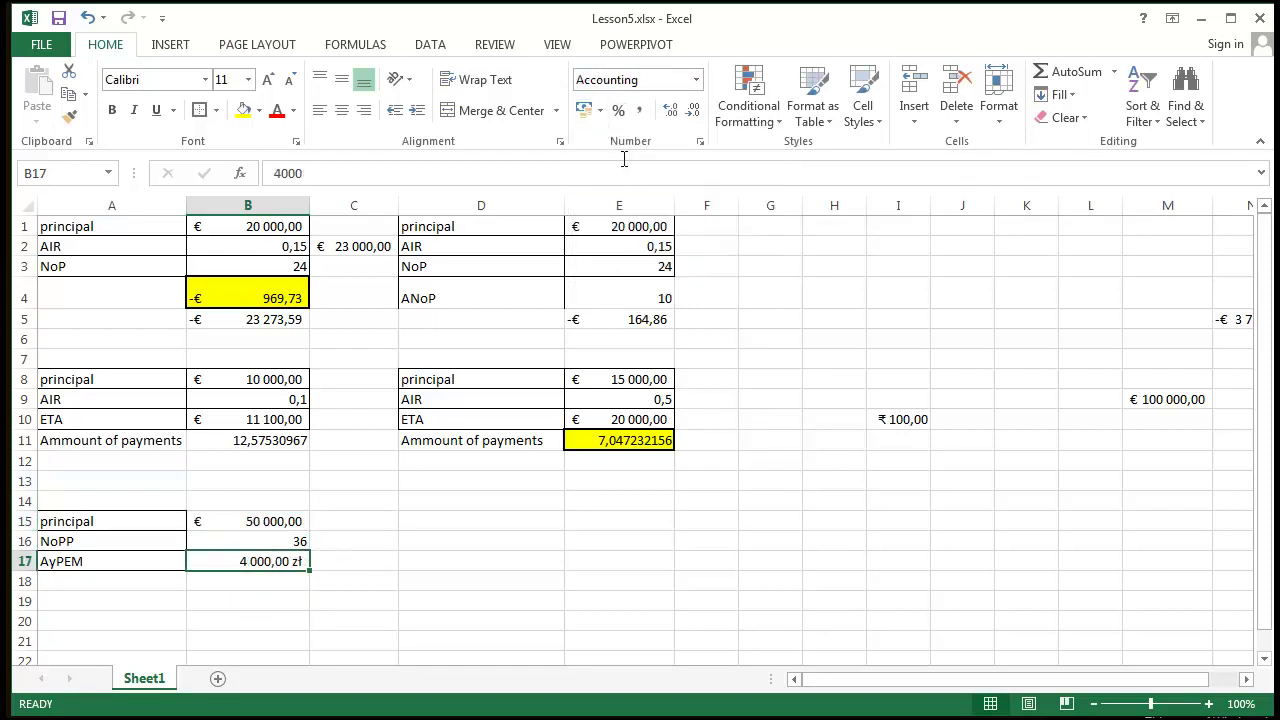
click(598, 111)
click(625, 206)
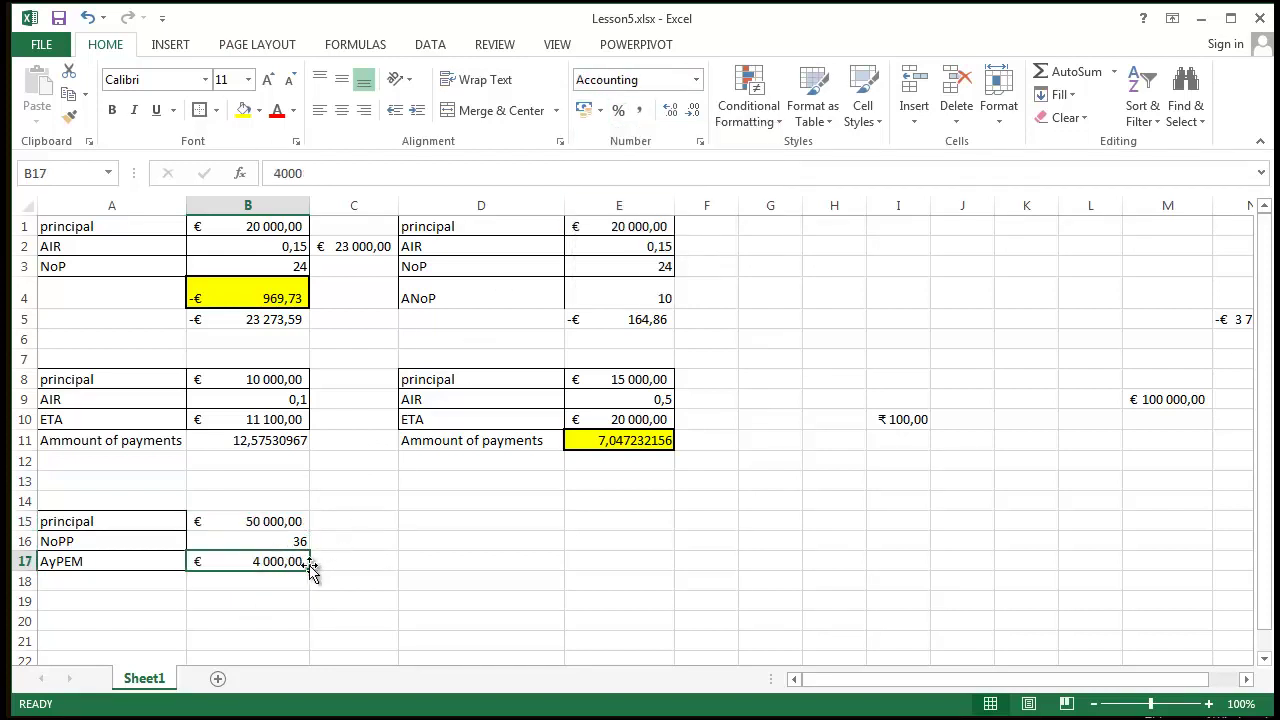
click(438, 580)
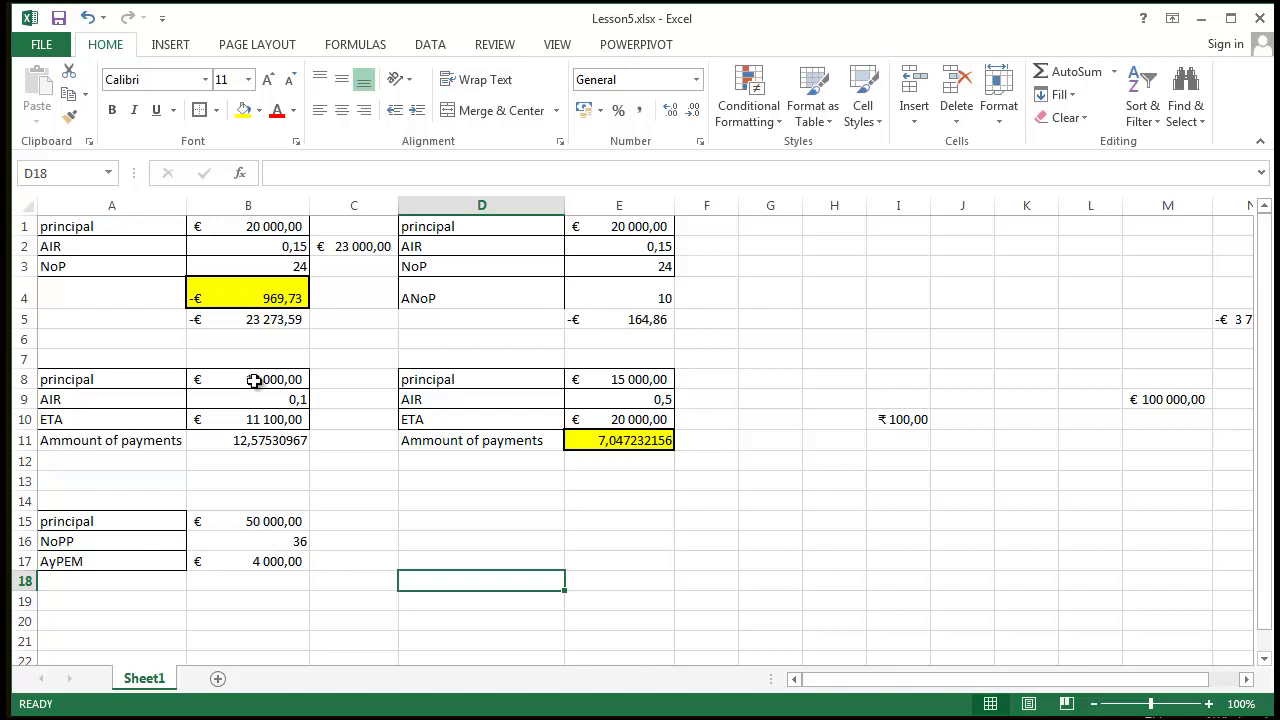
- Copy the bordered formatting of B8:B10 onto the new table's values in B15:B17
drag(255, 381, 254, 421)
click(70, 117)
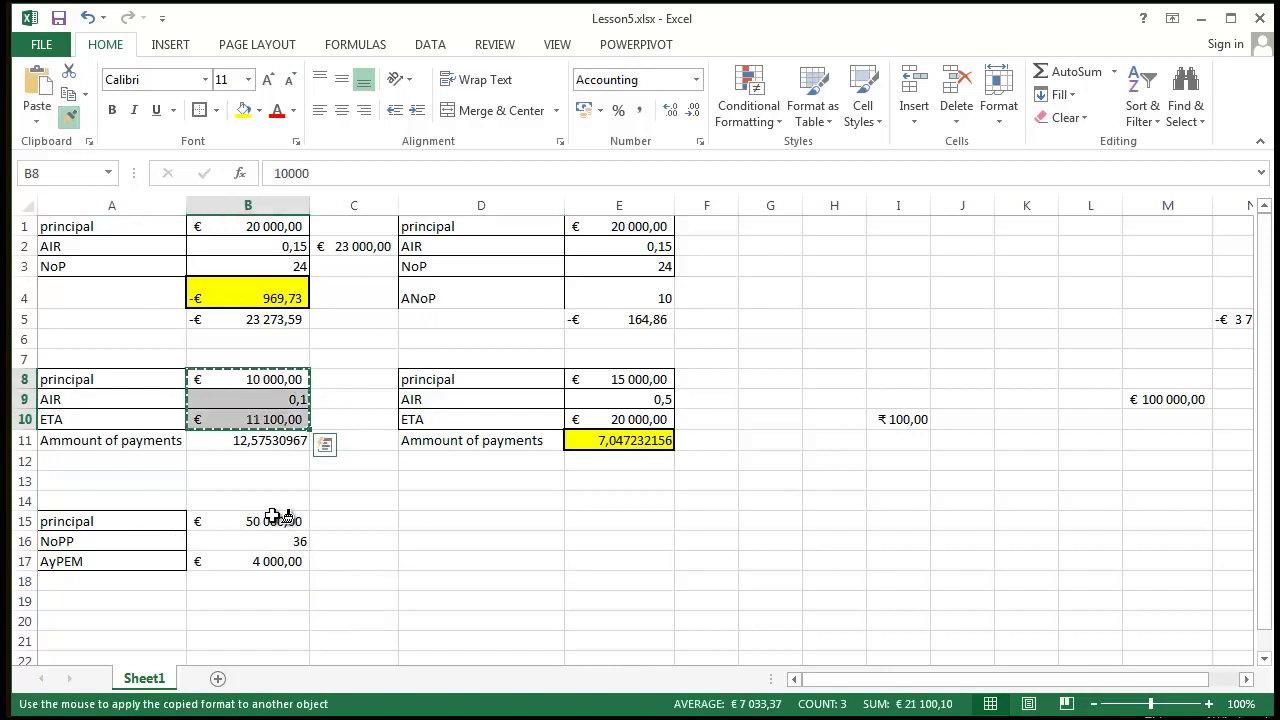
drag(275, 516, 277, 571)
click(452, 595)
scroll(415, 571, down, 2)
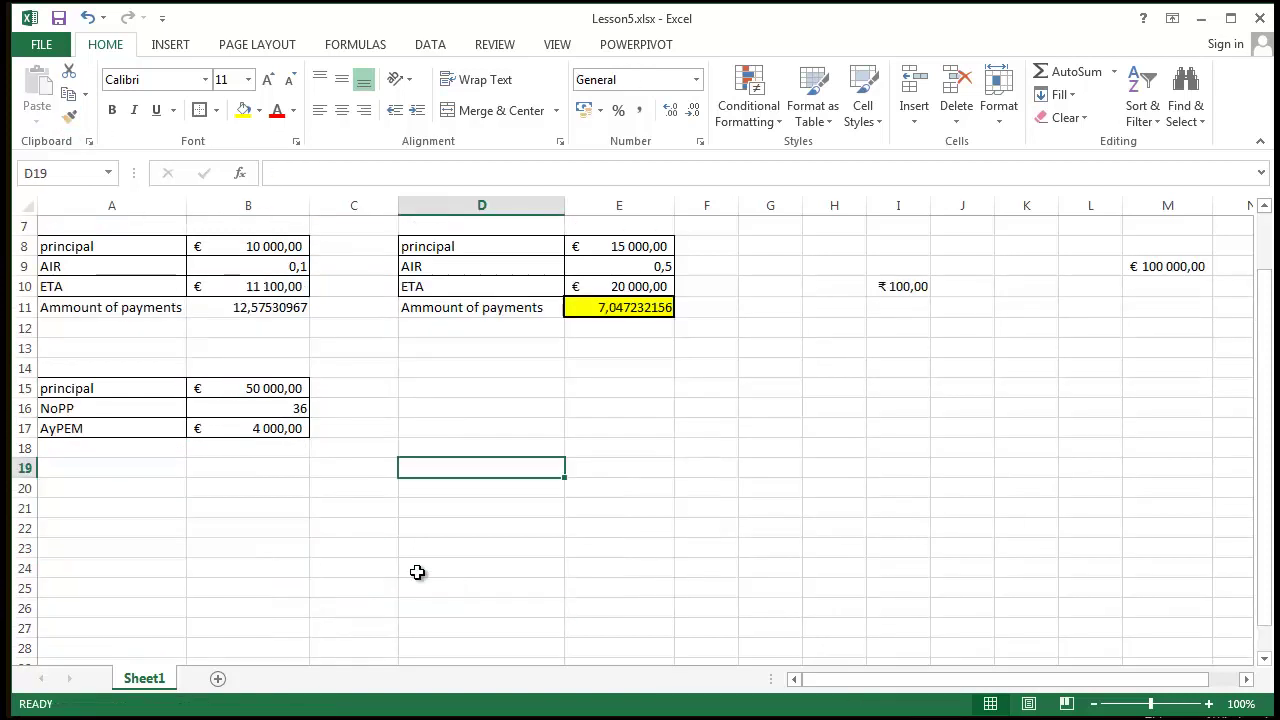
click(234, 450)
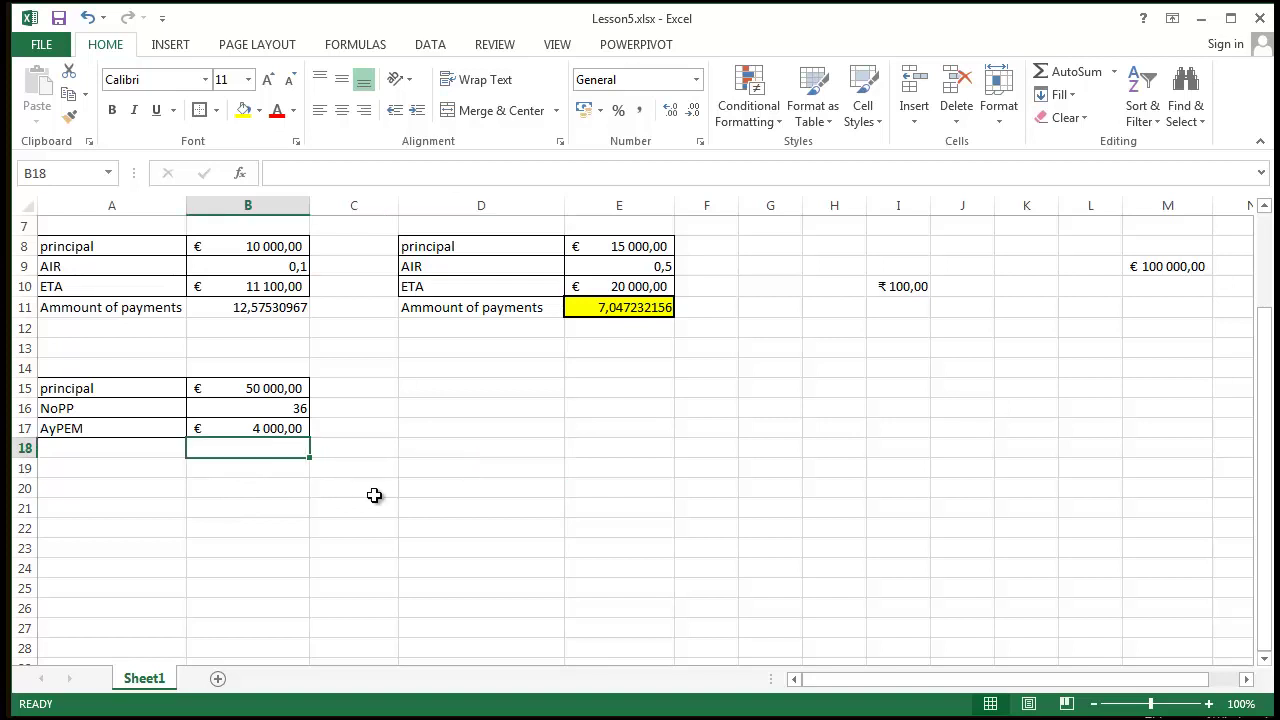
click(153, 450)
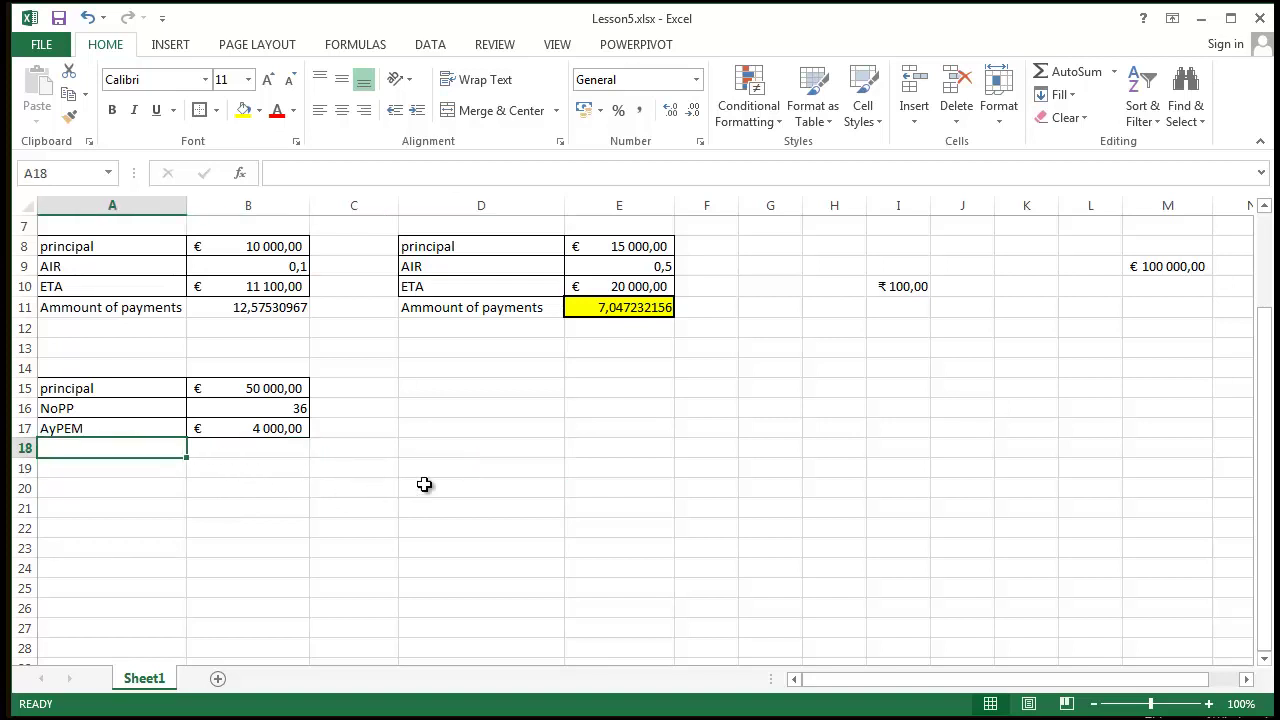
click(249, 464)
- Calculate the interest rate per period in B18 with the formula =RATE(B16;B17;B15)
click(264, 450)
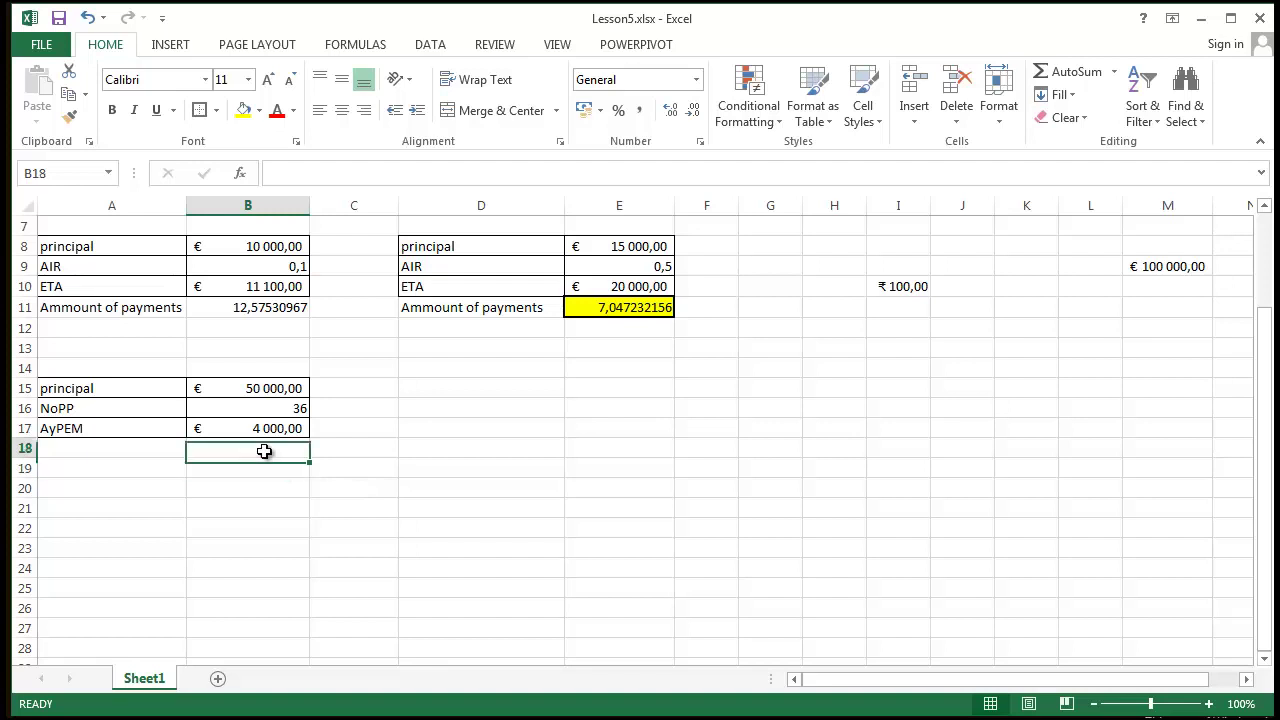
text(=)
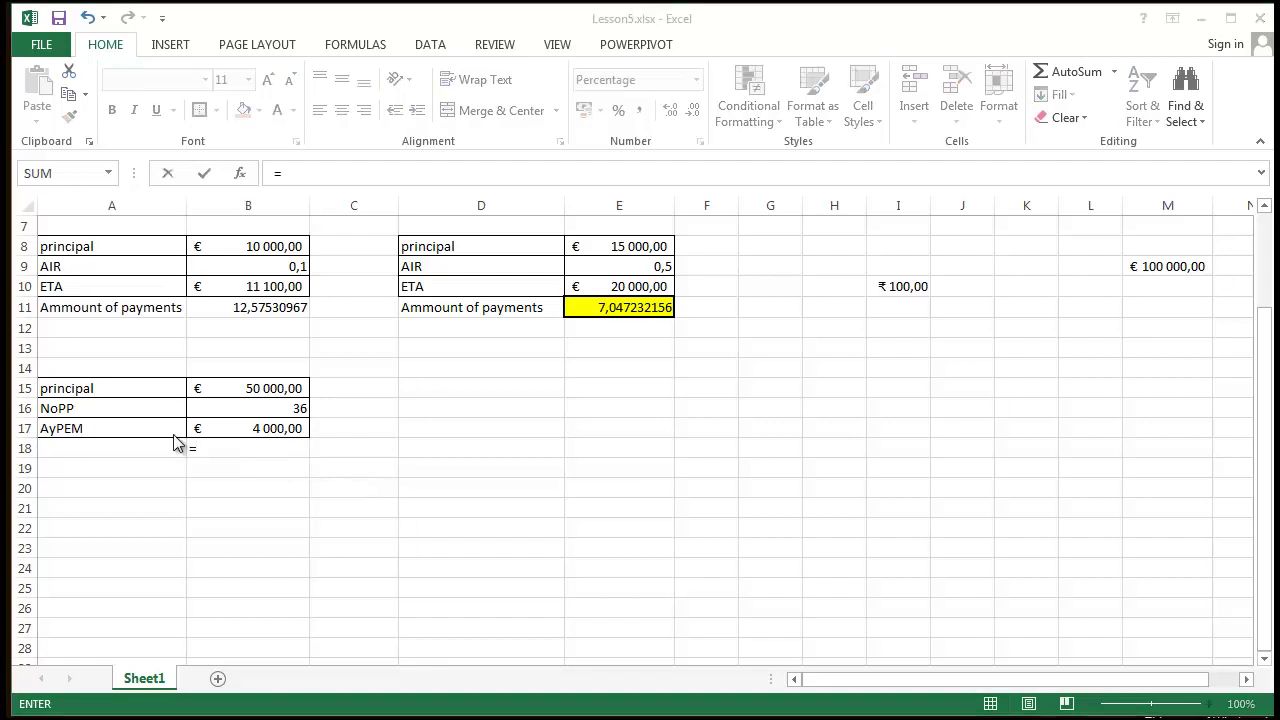
click(271, 449)
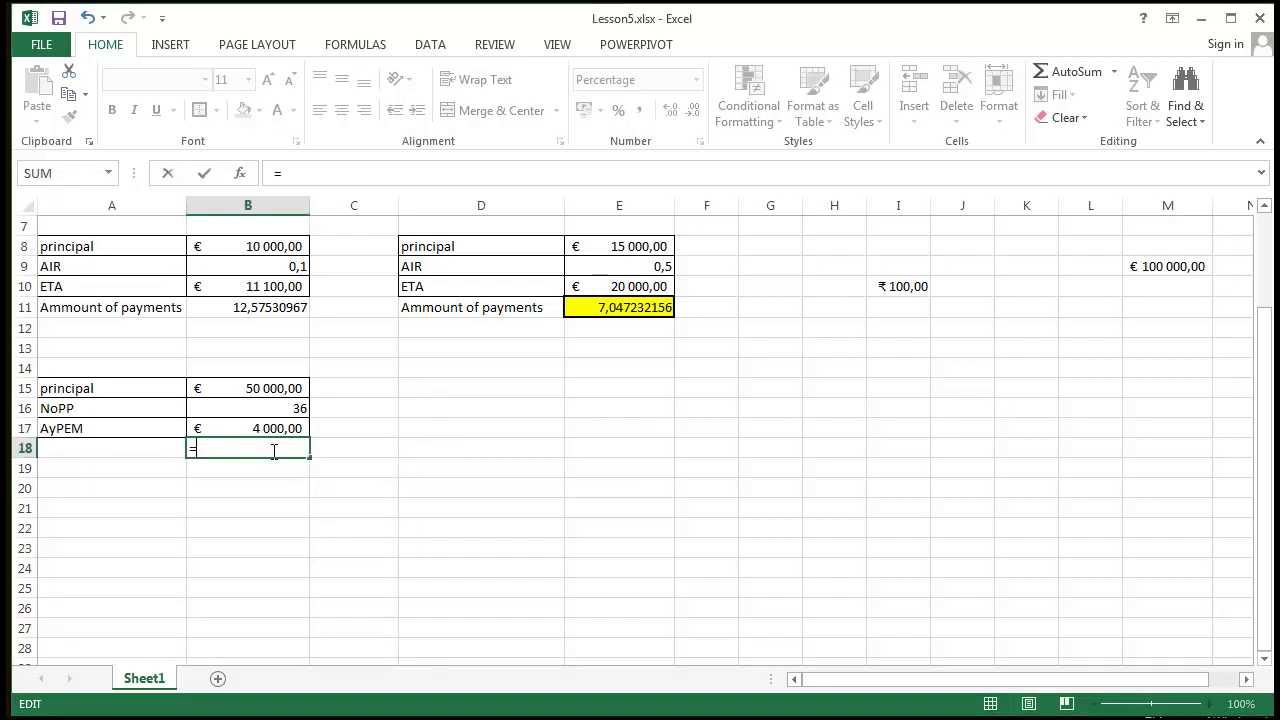
text(R)
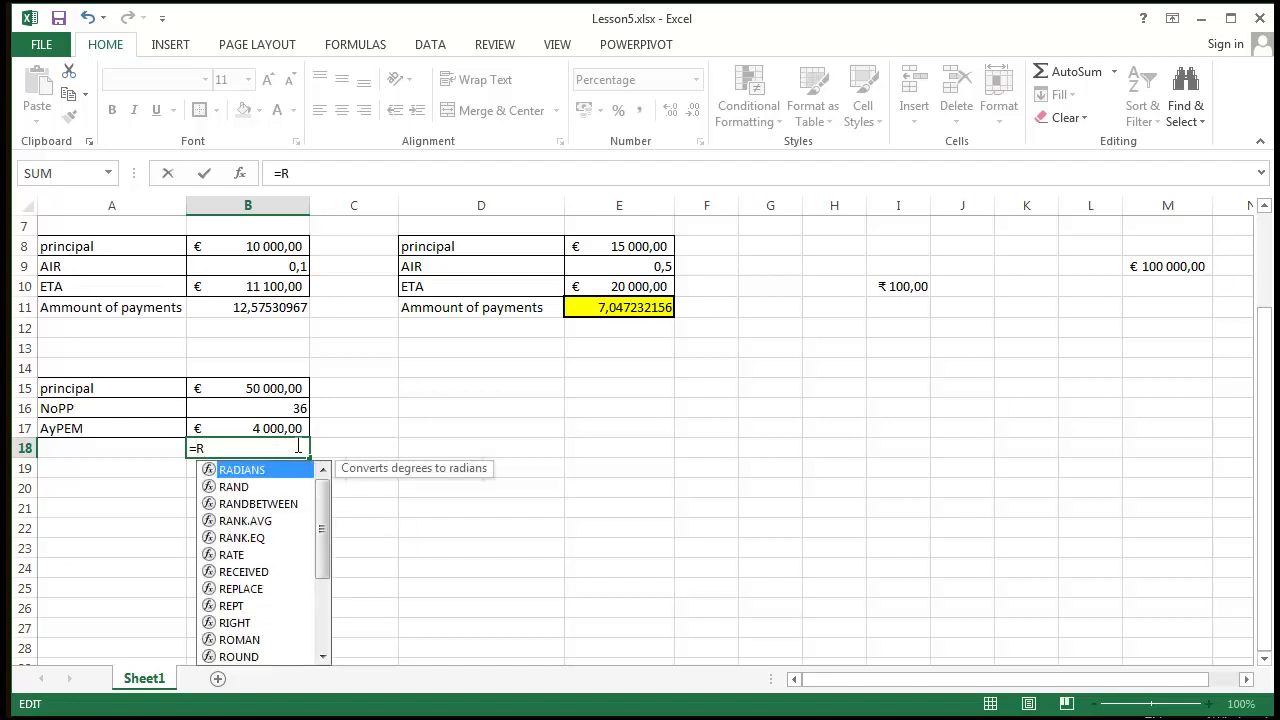
text(ate)
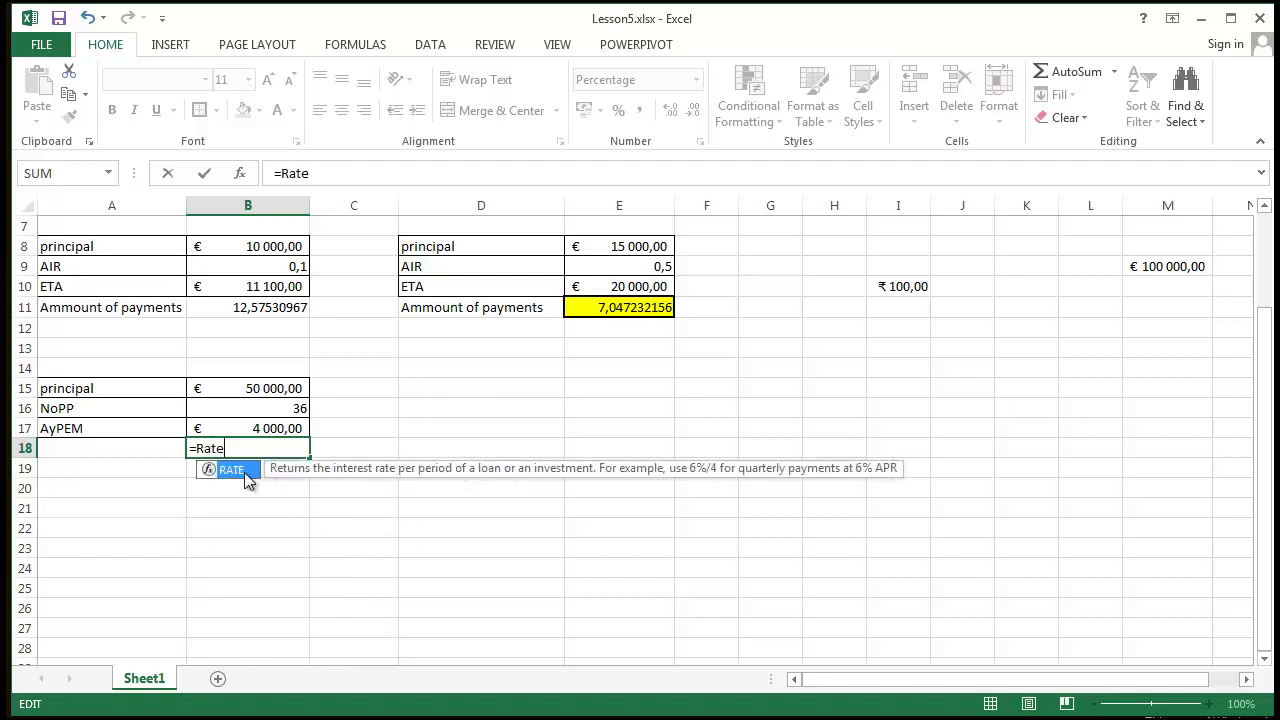
click(238, 448)
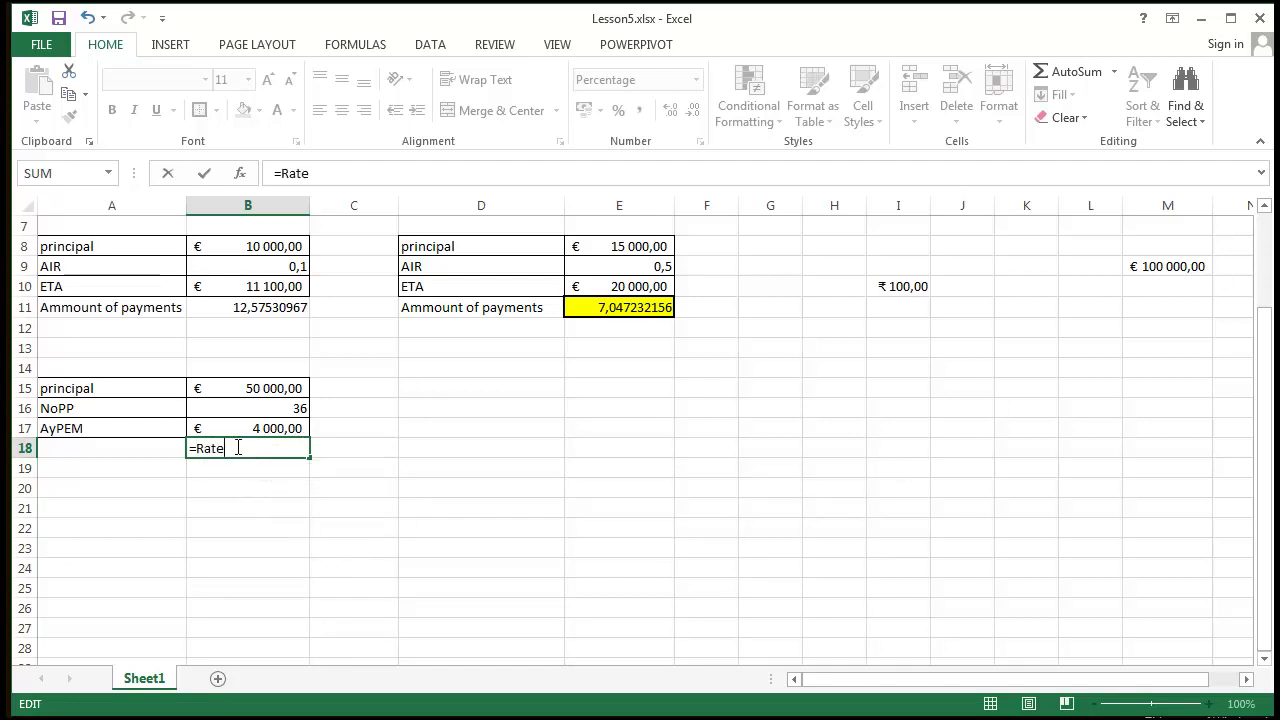
text(()
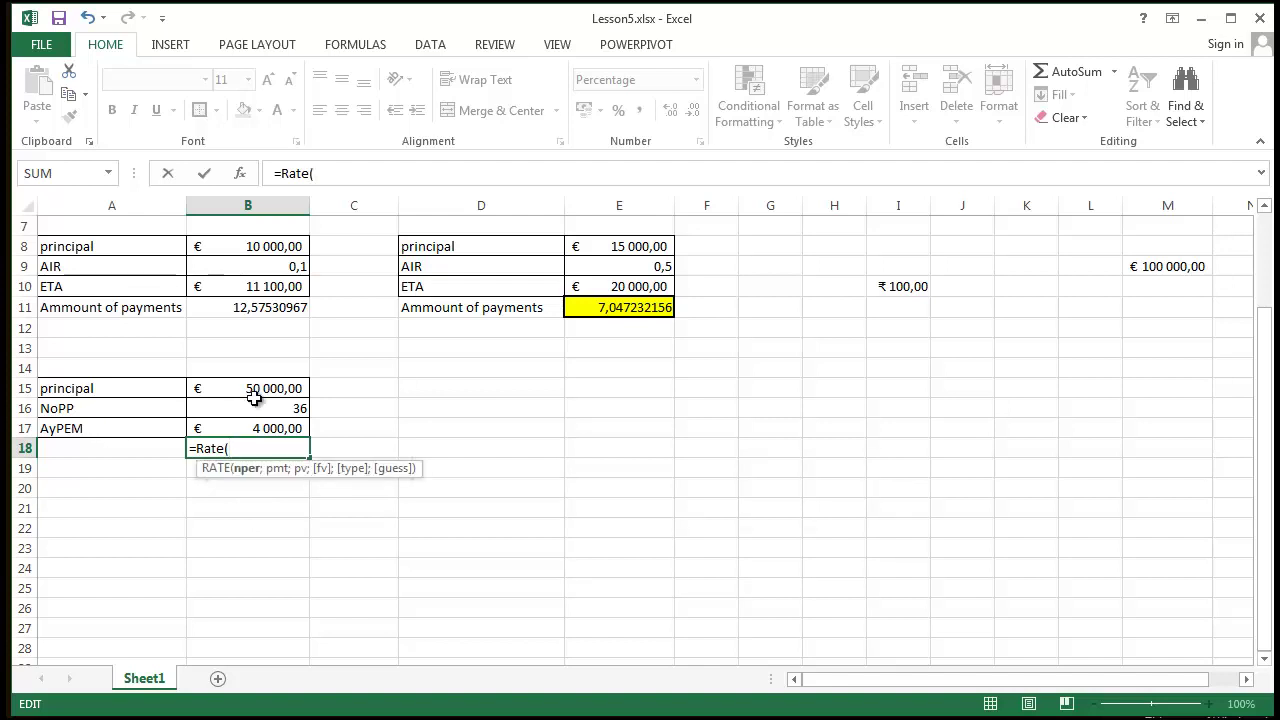
click(257, 408)
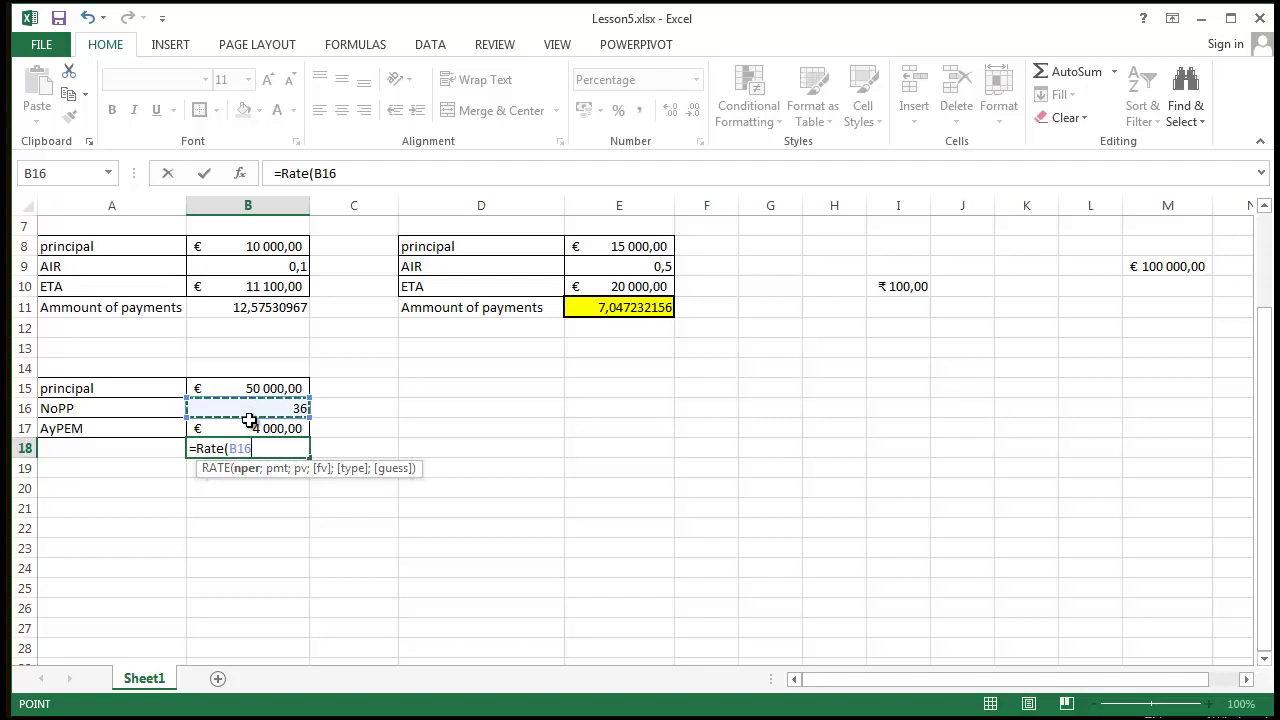
text(;)
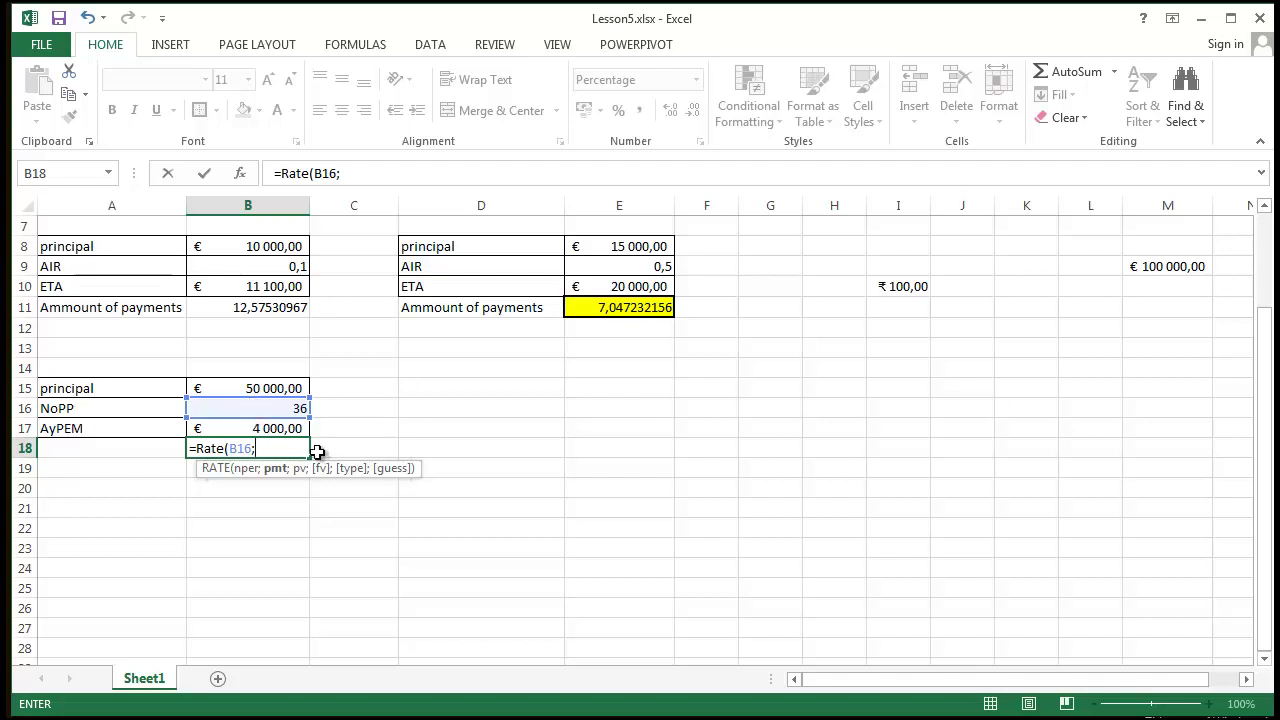
click(288, 428)
text(;)
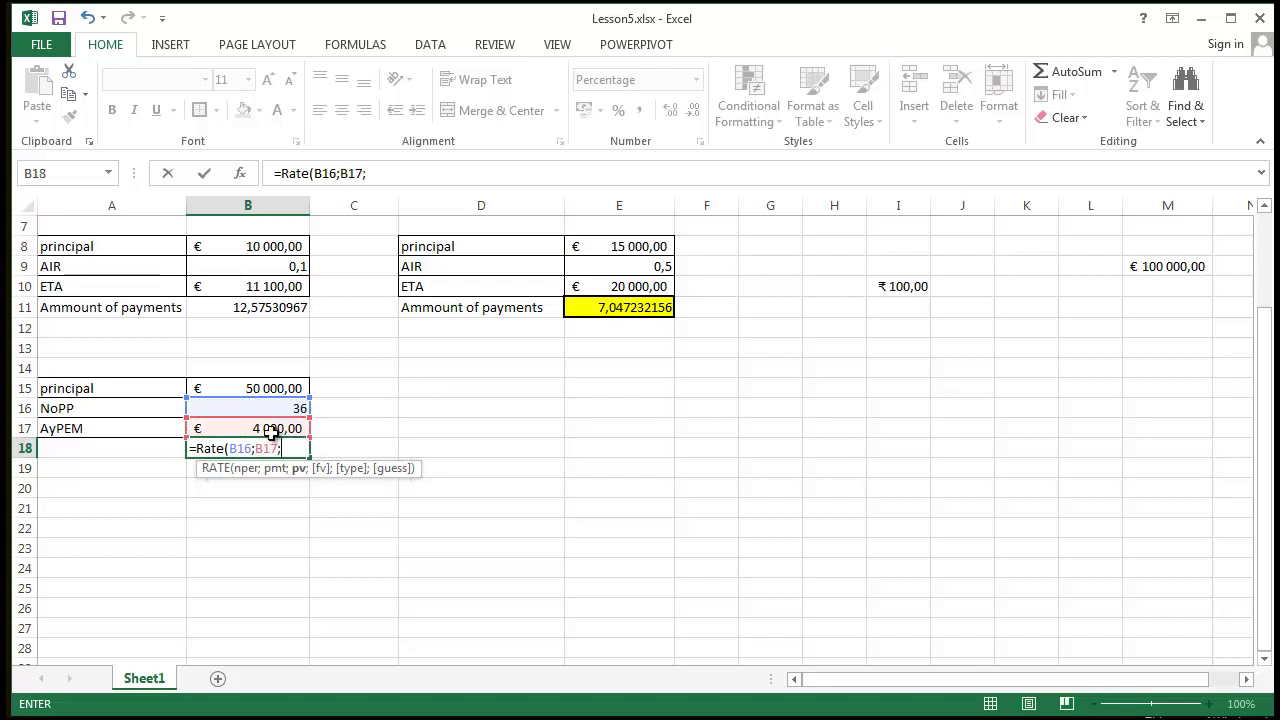
click(264, 389)
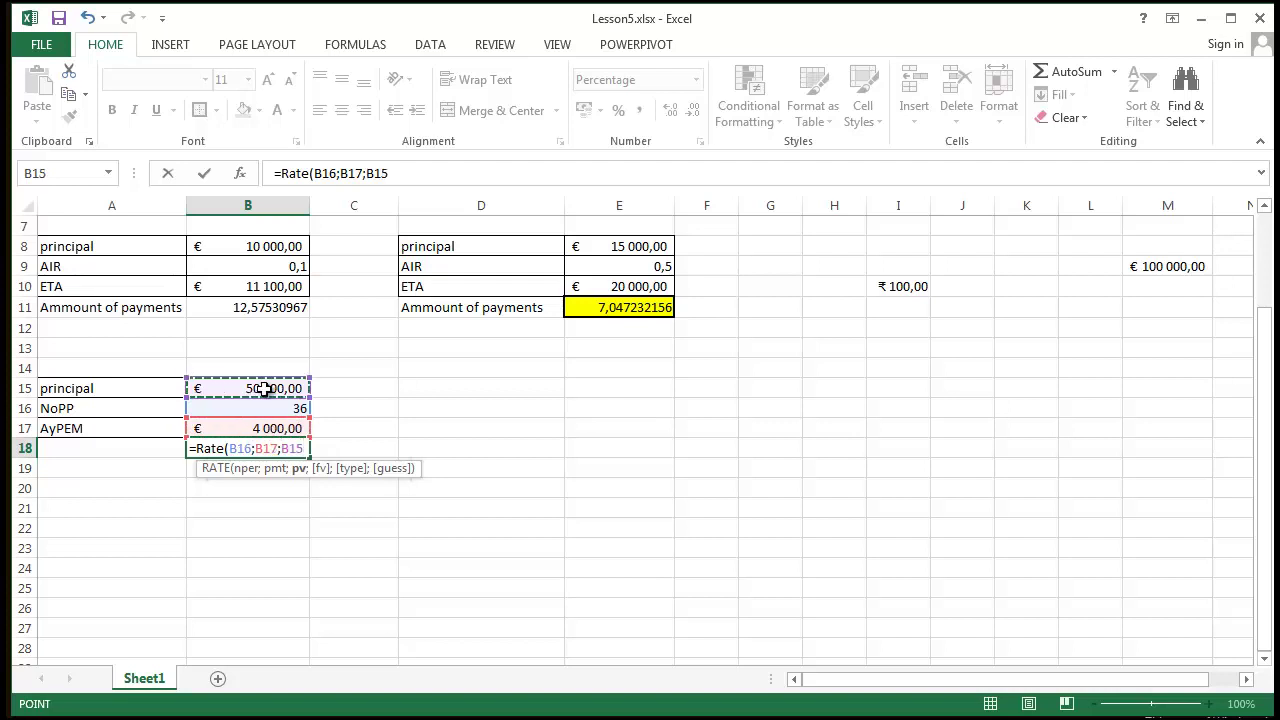
text())
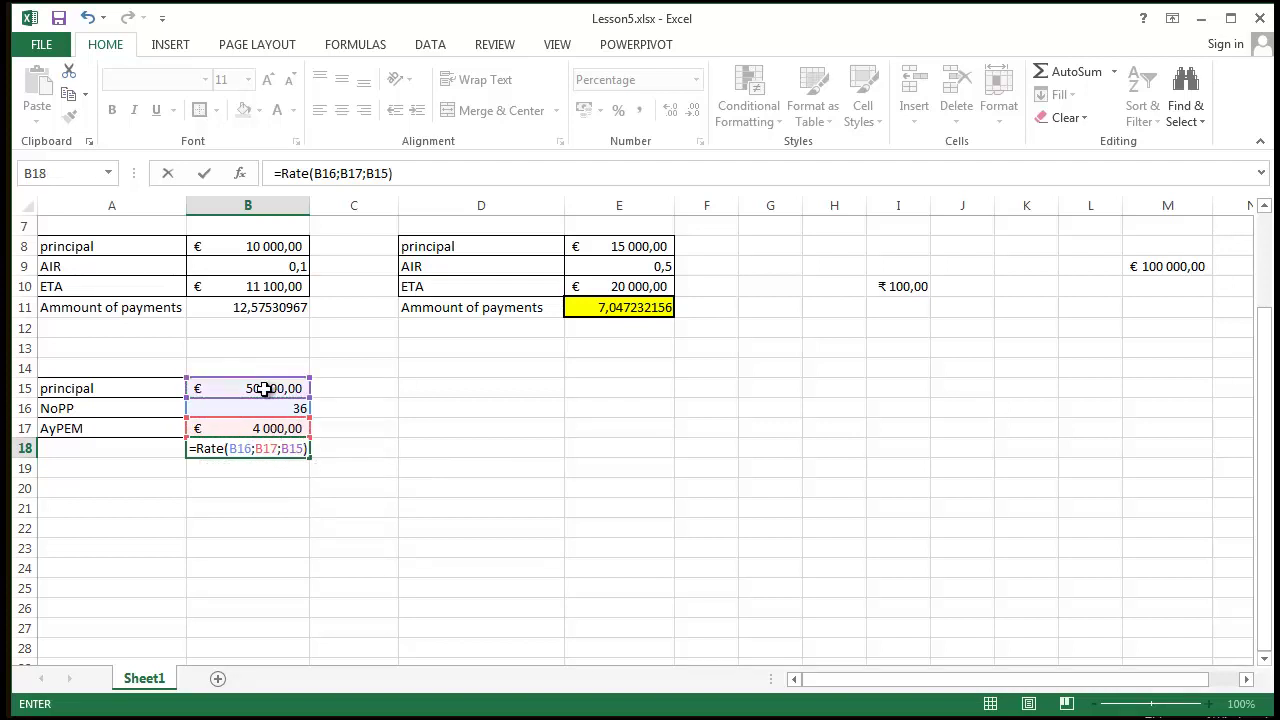
key(Return)
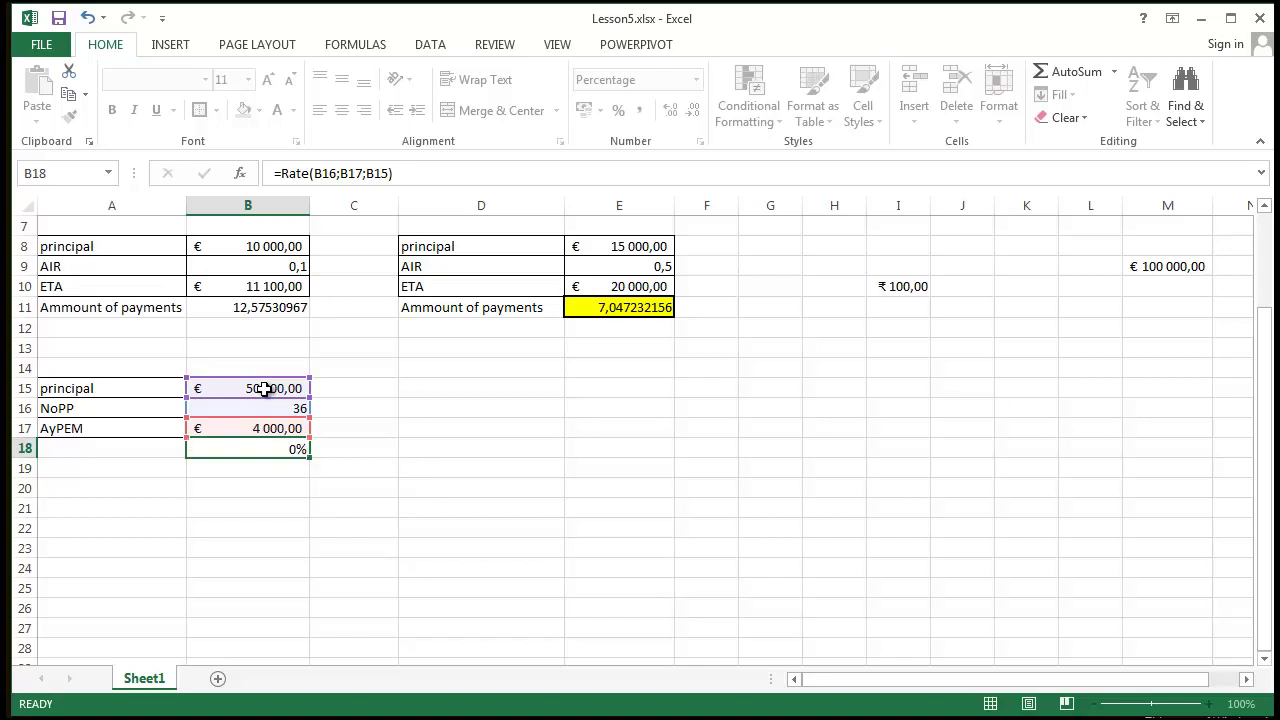
click(463, 500)
- Make the AyPEM payment in B17 negative by changing it to -4000
click(263, 449)
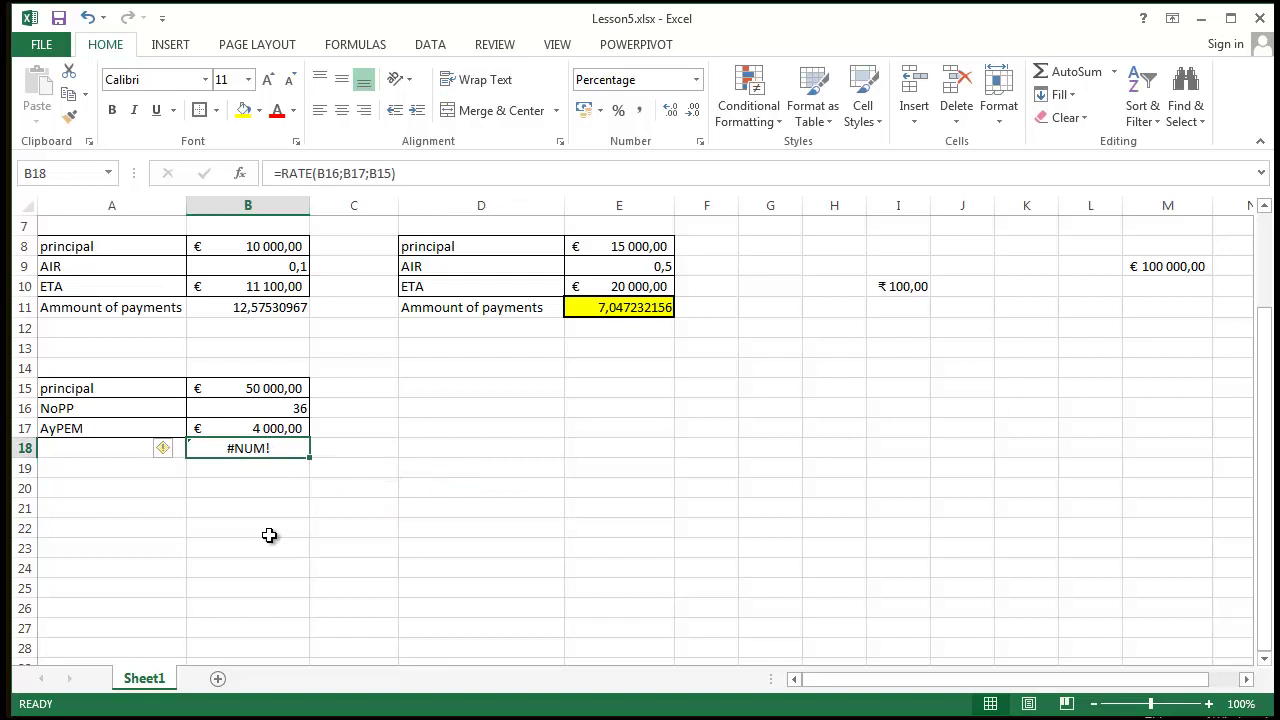
click(298, 426)
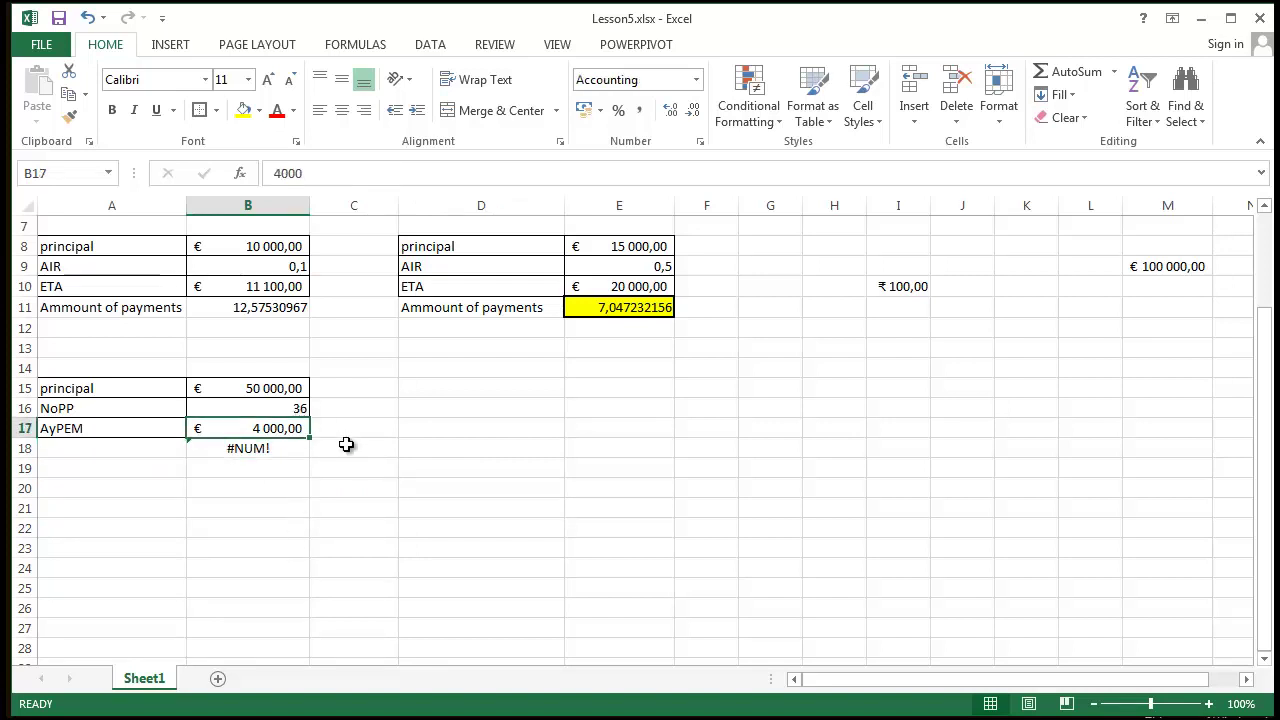
double_click(238, 428)
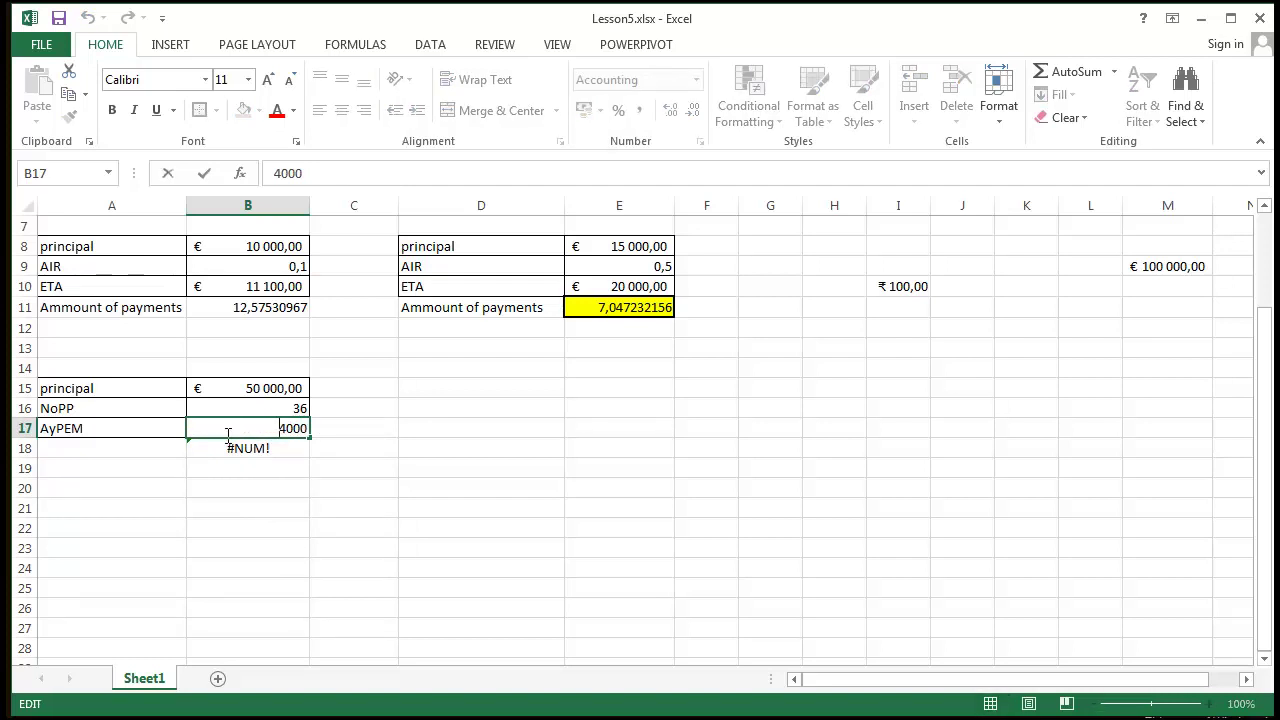
text(-)
key(Return)
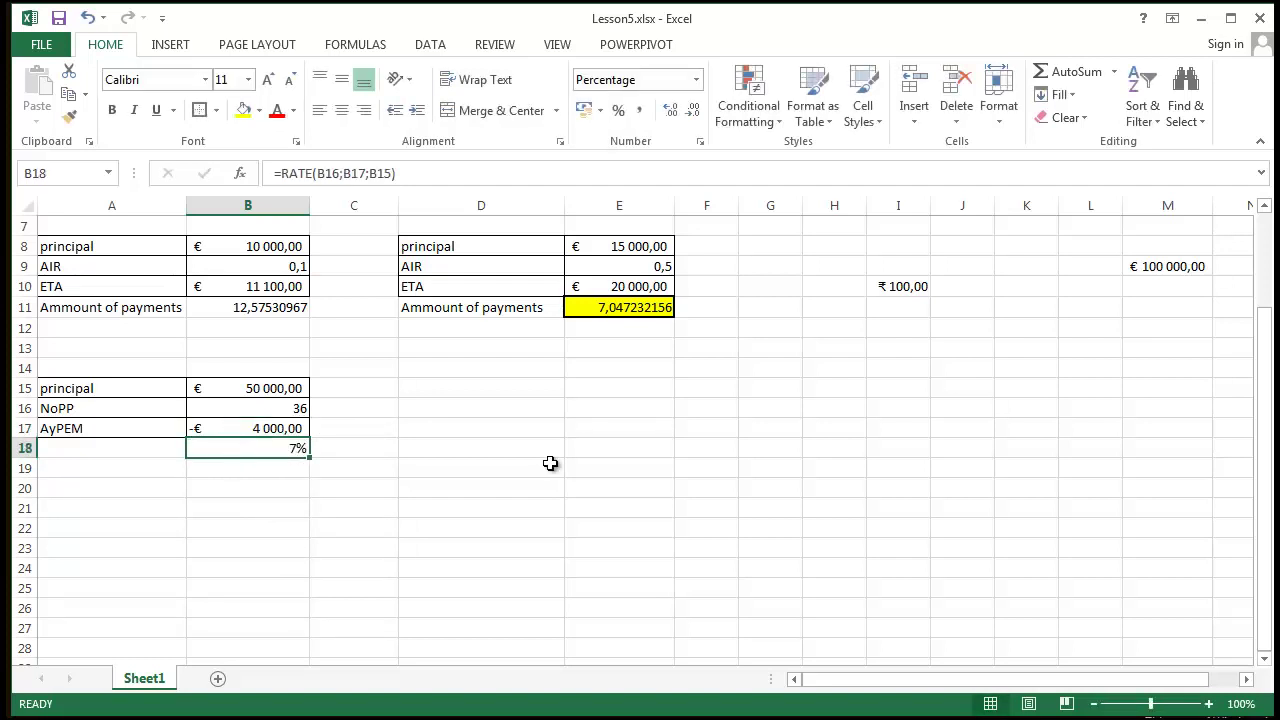
click(503, 500)
click(264, 450)
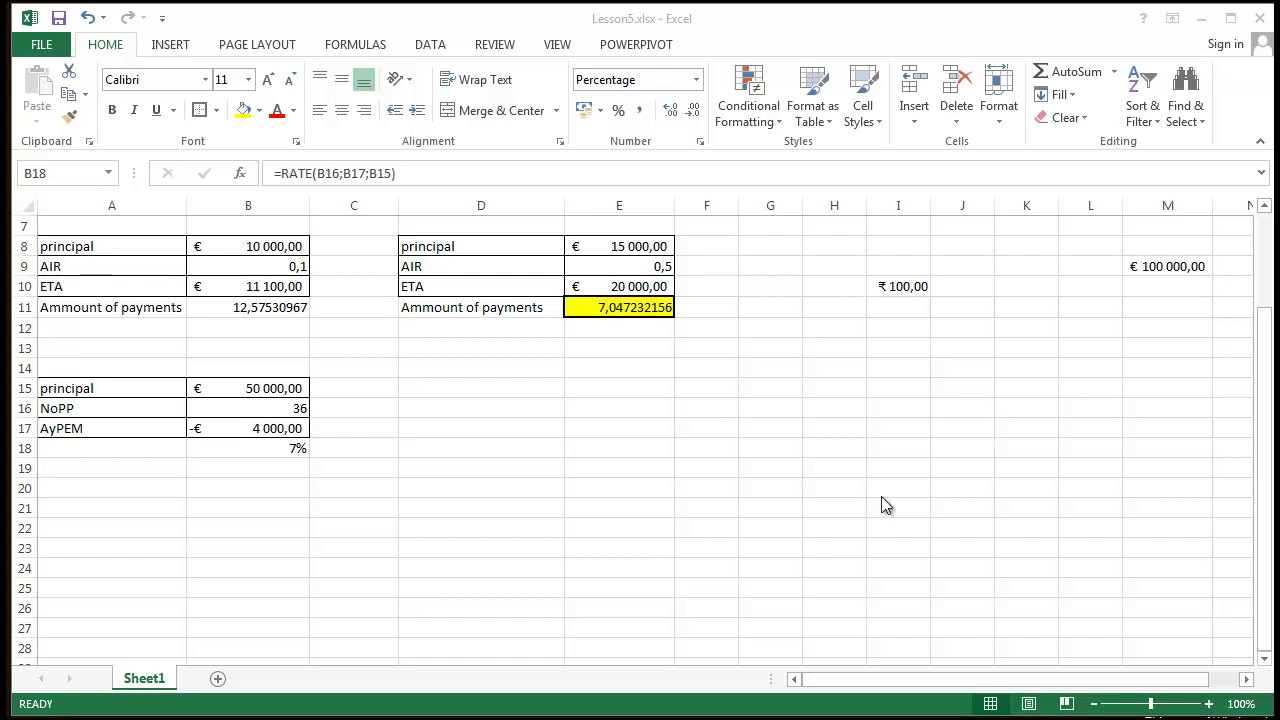
- Set the AyPEM payment in B17 to -1500
click(238, 501)
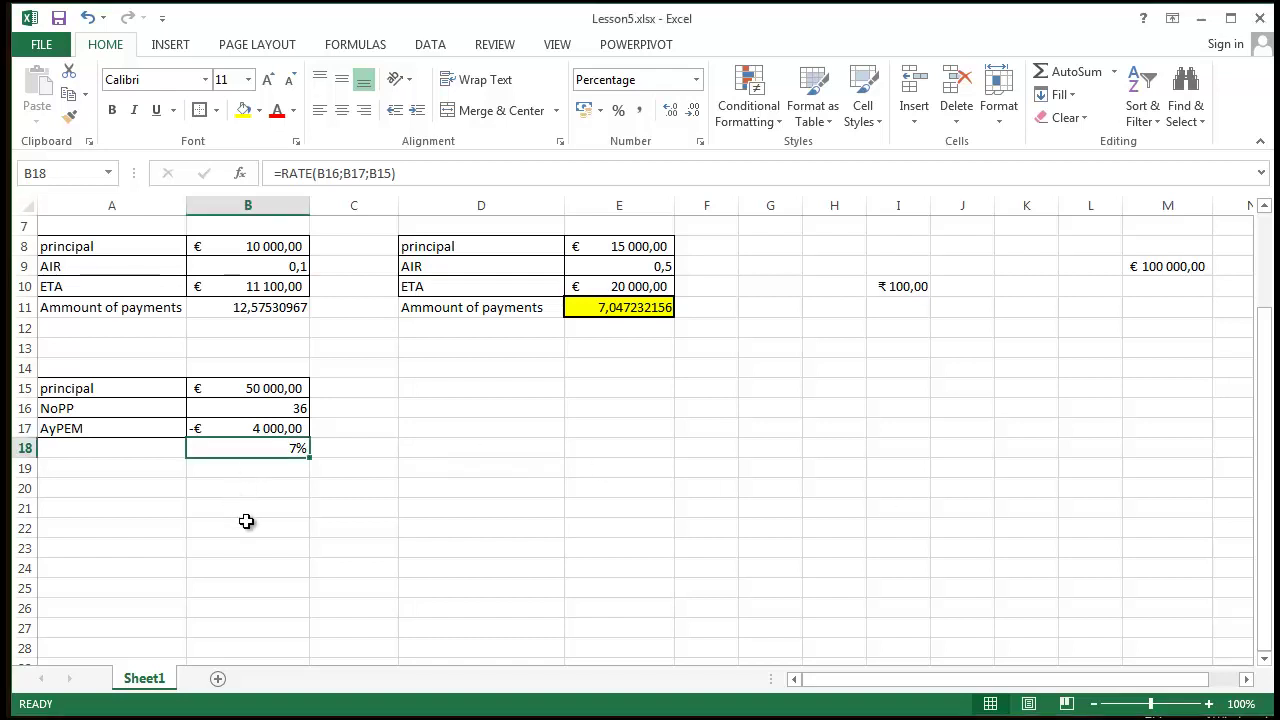
click(276, 432)
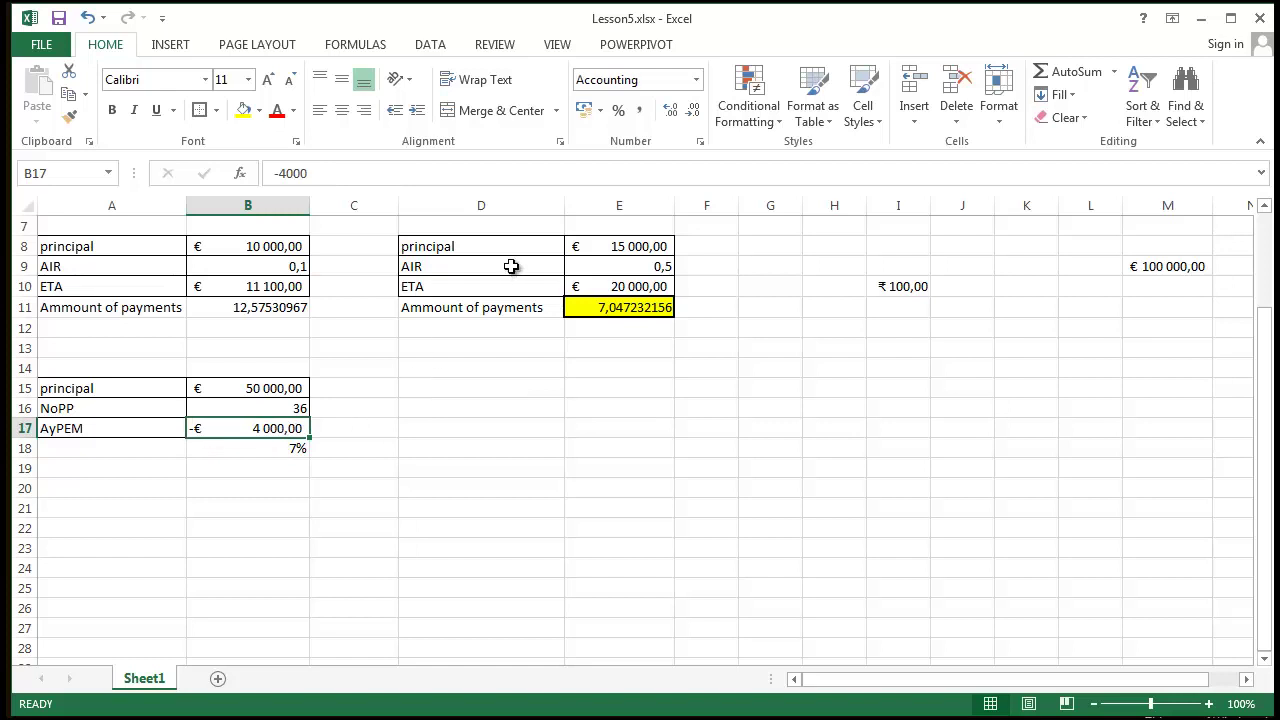
text(1500)
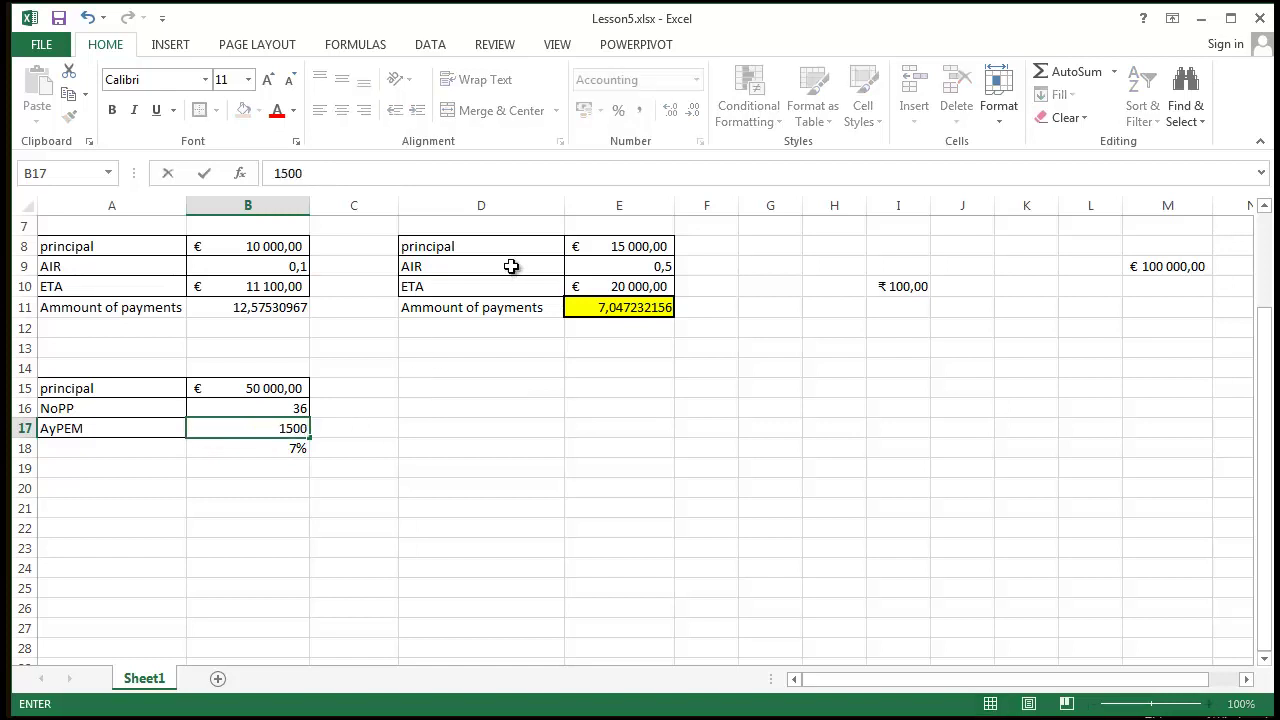
key(Return)
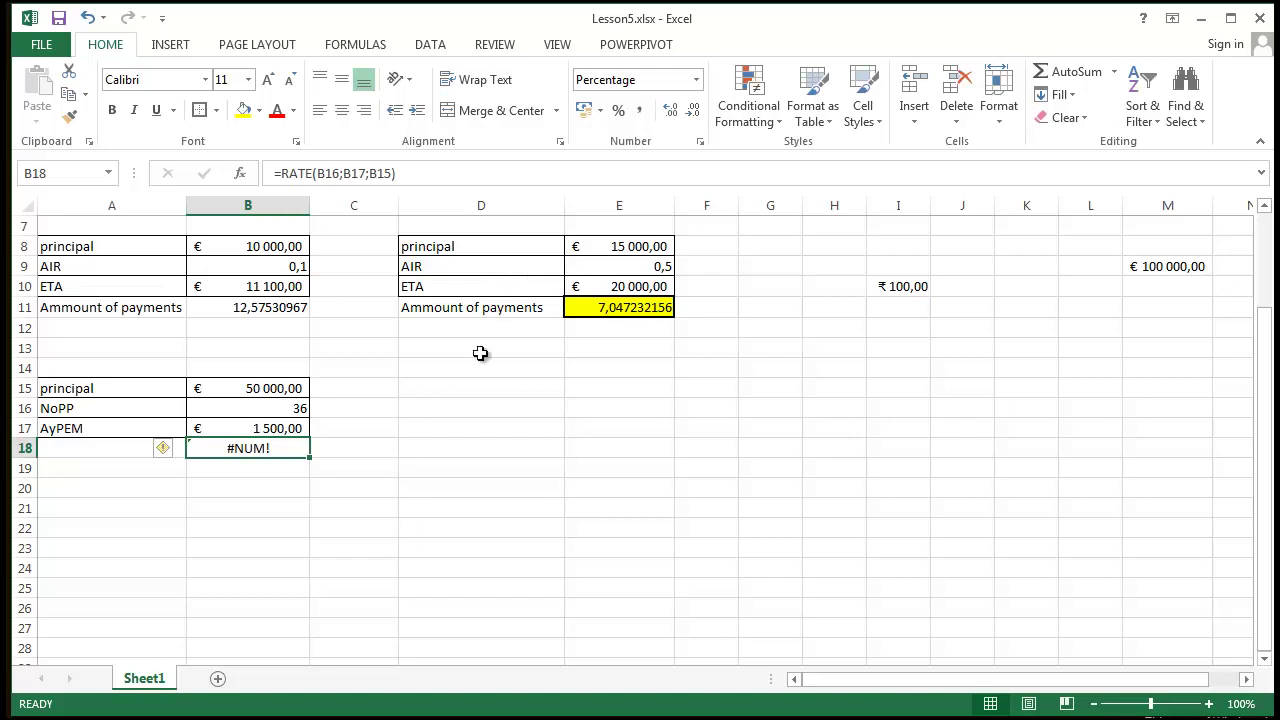
double_click(240, 432)
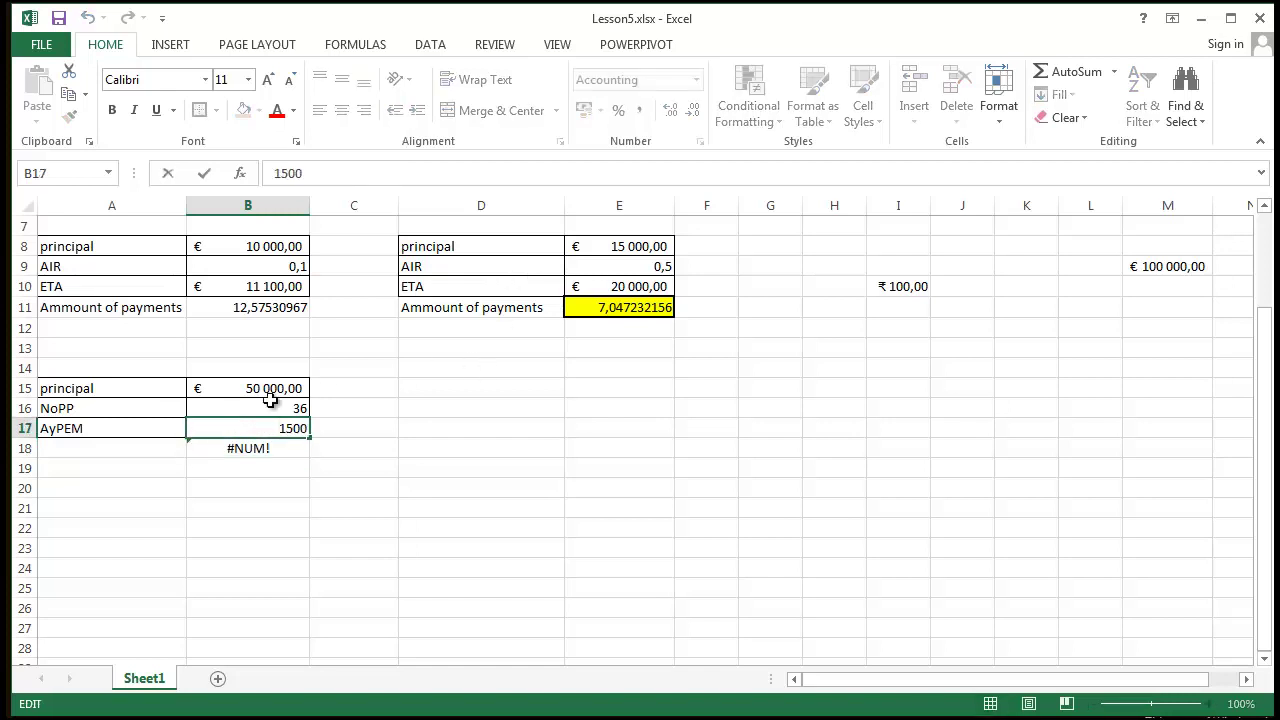
text(-)
key(Return)
click(608, 526)
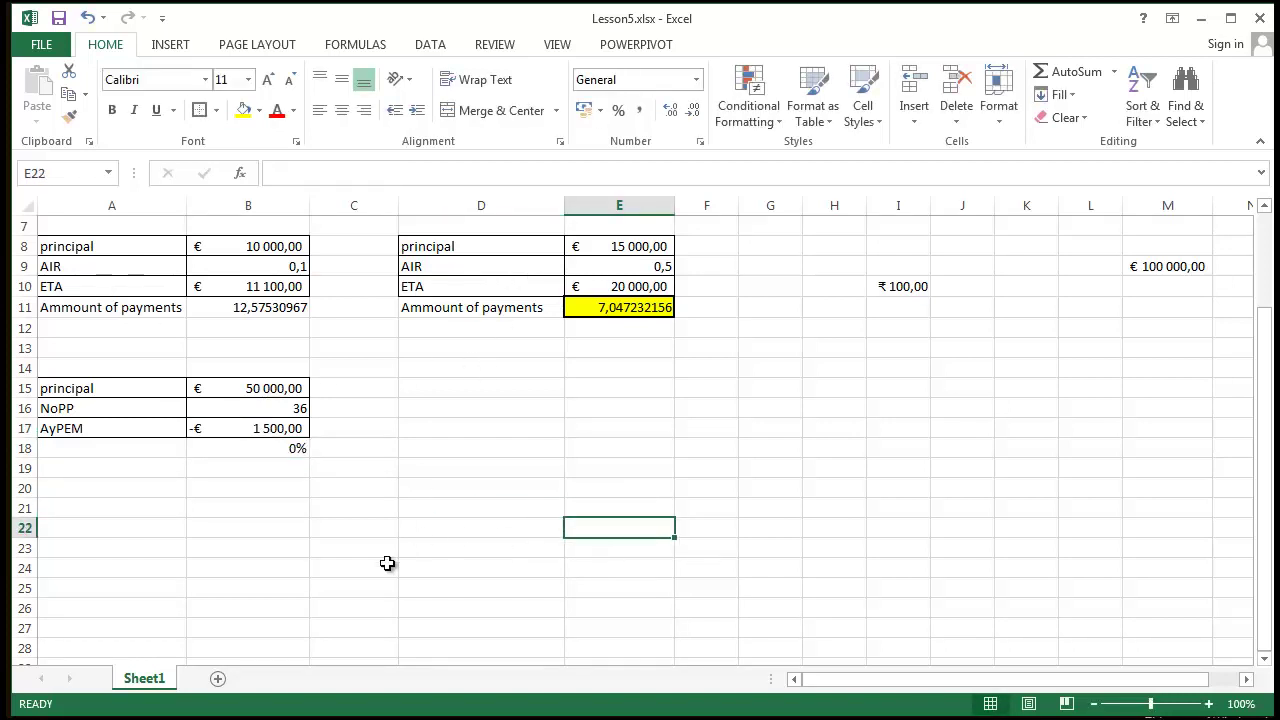
- Calculate the total repaid in C16 with the formula =B16*1500, and clear the cell again
click(384, 412)
text(=)
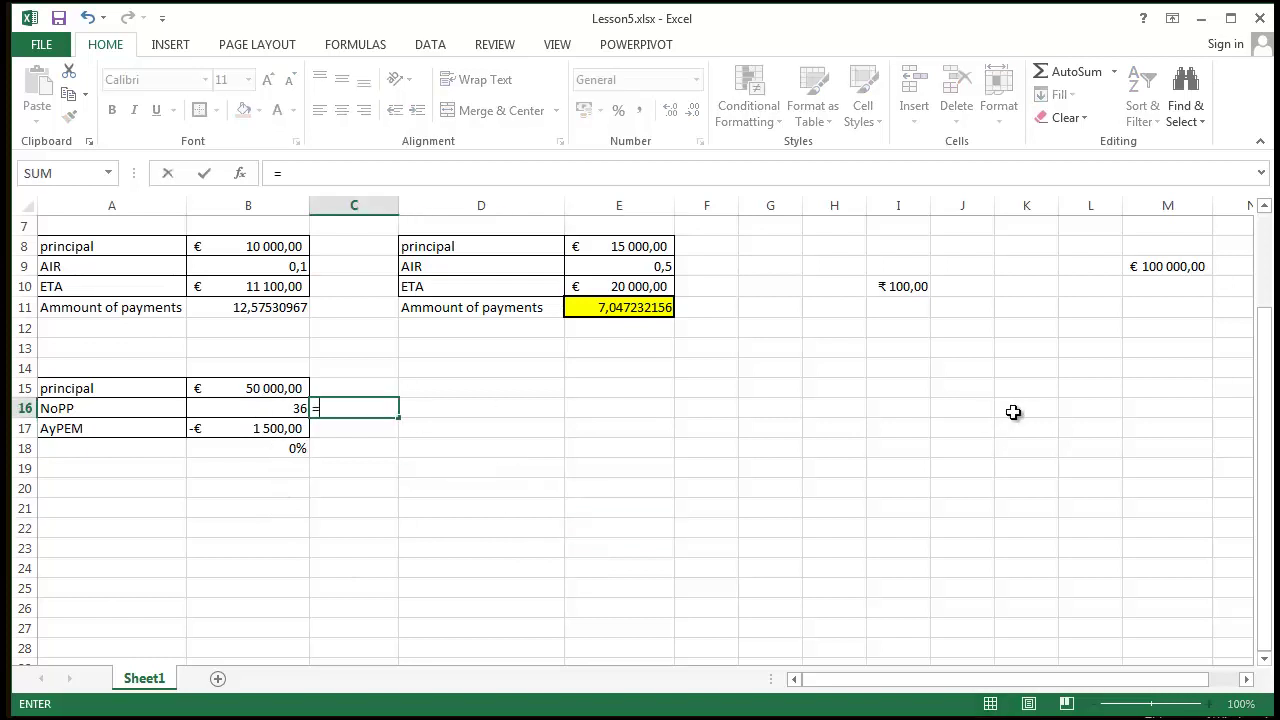
click(266, 407)
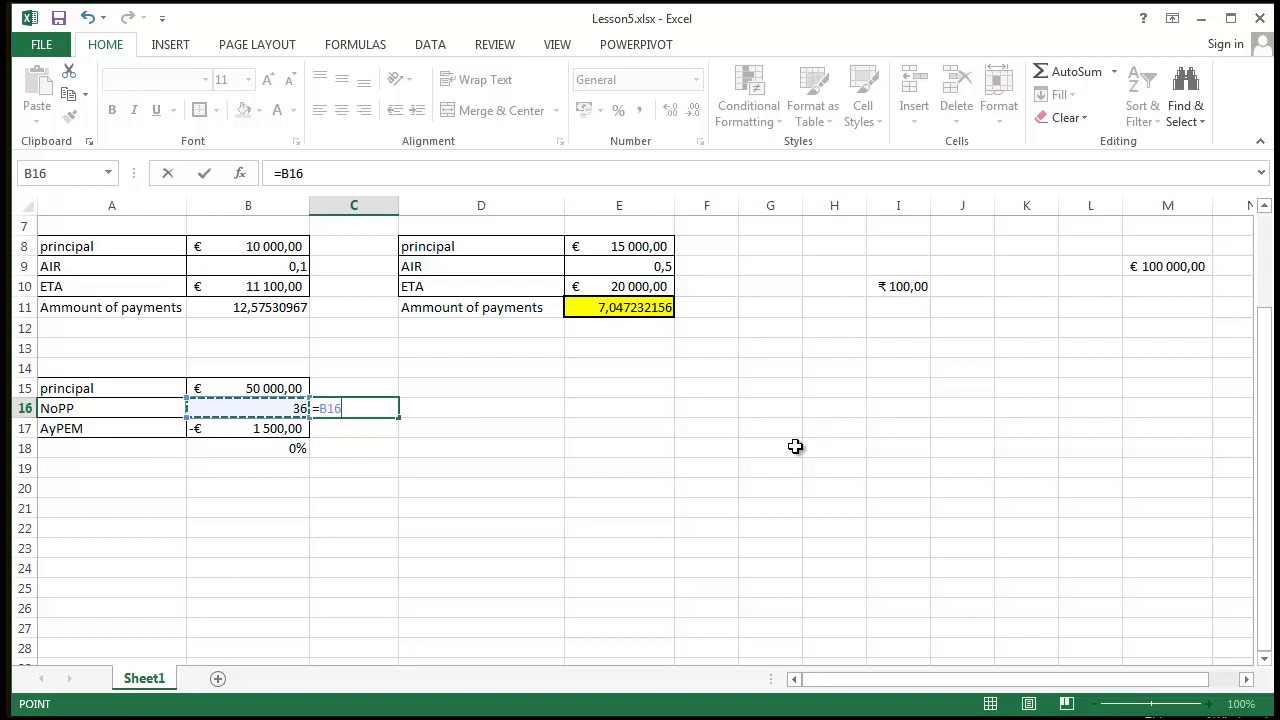
text(*1500)
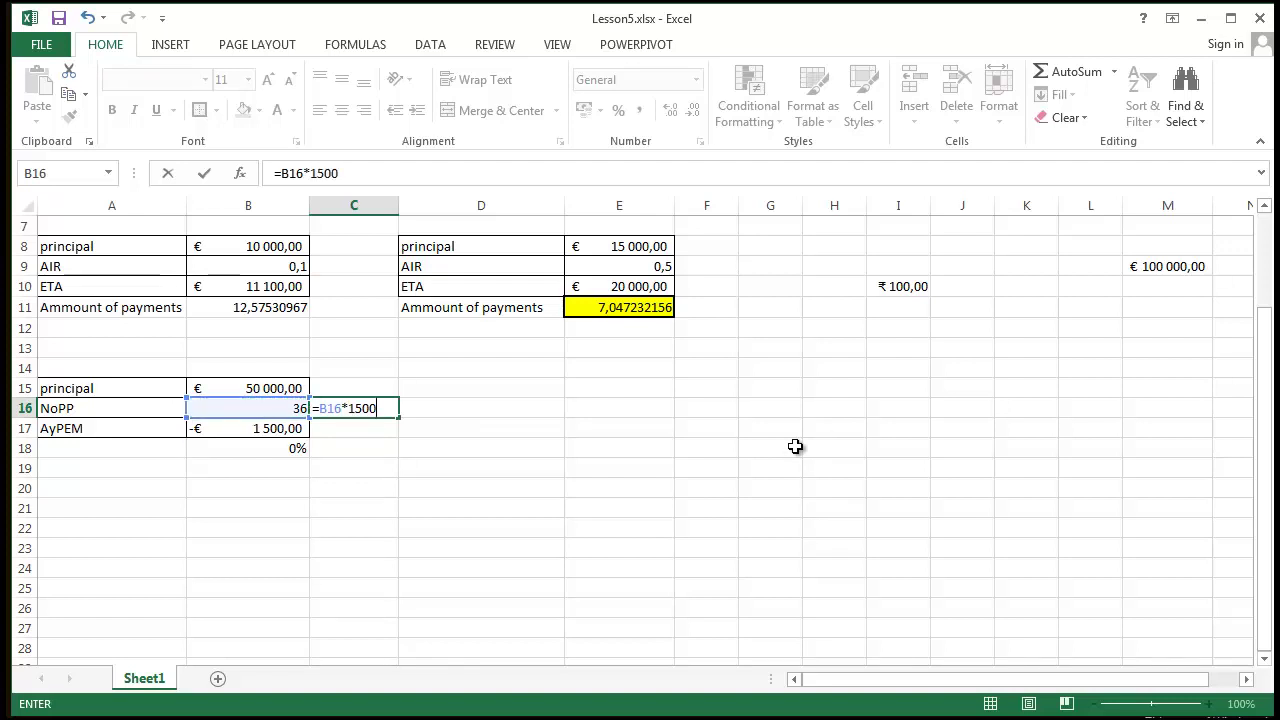
key(Return)
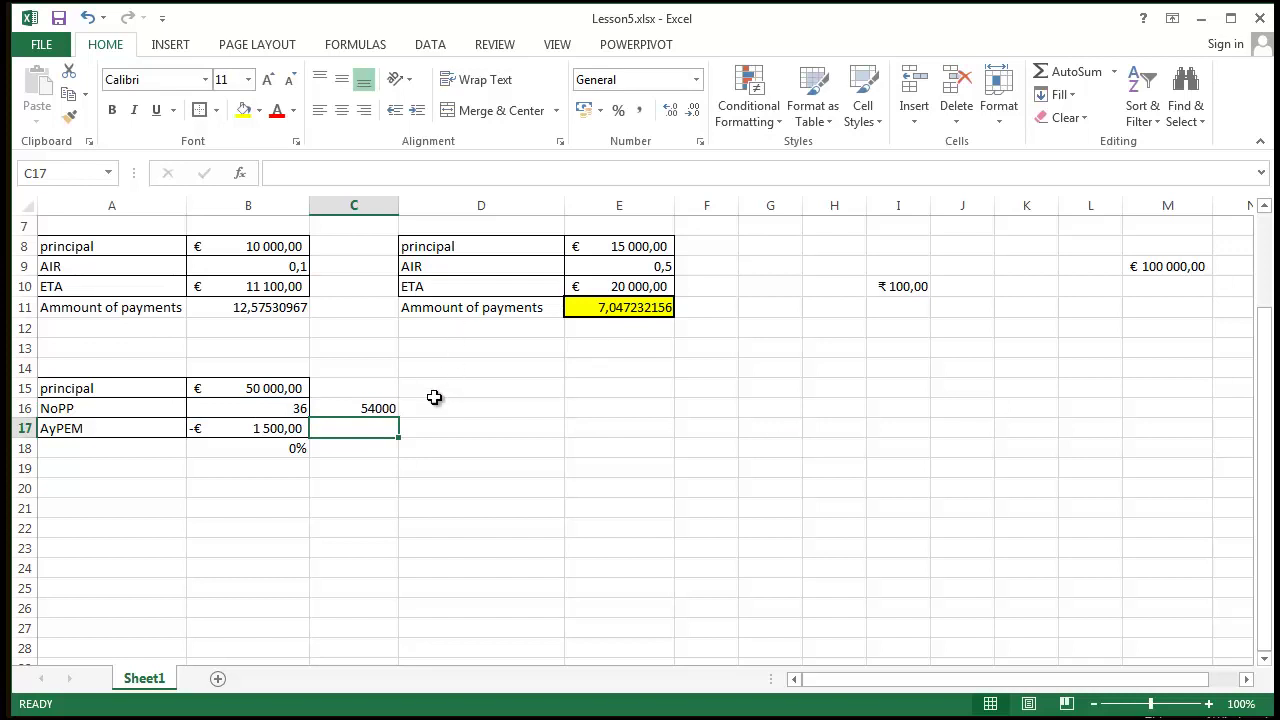
click(392, 408)
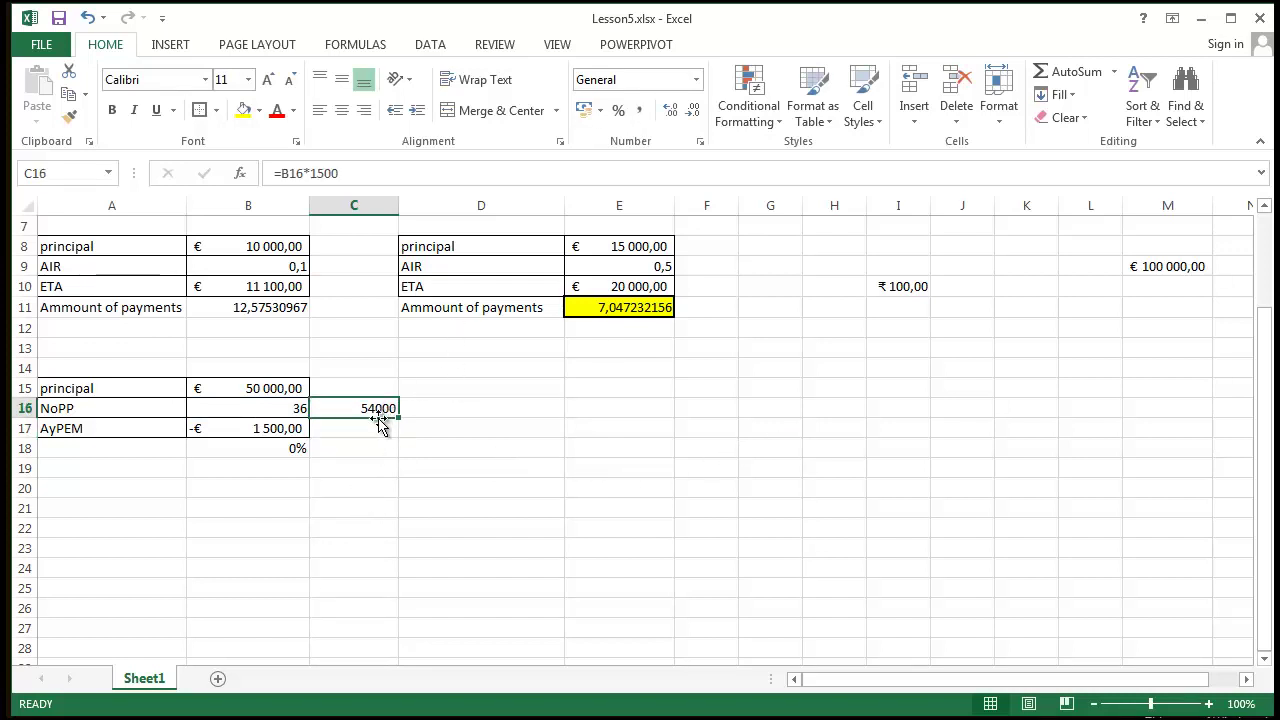
click(397, 546)
click(379, 414)
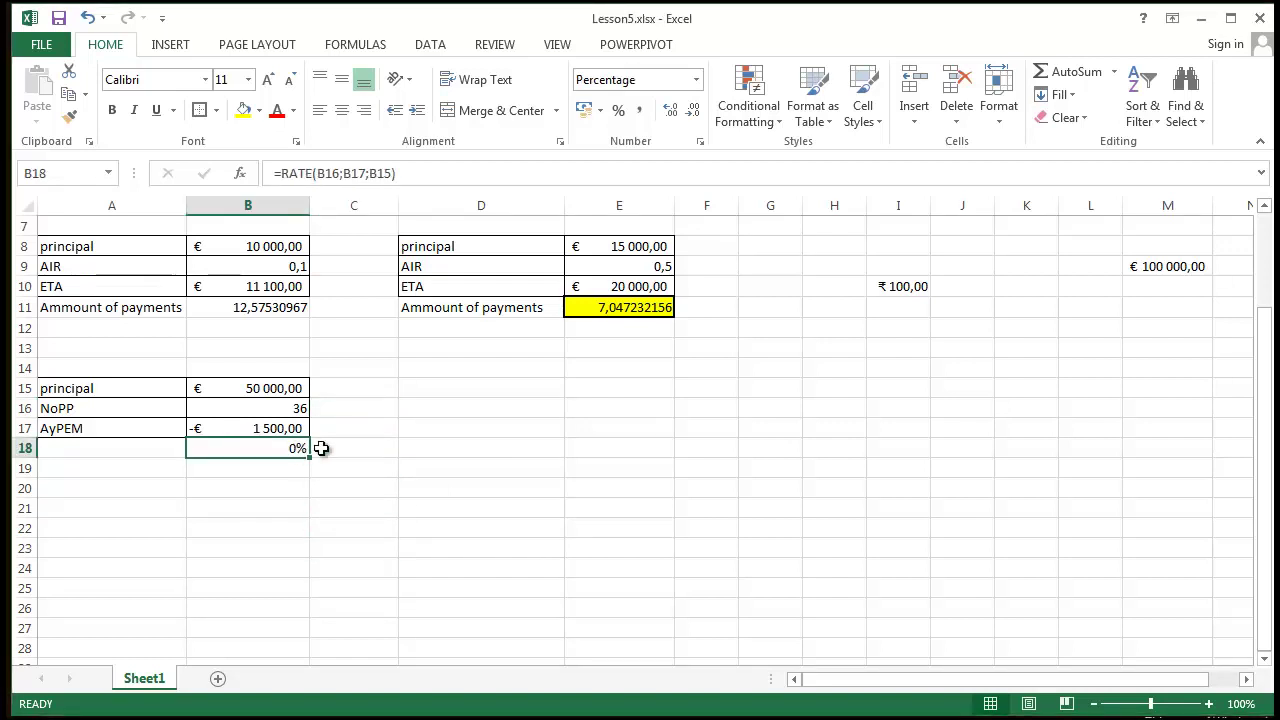
- Show the periodic interest rate in B18 as a percentage with two decimal places
click(696, 119)
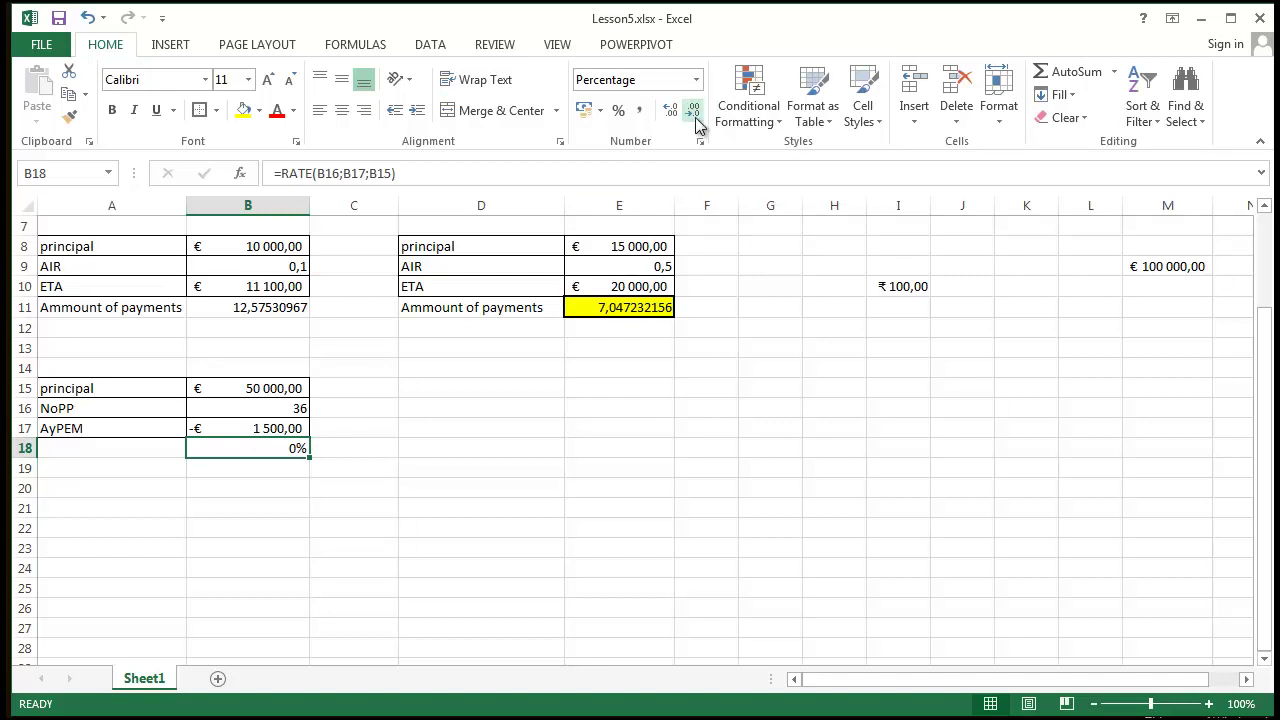
click(670, 112)
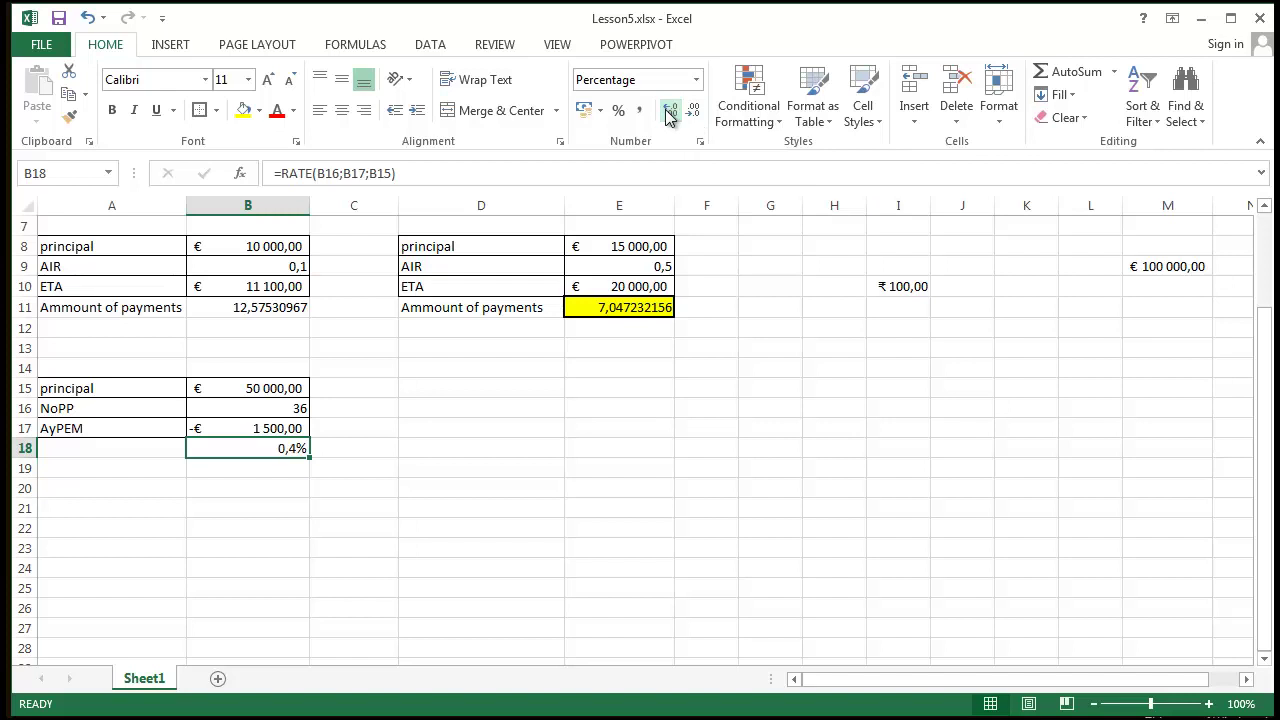
click(670, 112)
click(670, 112)
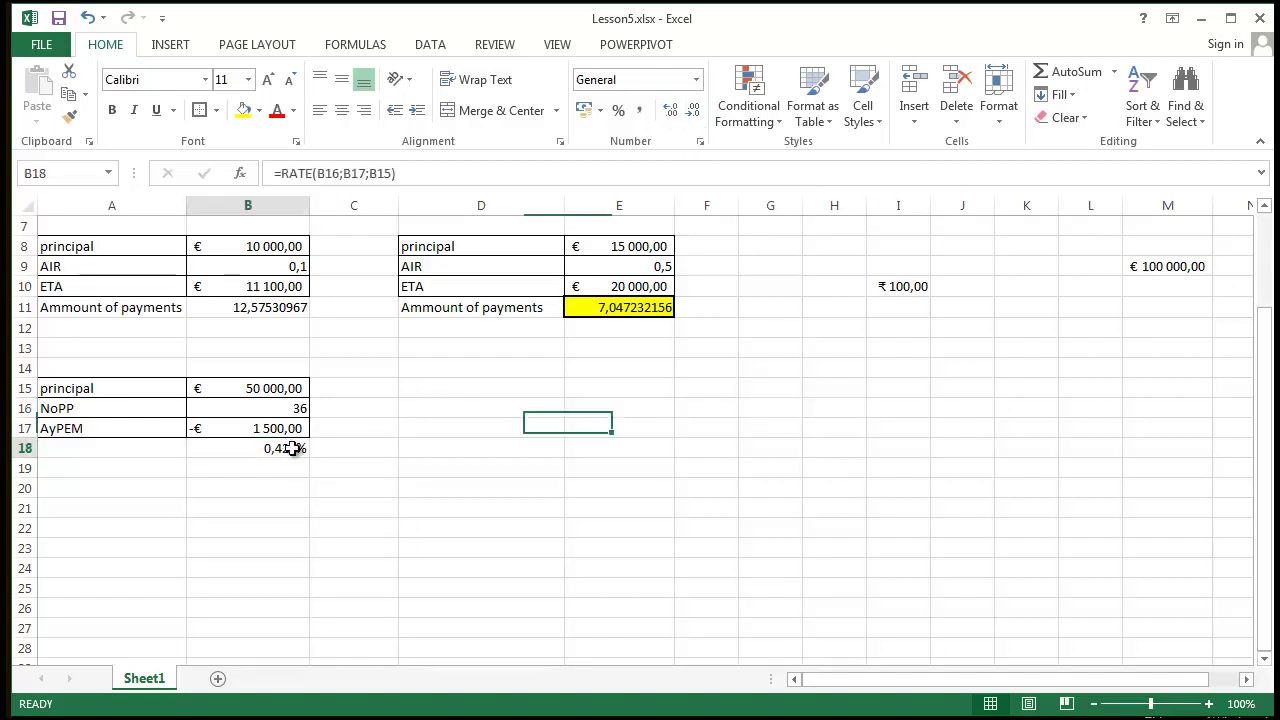
drag(289, 446, 355, 468)
click(560, 522)
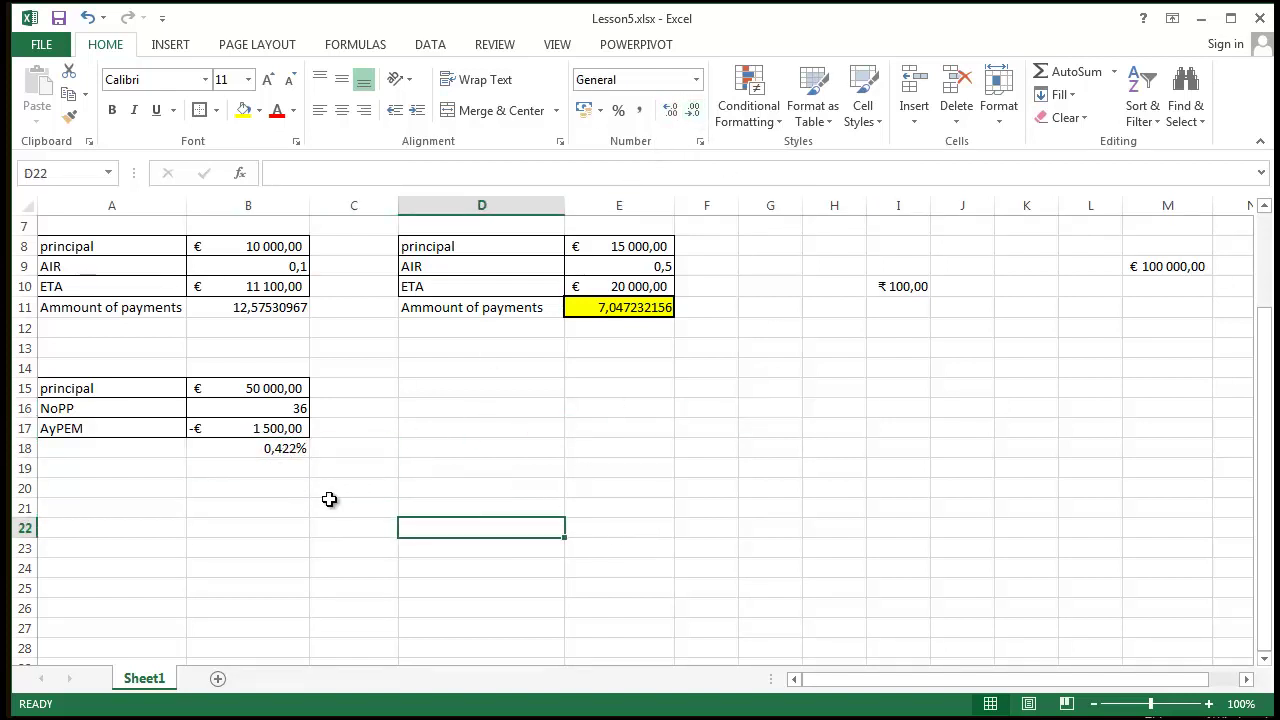
click(283, 452)
click(690, 110)
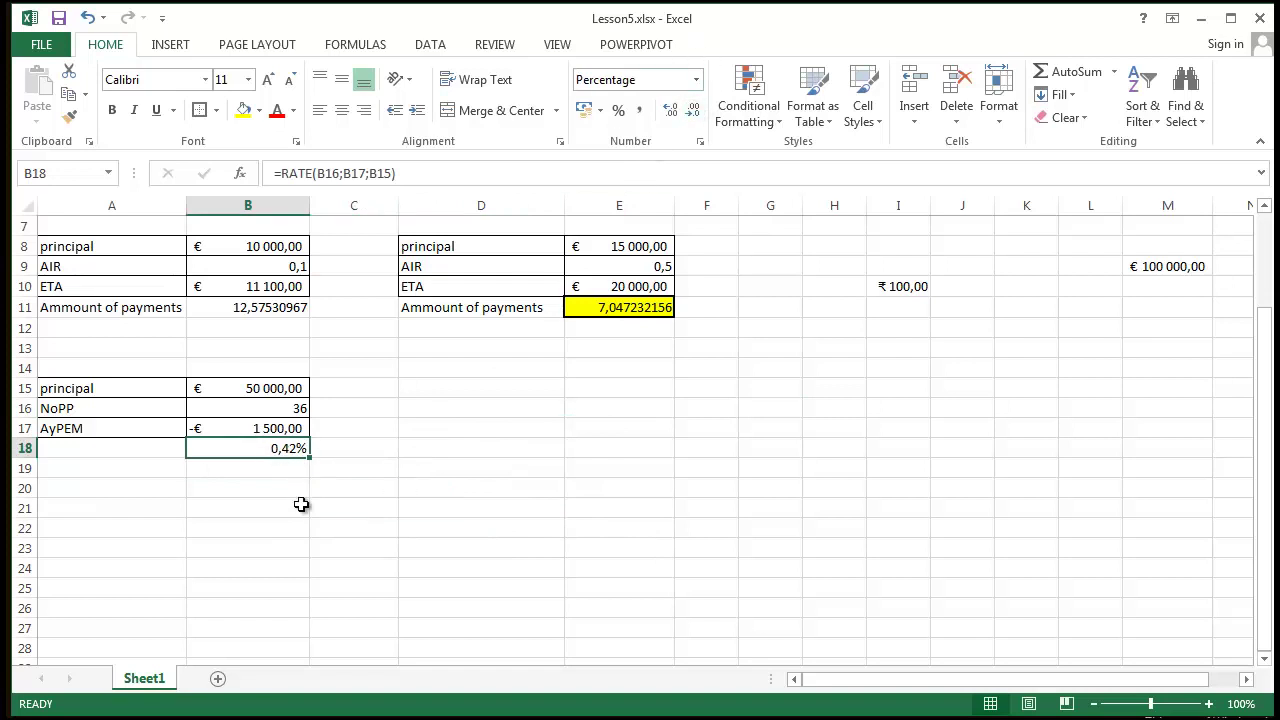
- Calculate the annual interest rate in B20 with the formula =B18*12
click(300, 507)
click(237, 450)
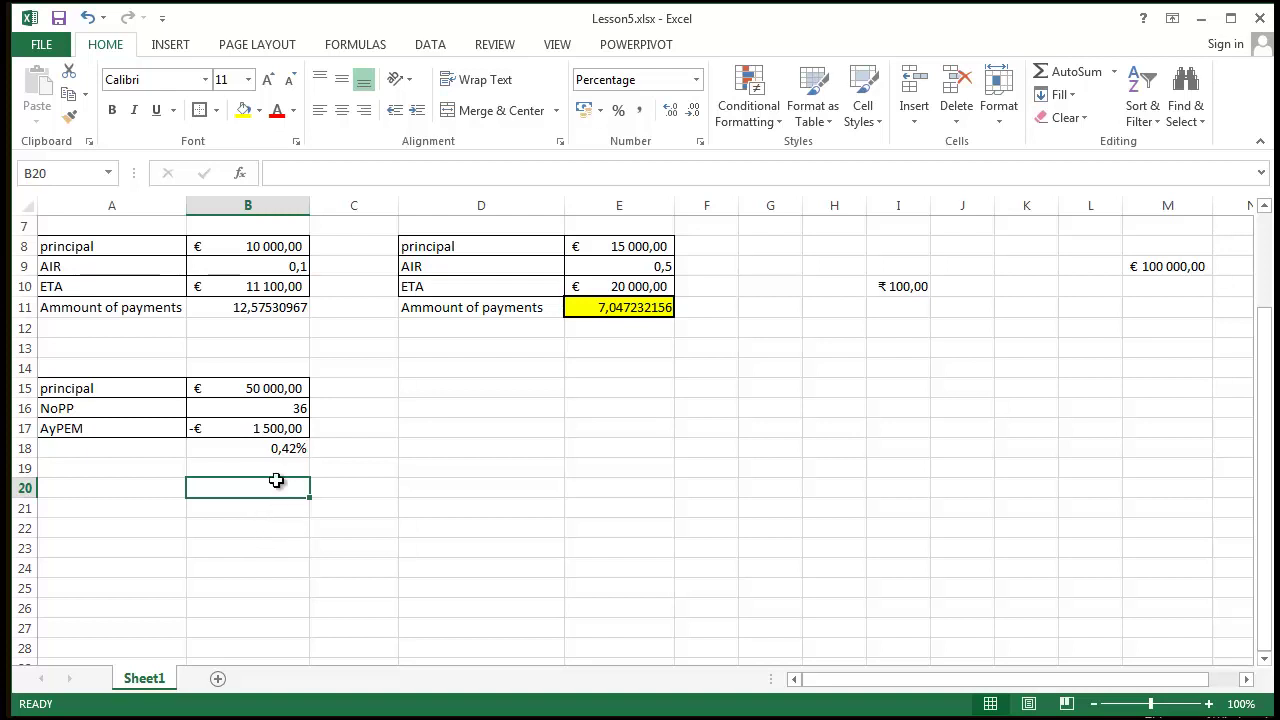
text(=)
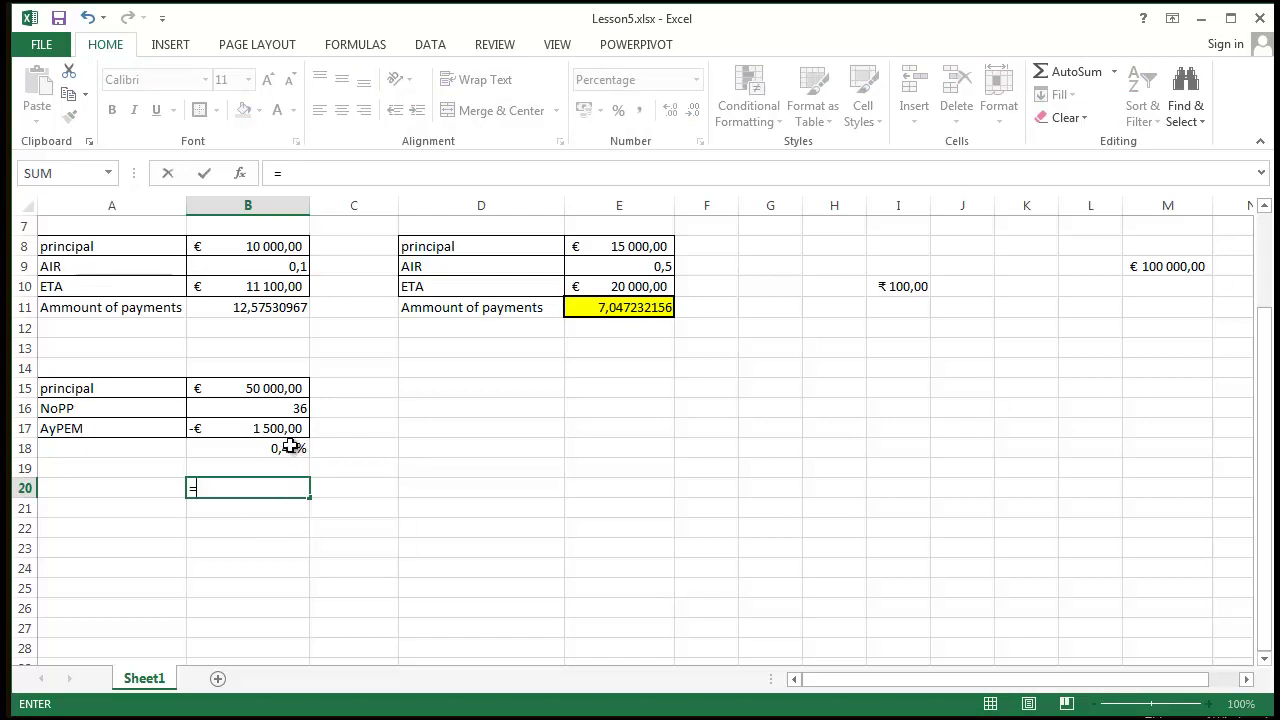
click(286, 447)
text(*12)
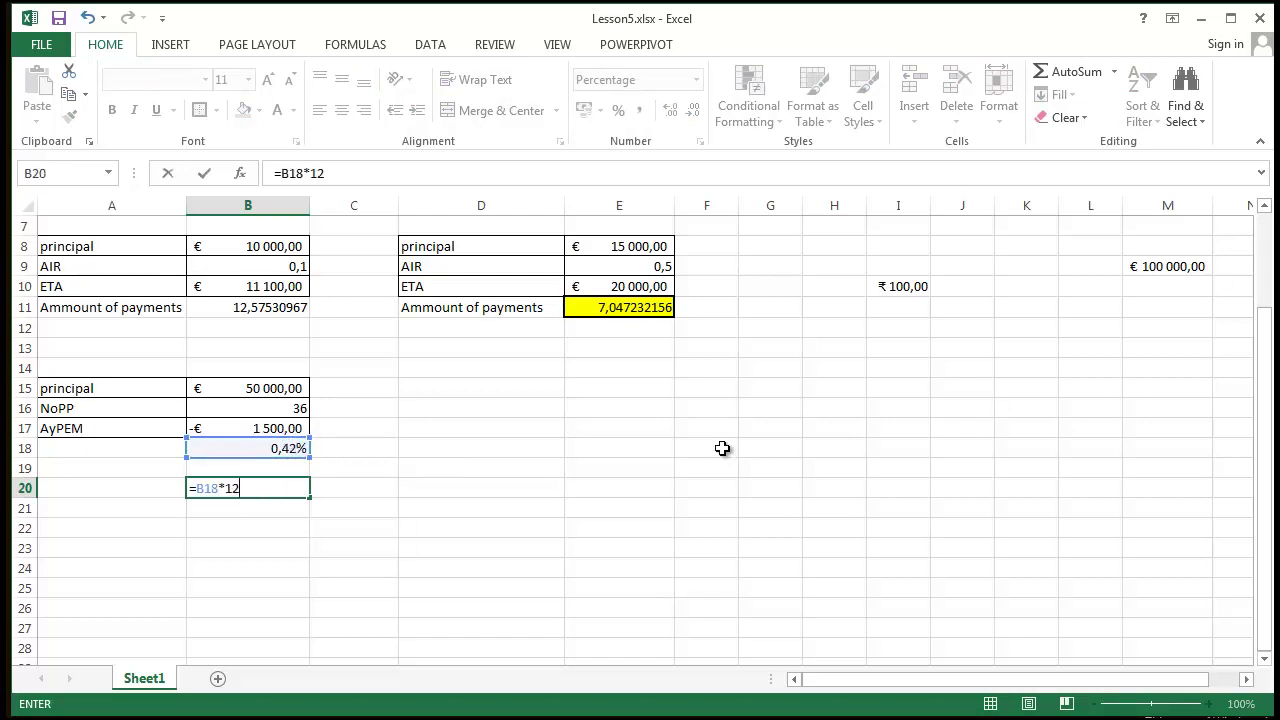
key(Return)
- Switch the annual rate in B20 to the General number format and back to Percentage, twice
click(293, 492)
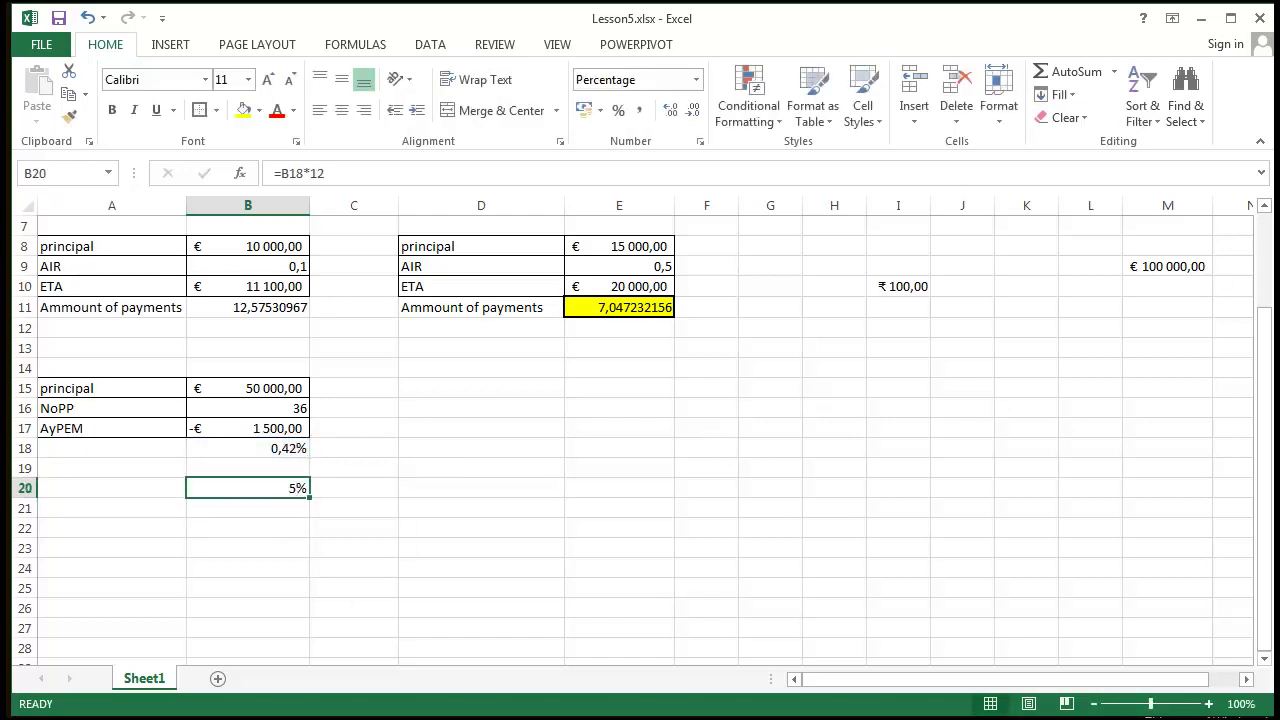
click(696, 80)
click(697, 86)
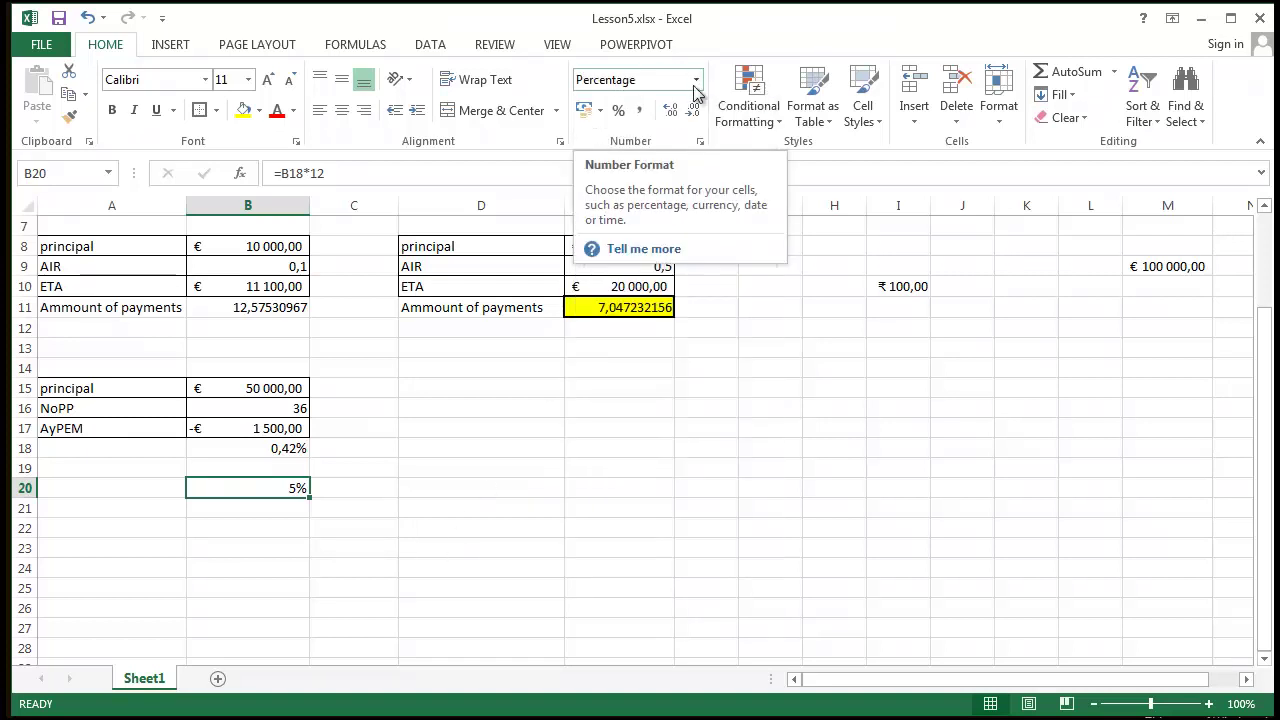
click(696, 86)
click(651, 178)
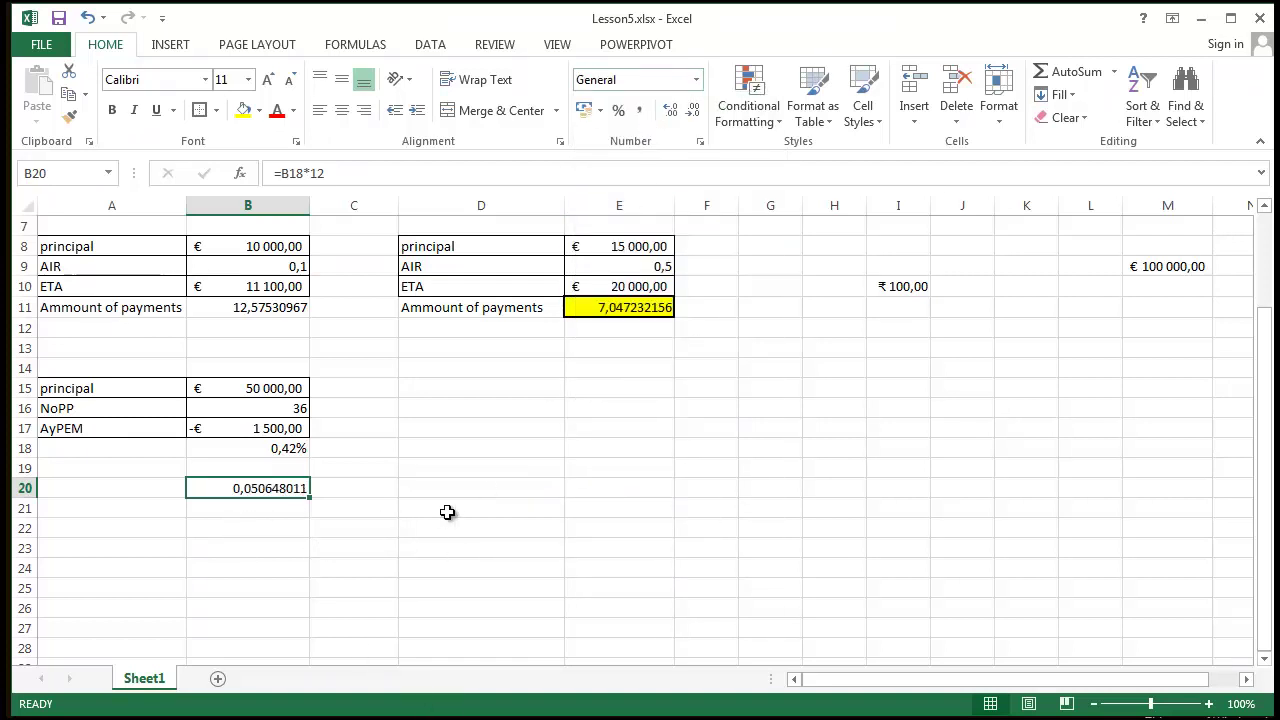
click(312, 519)
click(246, 488)
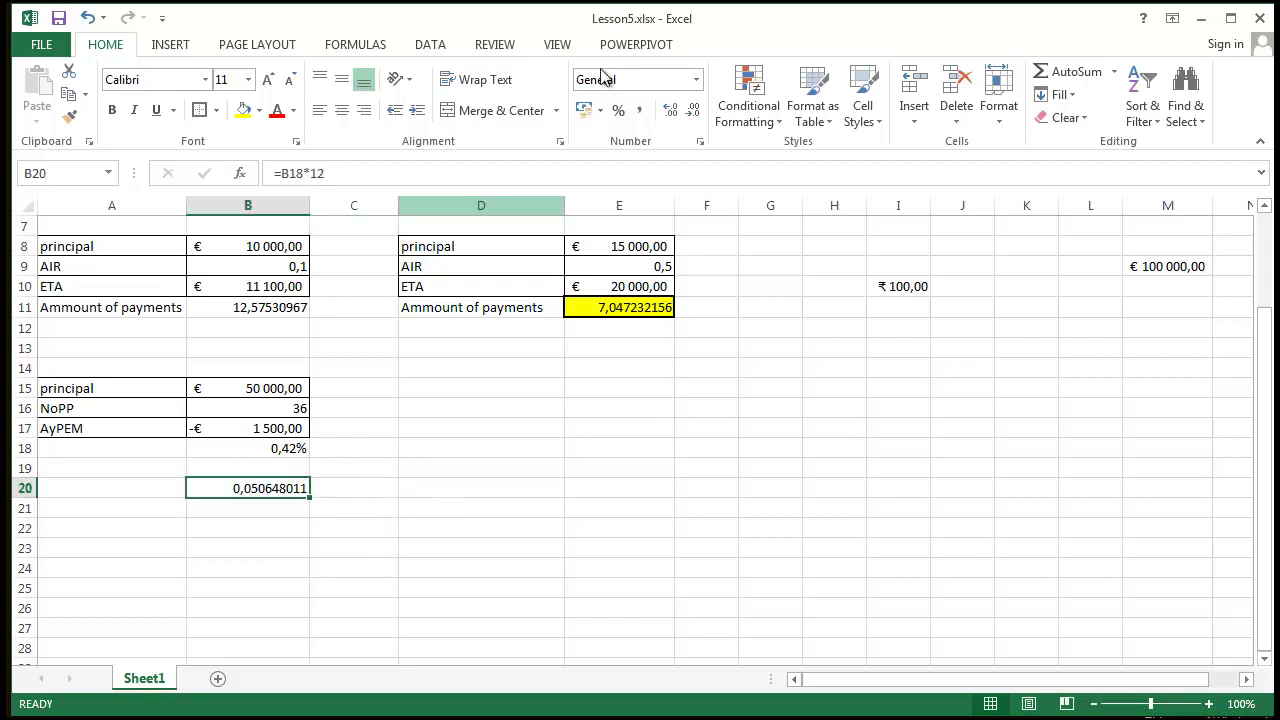
click(619, 110)
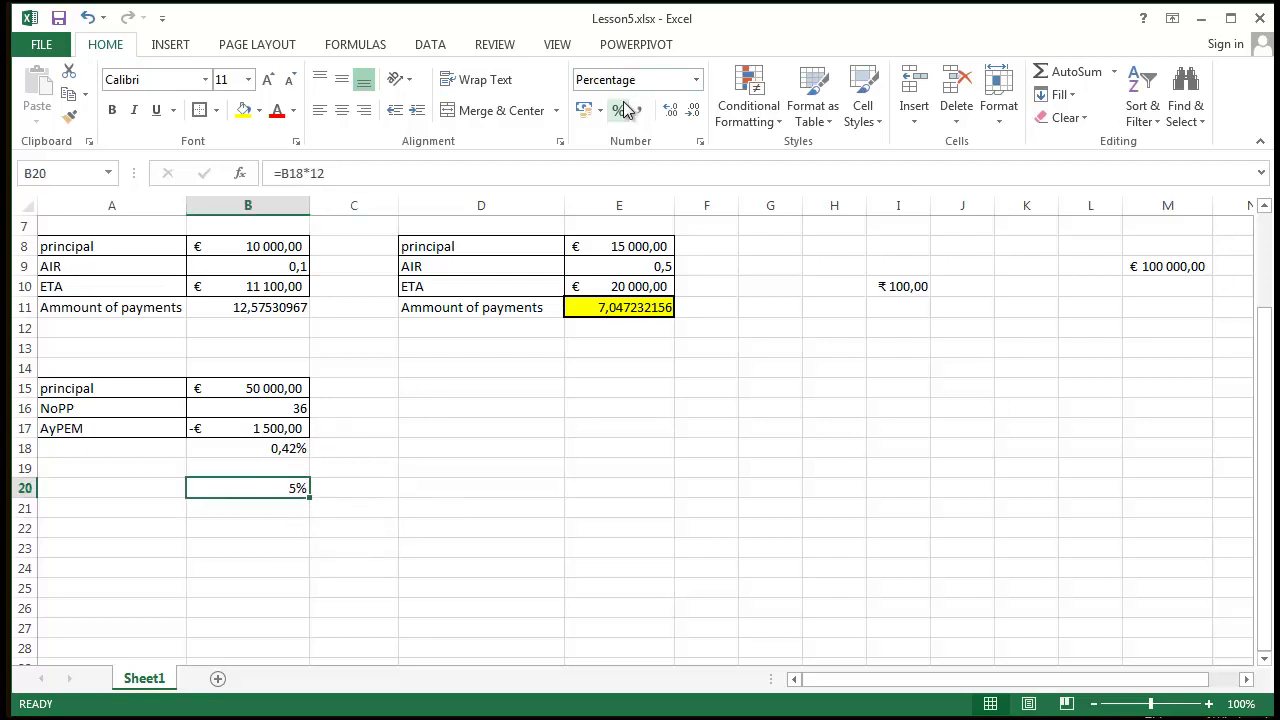
click(697, 81)
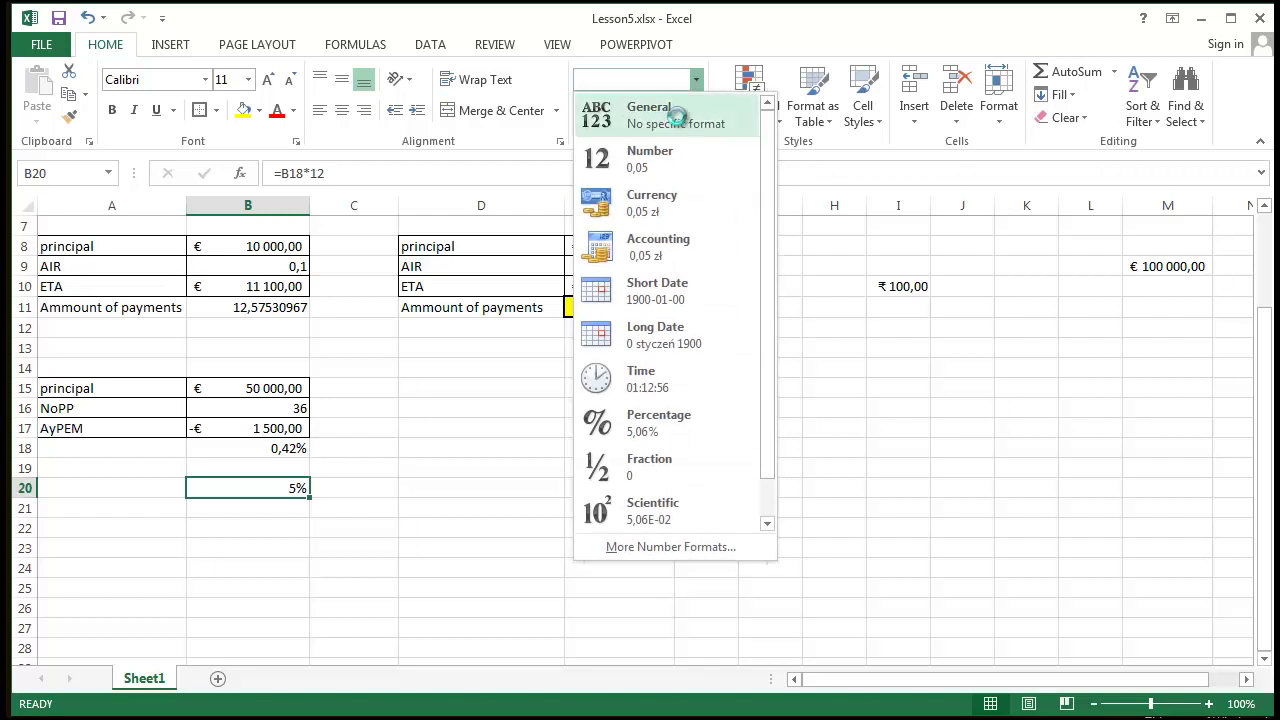
click(672, 112)
click(617, 112)
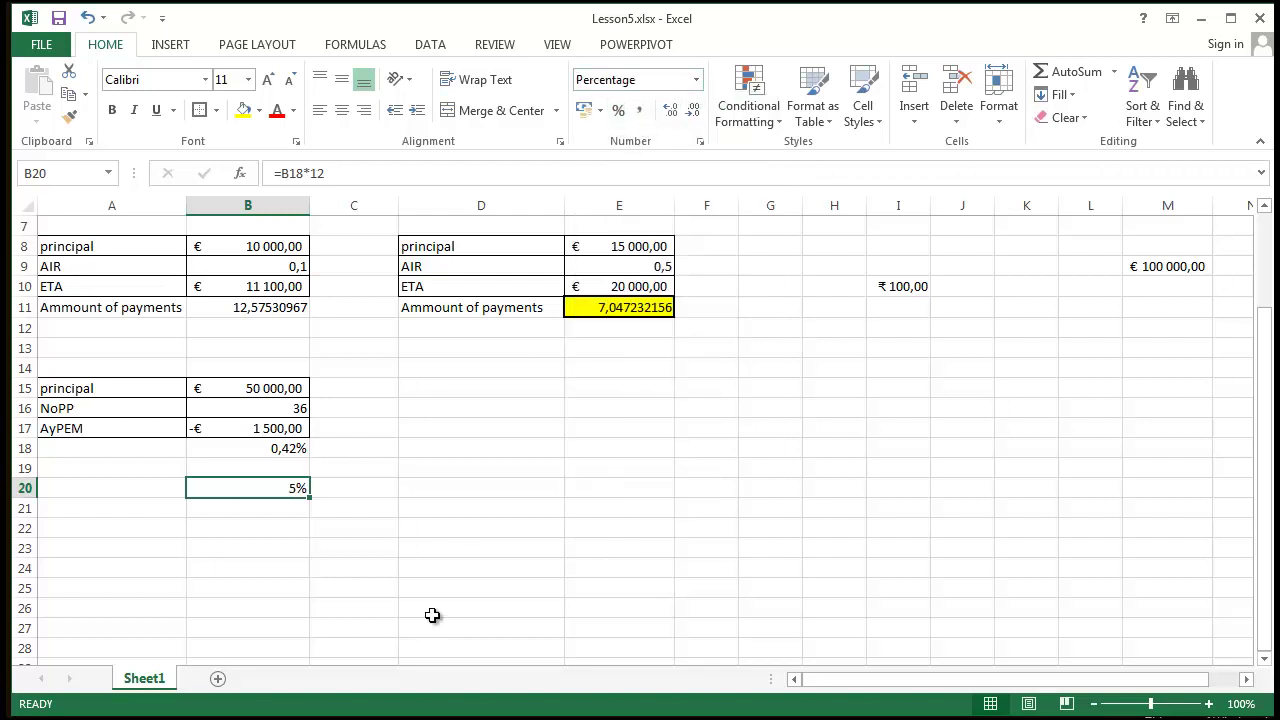
click(289, 588)
click(281, 492)
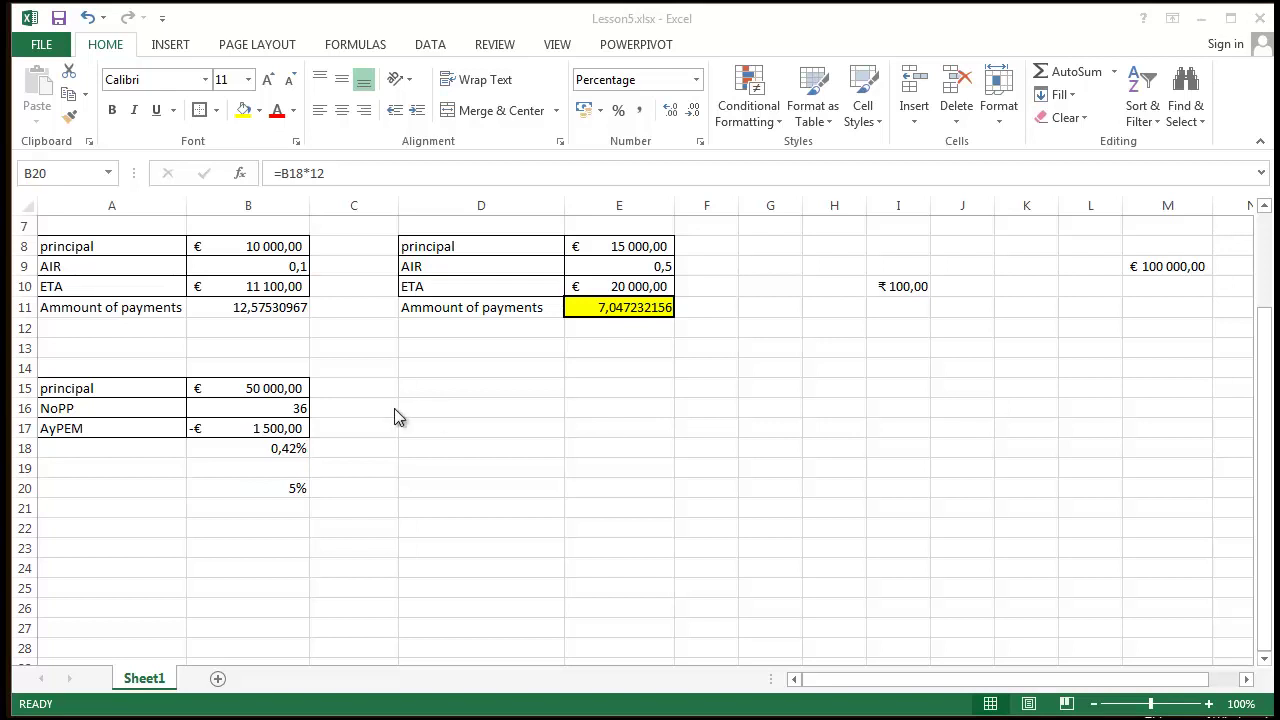
click(296, 492)
click(235, 512)
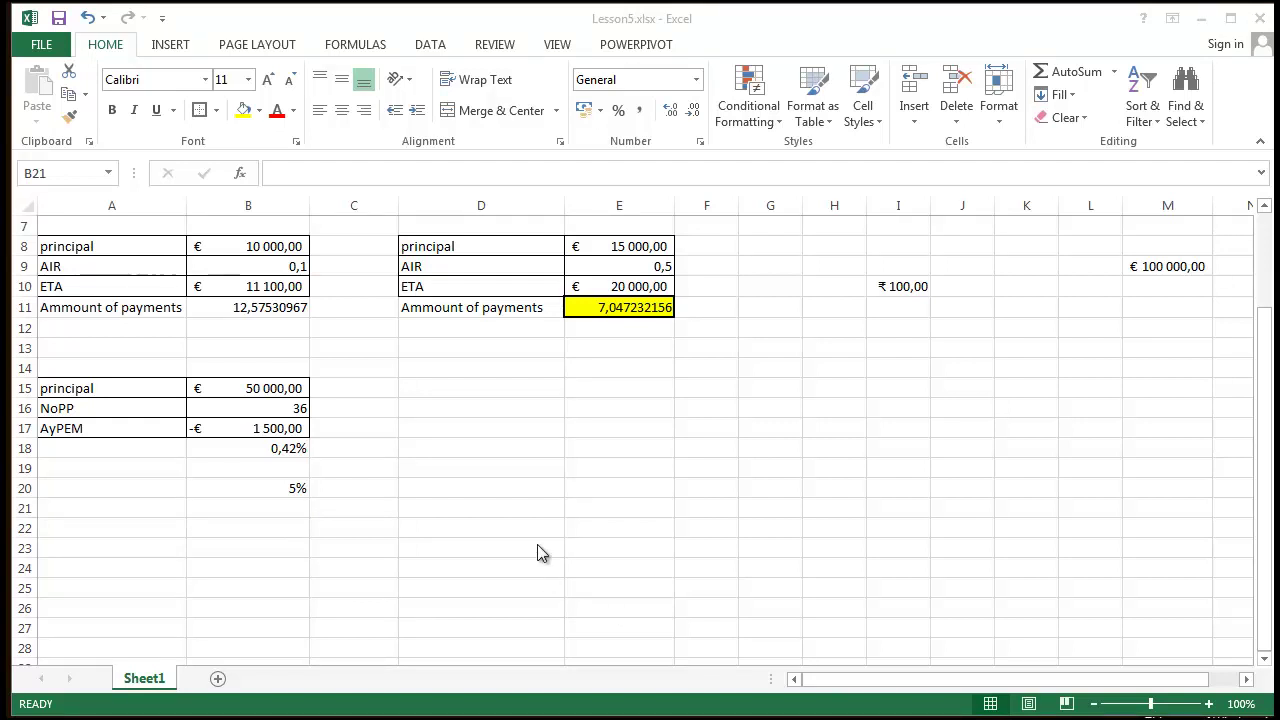
click(445, 381)
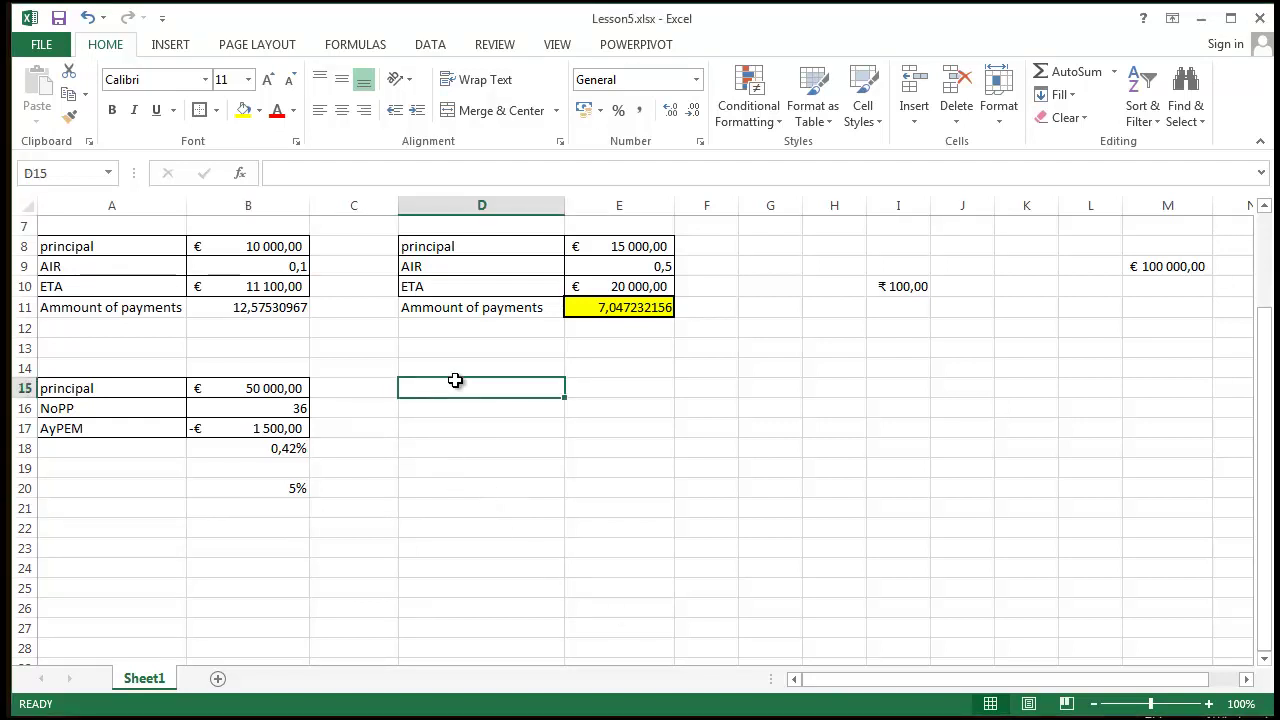
- Enter a second loan example in D15:D17 with principal 15000, NoPP 24 and AyPEM -640
text(15000)
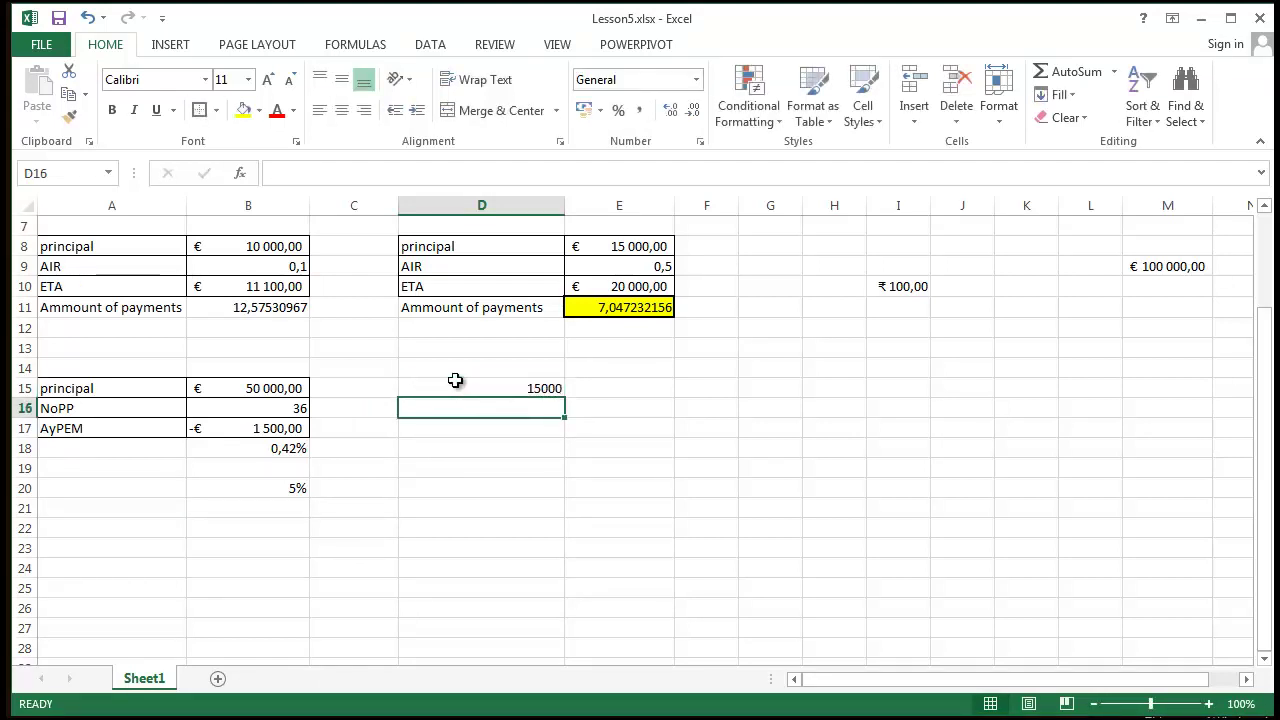
text(24)
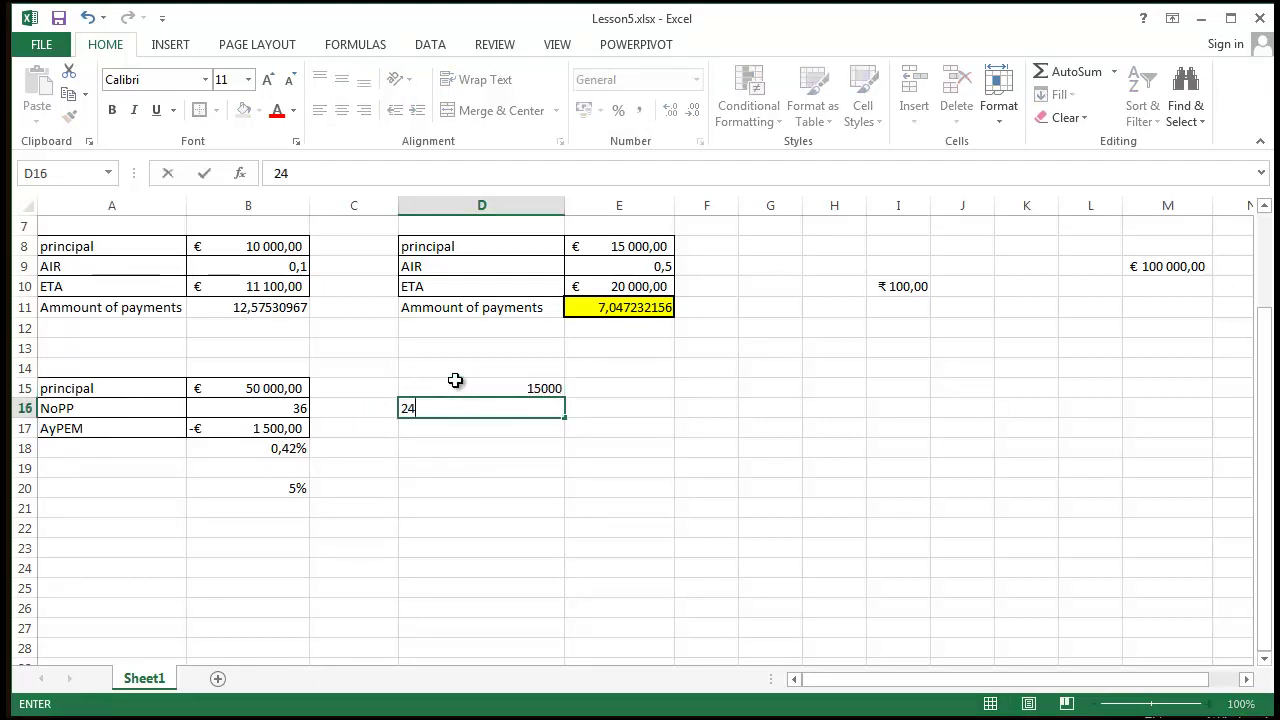
key(Return)
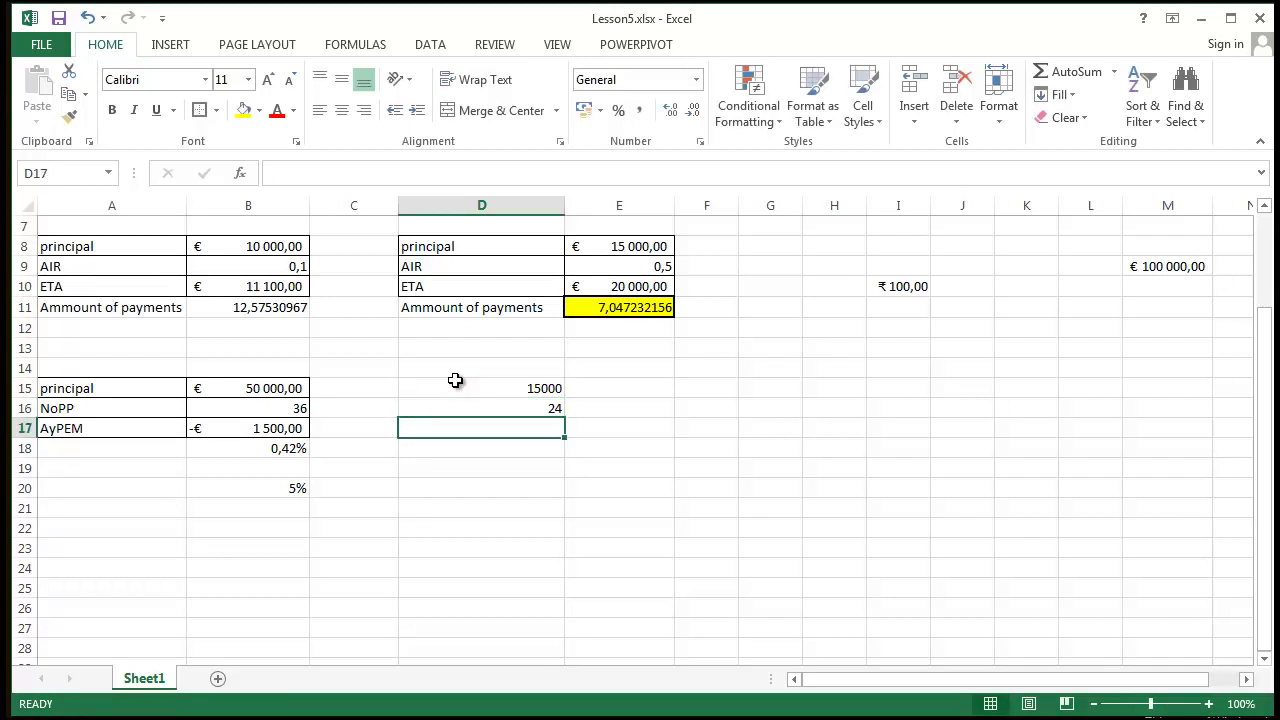
text(-640)
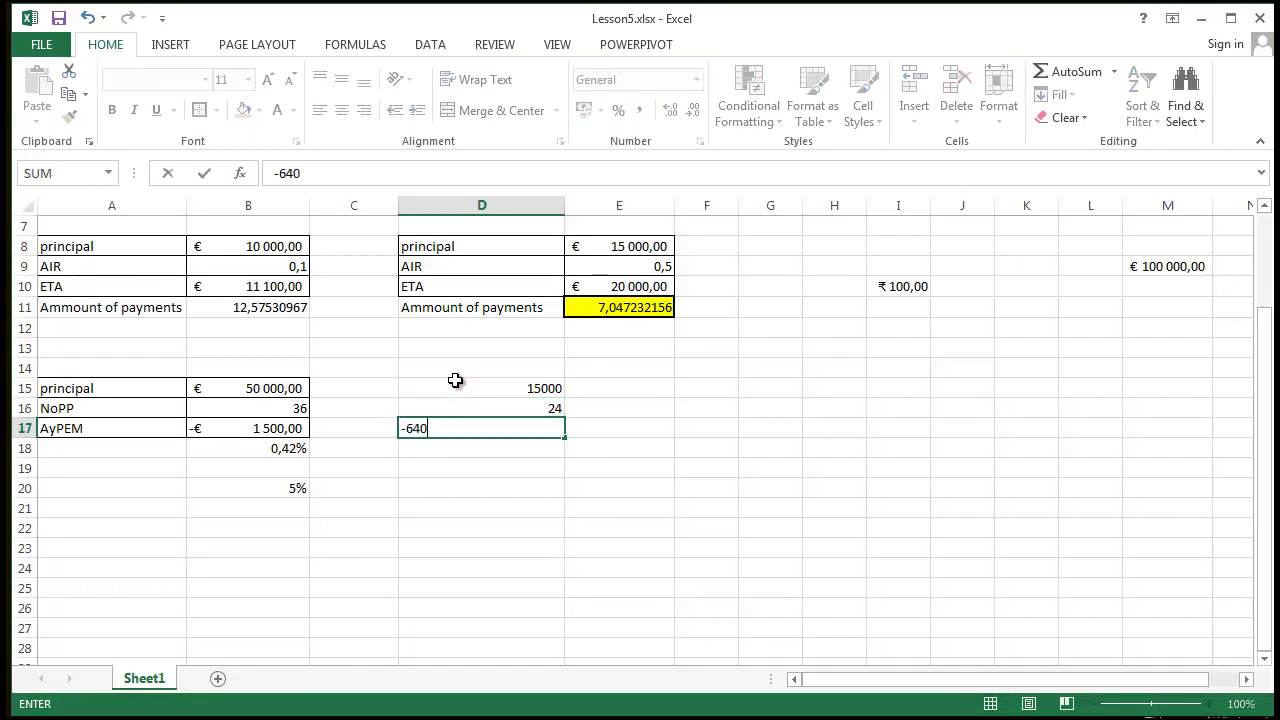
key(Return)
- Apply the Euro accounting format to the principal in D15 and the payment in D17
click(494, 389)
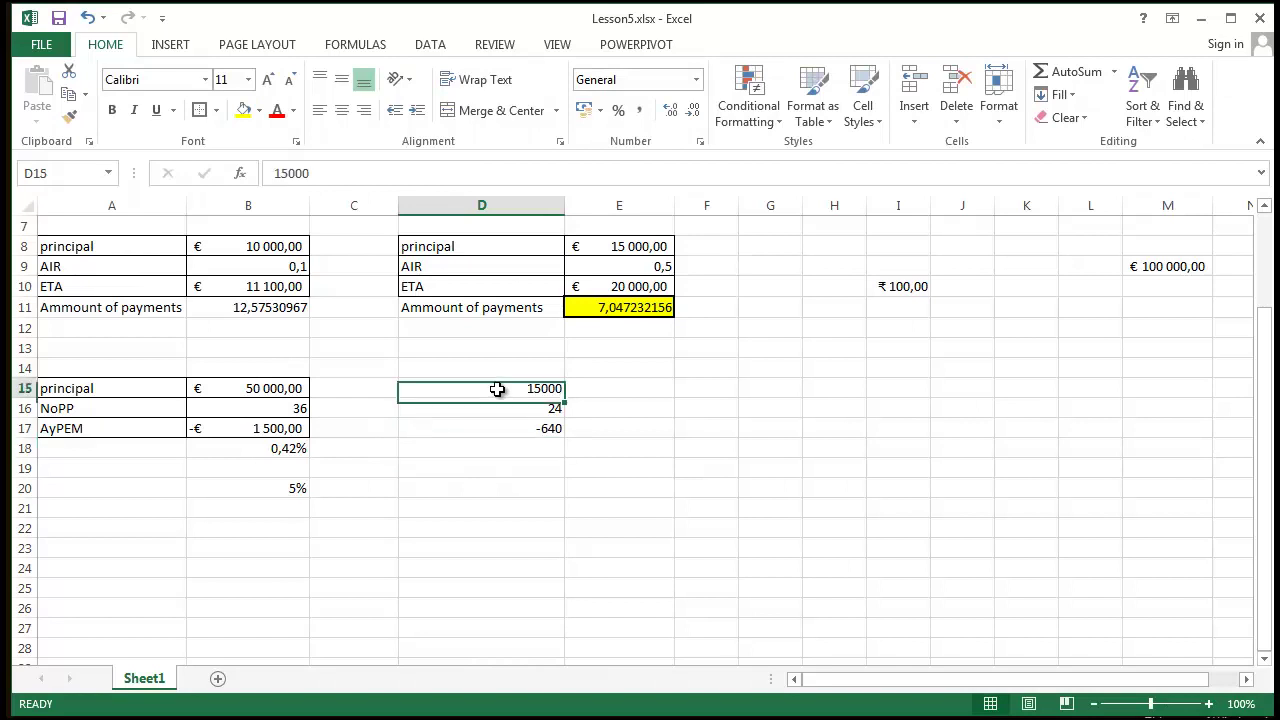
click(600, 110)
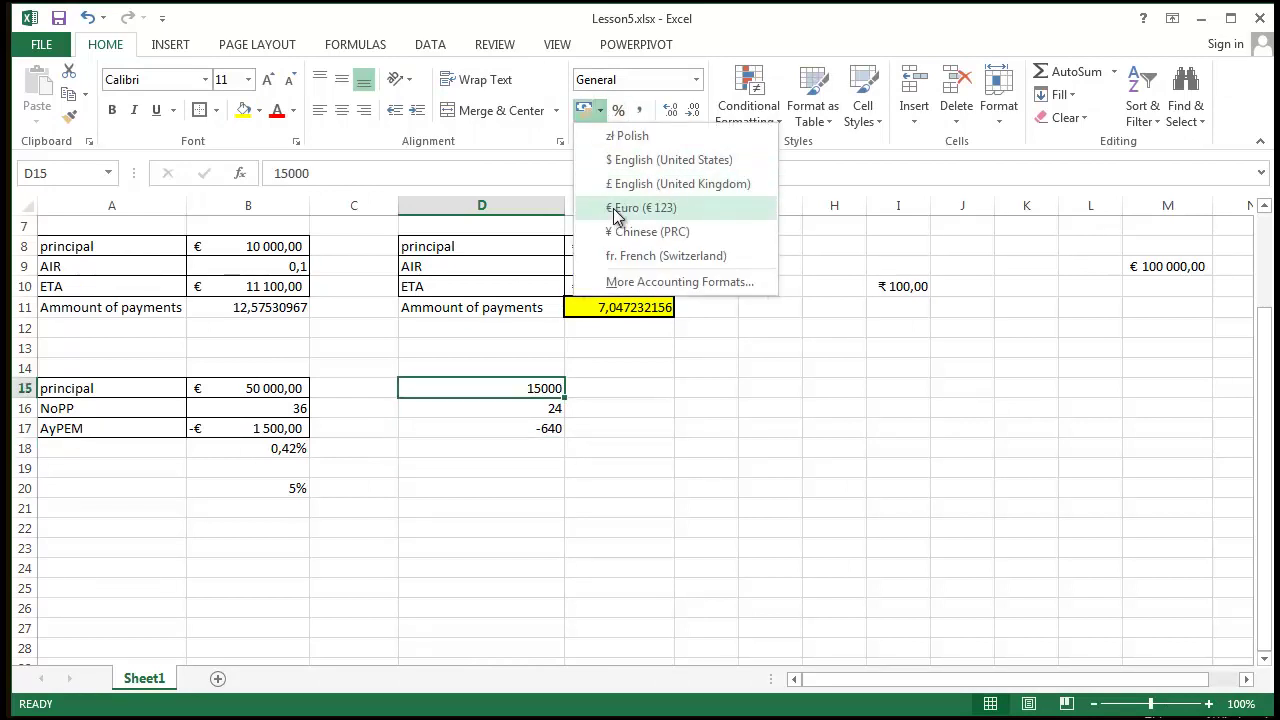
click(622, 207)
click(544, 430)
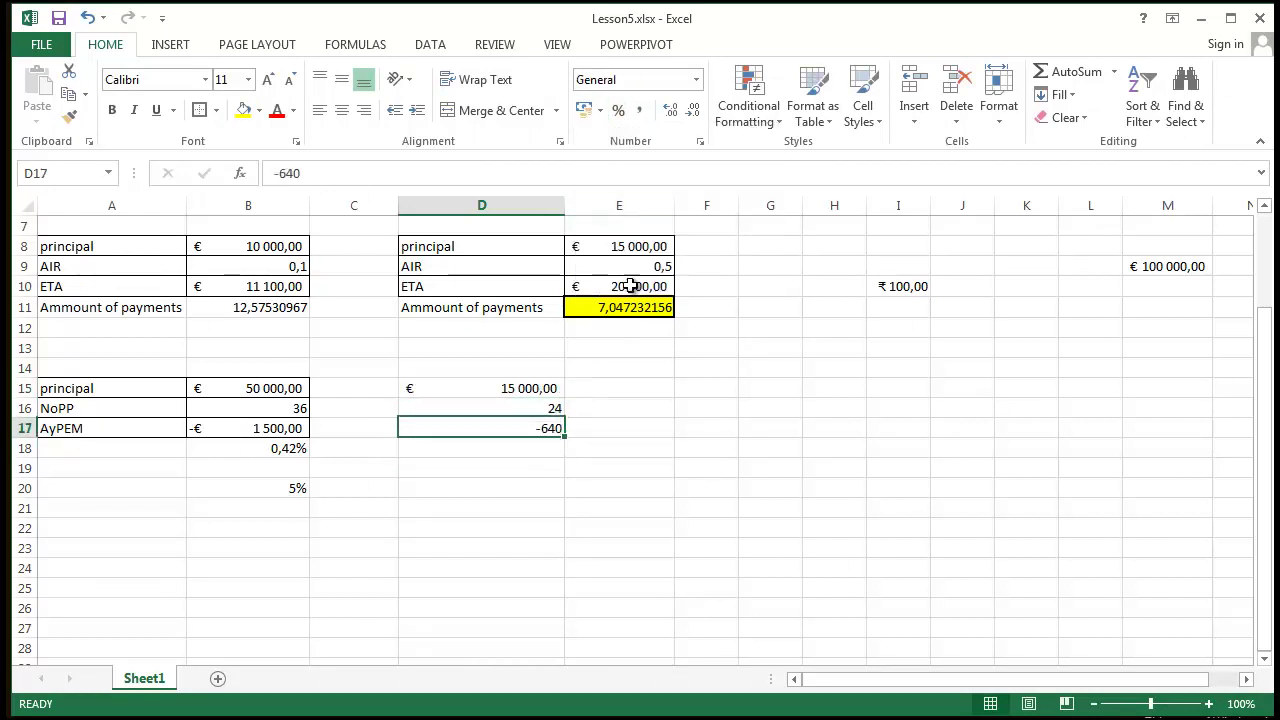
click(600, 110)
click(628, 207)
click(550, 624)
click(512, 455)
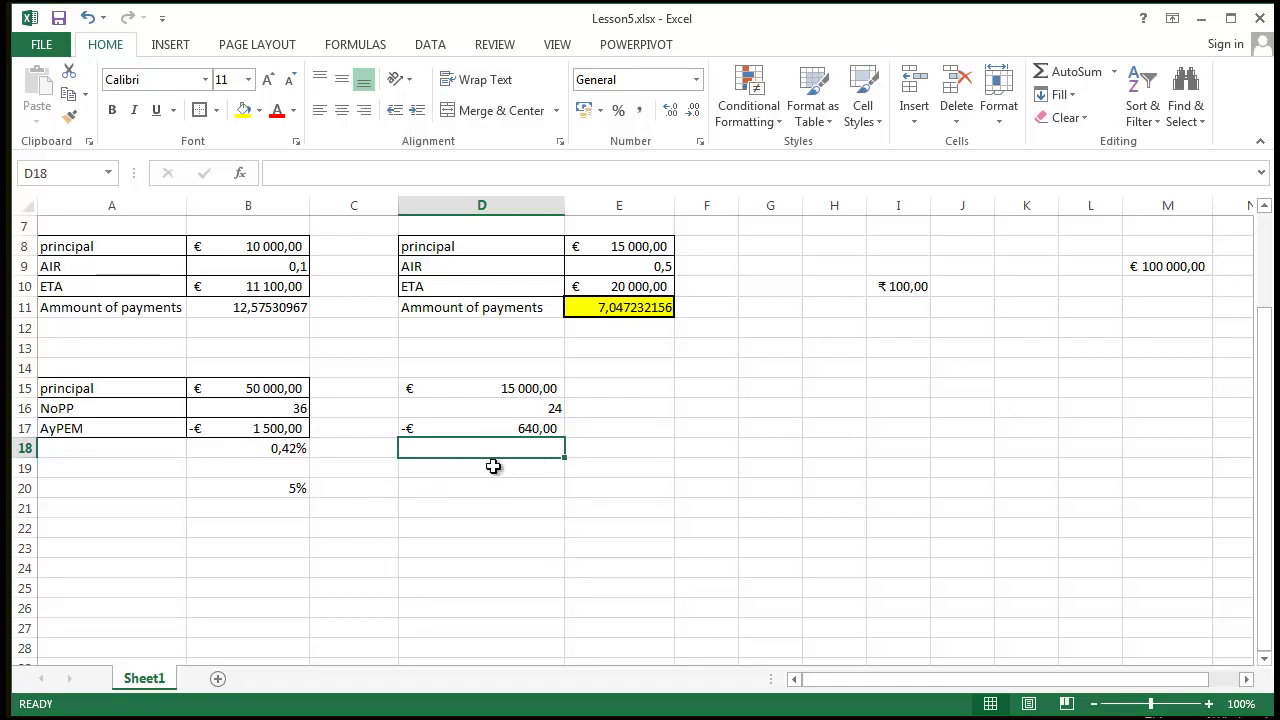
click(503, 502)
click(503, 487)
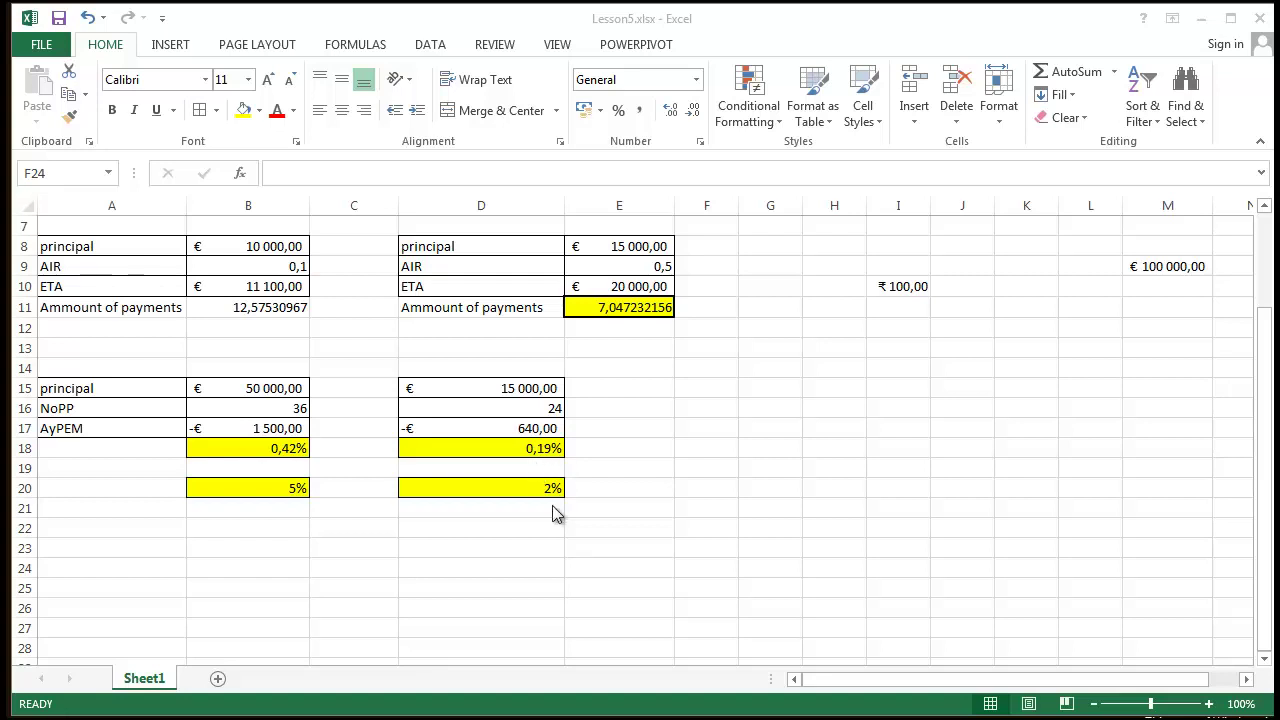
- Save the Lesson5.xlsx workbook
click(508, 531)
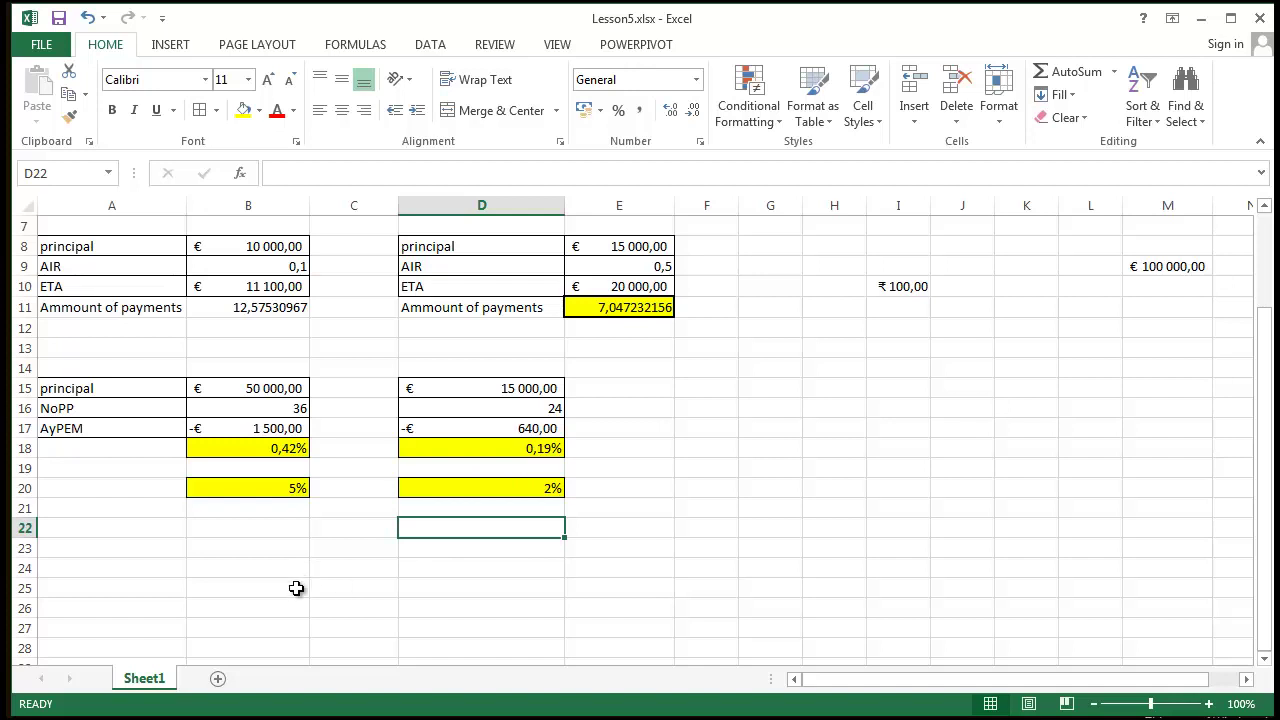
click(59, 19)
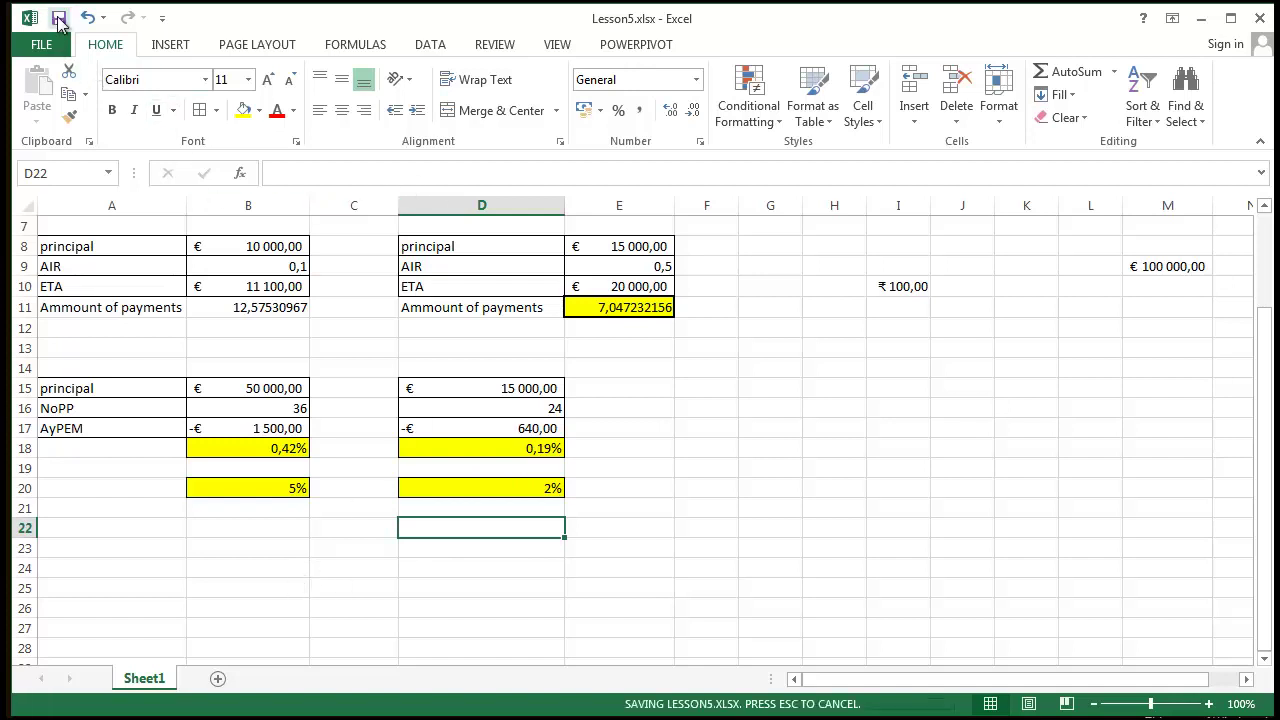
click(716, 391)
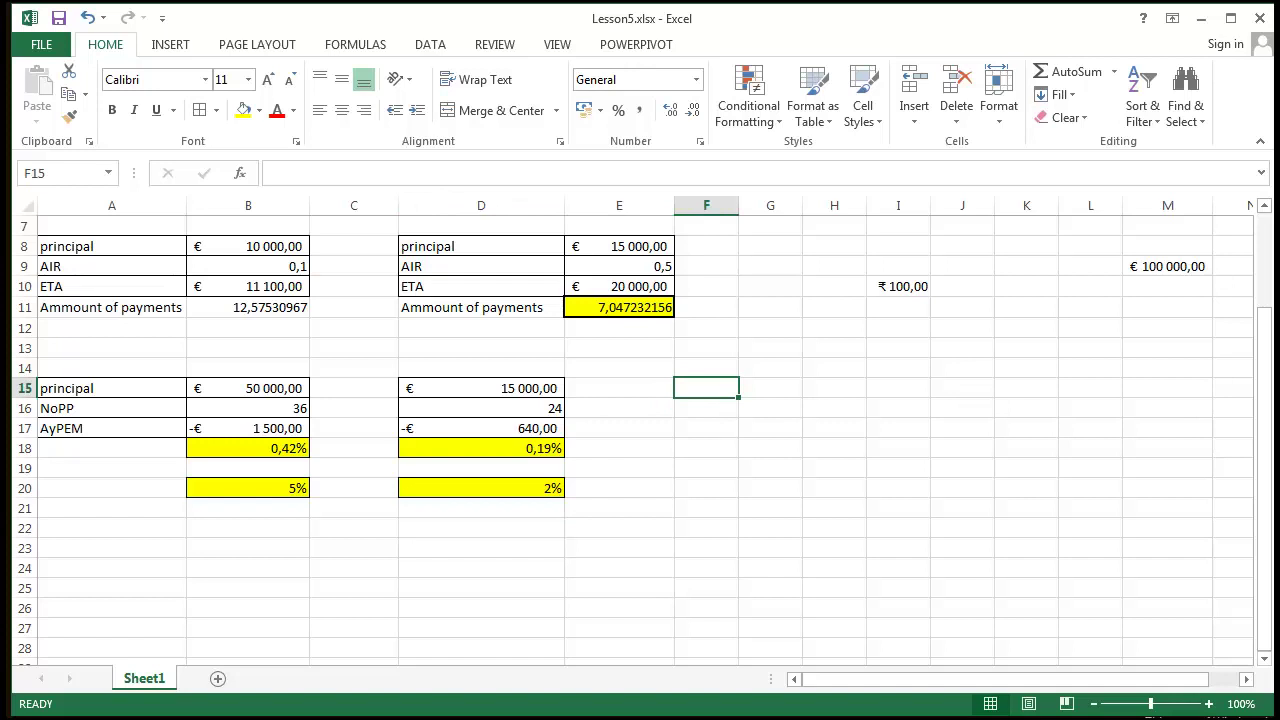
- Examine the arguments of the RATE formula in D18 and leave the cell without changing it
click(531, 447)
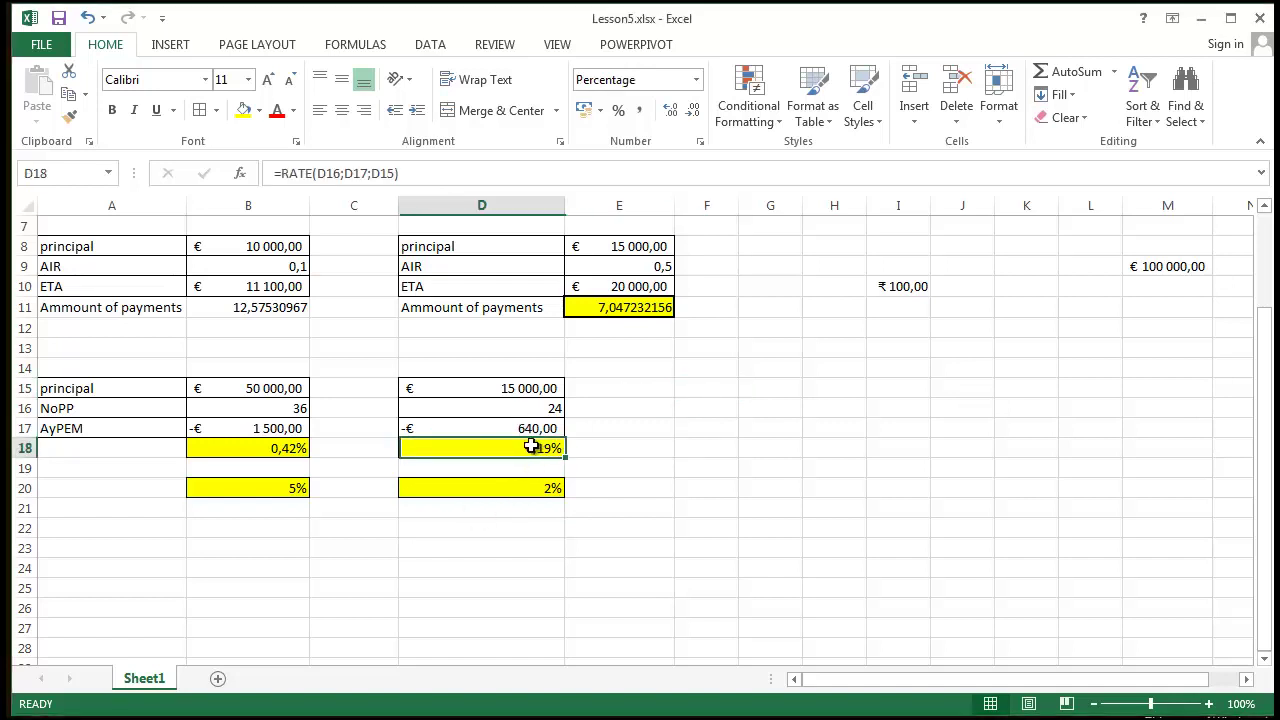
click(390, 175)
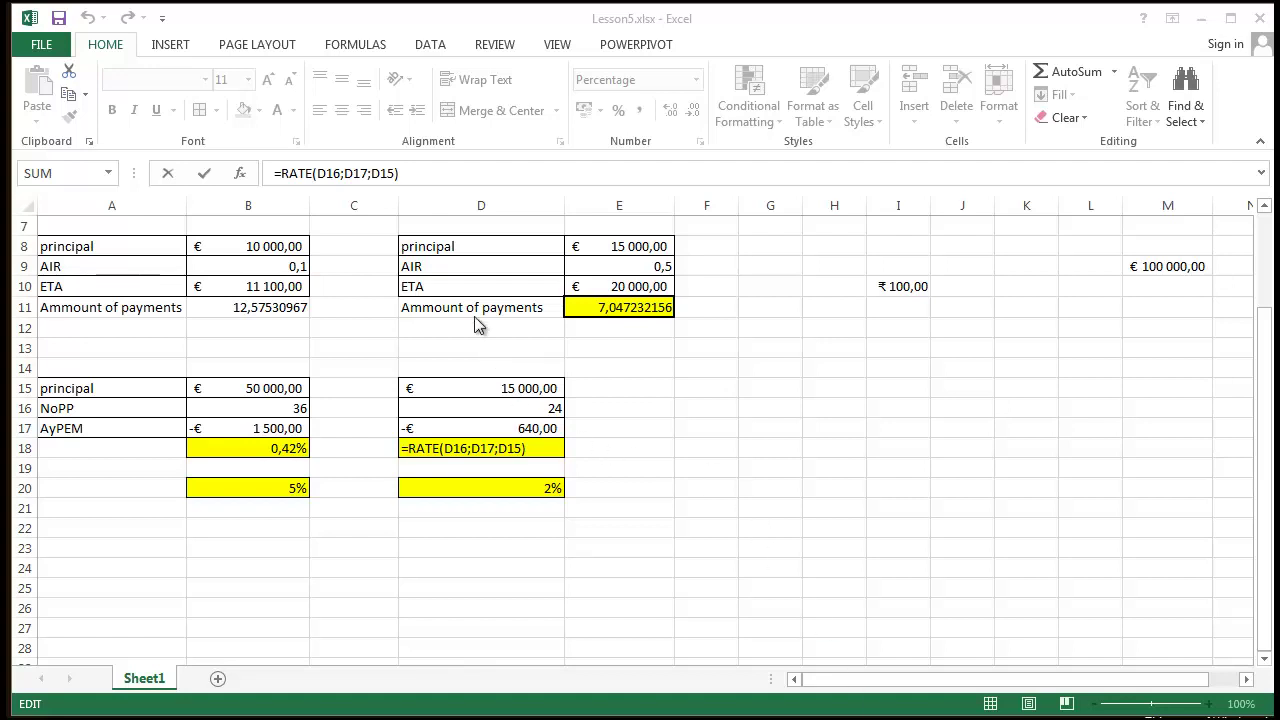
click(388, 173)
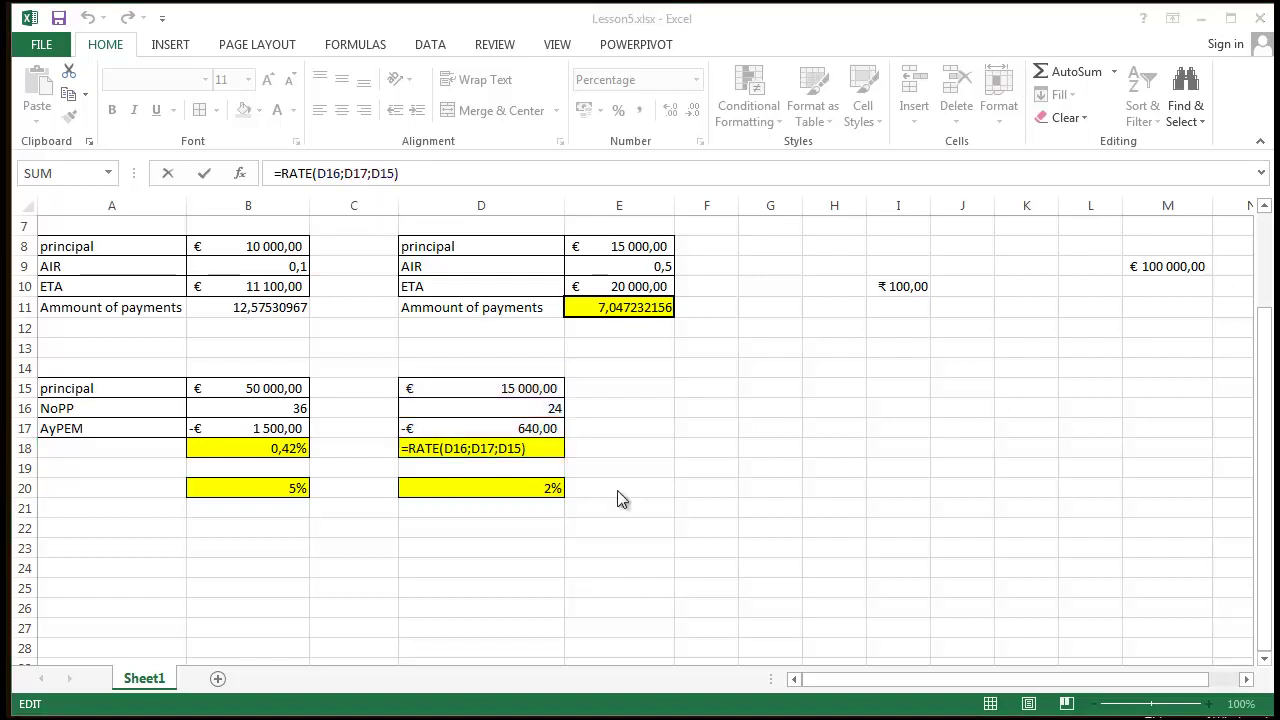
click(617, 490)
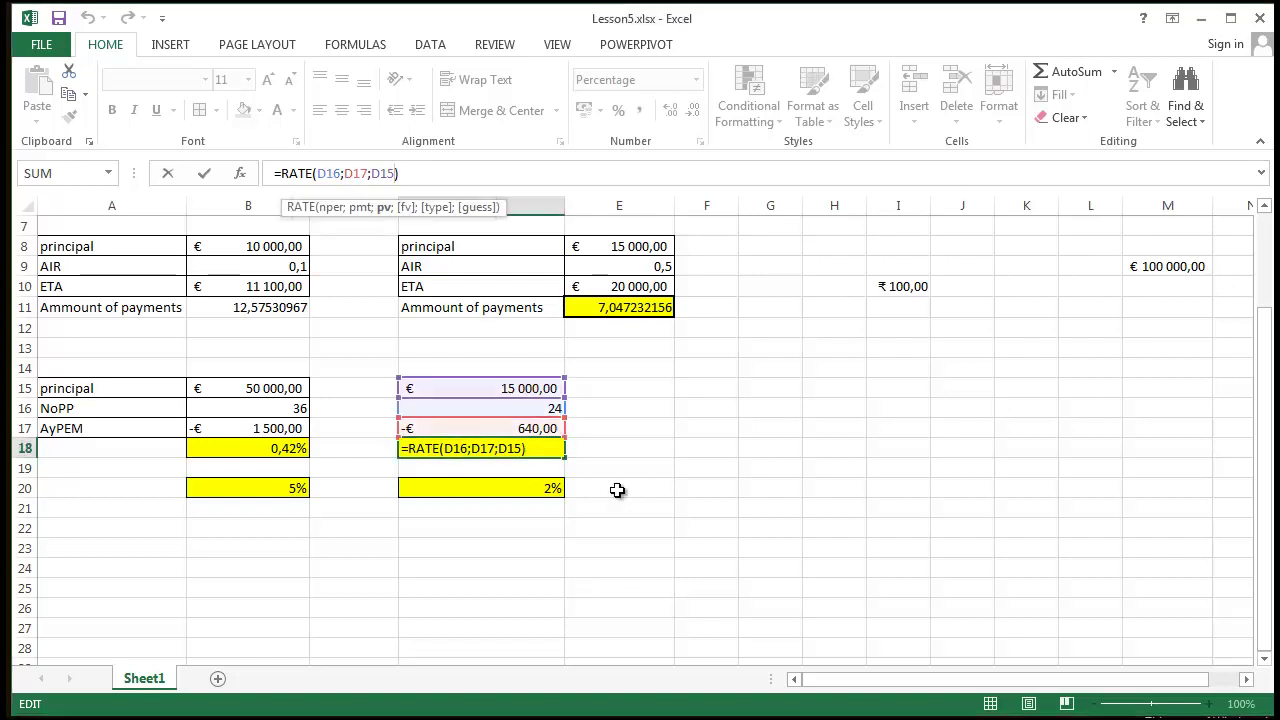
right_click(638, 581)
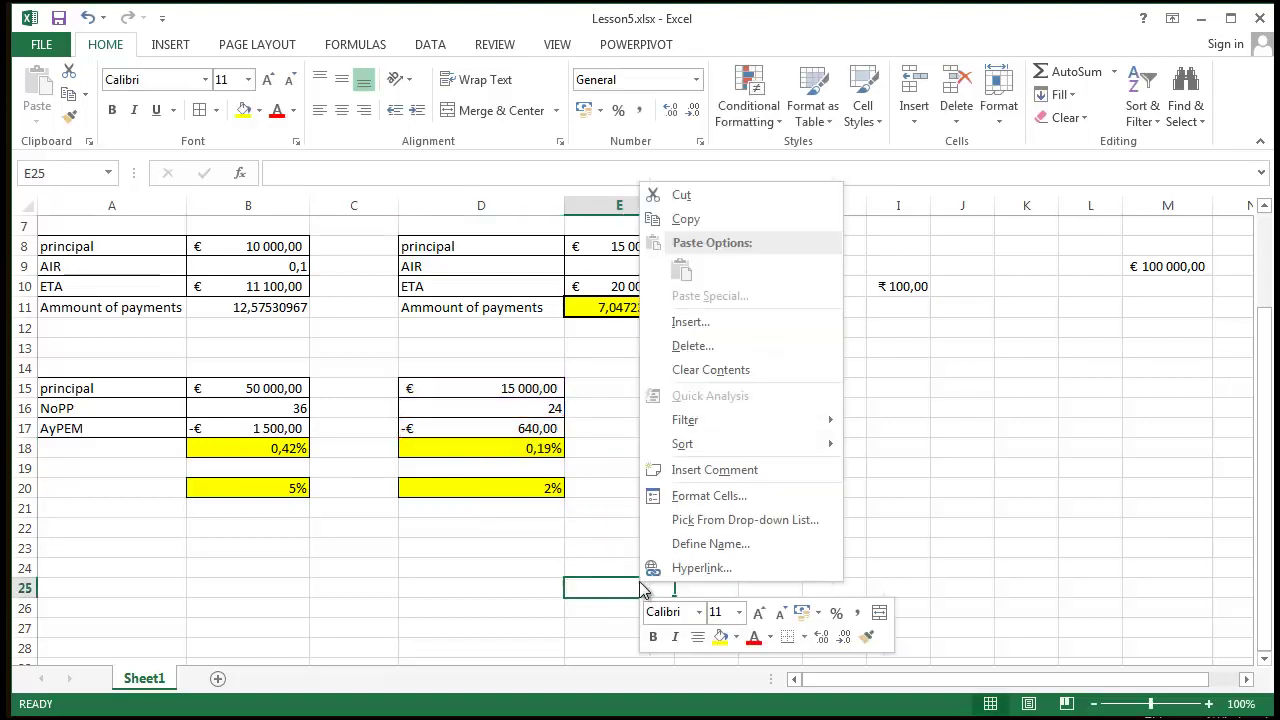
click(563, 583)
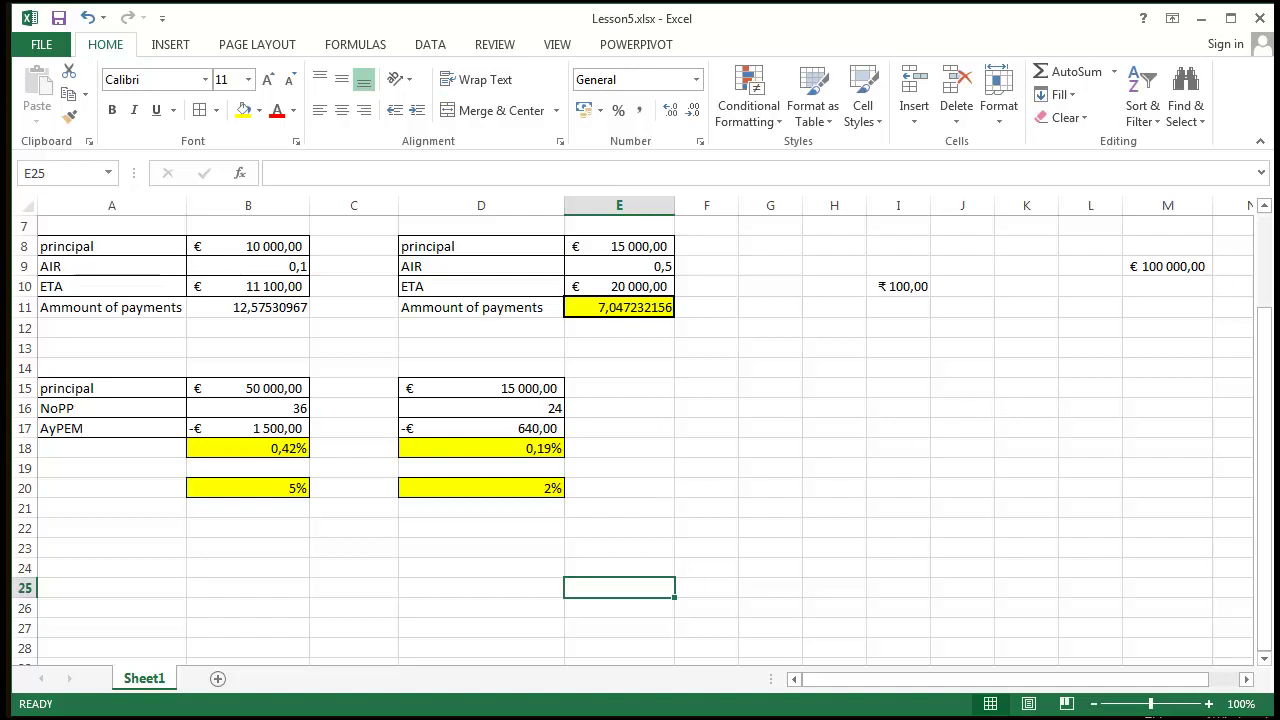
- Copy the AIR label from D9 into F15 as the first row of a new table
click(705, 385)
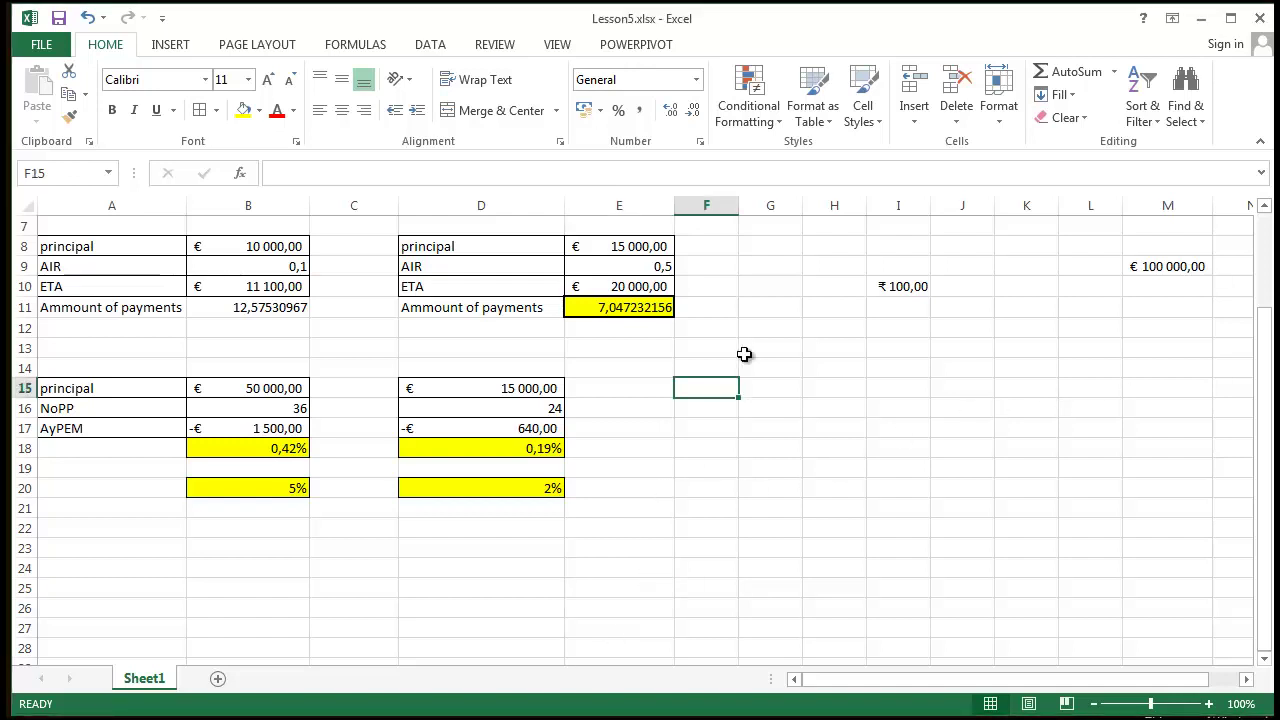
click(460, 260)
key(ctrl+c)
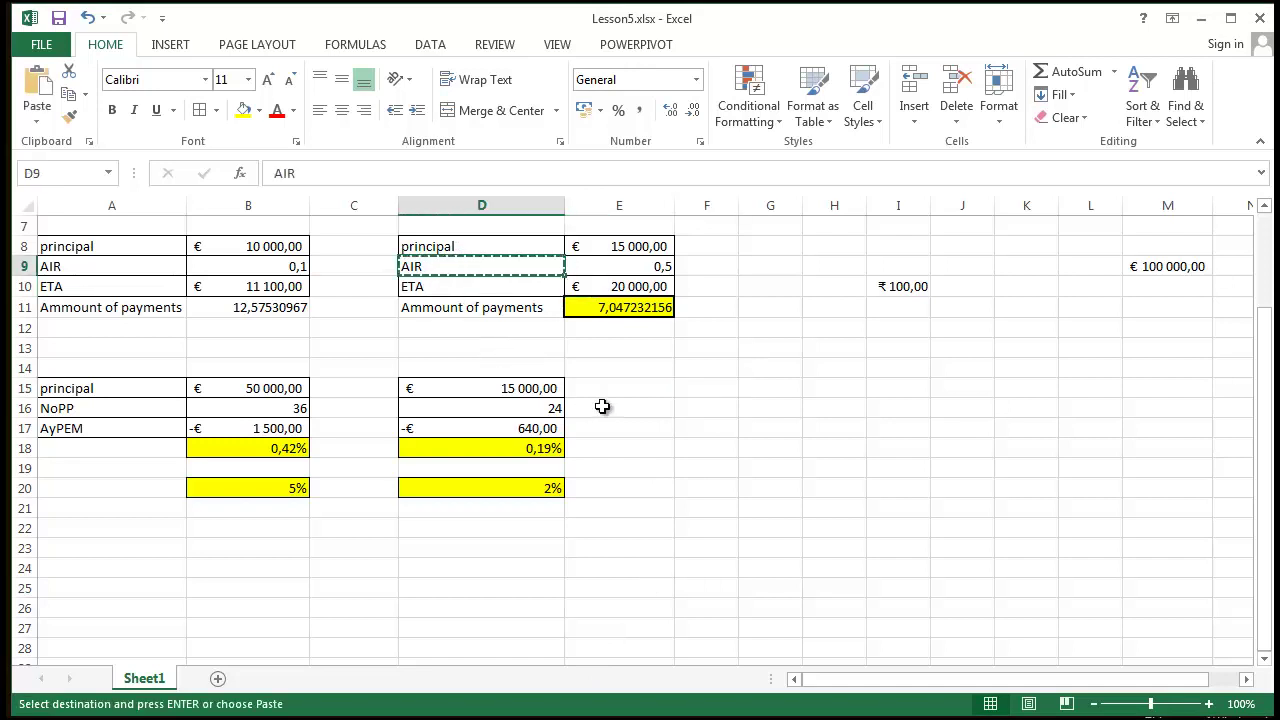
click(721, 388)
key(ctrl+v)
click(714, 414)
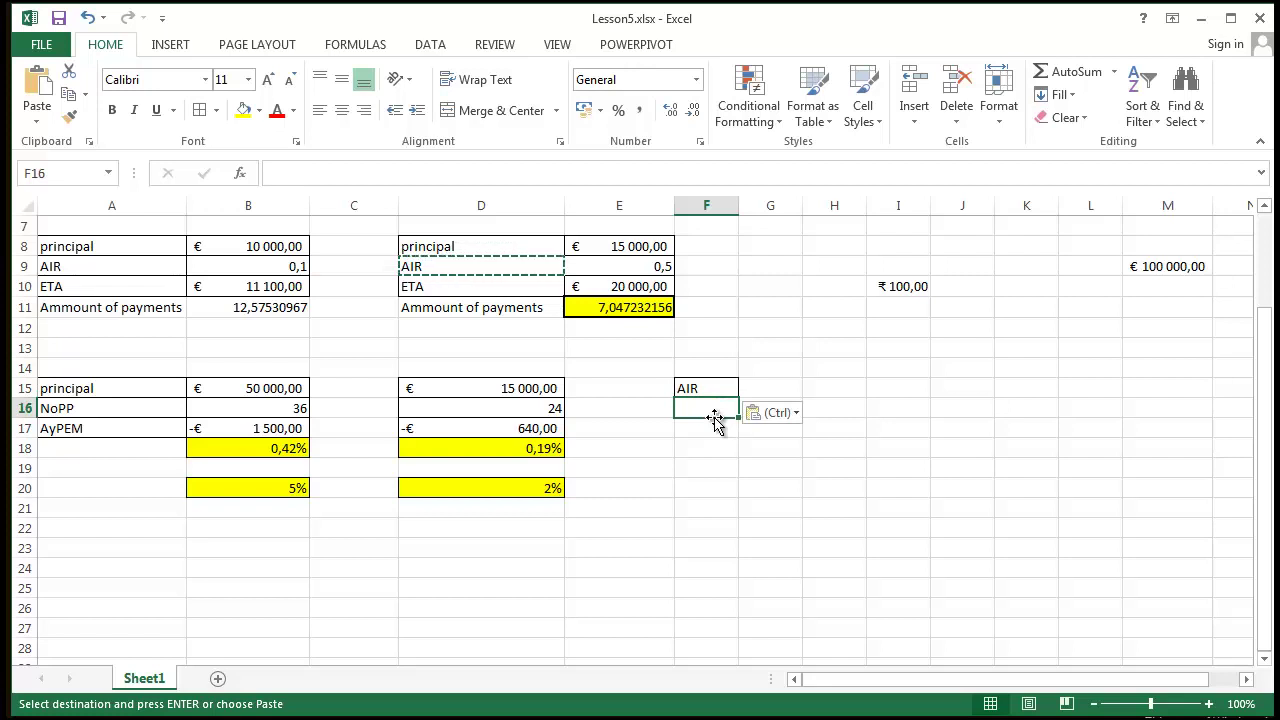
- Copy the NoPP and AyPEM labels from A16 and A17 into F16 and F17
click(108, 408)
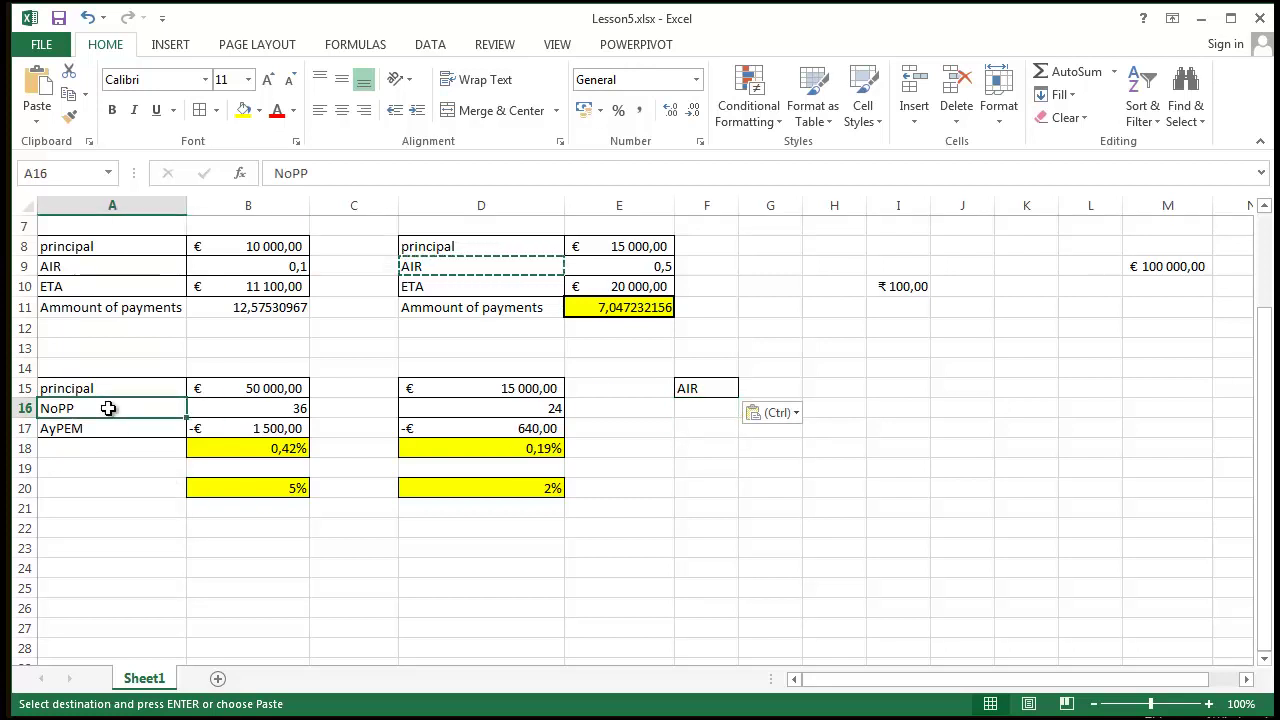
key(ctrl+c)
click(712, 409)
key(ctrl+v)
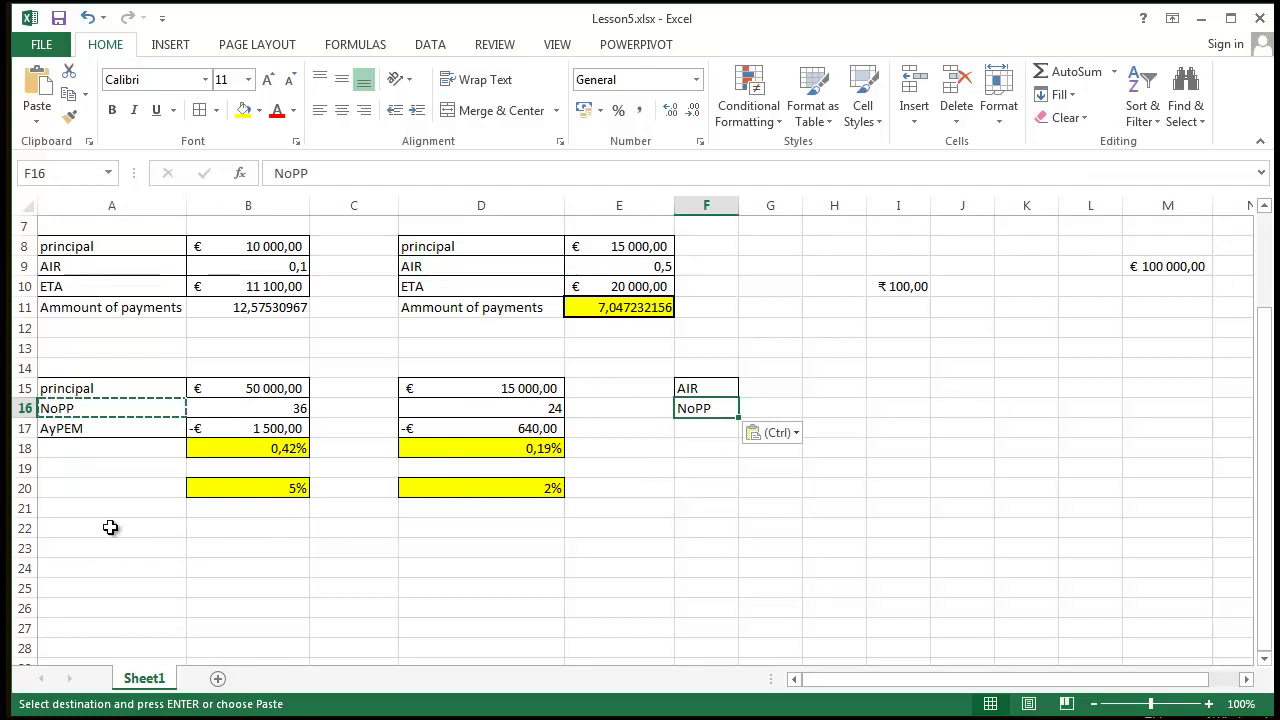
click(83, 431)
key(ctrl+c)
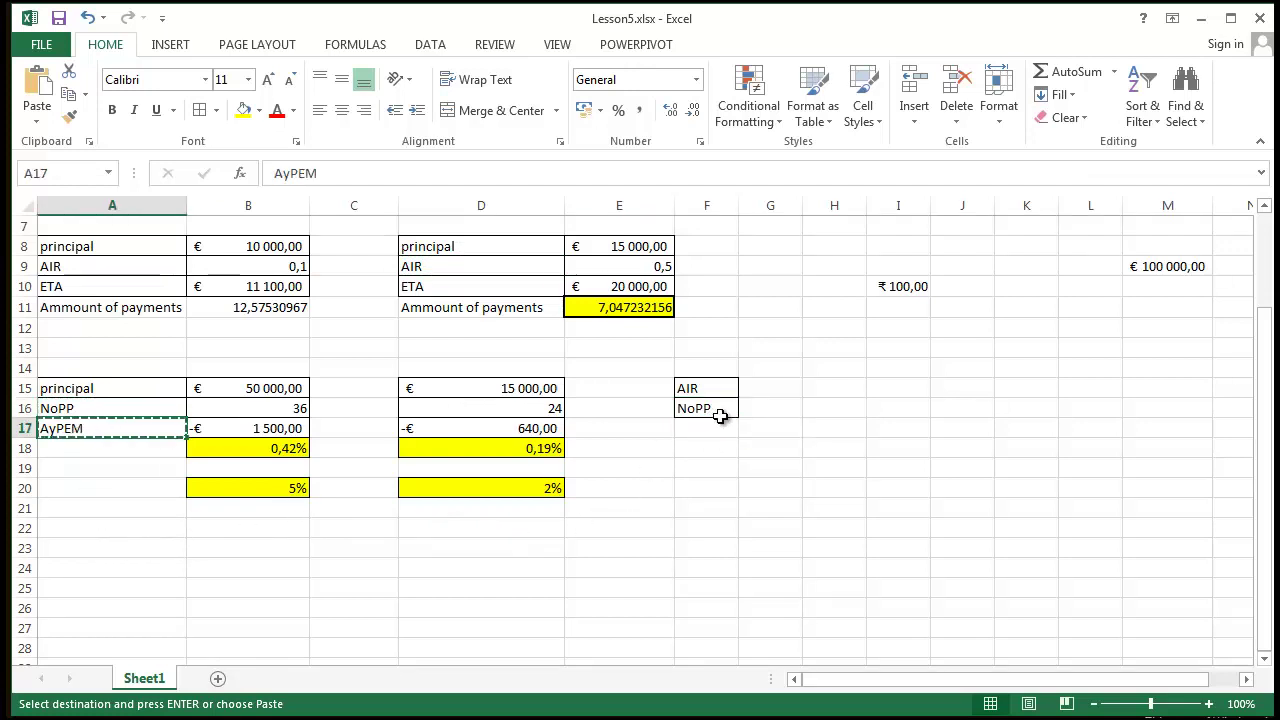
click(716, 427)
key(ctrl+v)
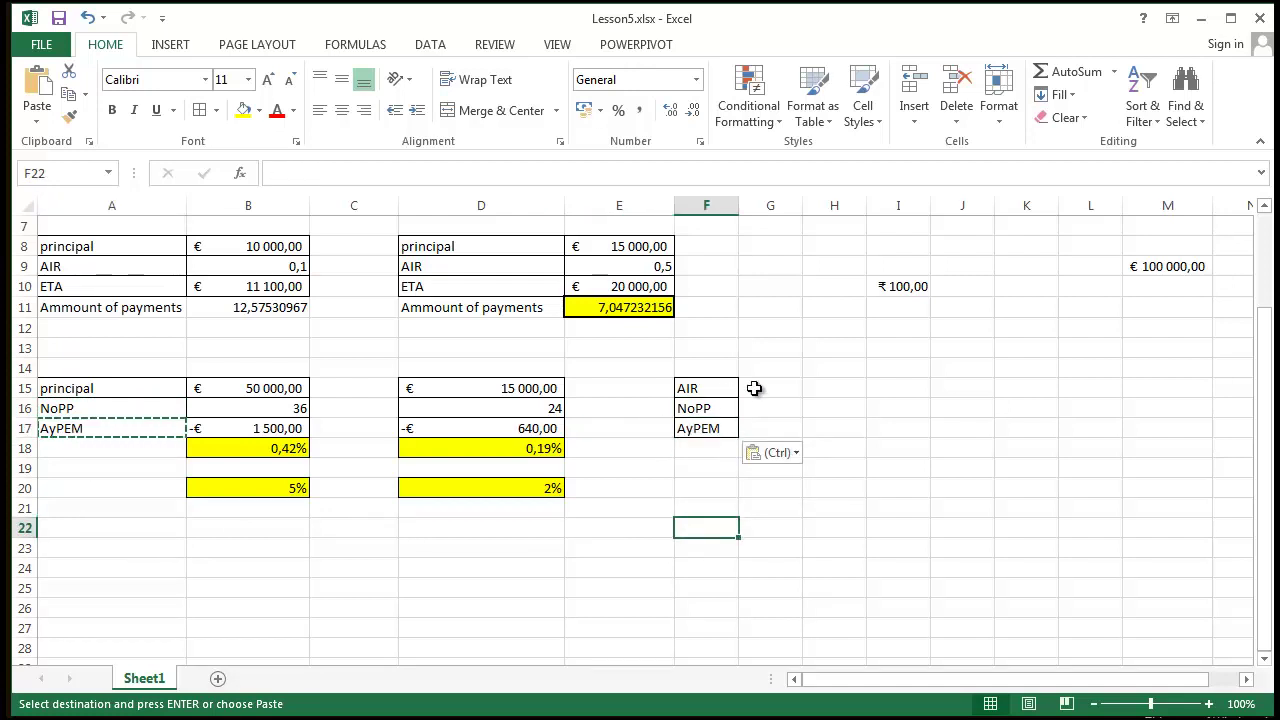
- Enter 0,2 as the AIR value in G15
click(755, 388)
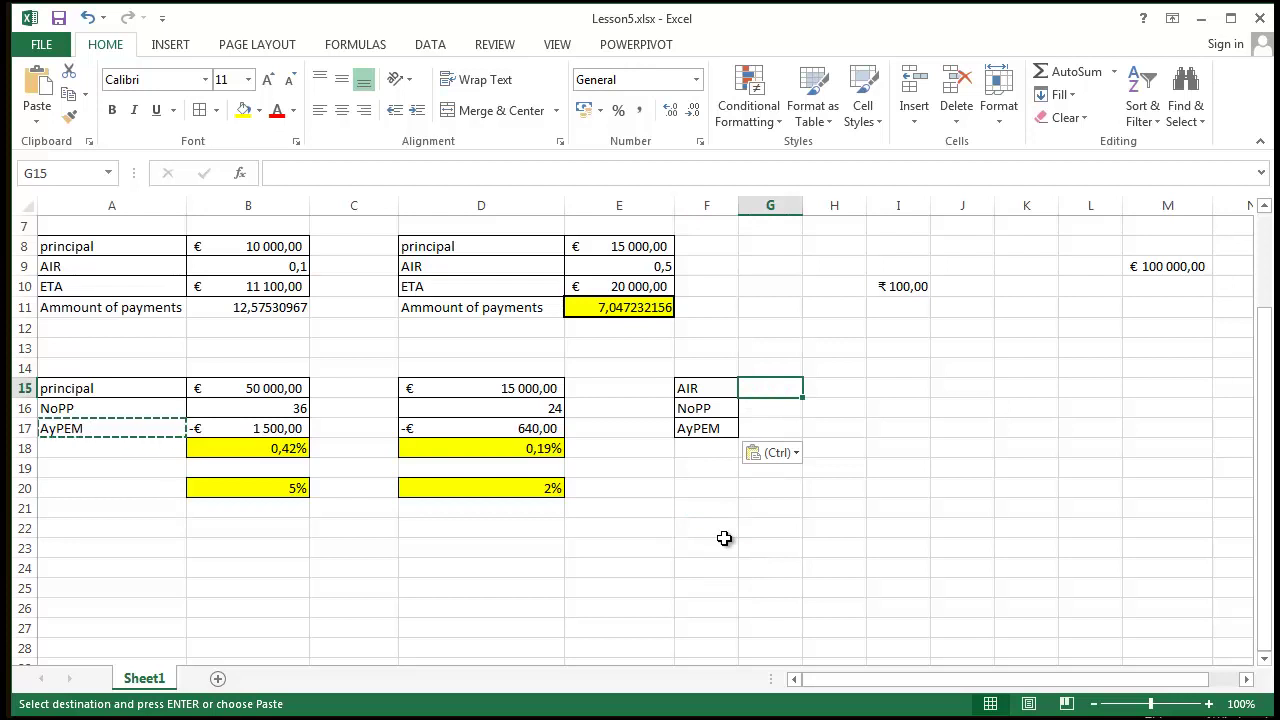
text(0)
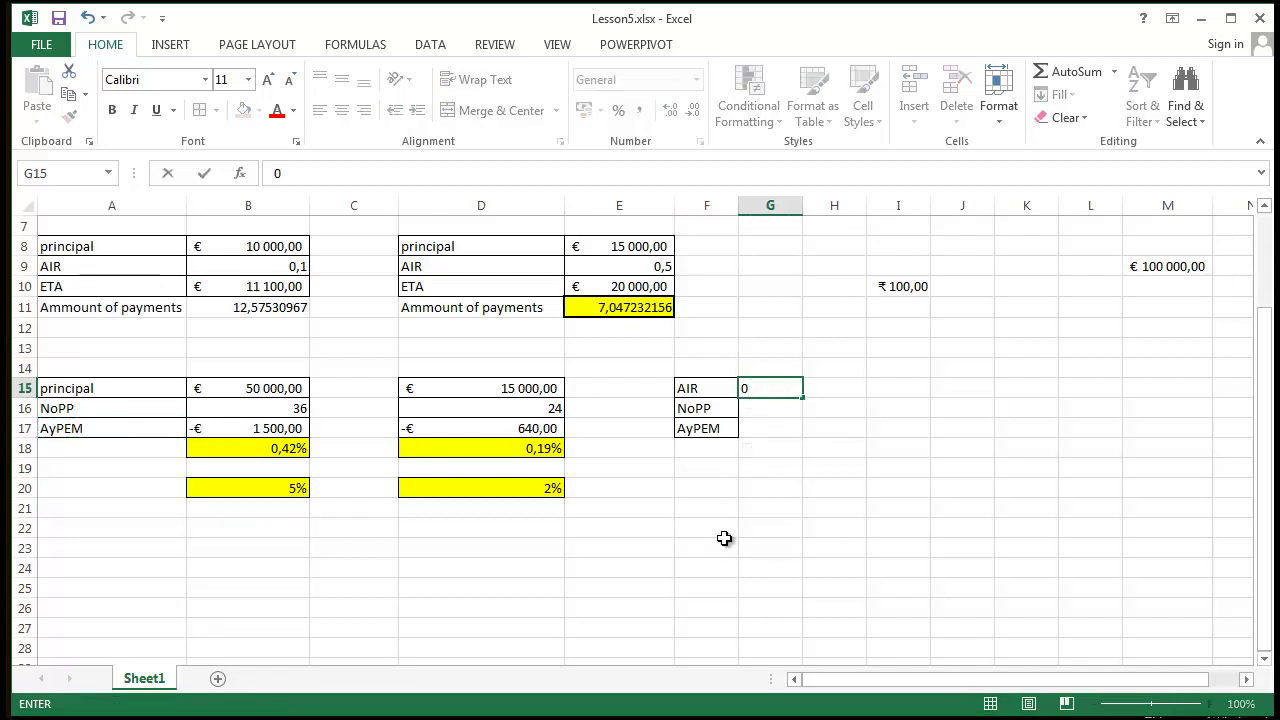
text(.)
key(BackSpace)
text(,2)
key(Return)
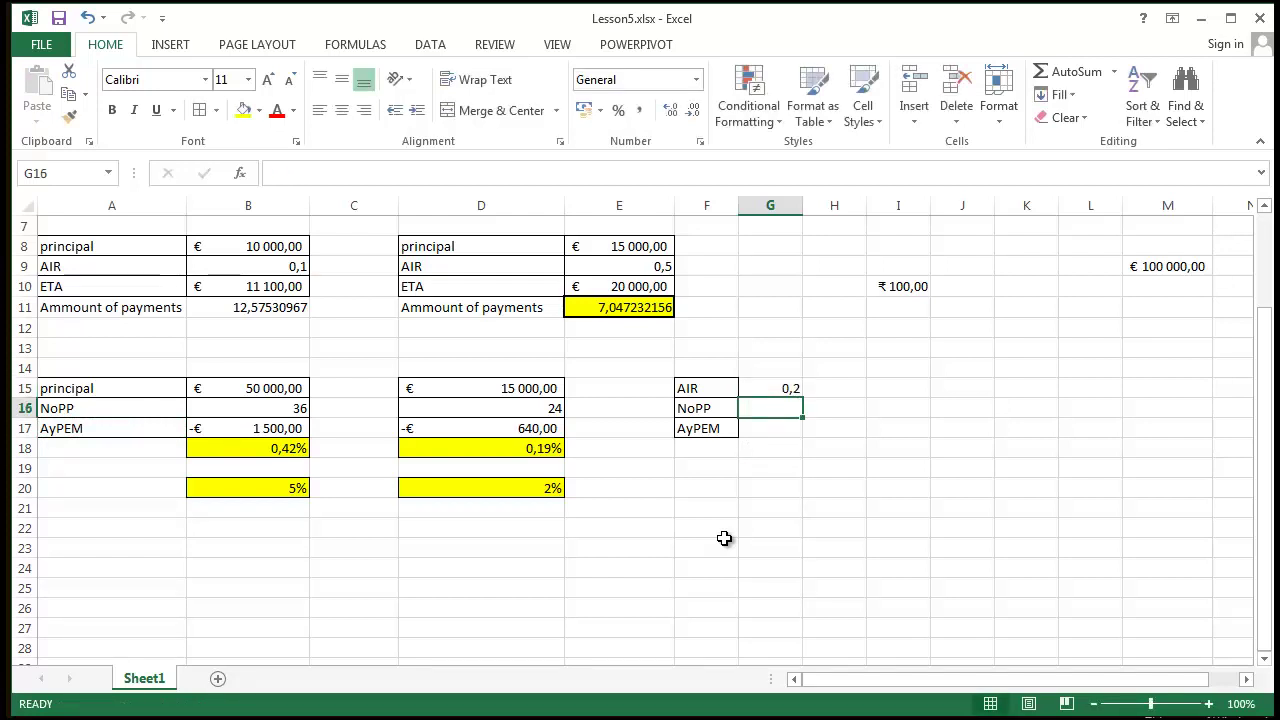
- Format the AIR value in G15 as a percentage and set it to 2%
click(776, 388)
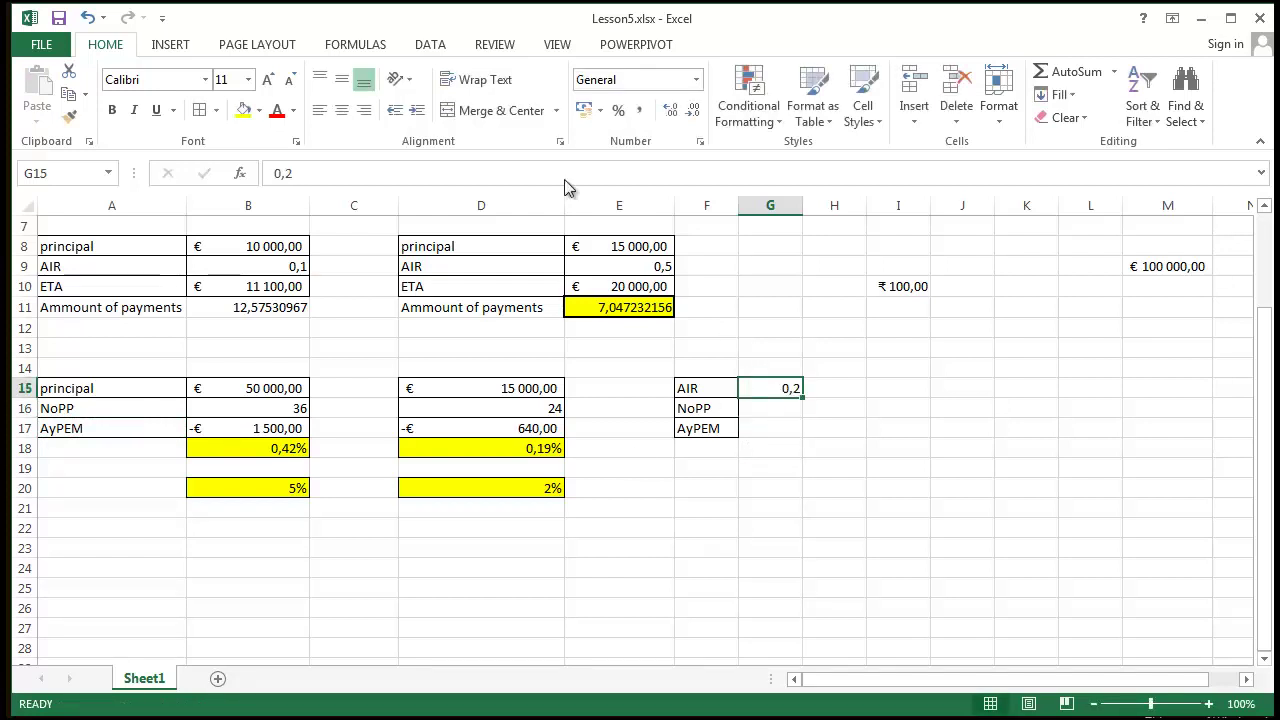
click(618, 110)
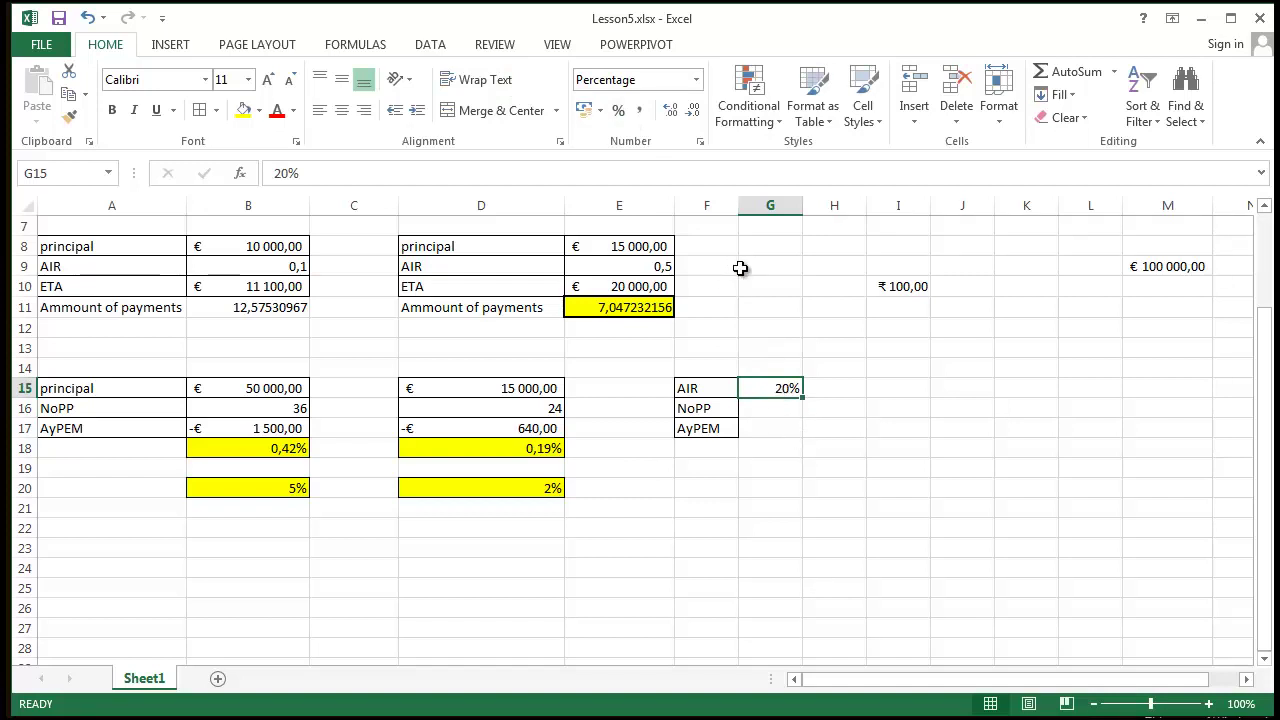
text(2)
key(Return)
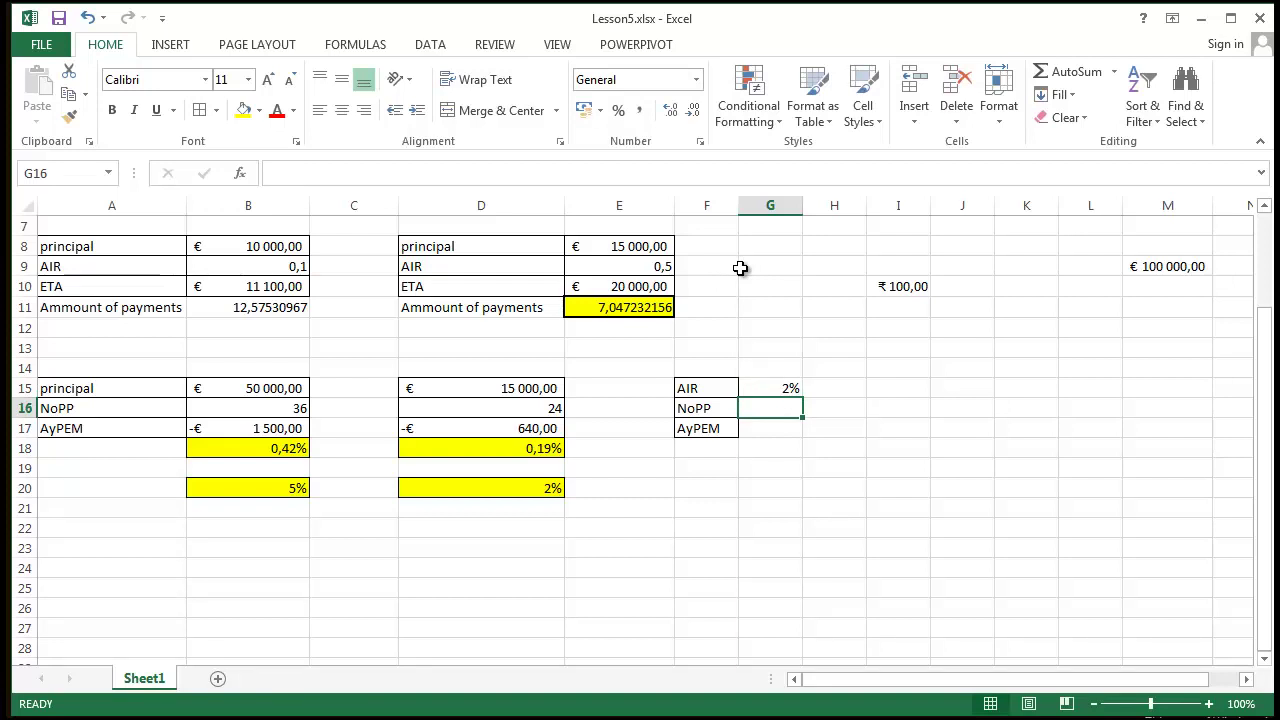
- Enter 48 as the NoPP in G16 and 2000 as the AyPEM in G17
text(48)
key(Return)
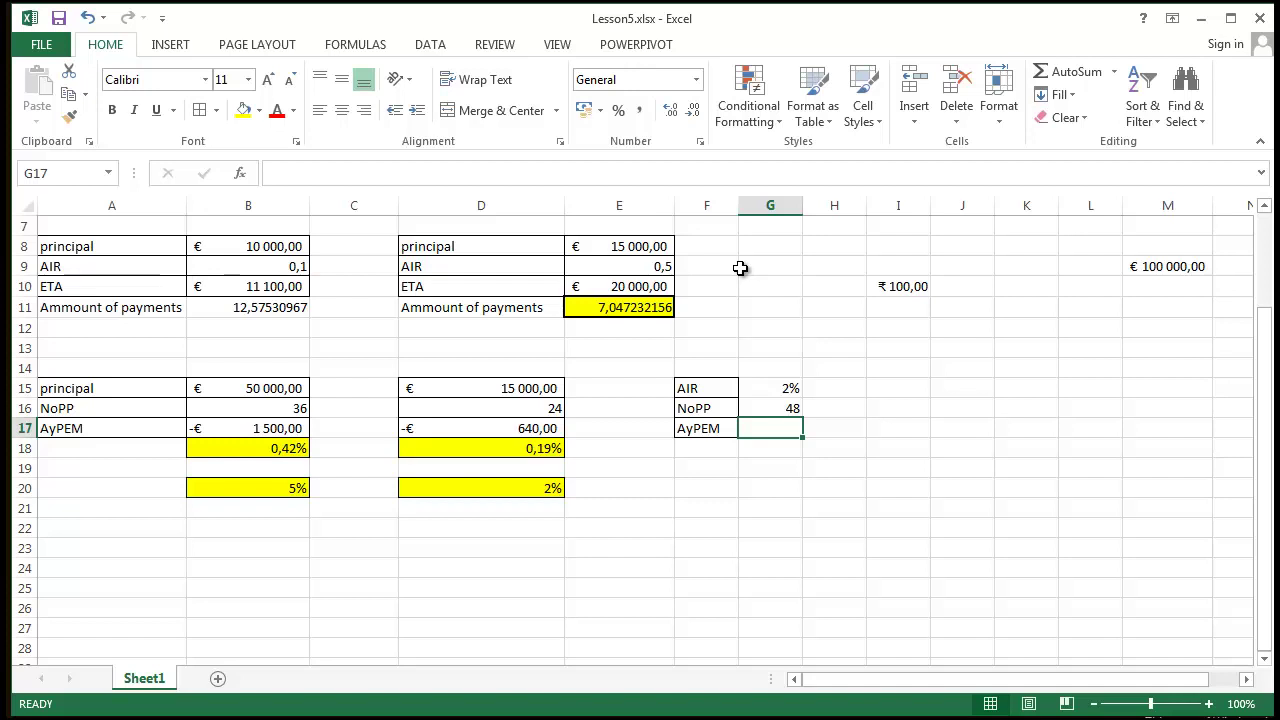
text(2000)
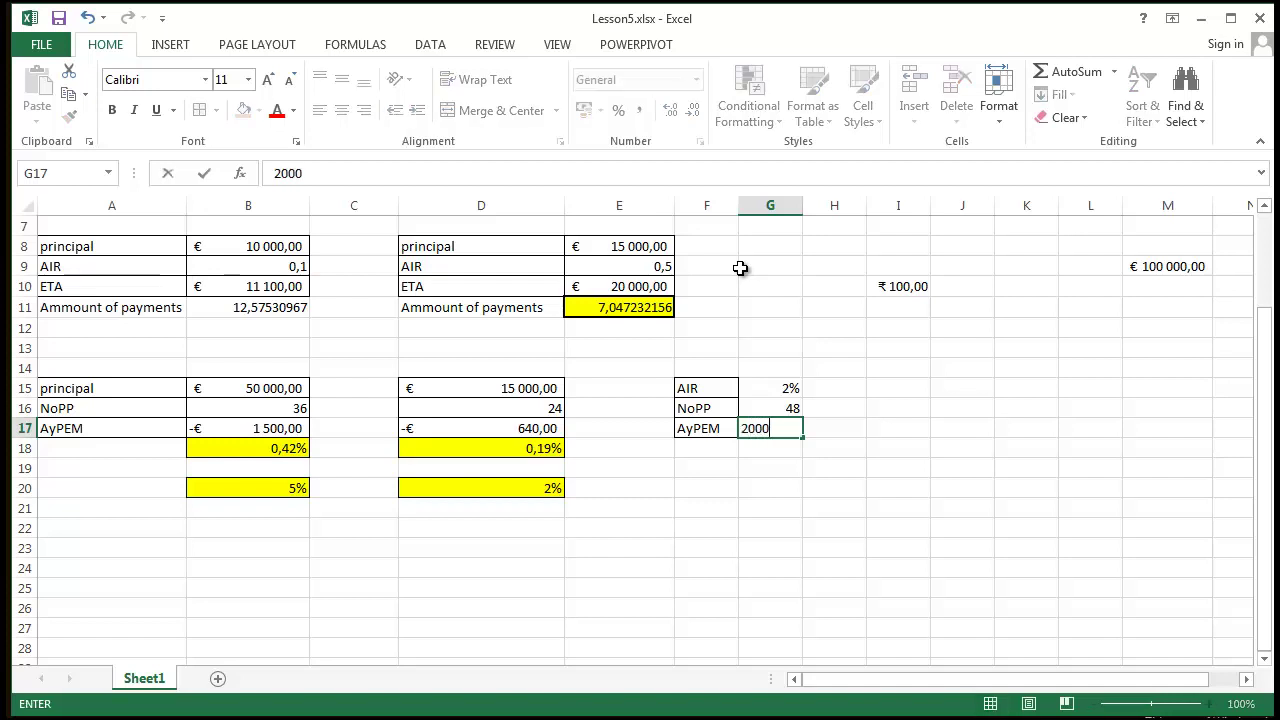
key(Return)
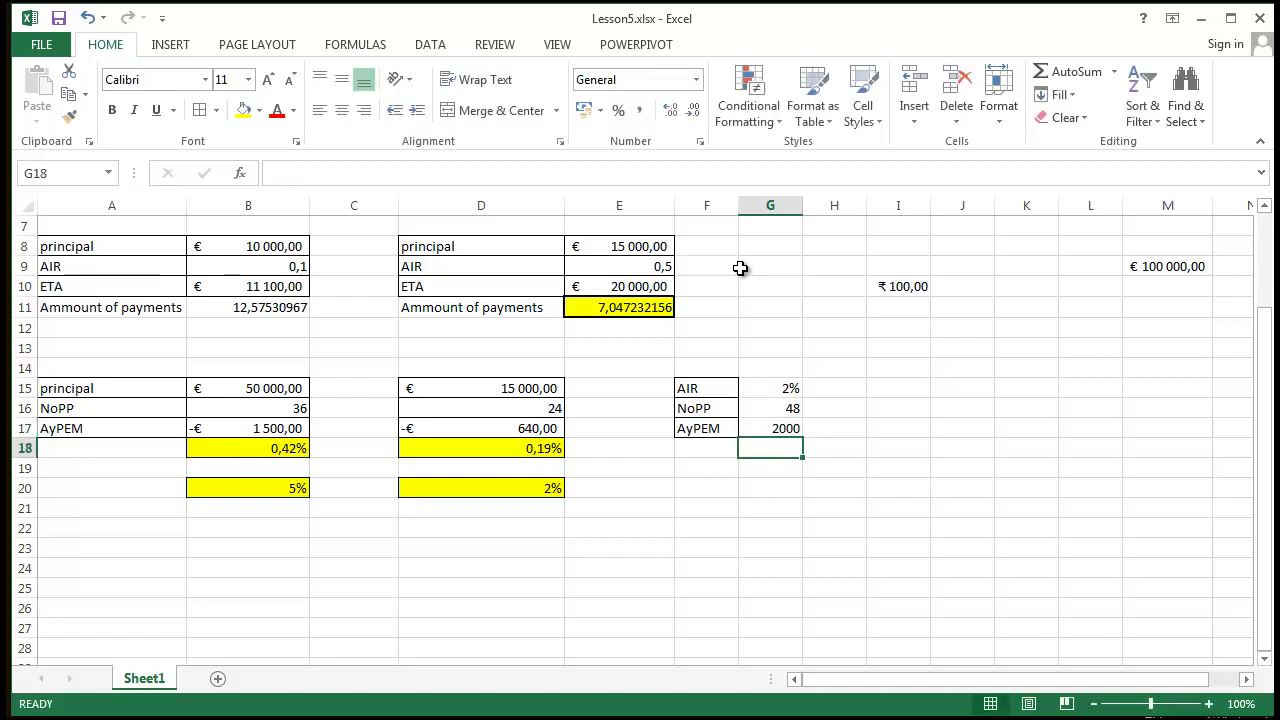
- Format the AyPEM value in G17 as Euro accounting and add cell borders to G15:G17
click(764, 428)
click(601, 112)
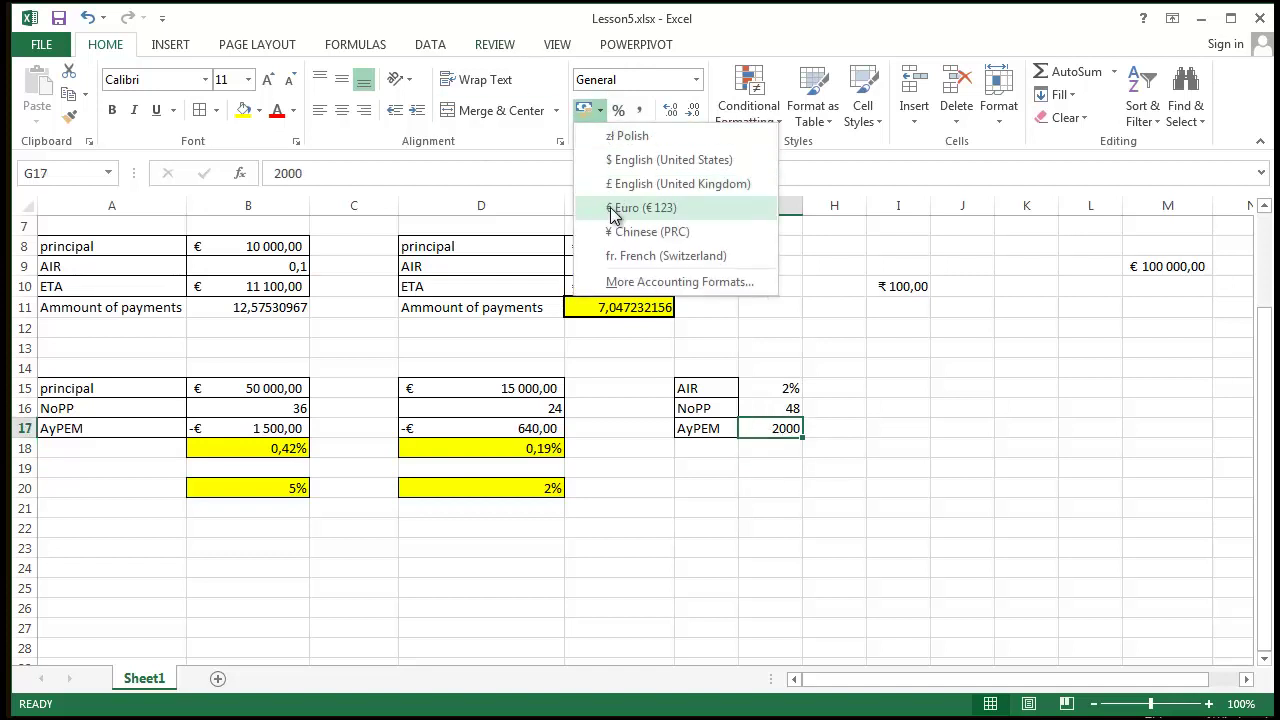
click(625, 206)
drag(782, 390, 780, 428)
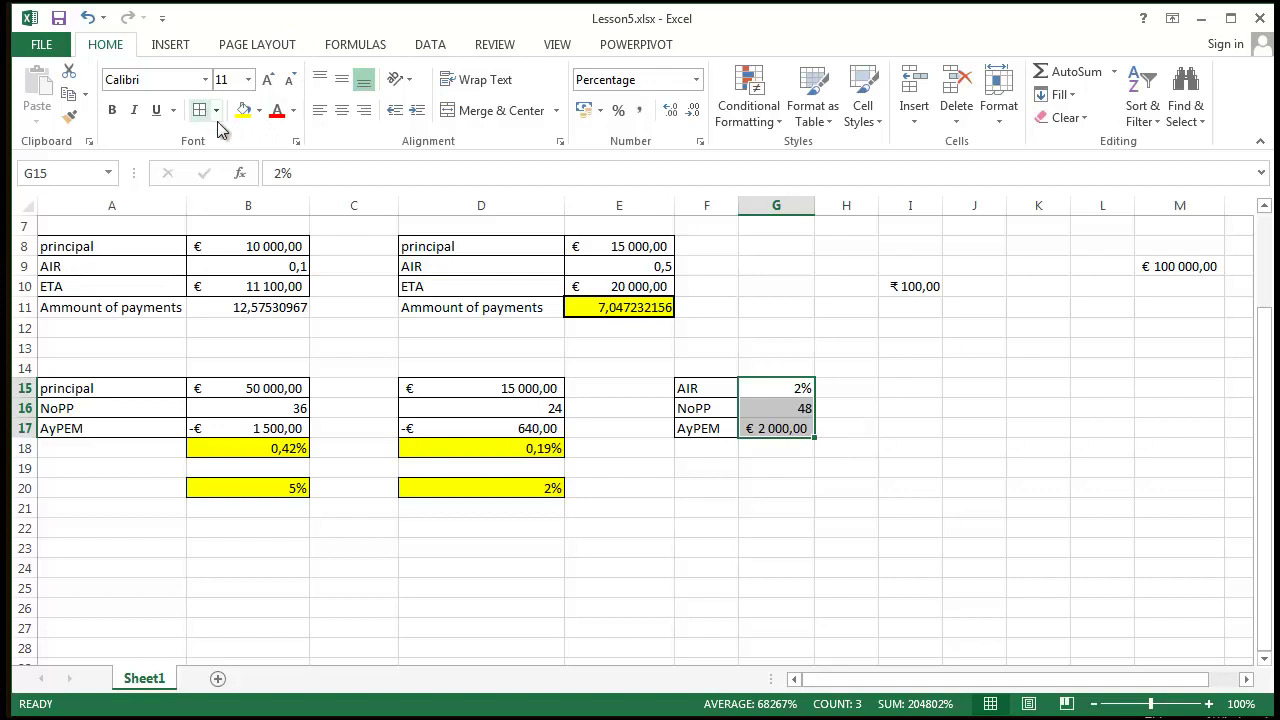
click(768, 508)
- Calculate the present value in G18 with =PV(G15/12;G16;G17)
click(778, 450)
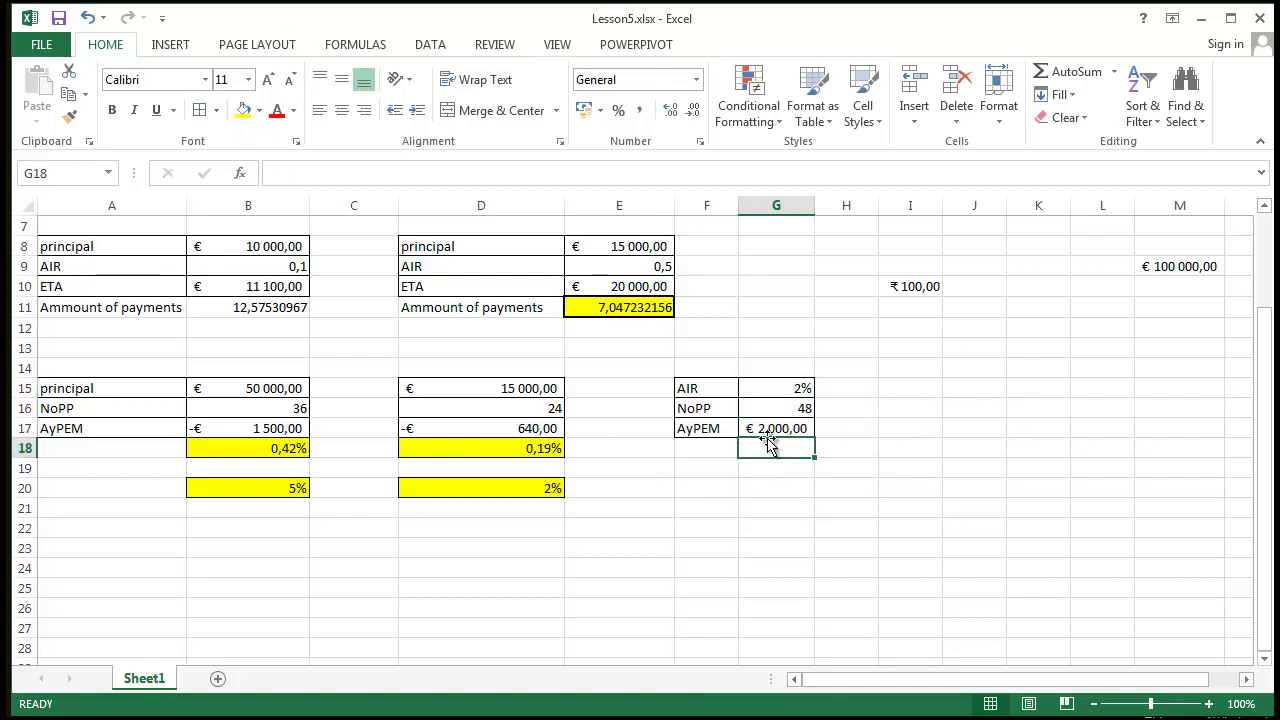
text(=pv)
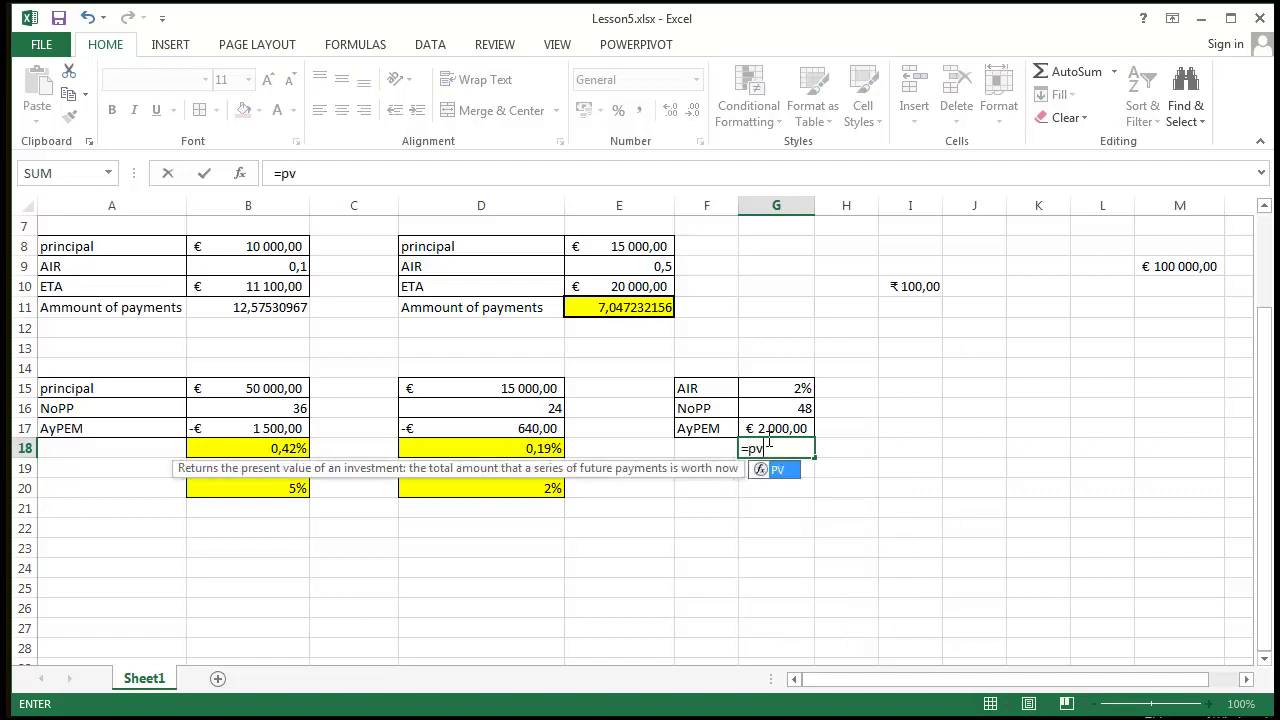
text(()
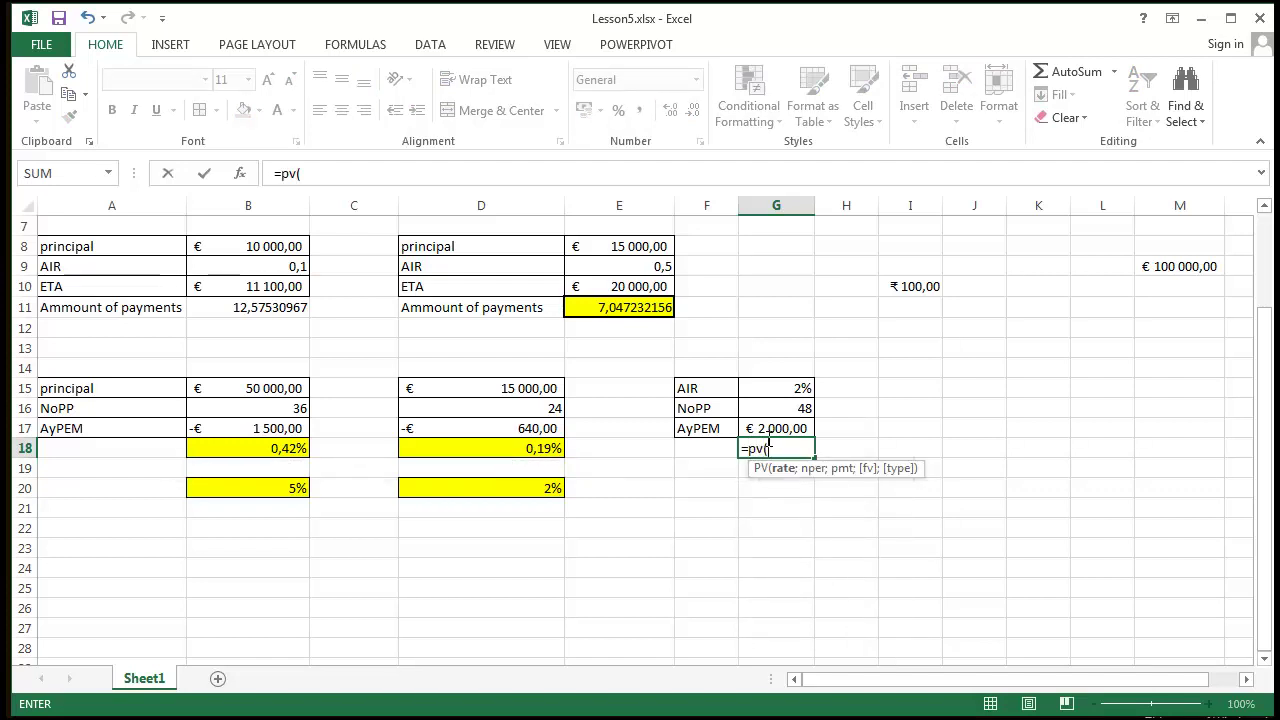
click(792, 389)
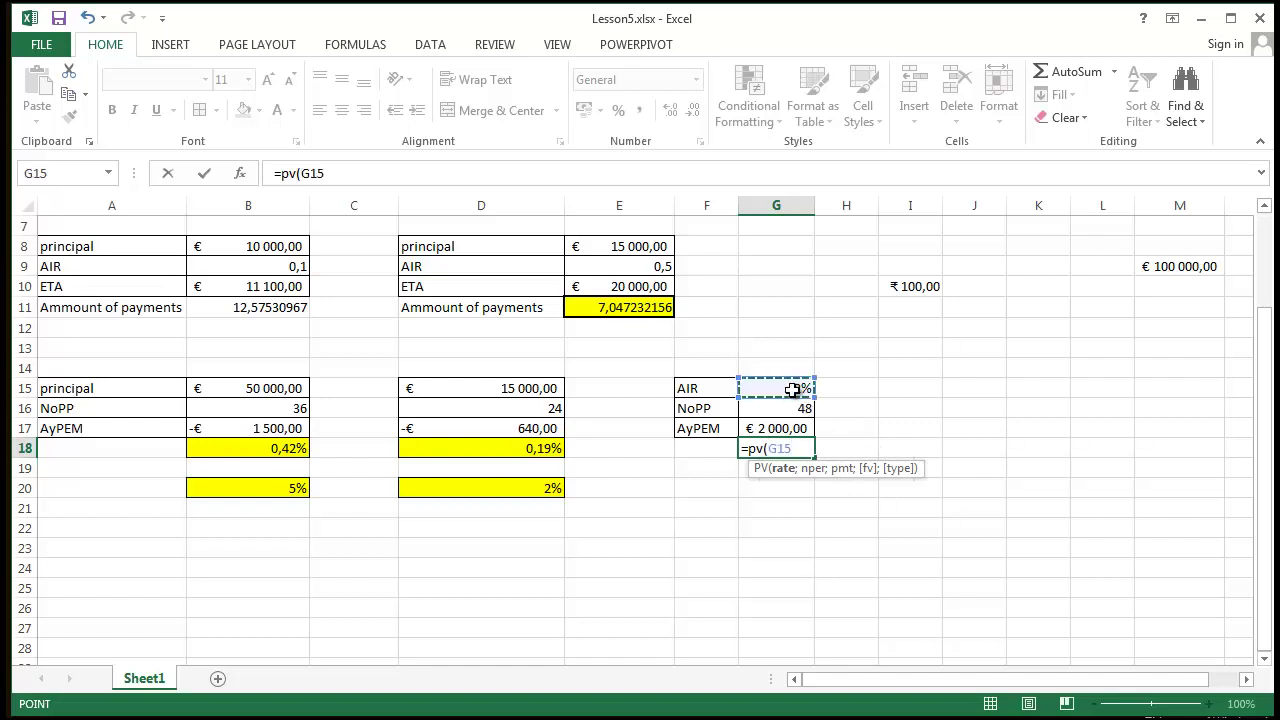
text(/12)
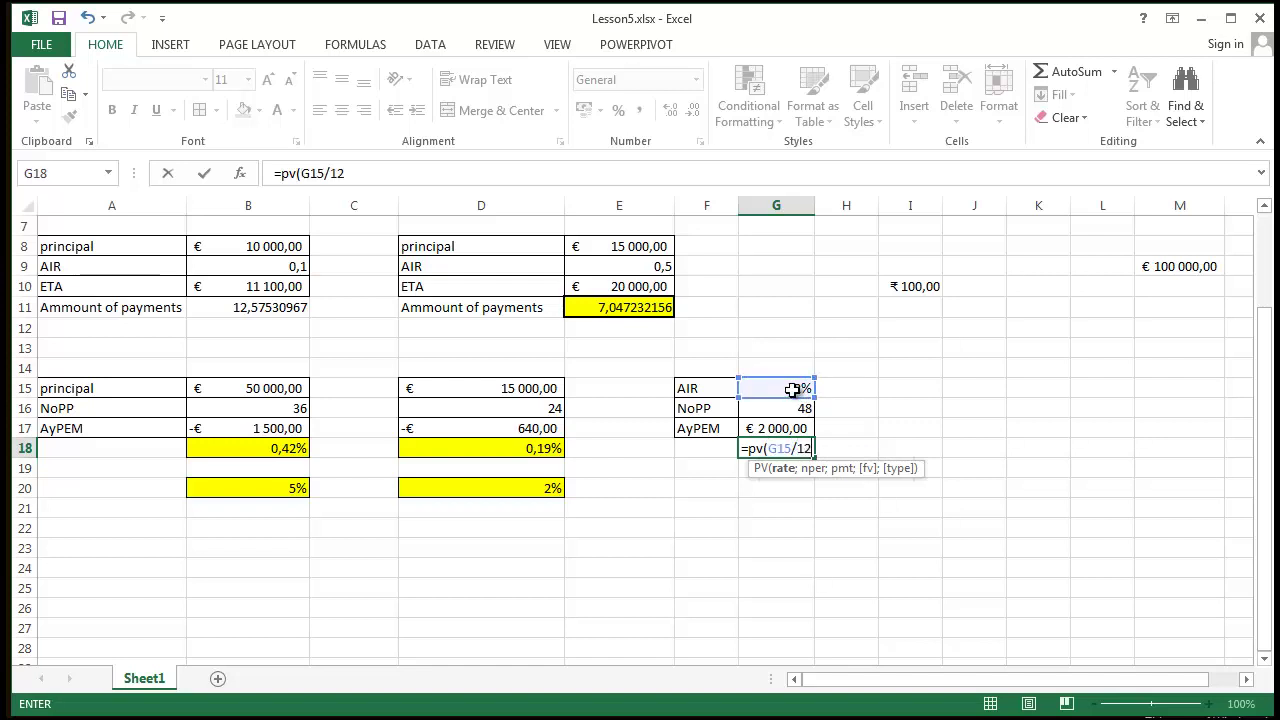
text(;)
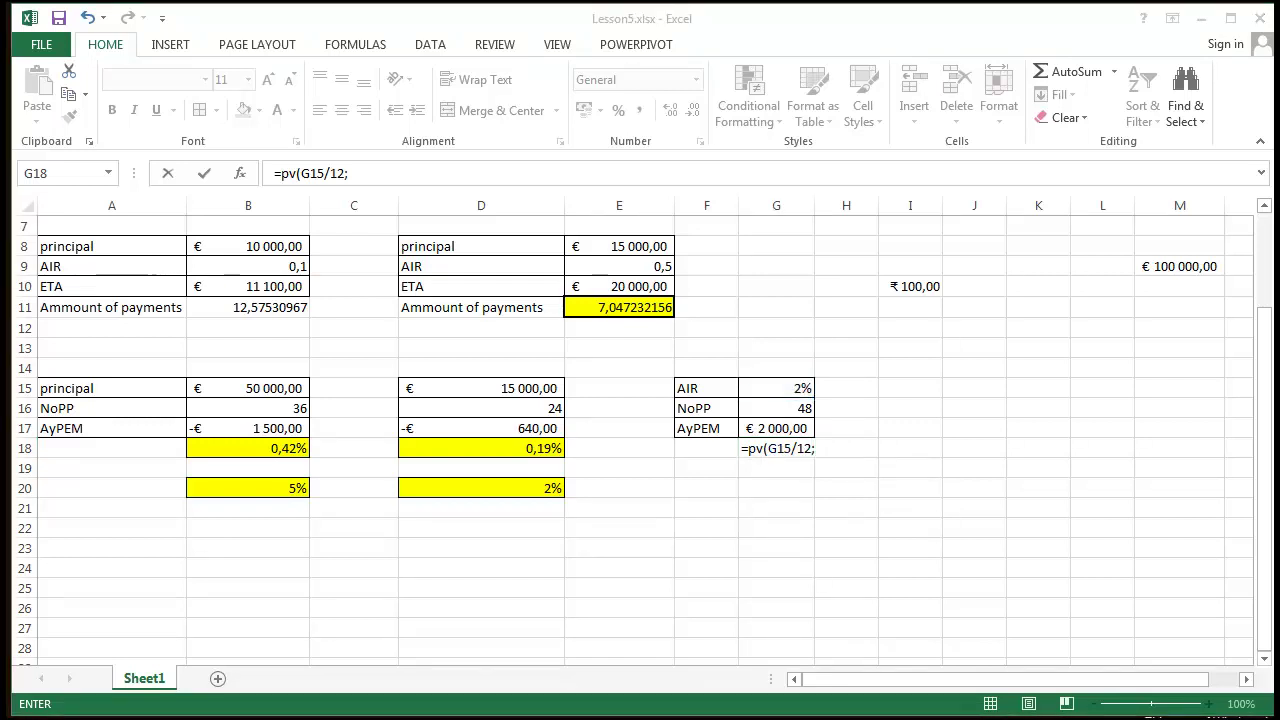
click(831, 496)
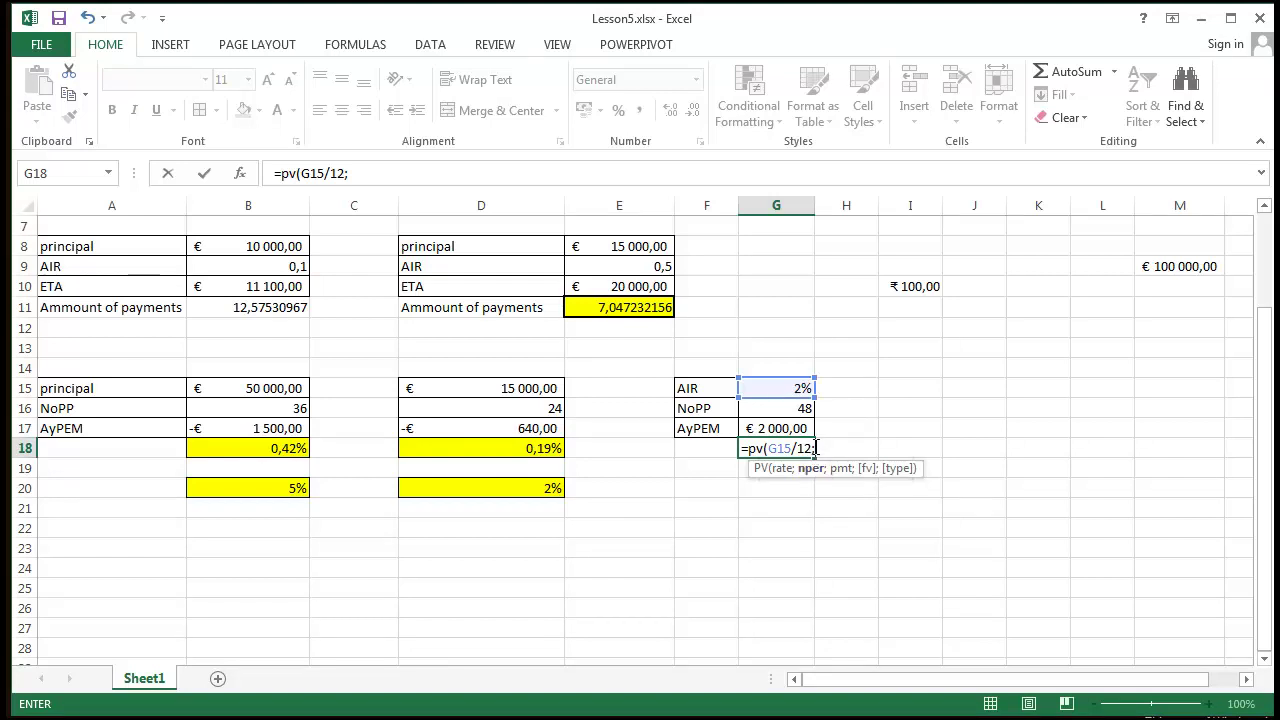
click(795, 407)
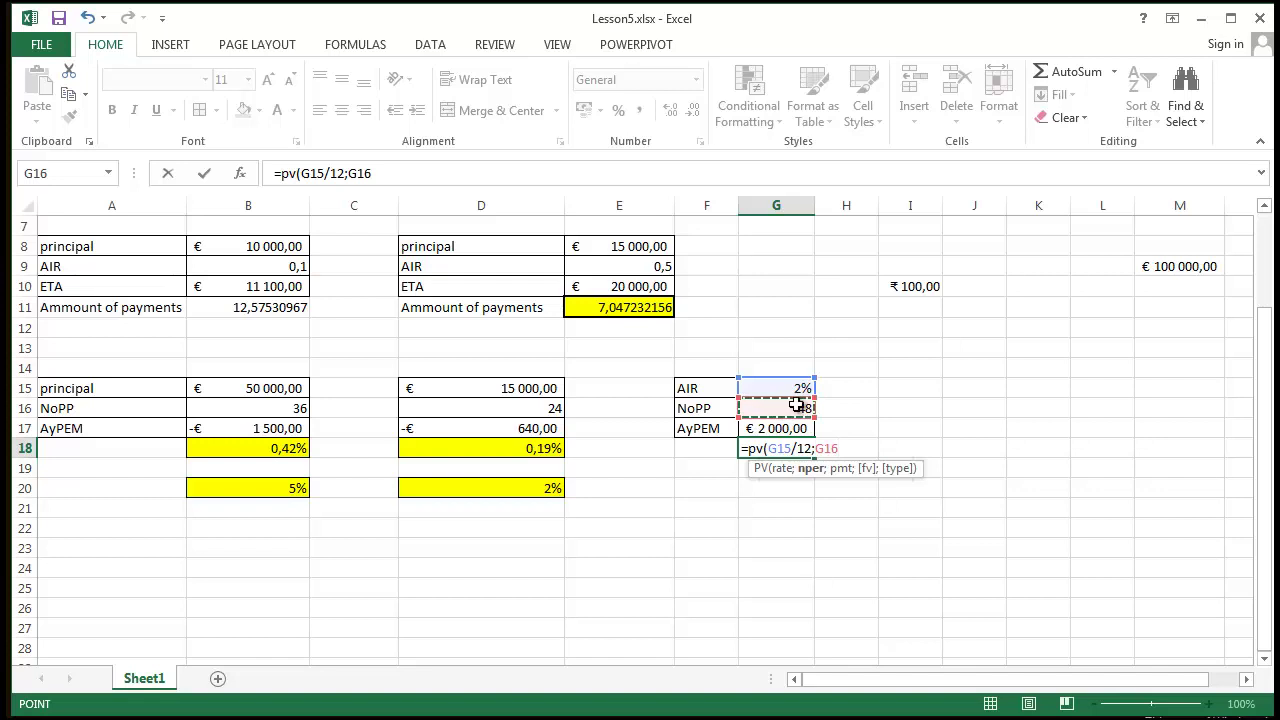
text(;)
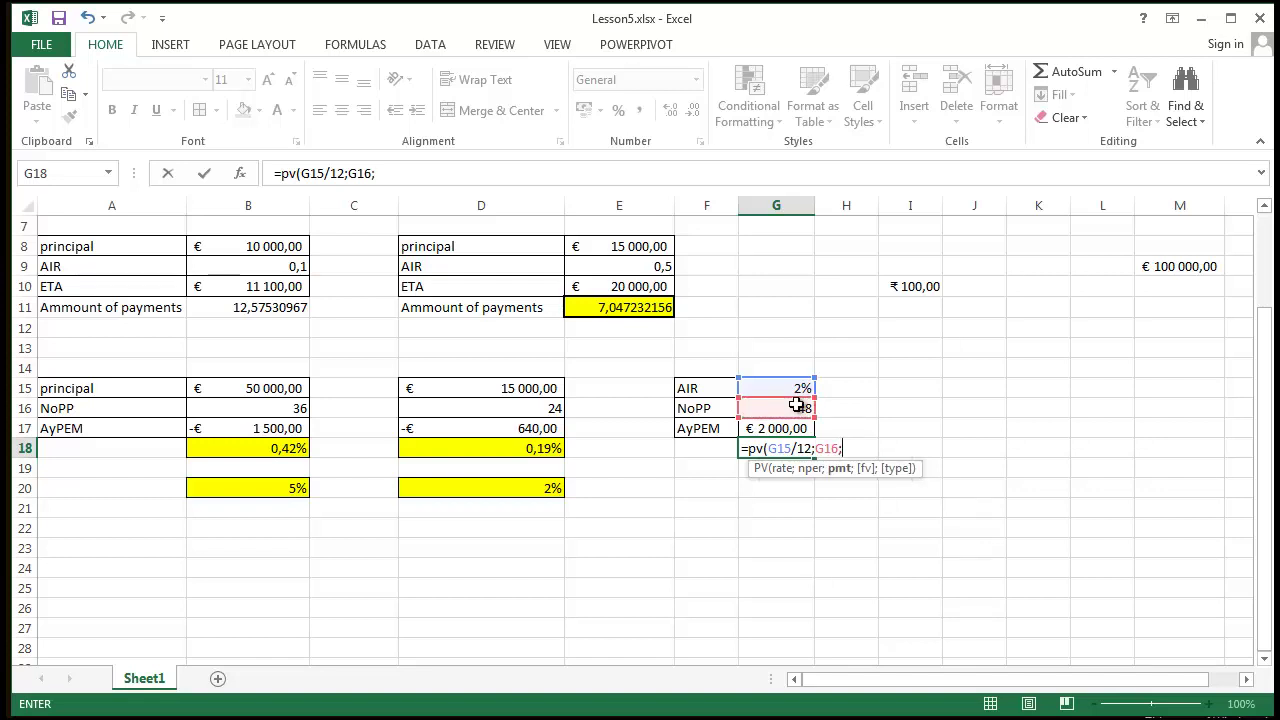
click(782, 428)
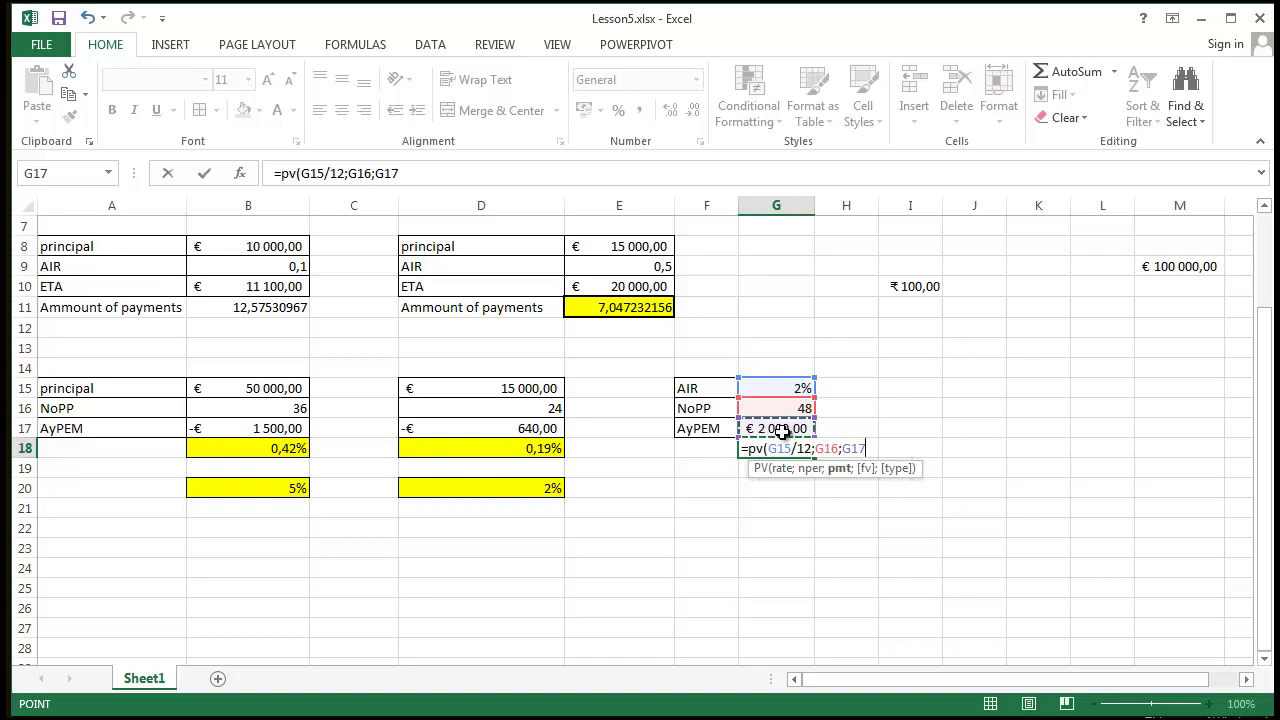
key(Return)
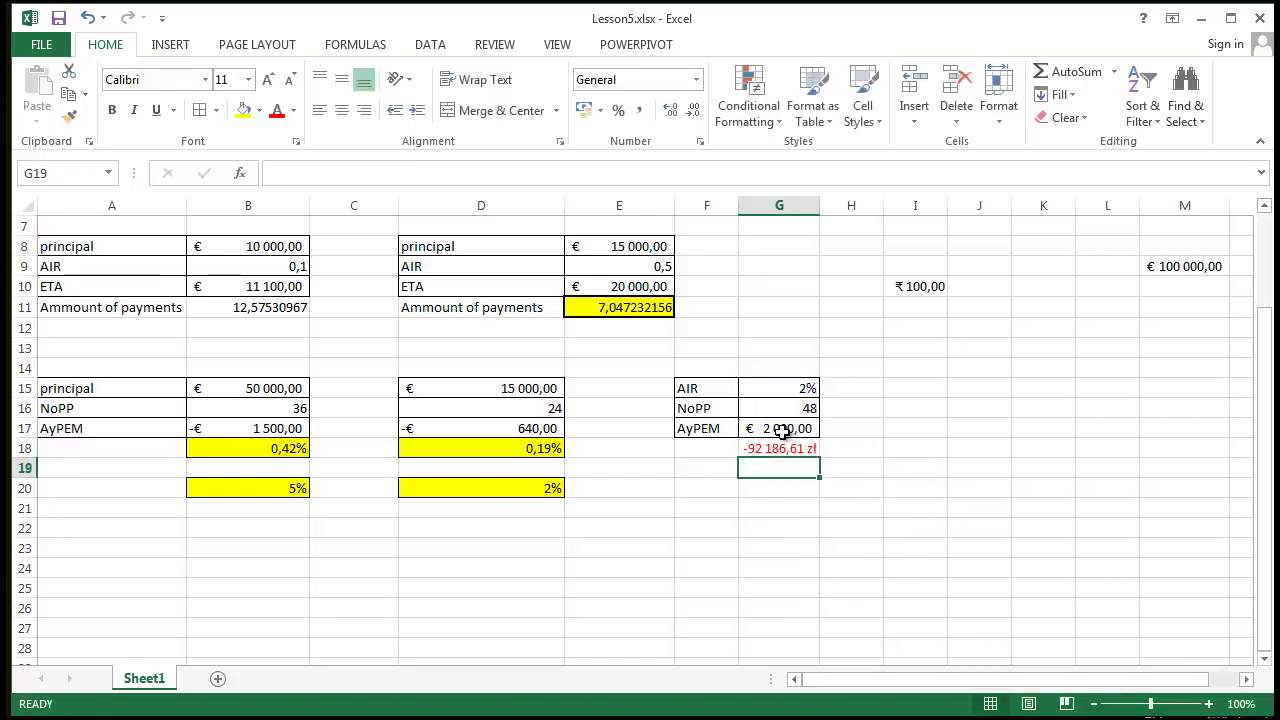
- Format the PV result in G18 as Euro accounting
click(778, 448)
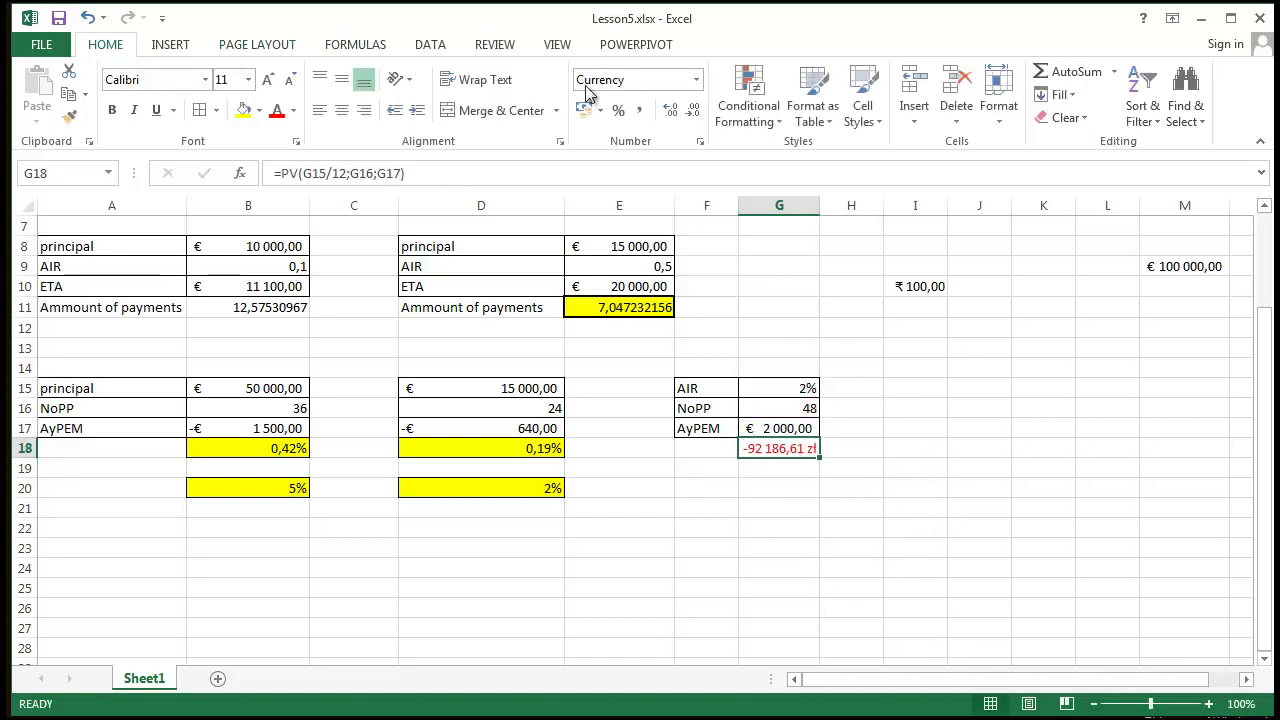
click(601, 112)
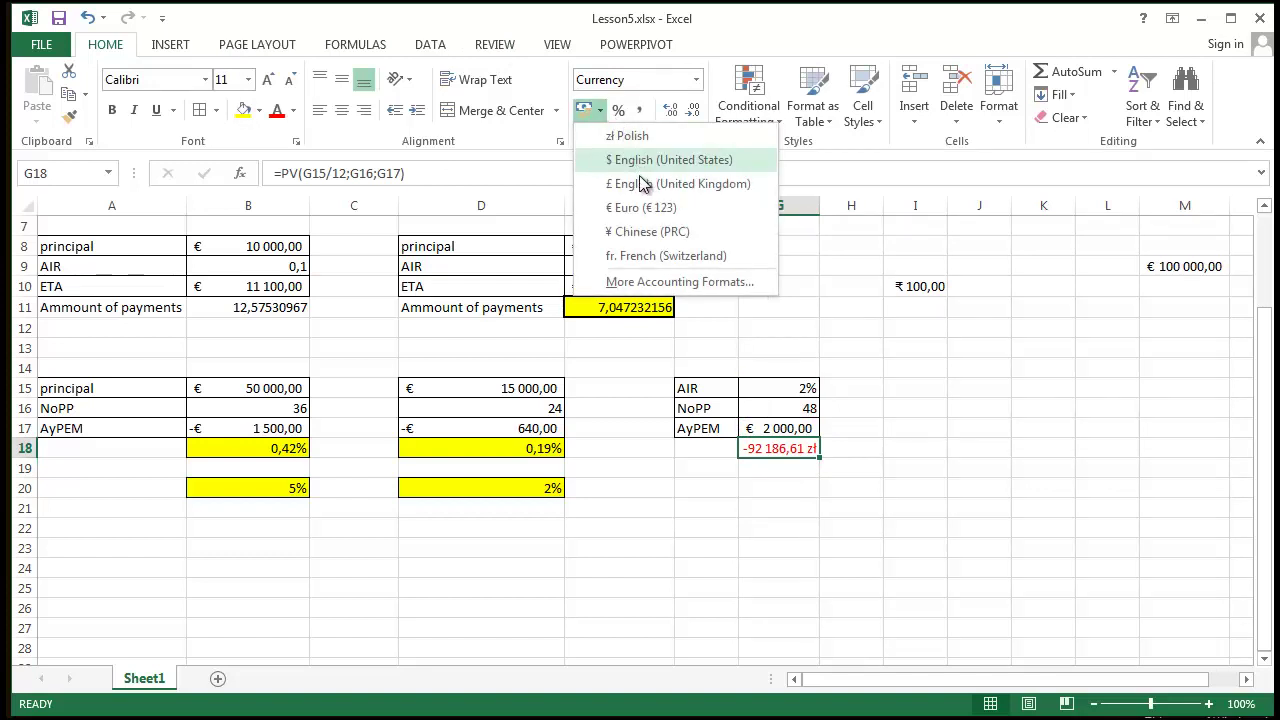
click(638, 212)
click(970, 468)
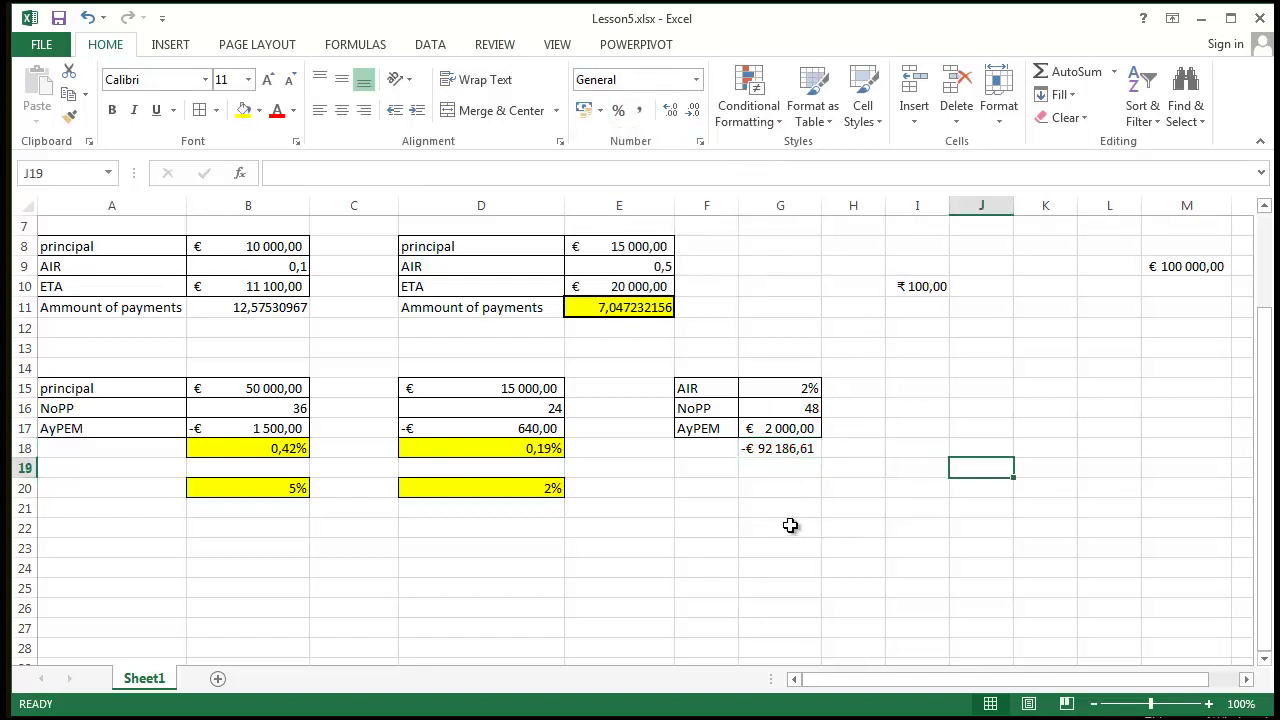
click(785, 451)
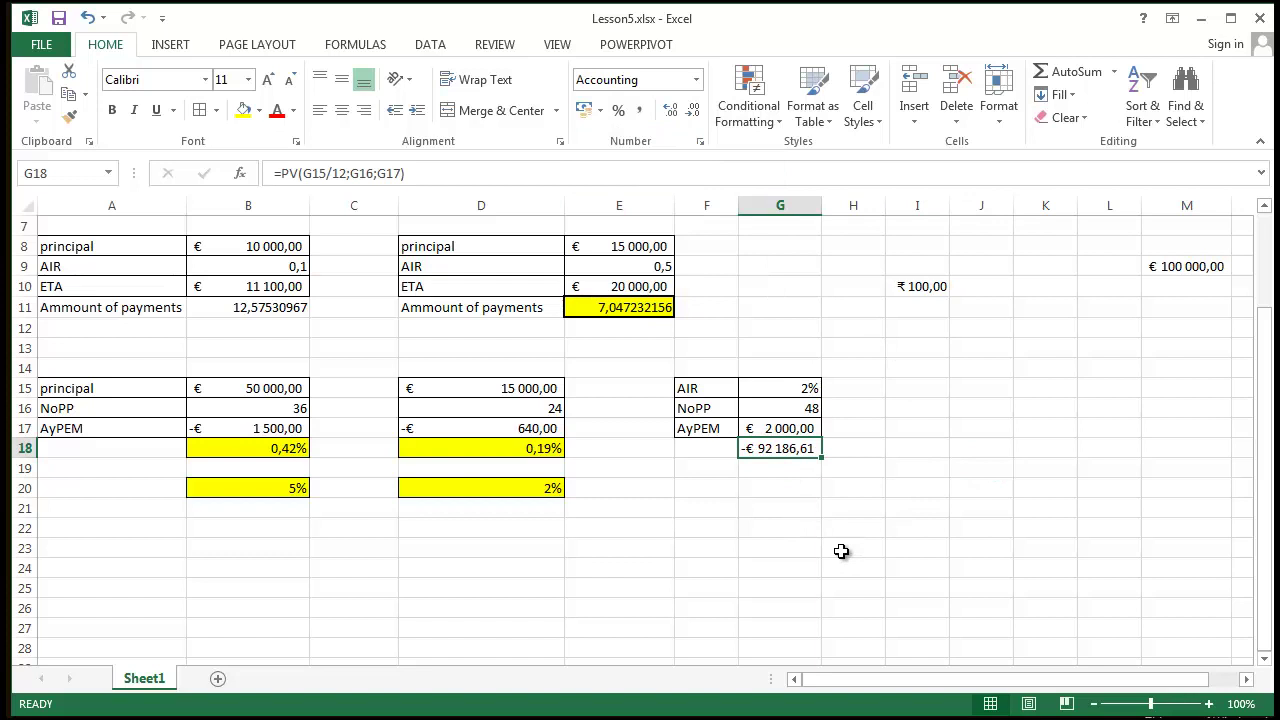
- Change the AyPEM value in G17 to -2000
double_click(767, 427)
text(-2000)
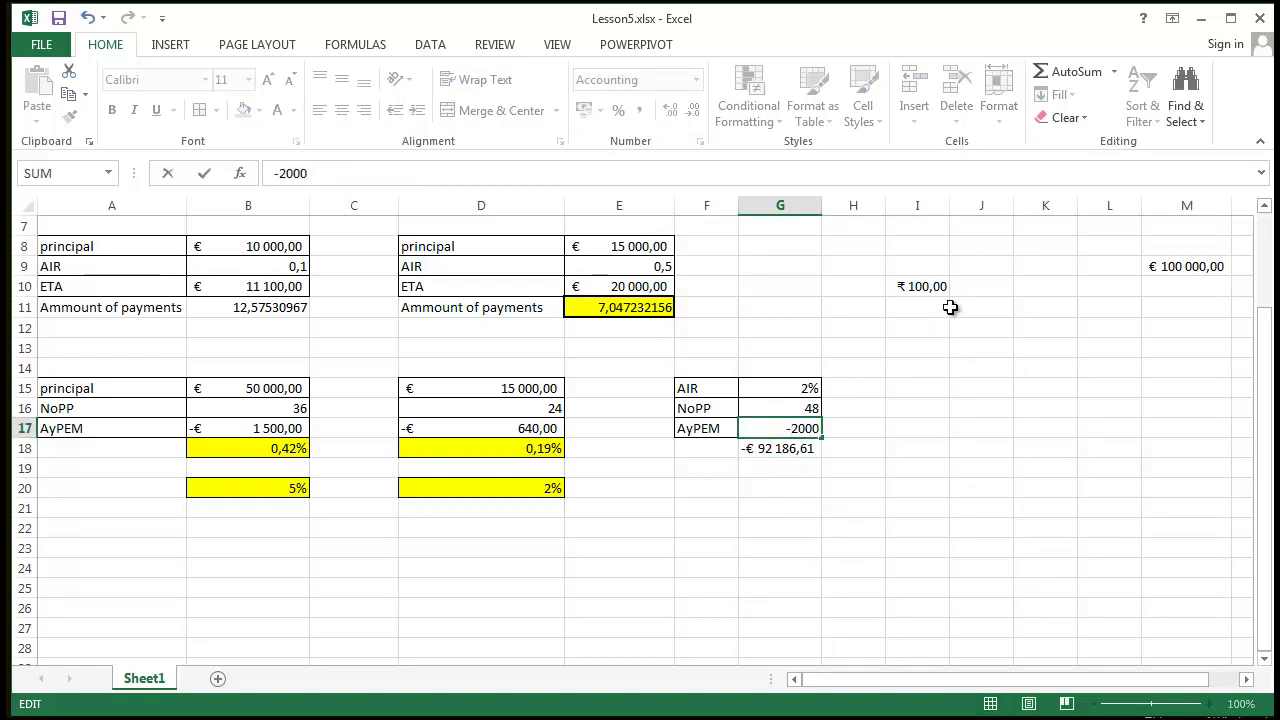
key(Return)
click(1046, 506)
click(805, 449)
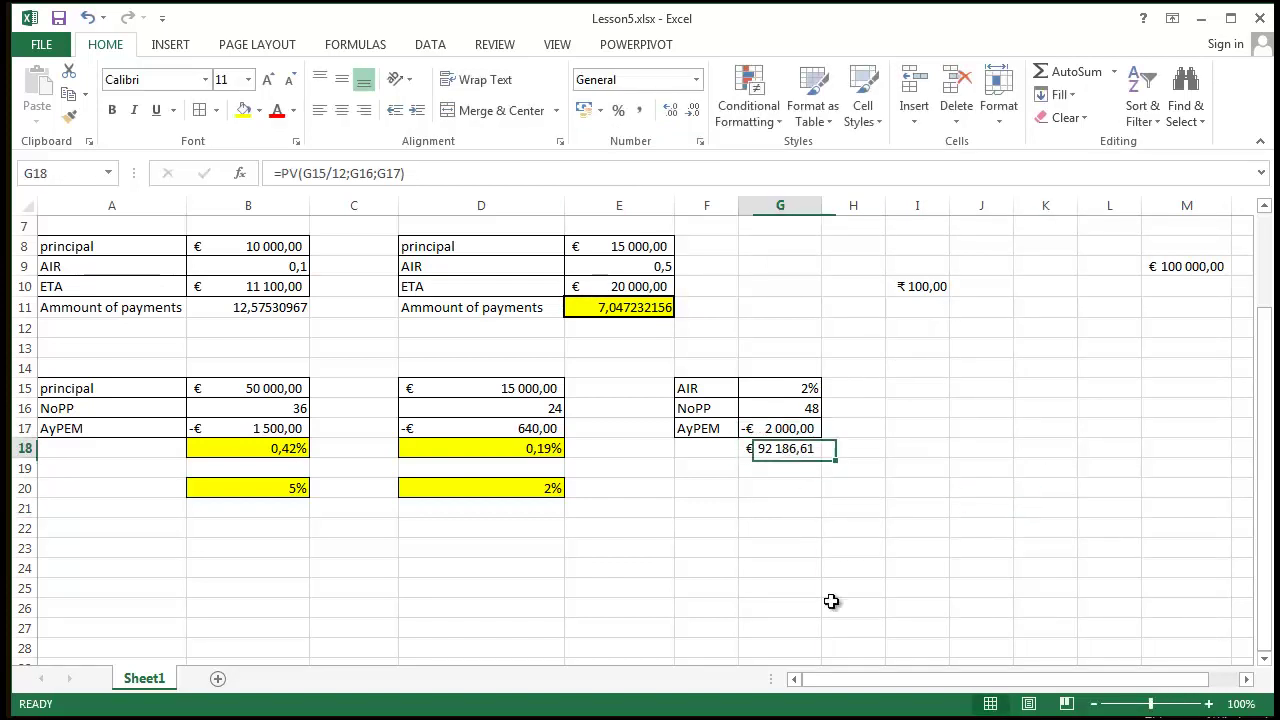
- Add a border around the PV result in G18
click(754, 527)
click(717, 445)
click(752, 450)
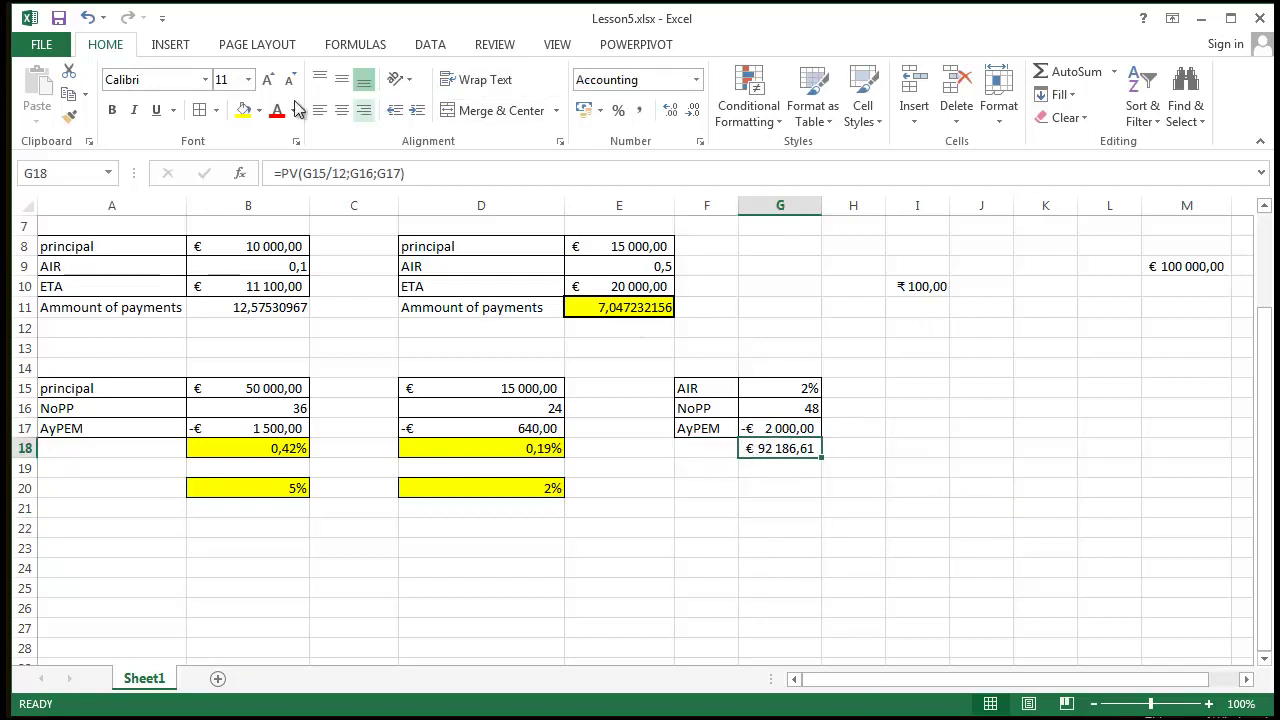
click(877, 548)
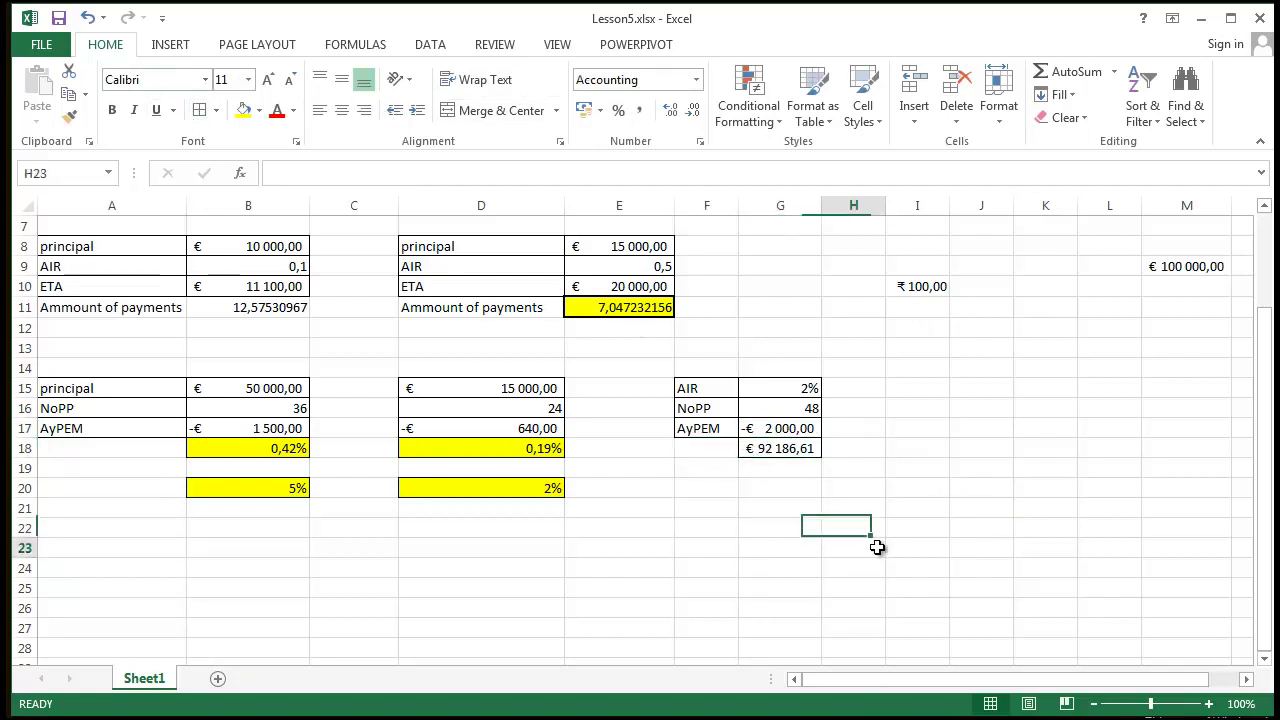
click(780, 451)
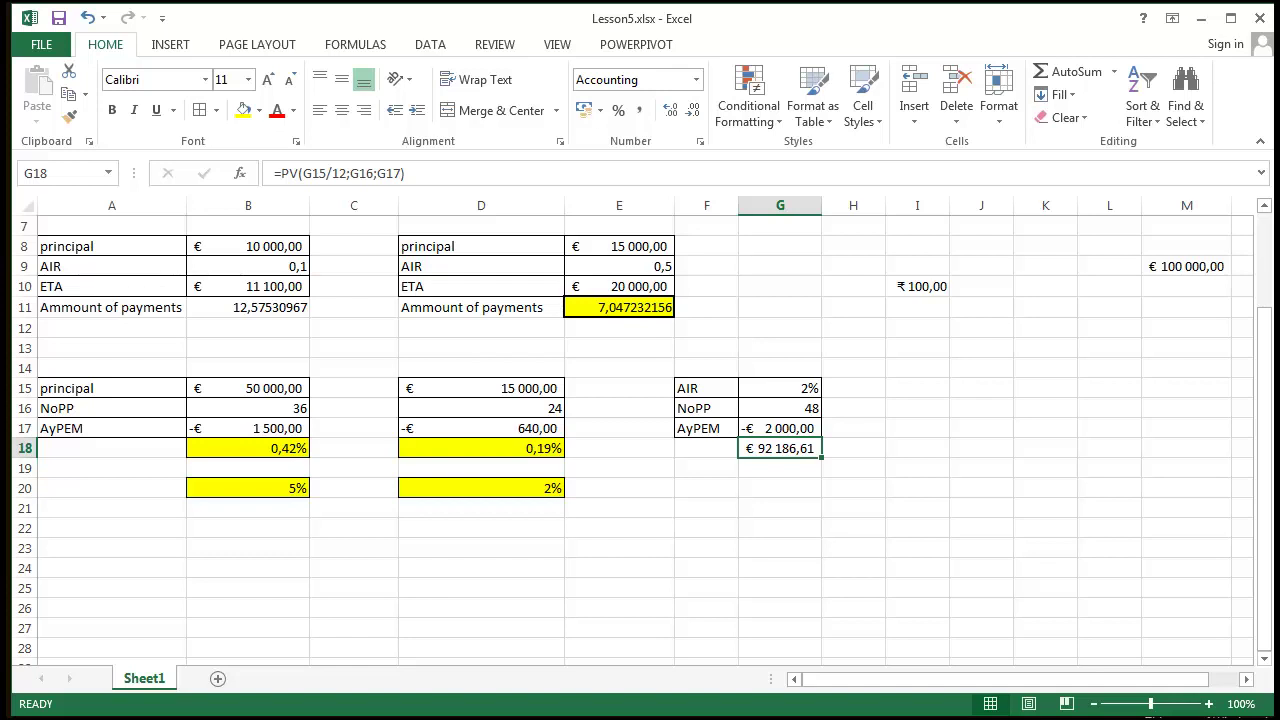
scroll(632, 440, down, 4)
scroll(632, 440, up, 4)
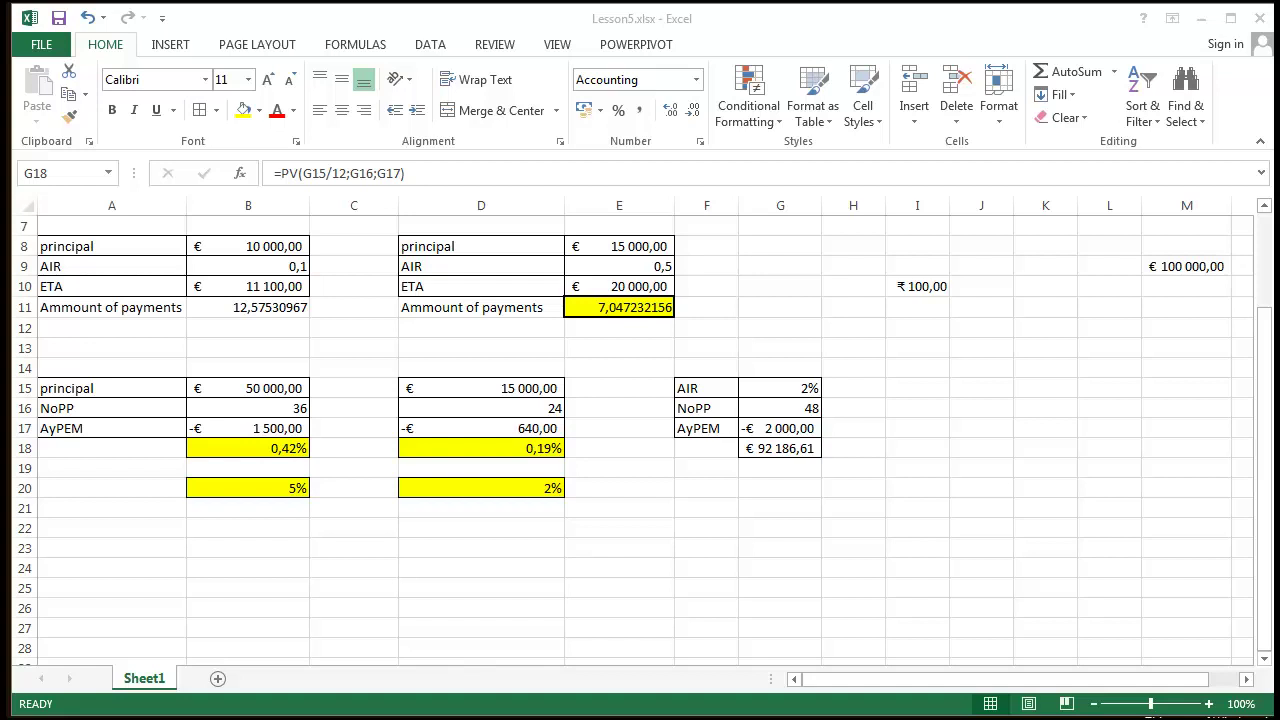
- Change the AIR value in G15 to 5%
click(806, 392)
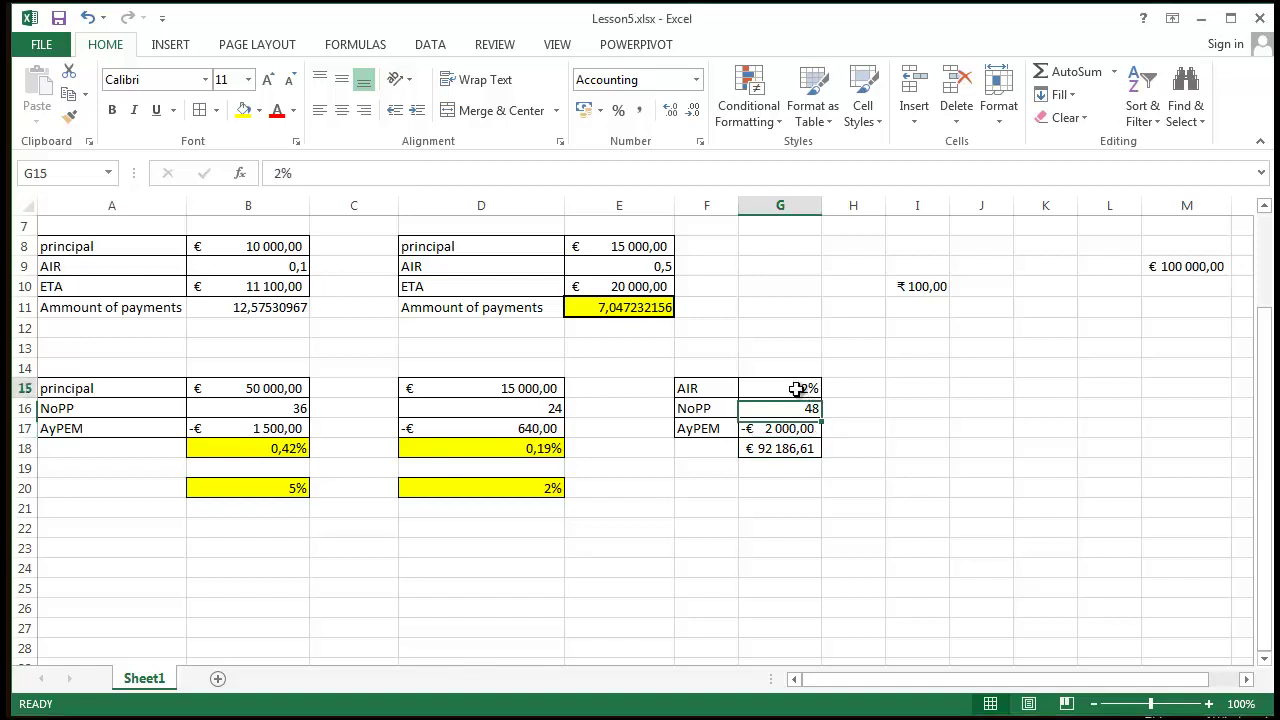
double_click(282, 173)
text(5)
key(Return)
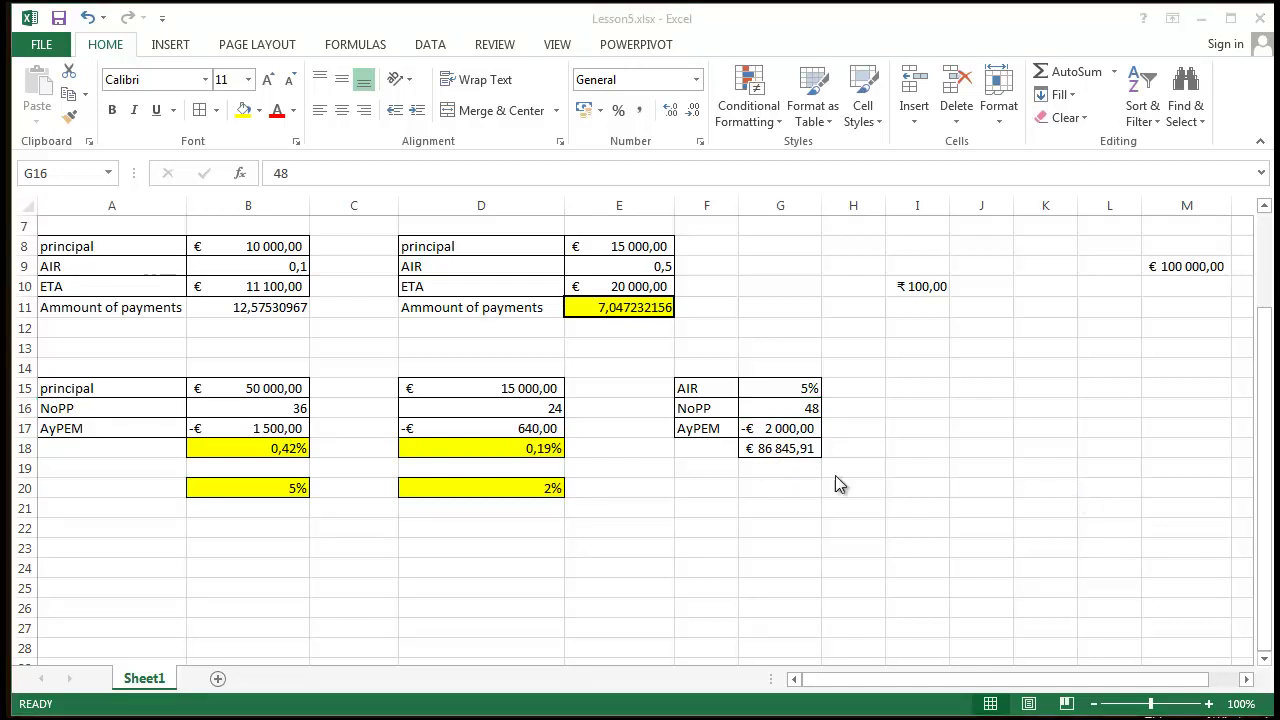
- Examine the arguments of the PV formula in G18 and the input cells it refers to
click(760, 460)
click(357, 173)
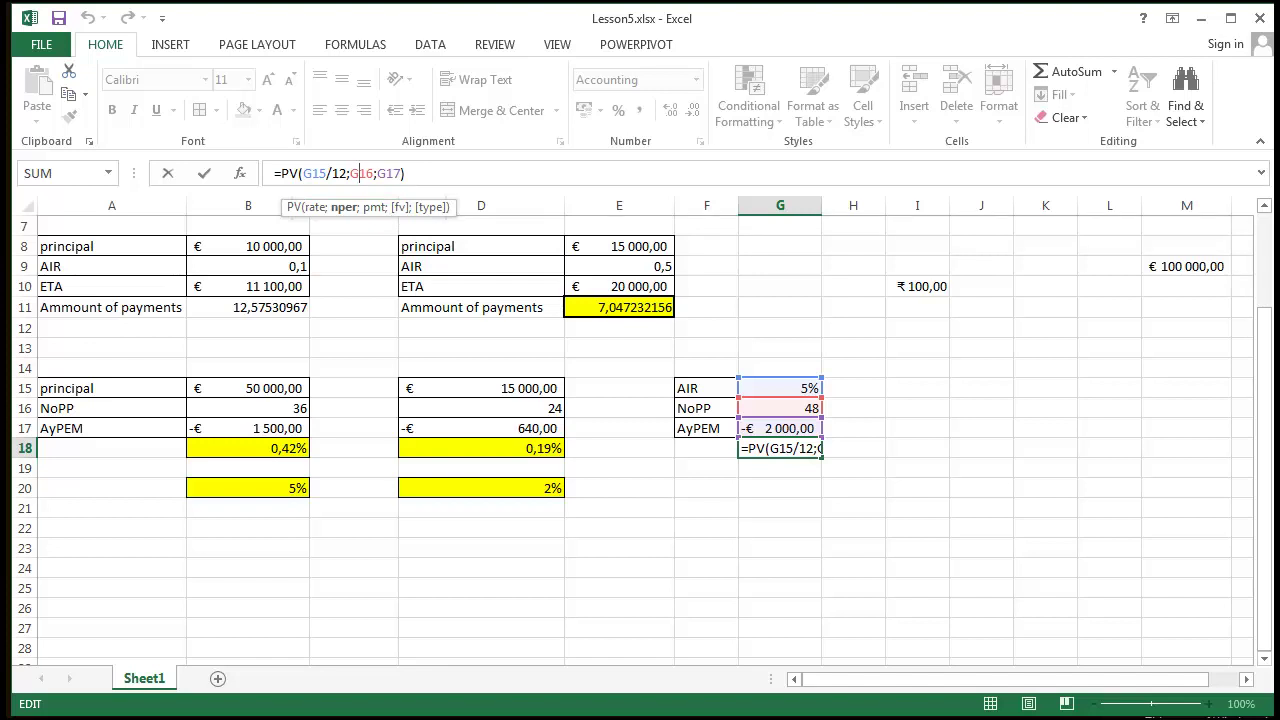
drag(396, 175, 401, 181)
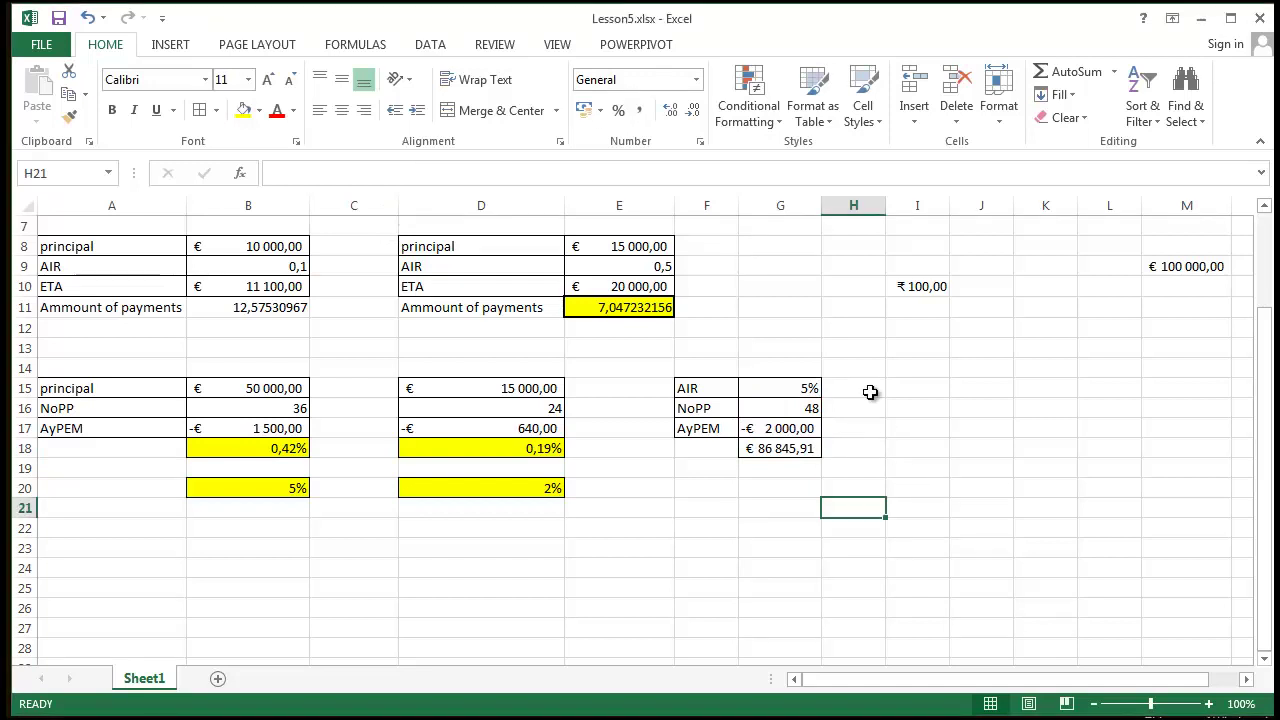
click(869, 391)
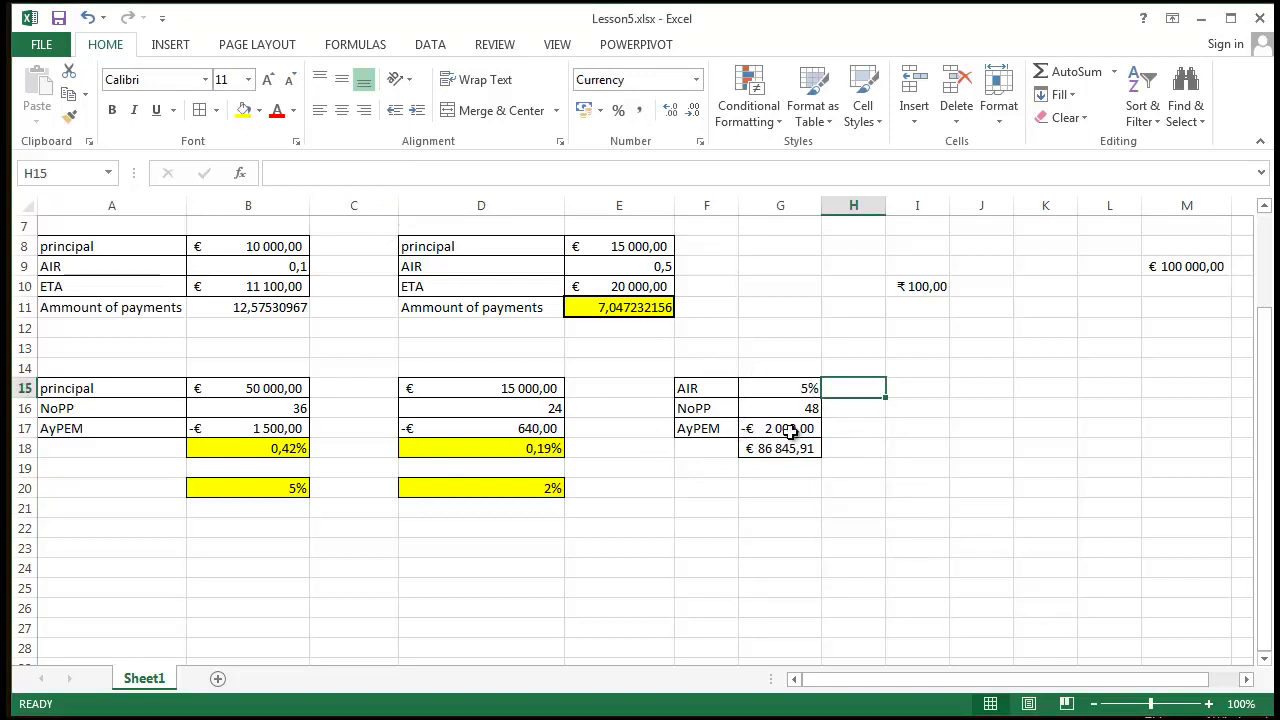
drag(660, 369, 858, 464)
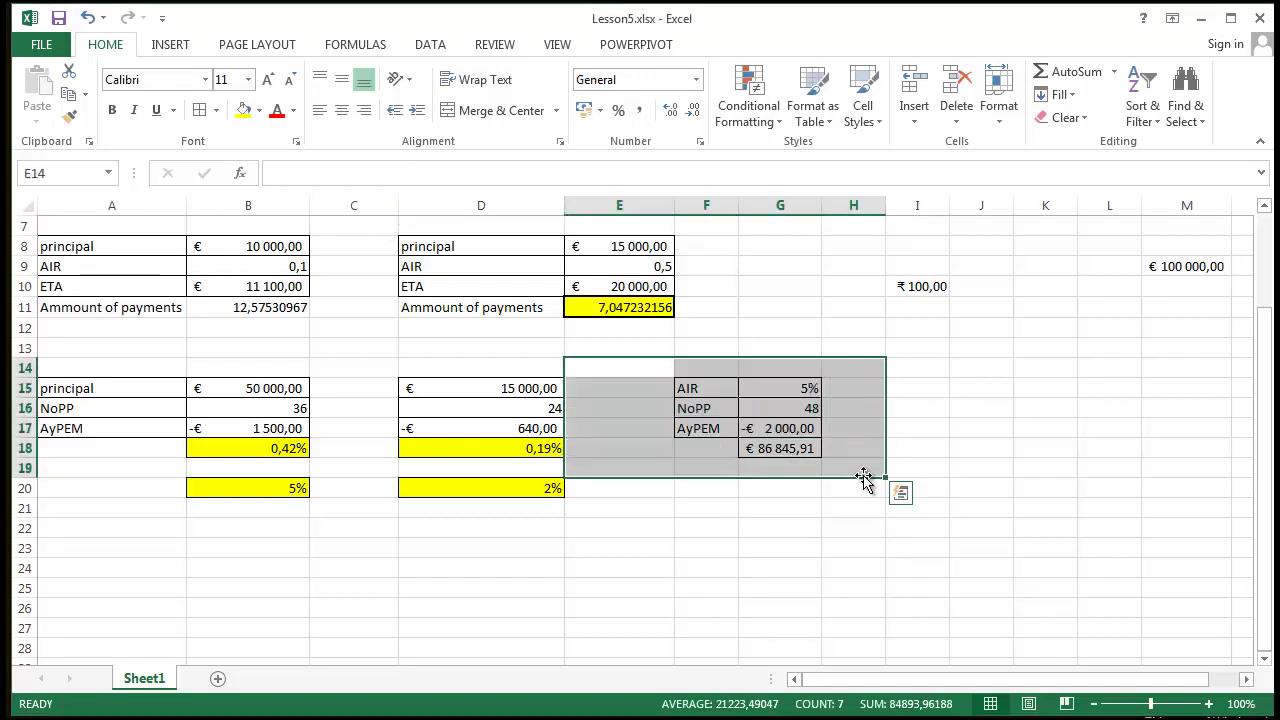
click(857, 505)
click(808, 455)
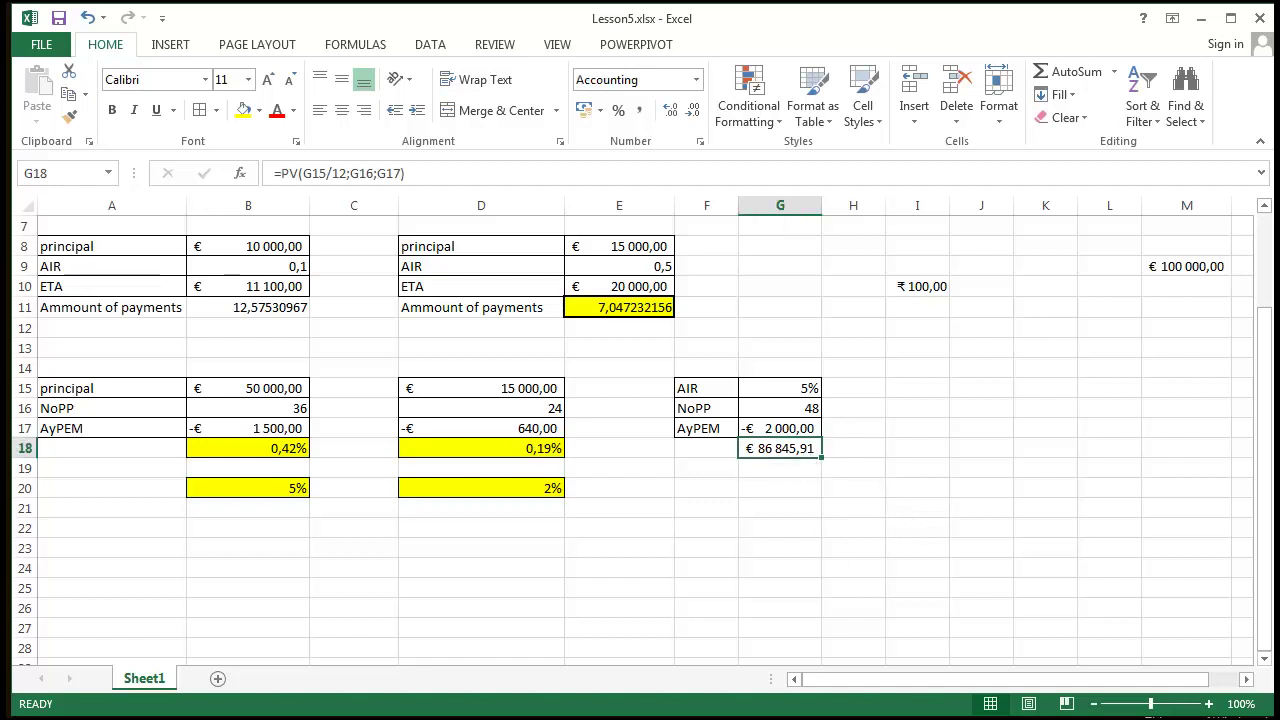
click(999, 551)
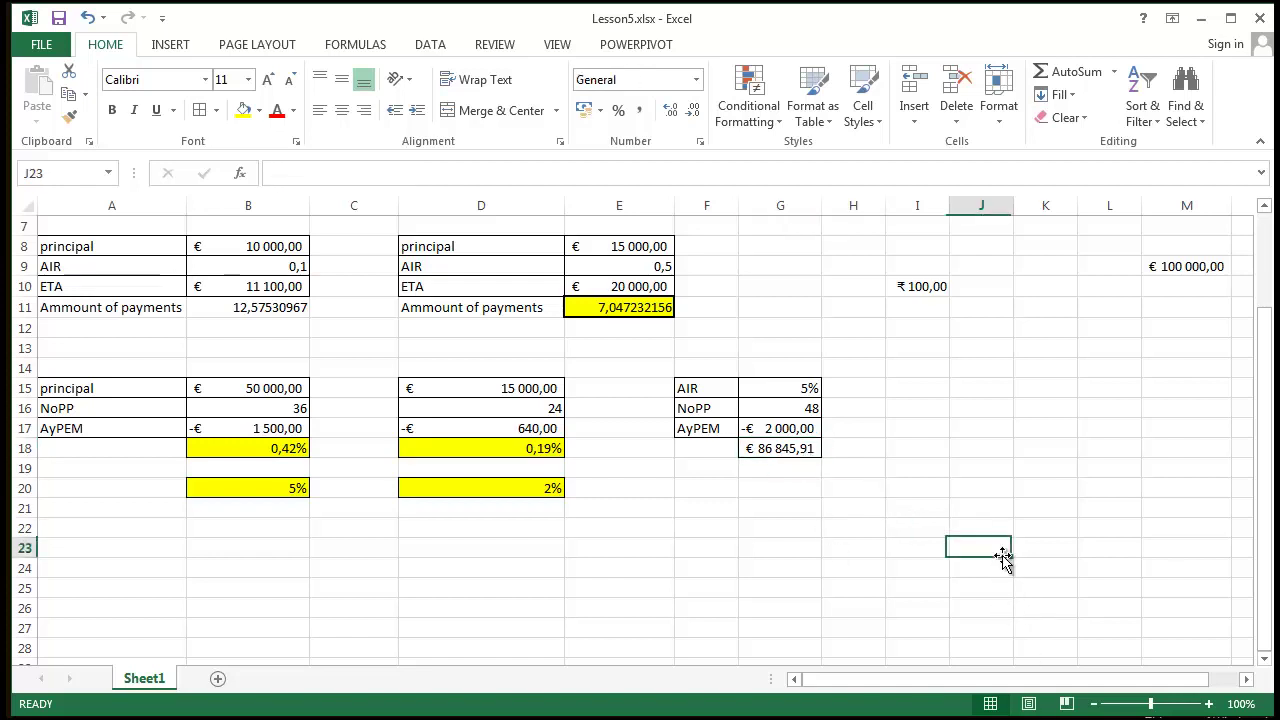
- Fill the PV result cell G18 with yellow
click(785, 449)
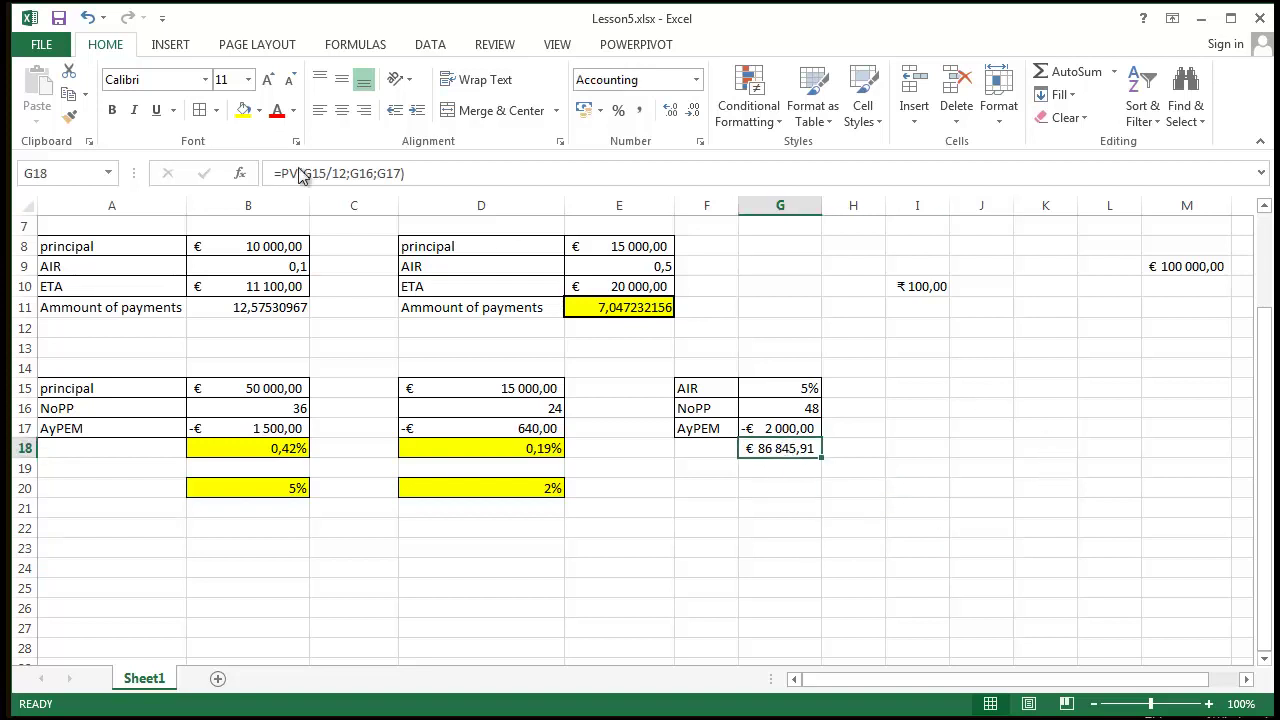
click(243, 110)
click(985, 502)
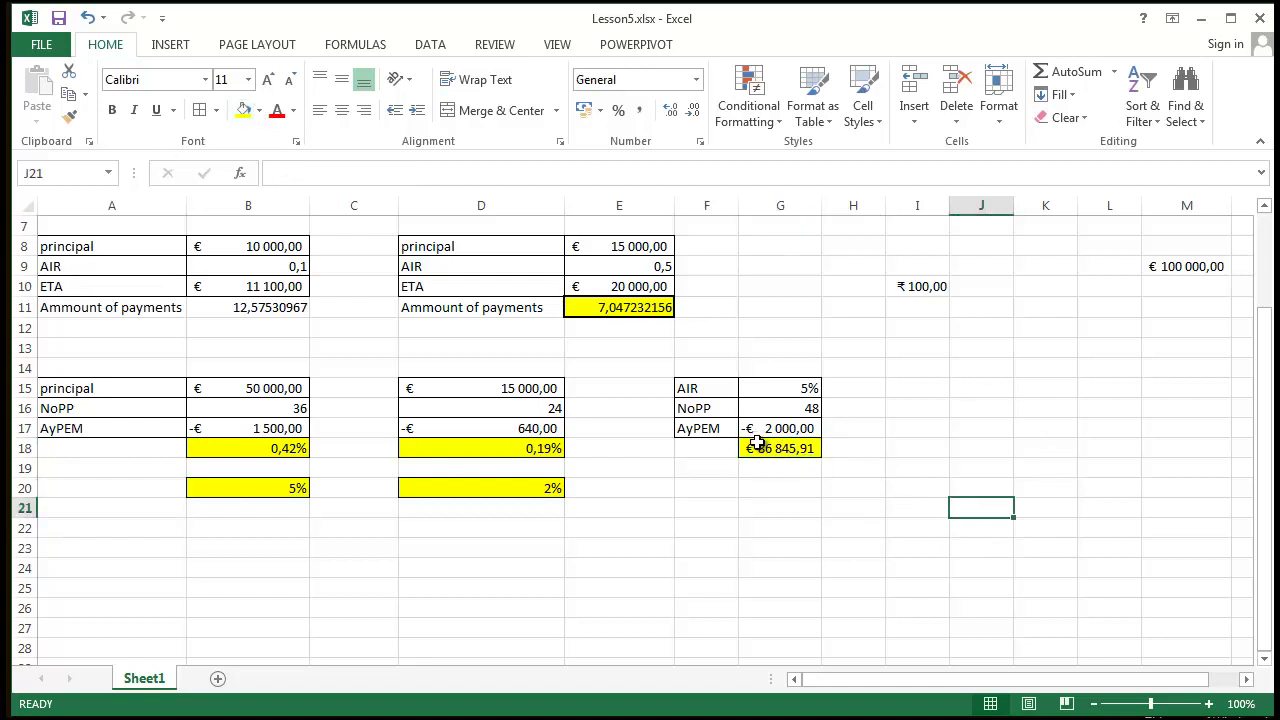
click(760, 449)
click(794, 482)
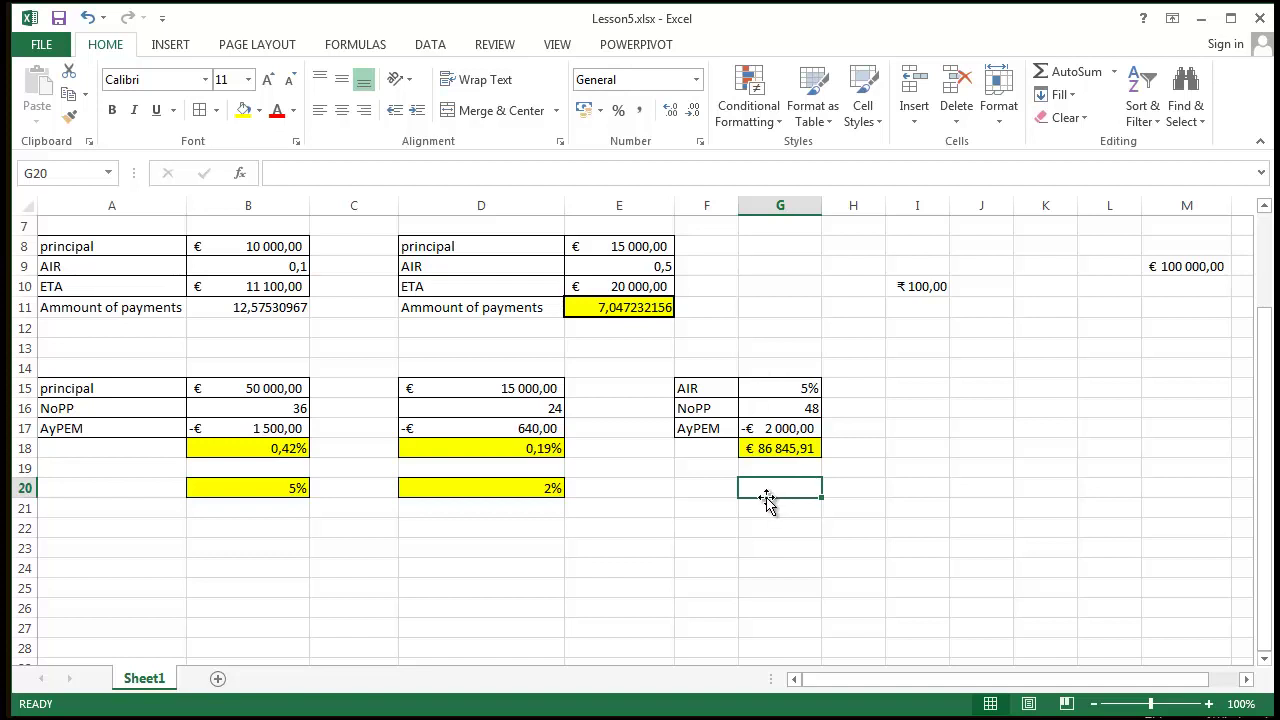
click(810, 391)
click(860, 407)
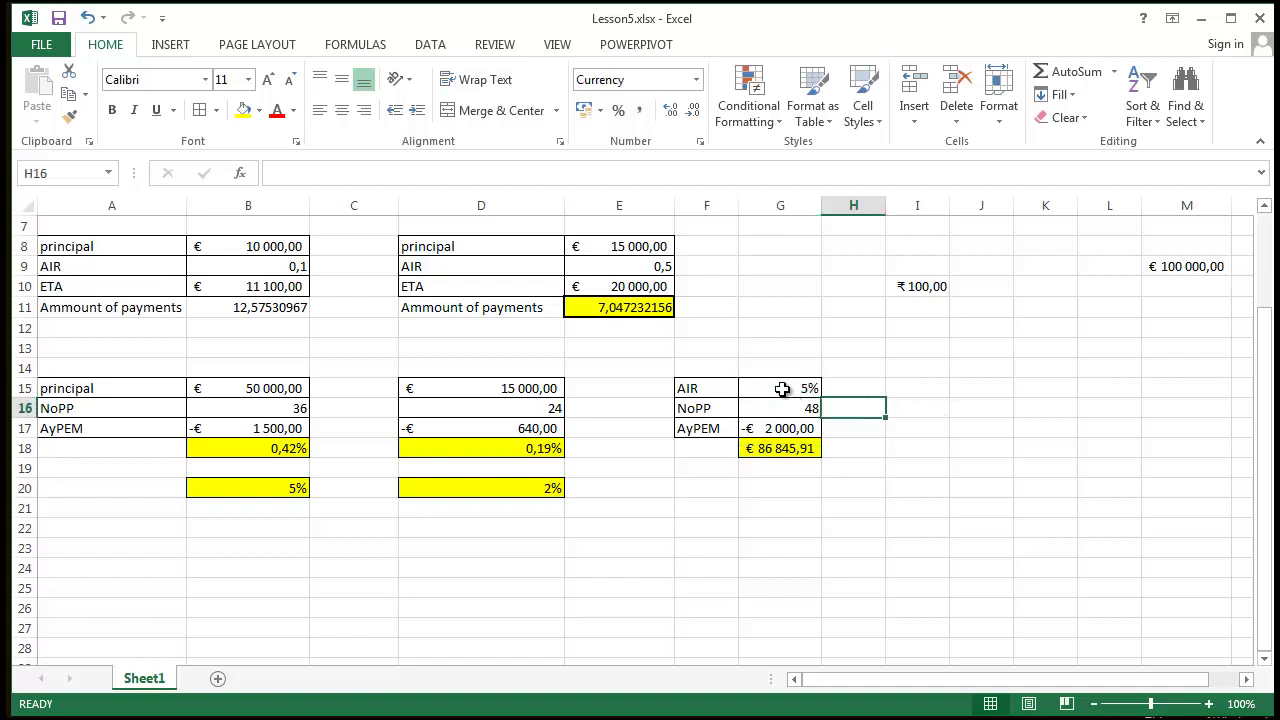
- Enter 15% as the second example's AIR in H15, formatting the cell as a percentage
click(791, 388)
click(850, 391)
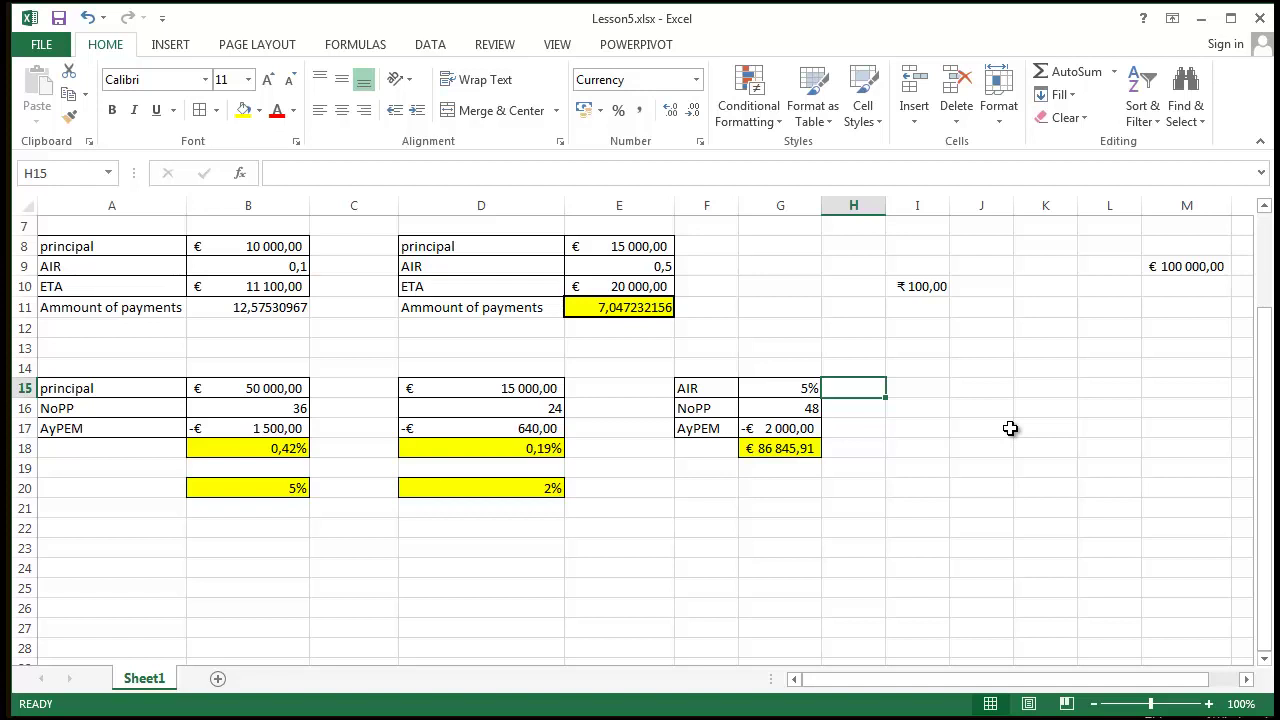
text(15%)
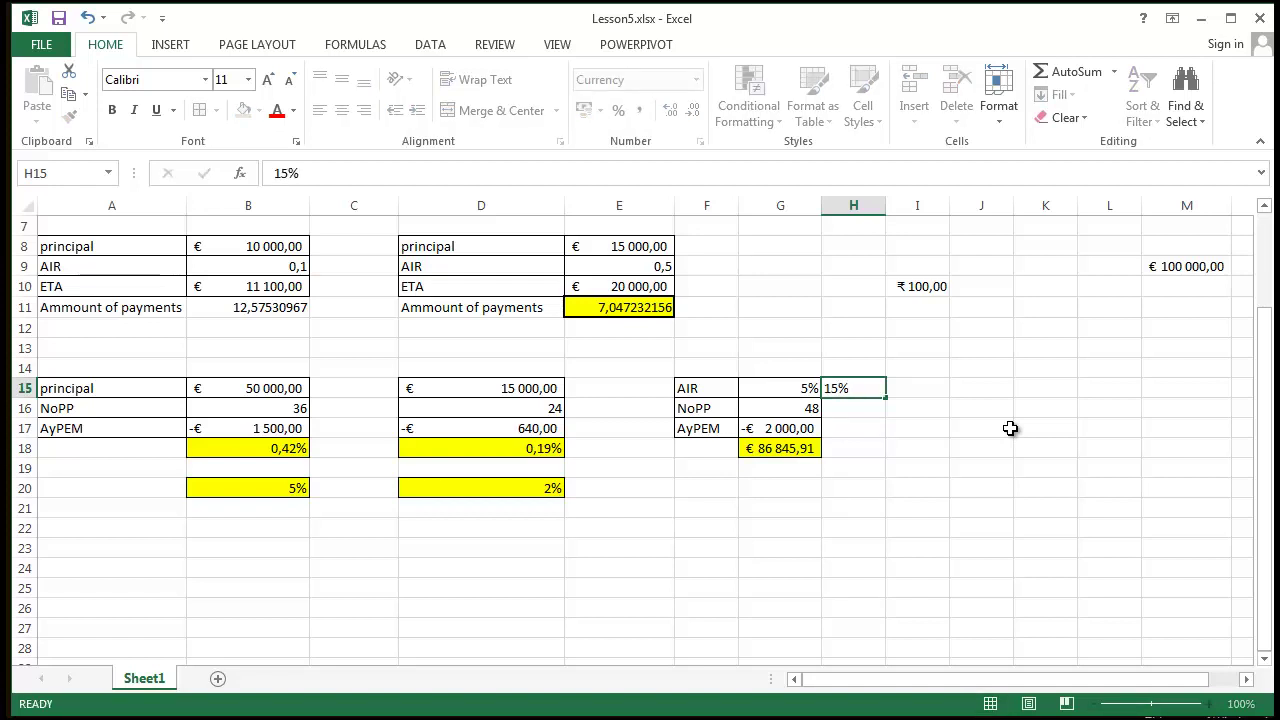
key(Return)
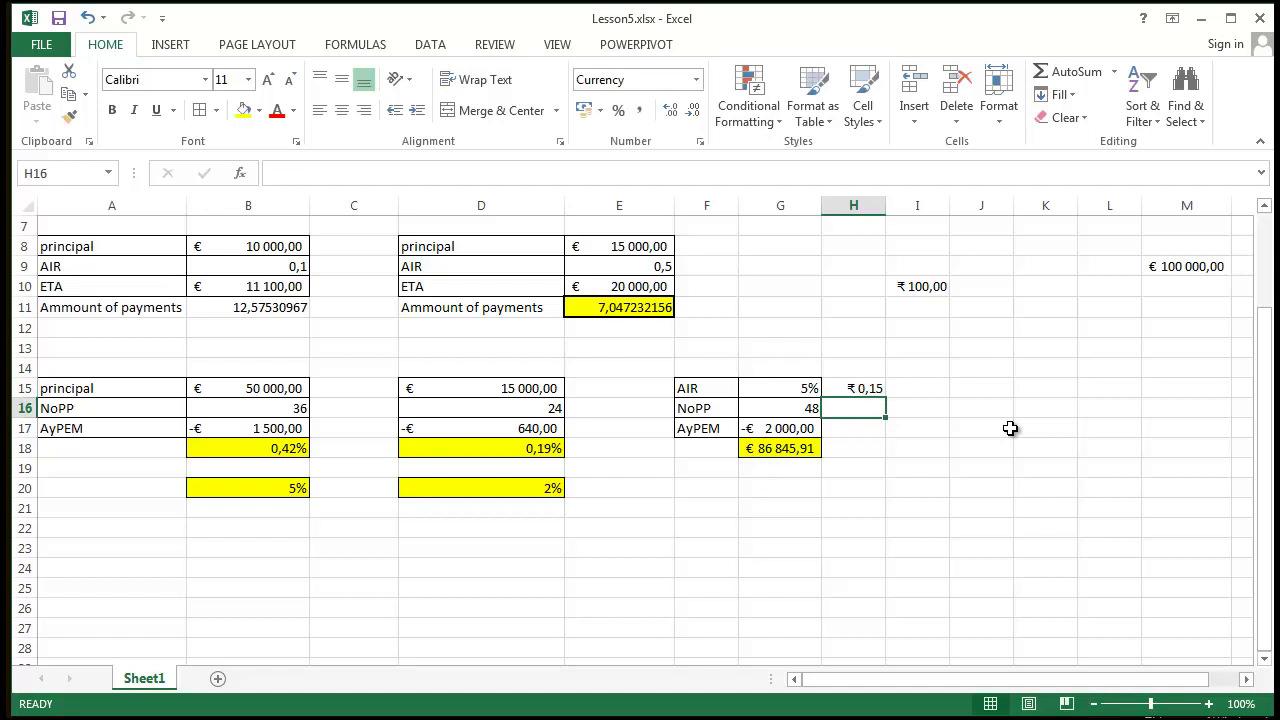
click(864, 389)
text(15)
key(Return)
click(866, 390)
click(618, 110)
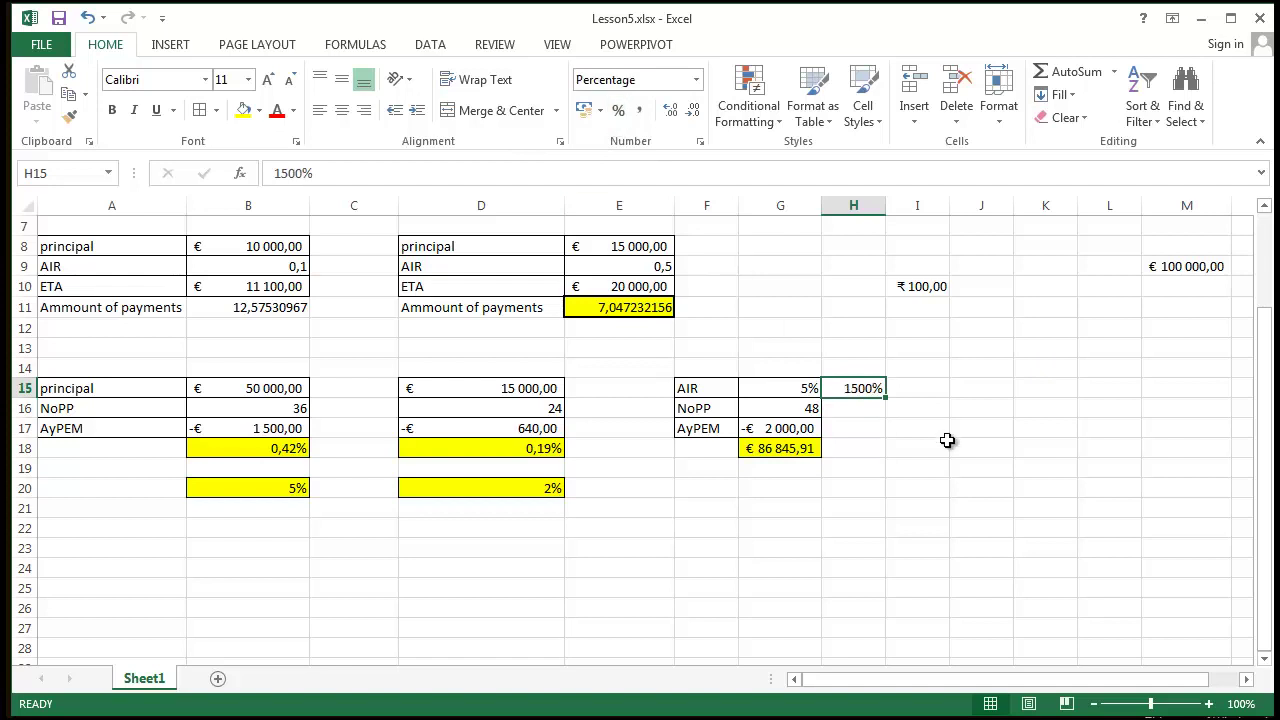
text(15)
key(Return)
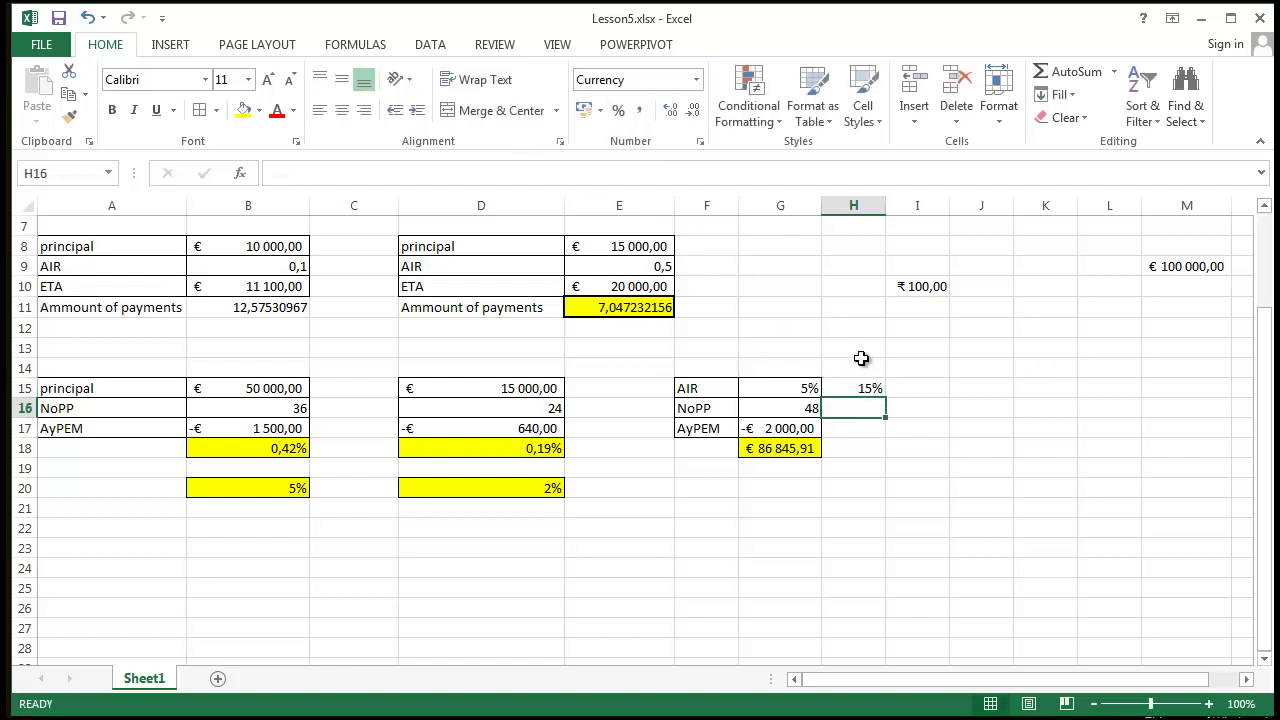
- Enter 48 as the NoPP in H16 and 50000 as the AyPEM in H17
text(48)
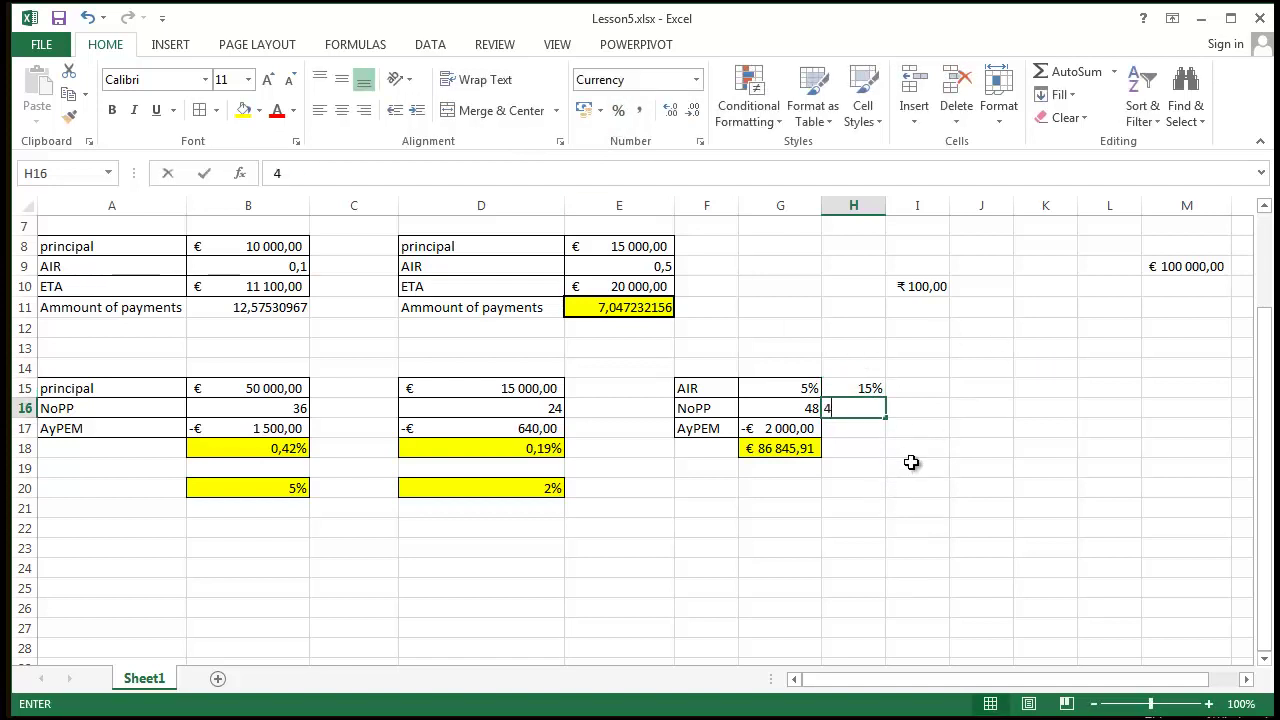
key(Return)
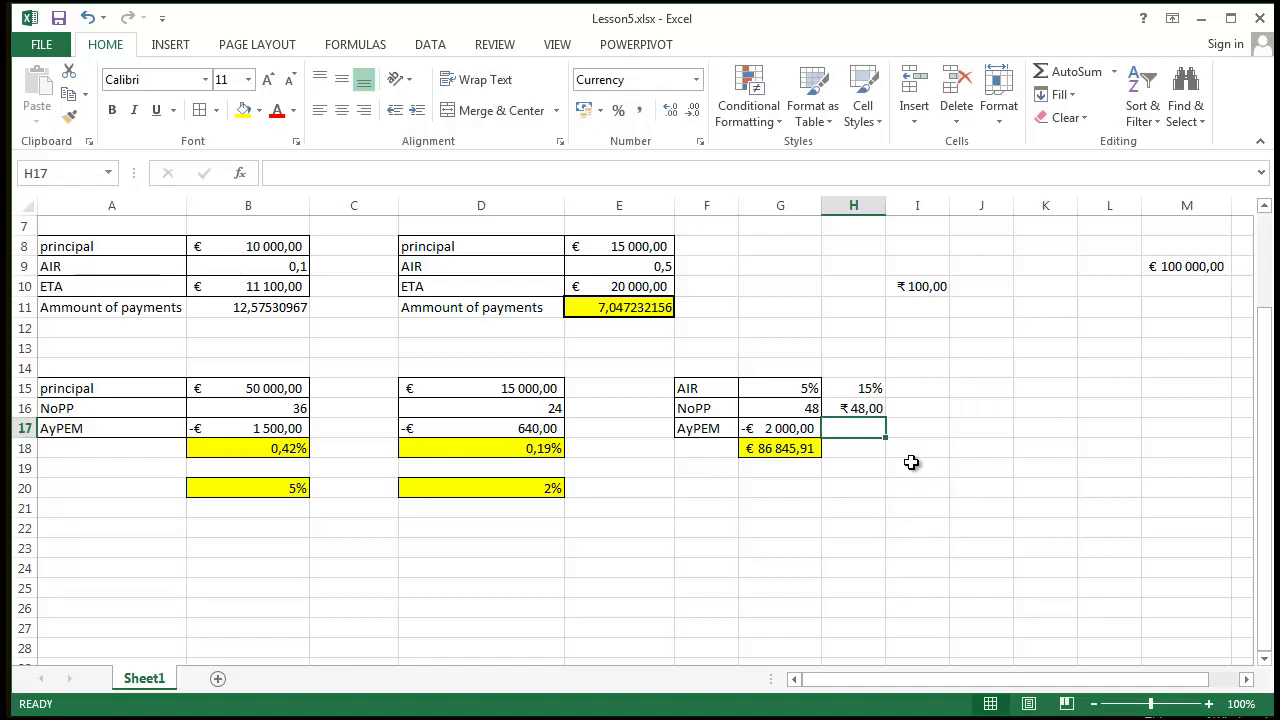
text(50 000)
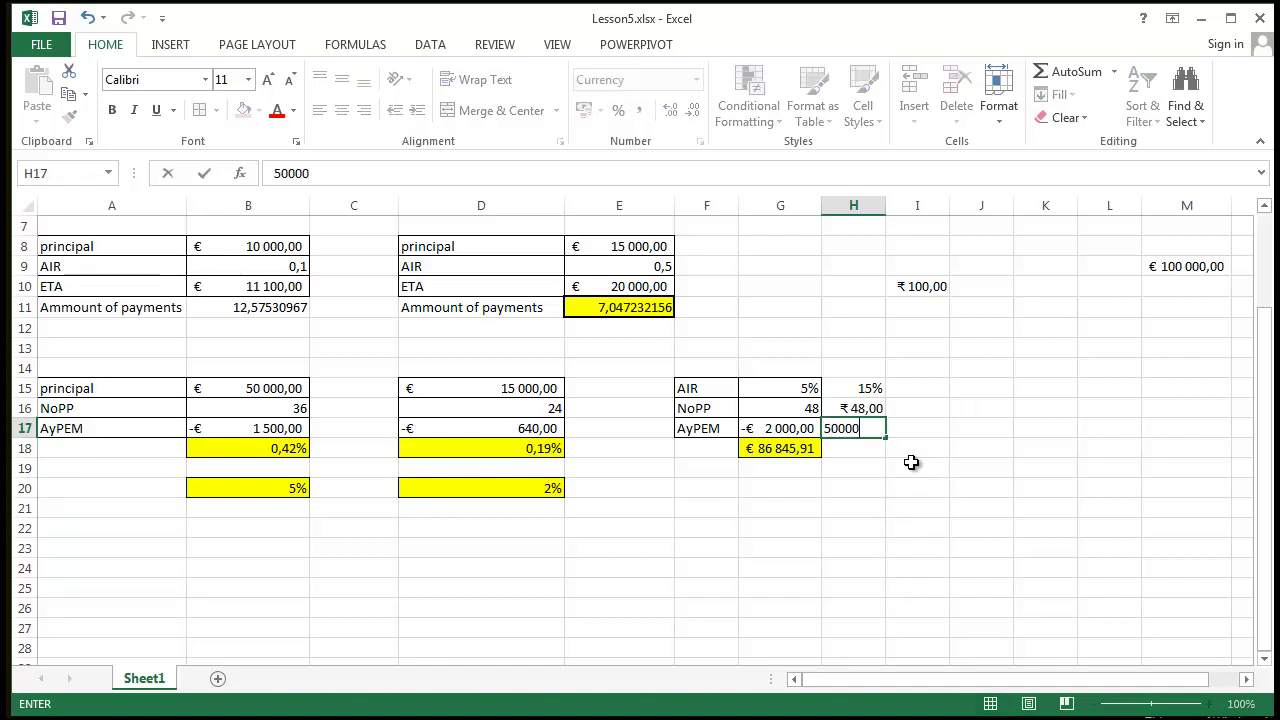
key(Return)
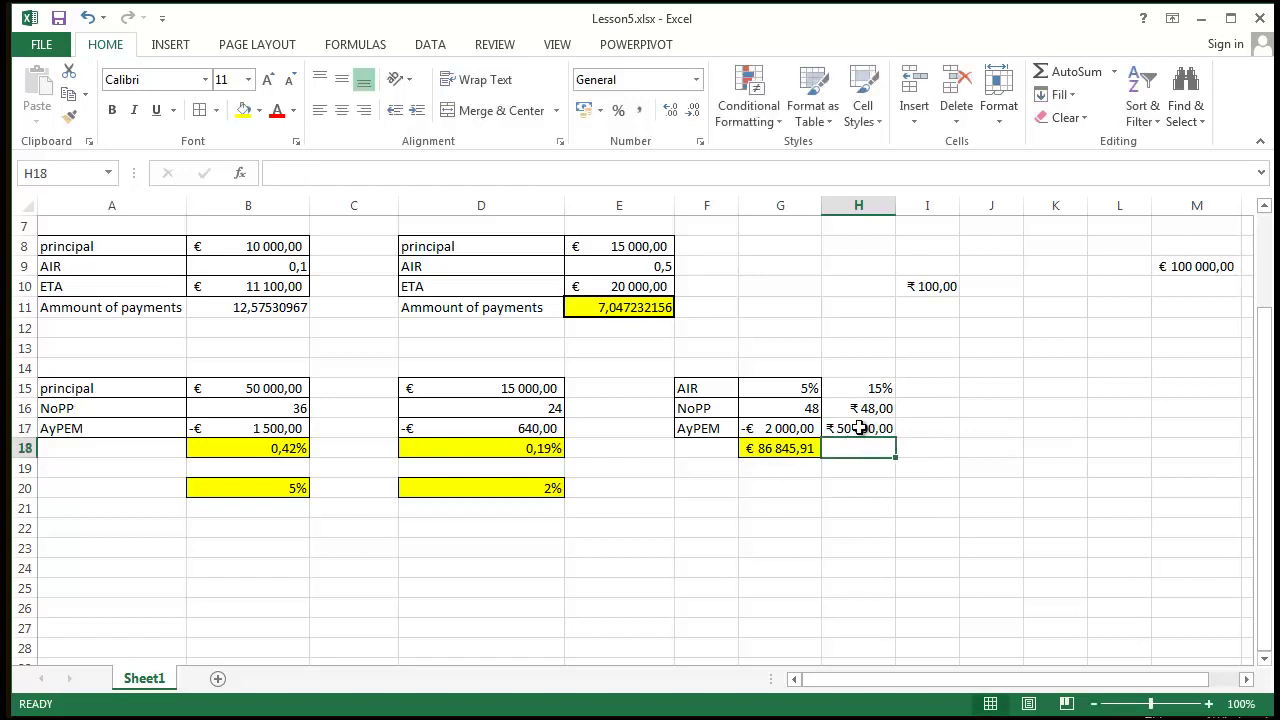
- Format the AyPEM in H17 as Euro currency and the NoPP in H16 as a General number
click(858, 428)
click(601, 111)
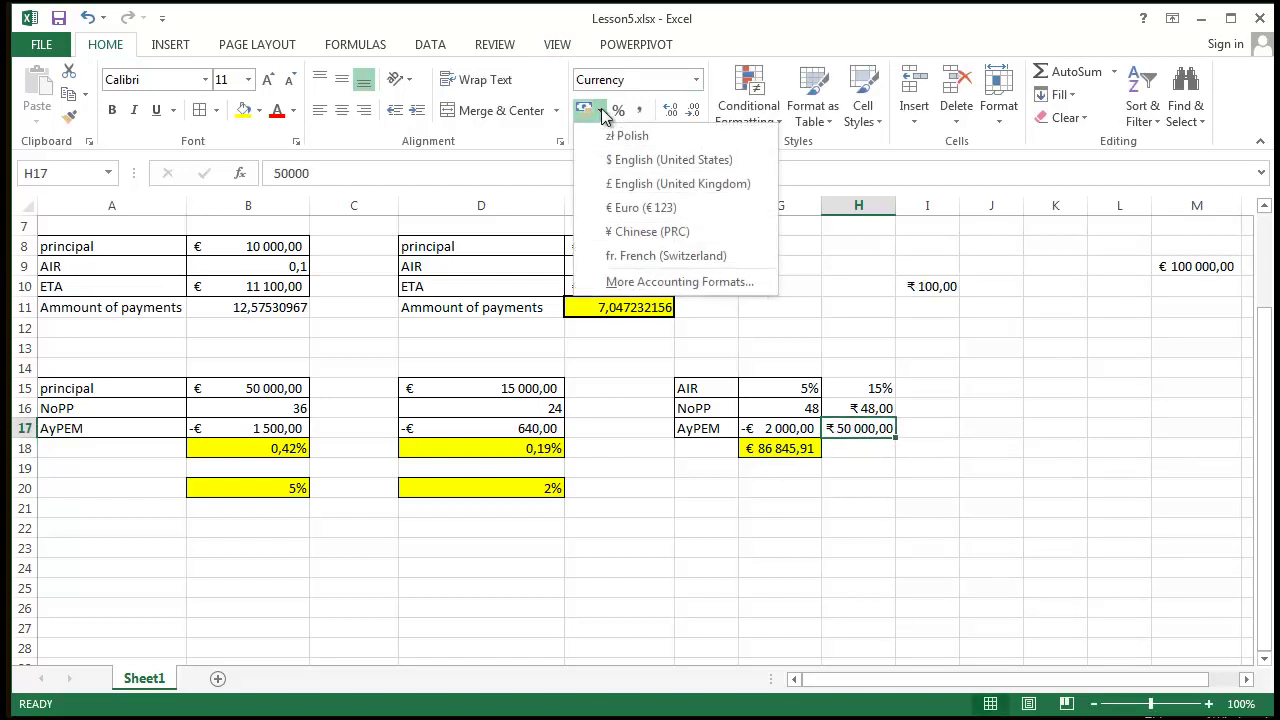
click(629, 207)
click(880, 408)
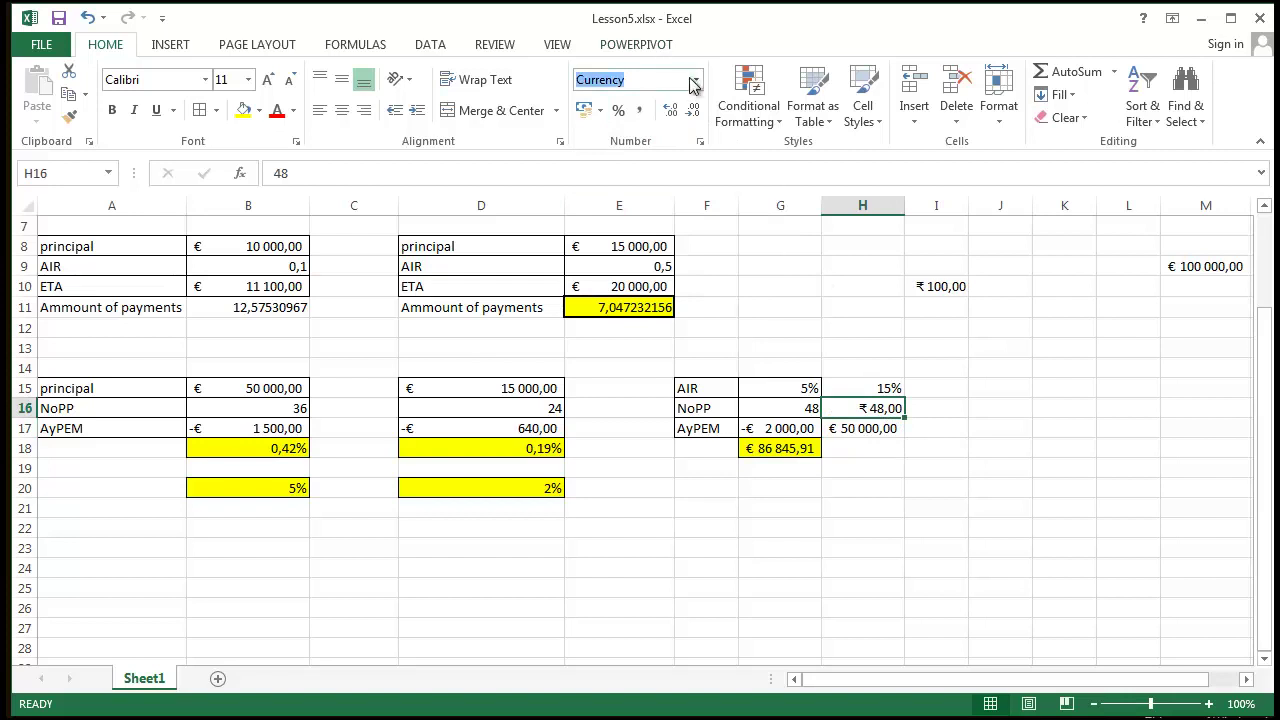
click(696, 80)
click(670, 106)
click(1101, 528)
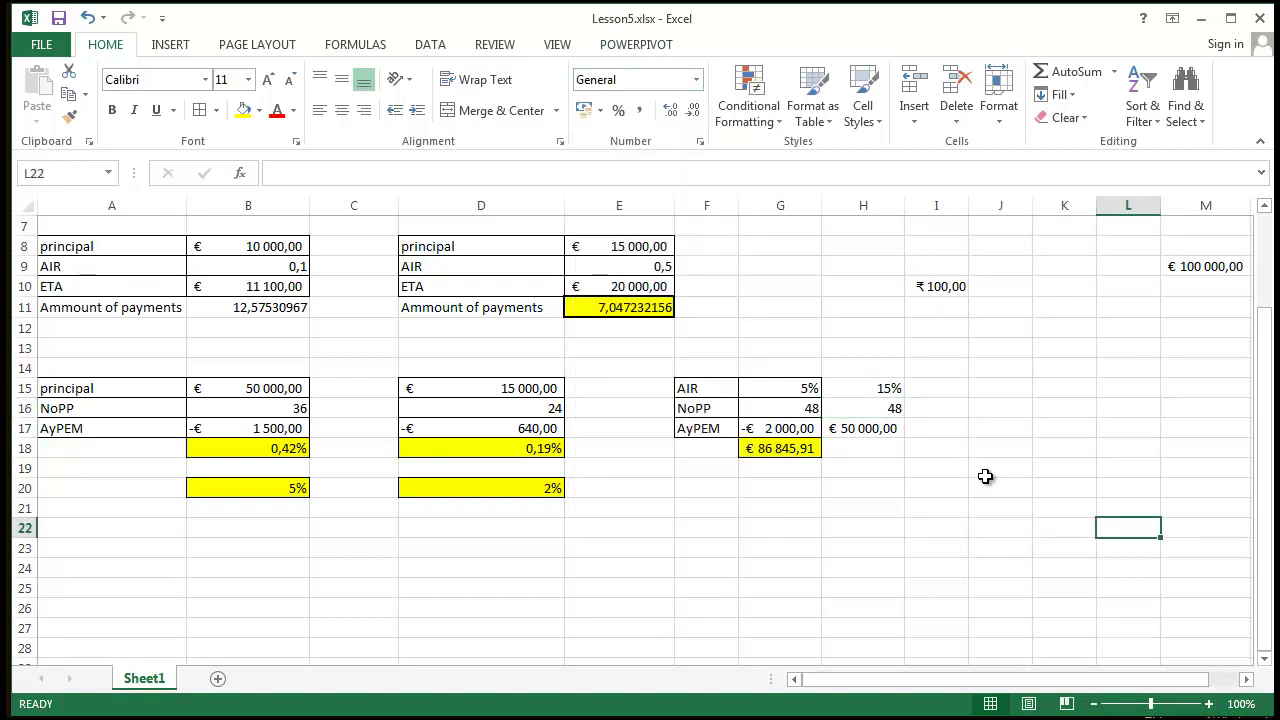
- Add all borders to the input cells H15:H17
drag(891, 387, 886, 429)
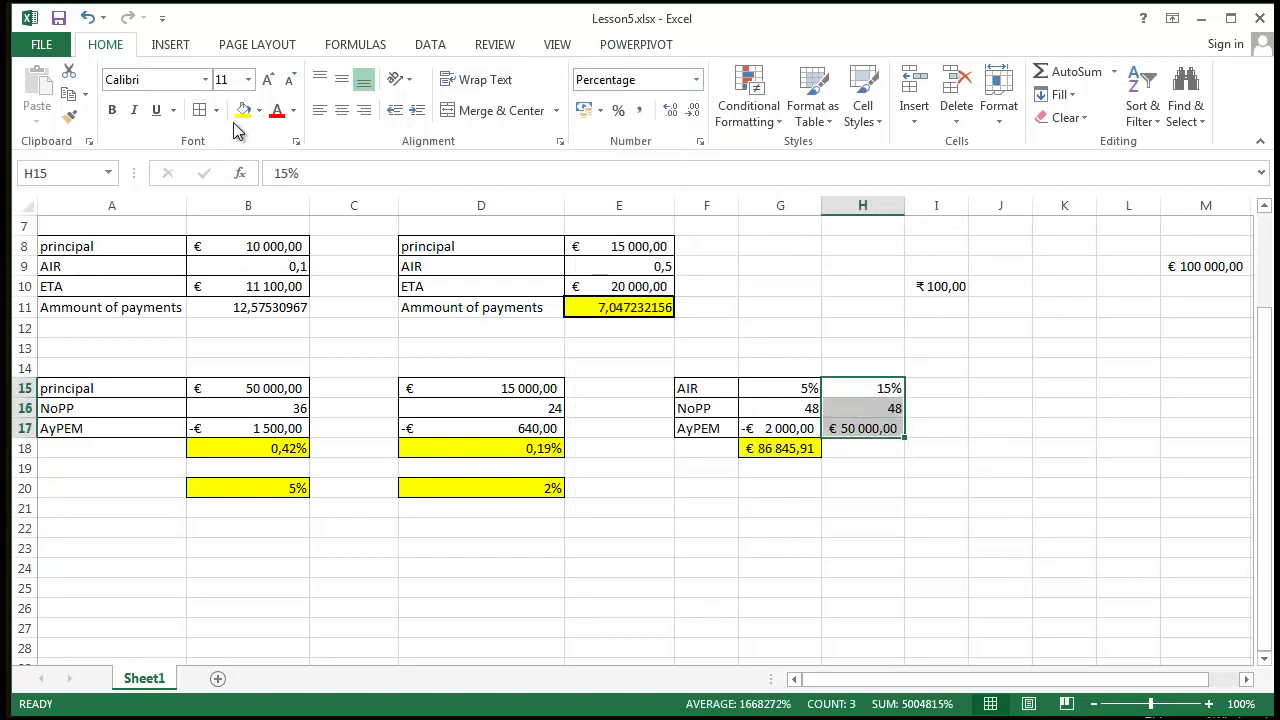
click(912, 492)
- Calculate the PV in a yellow-filled H18 with =PV(H15/12;H16;H17), making the 50 000 AyPEM in H17 negative
key(Up)
key(Up)
key(Left)
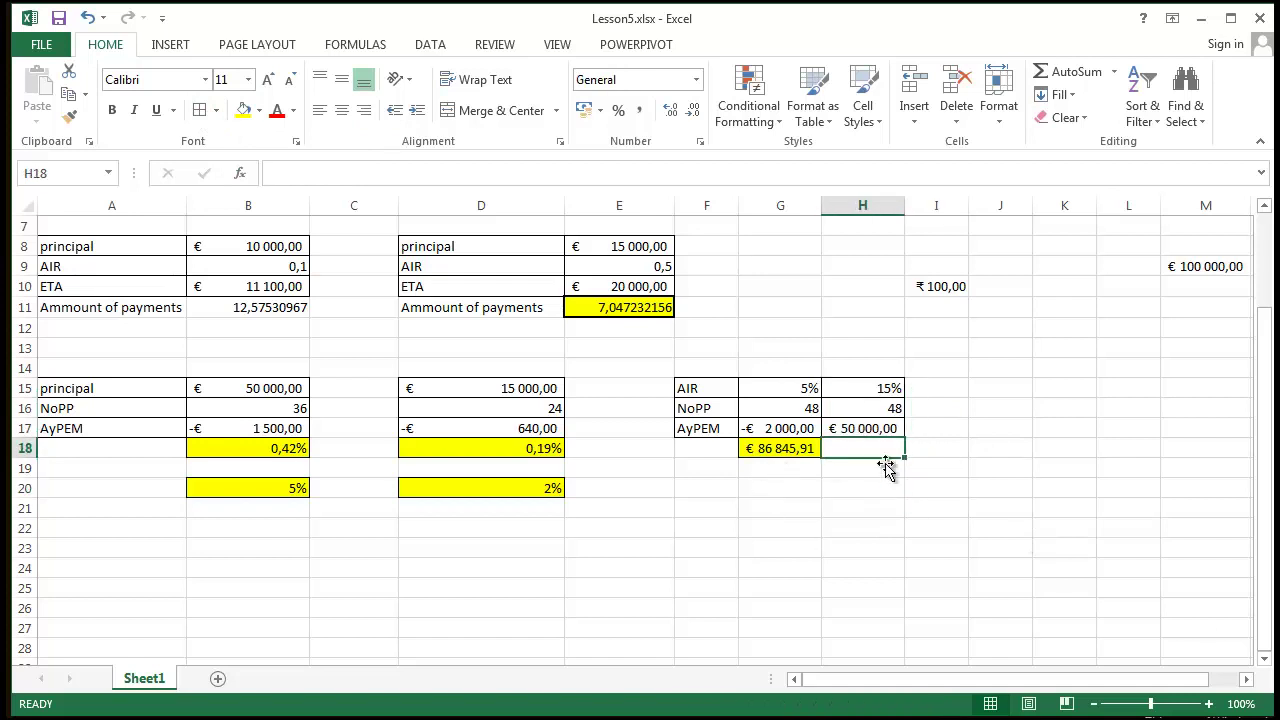
click(243, 110)
click(806, 449)
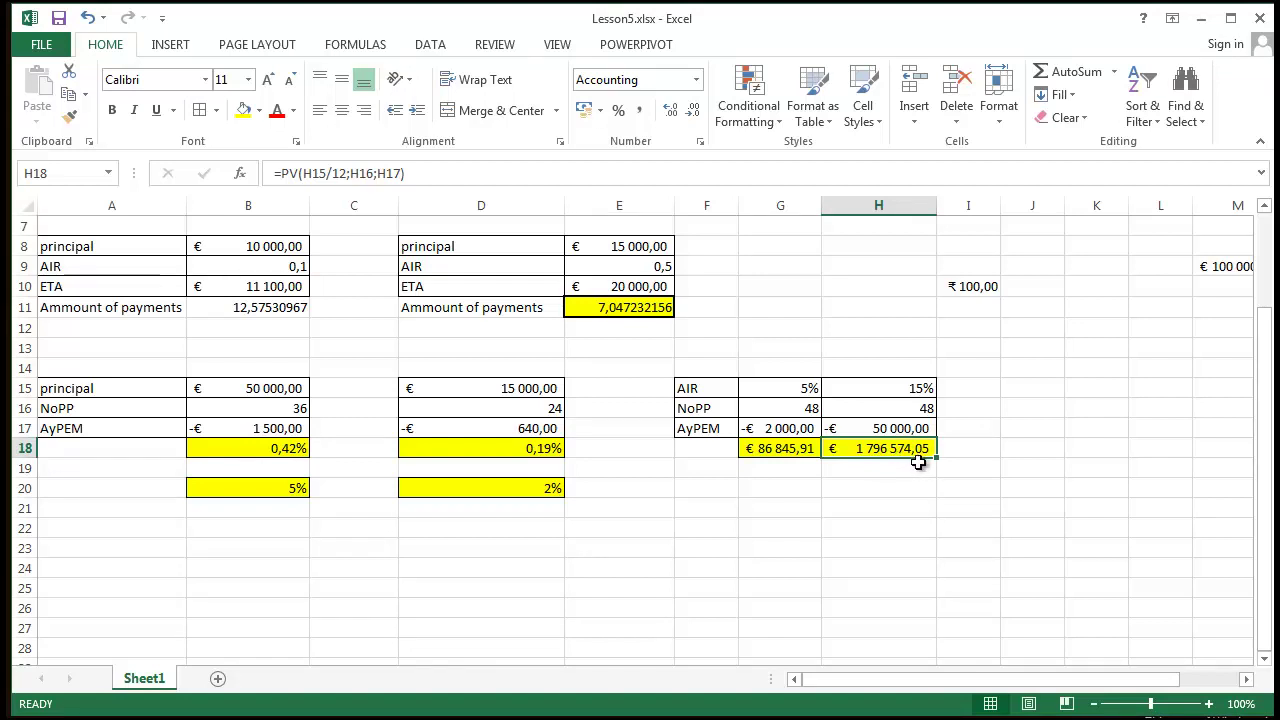
click(874, 430)
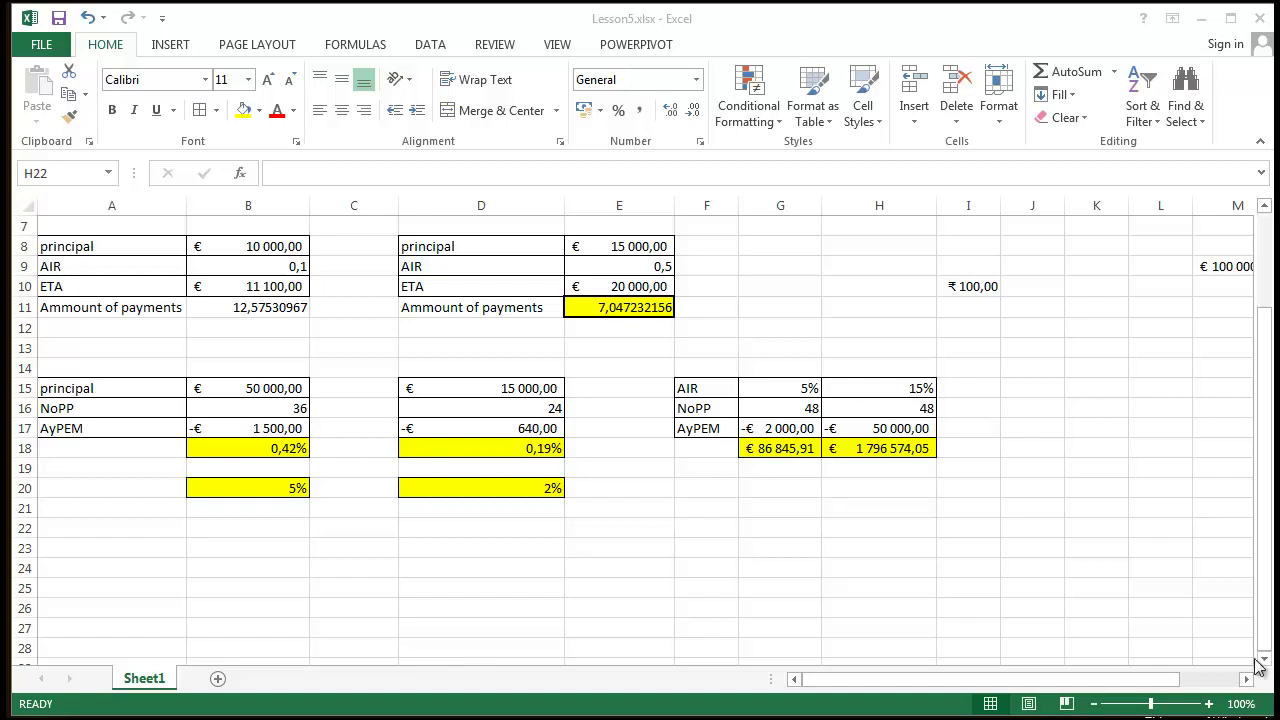
- Put a thick box border around all the examples in the range A1:I23
click(866, 531)
scroll(881, 525, up, 1)
scroll(881, 525, up, 2)
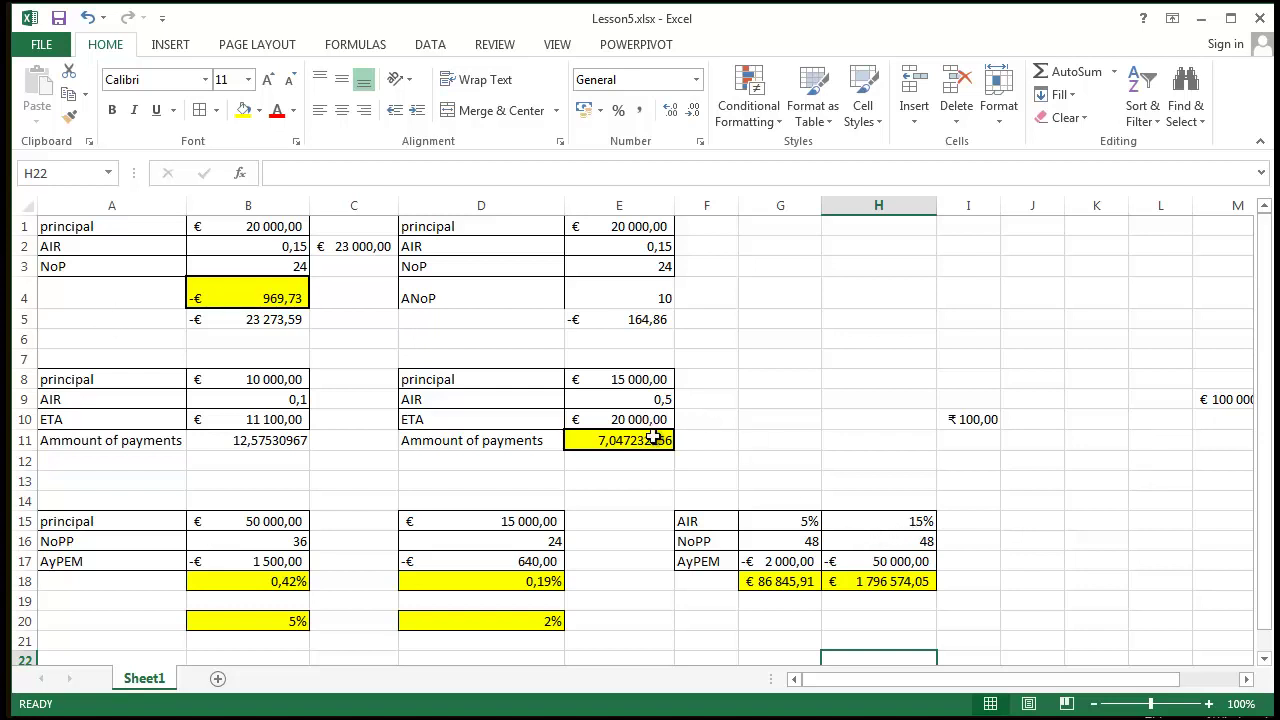
scroll(460, 500, down, 1)
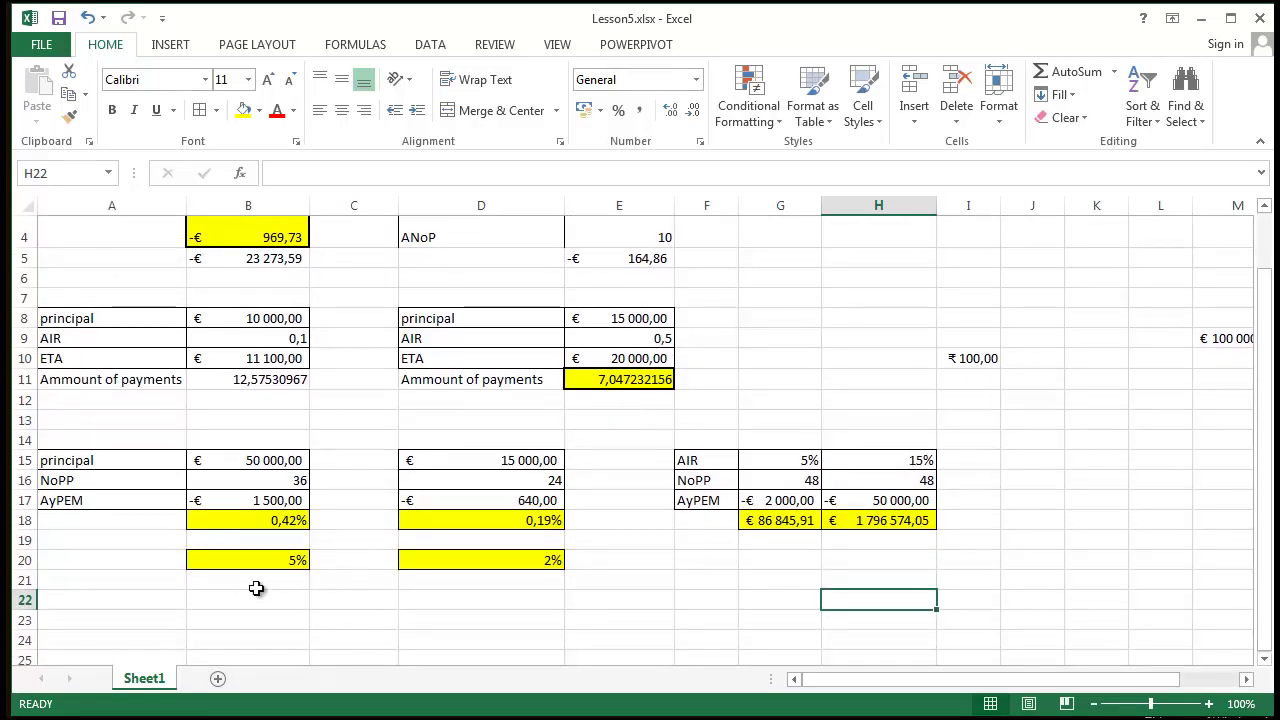
drag(130, 612, 977, 200)
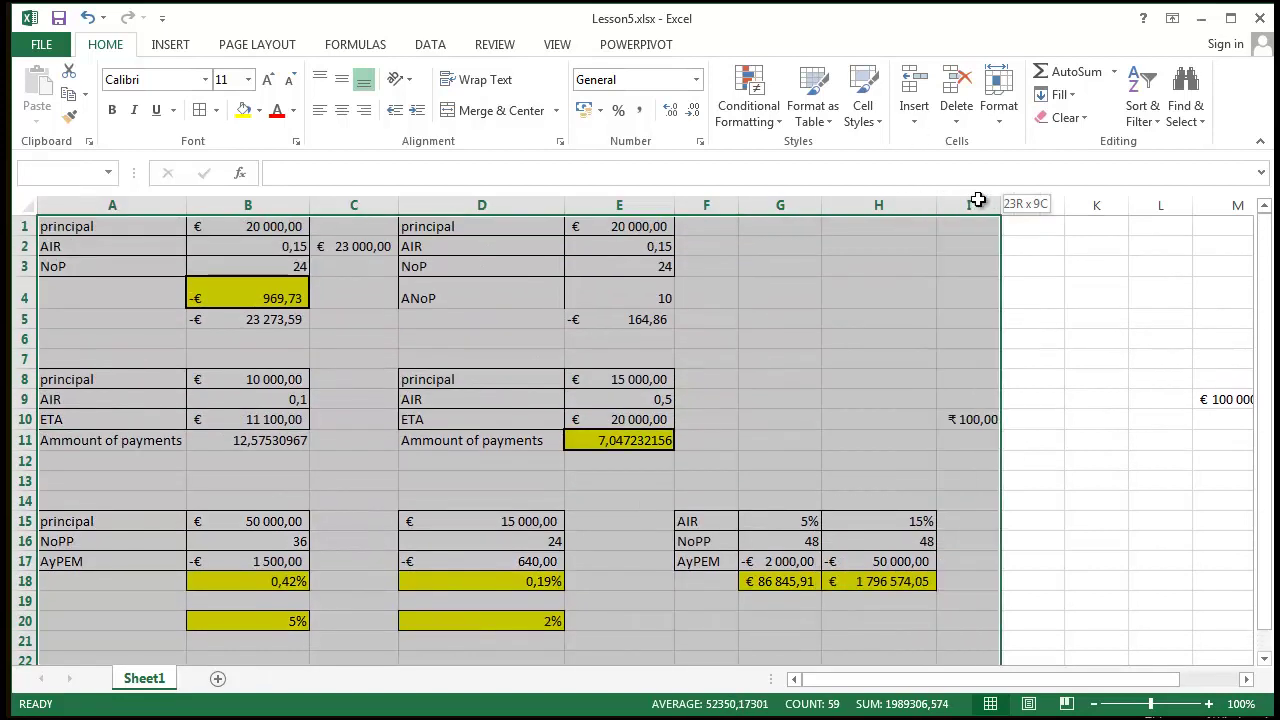
click(216, 110)
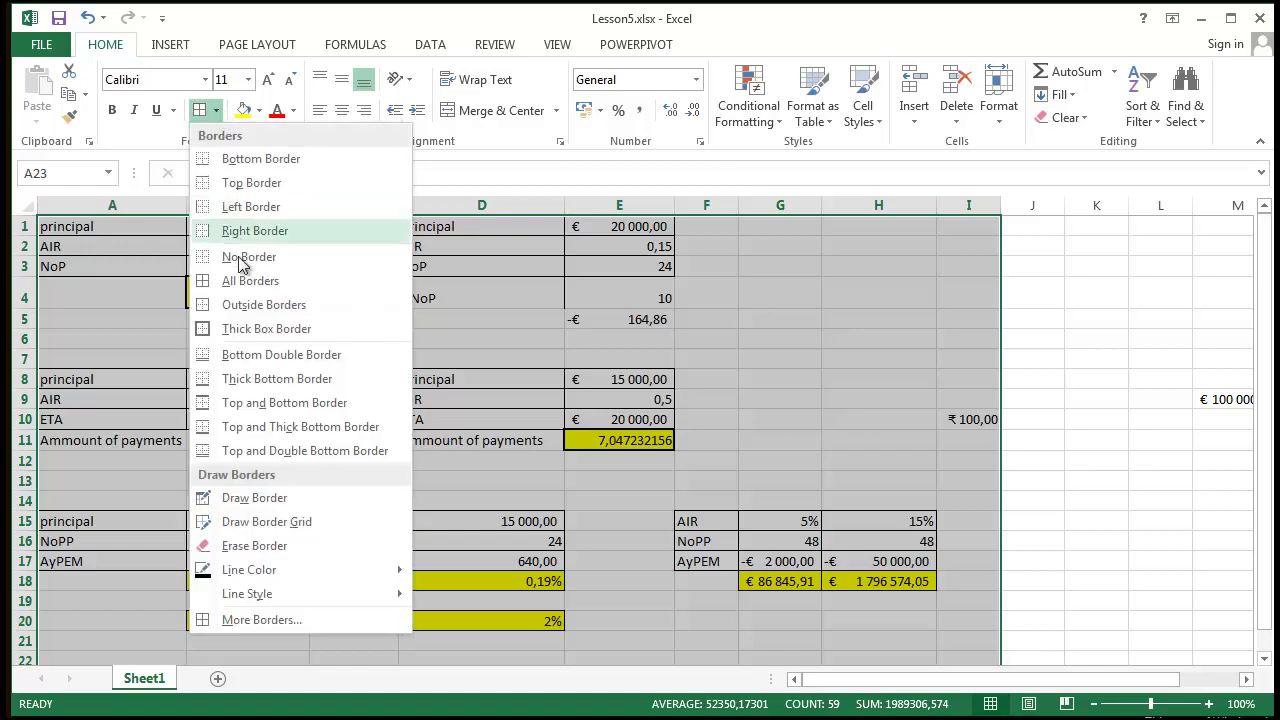
click(257, 329)
scroll(808, 423, down, 5)
click(1170, 462)
scroll(1134, 566, up, 5)
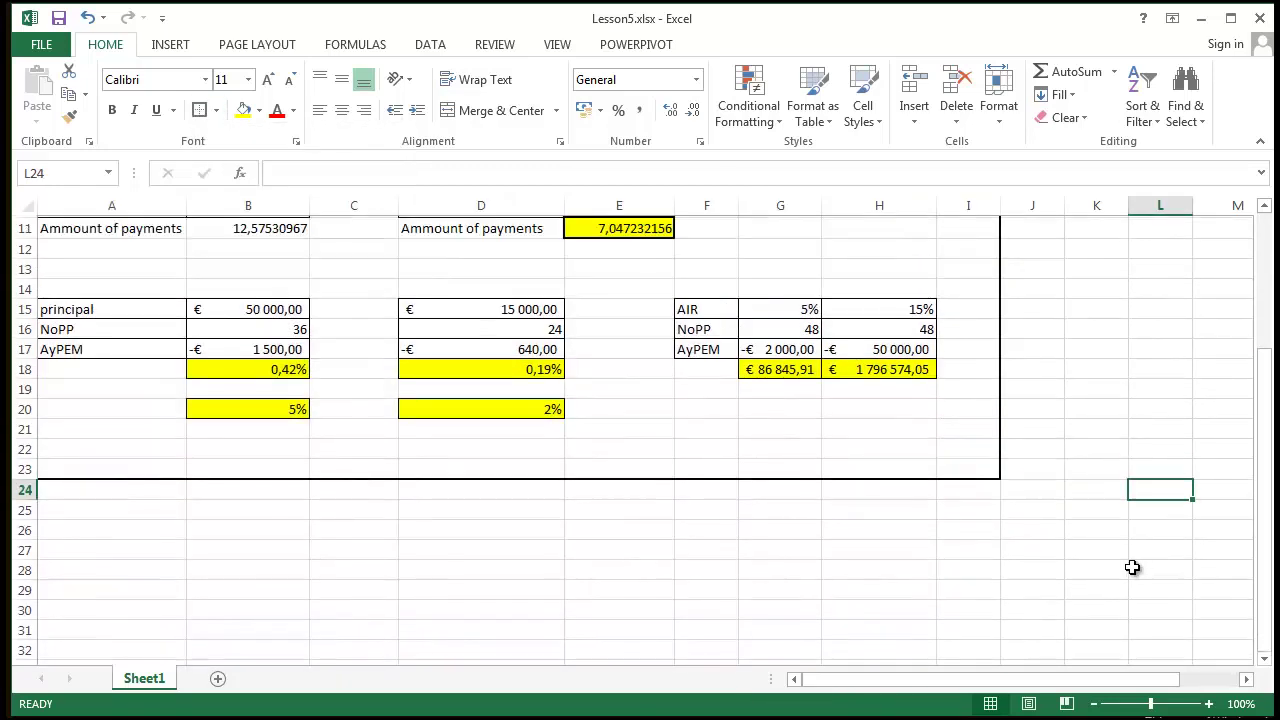
click(968, 432)
drag(905, 296, 1171, 465)
click(995, 522)
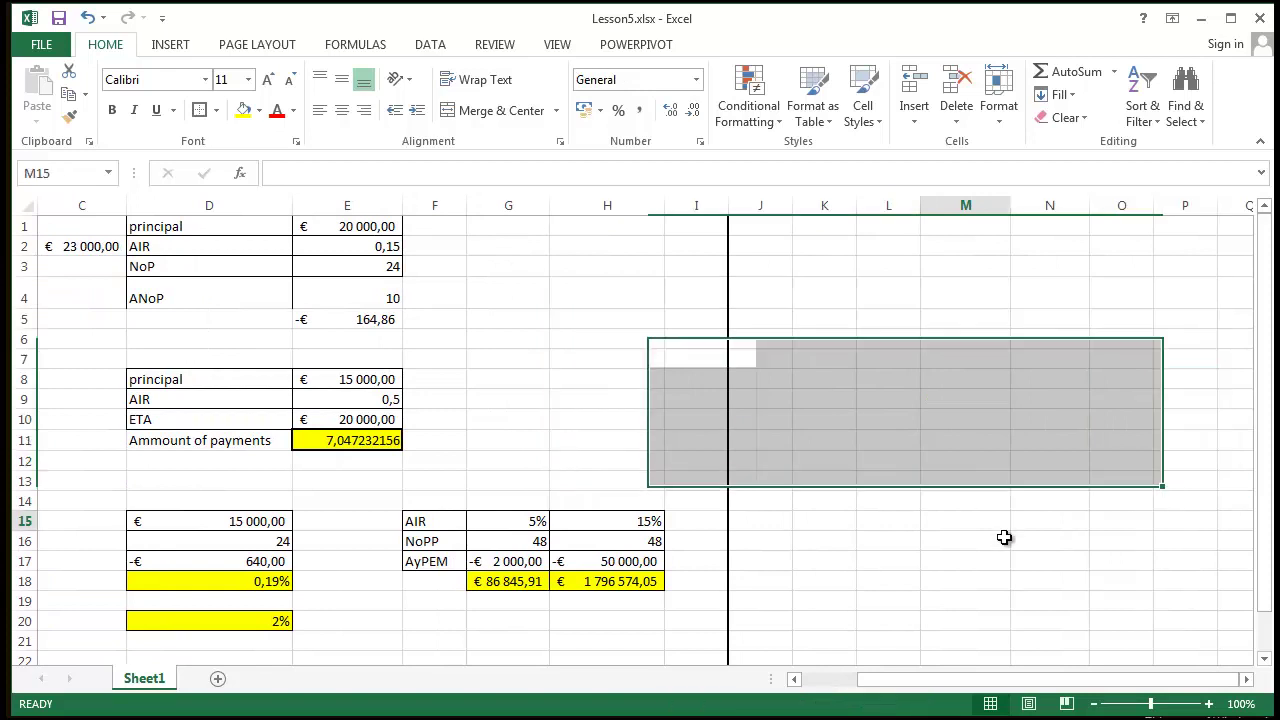
drag(1017, 680, 690, 681)
click(822, 388)
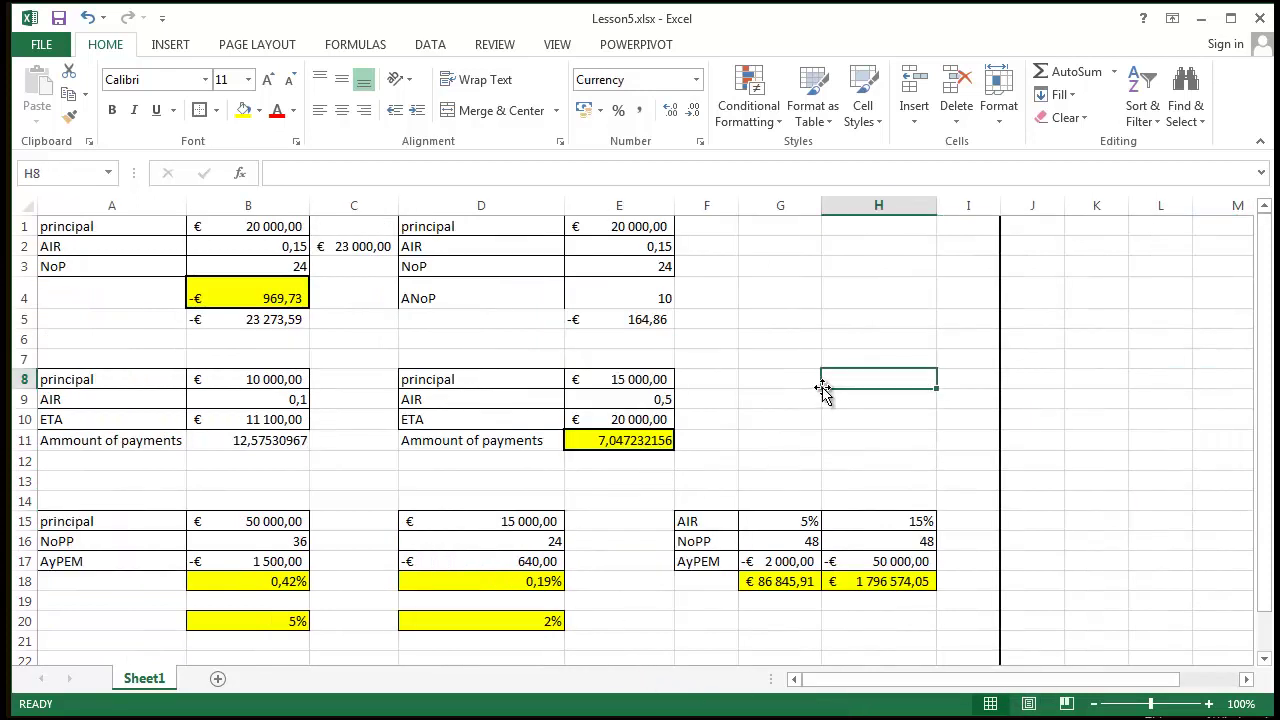
- Enter the label "Financial" in H23, inside the bottom edge of the boxed area
scroll(830, 500, down, 2)
click(880, 545)
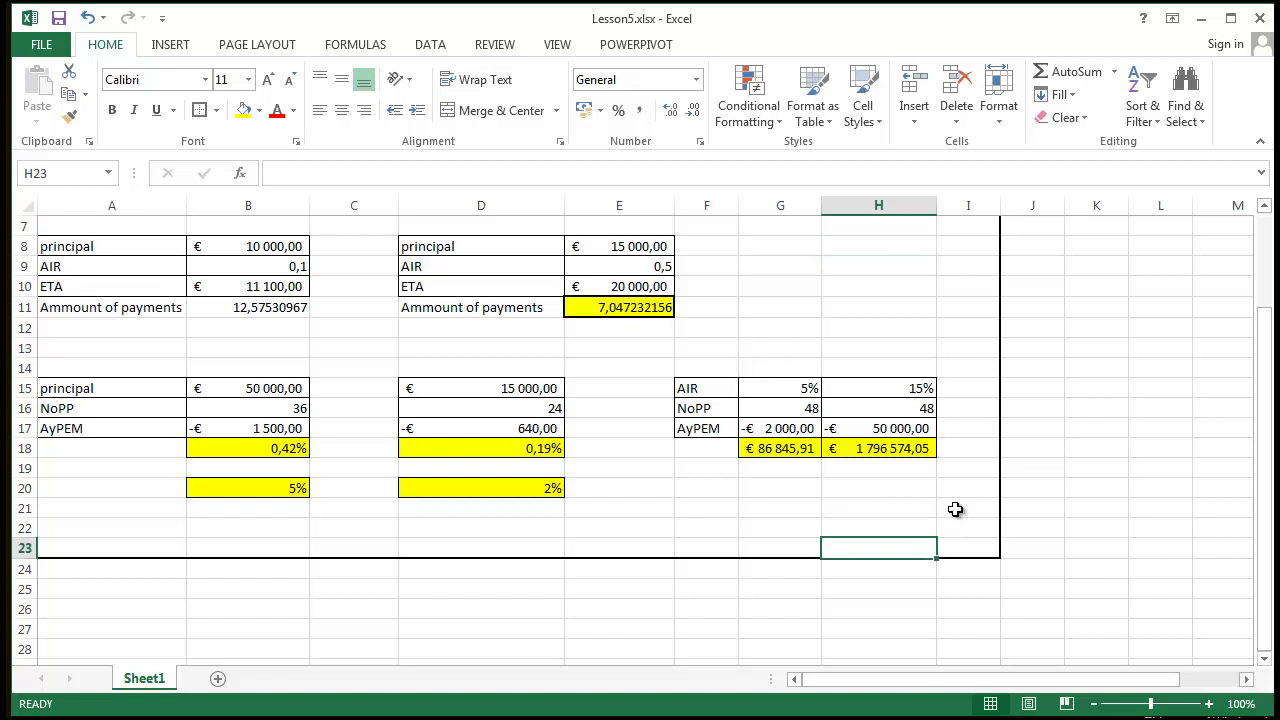
text(F)
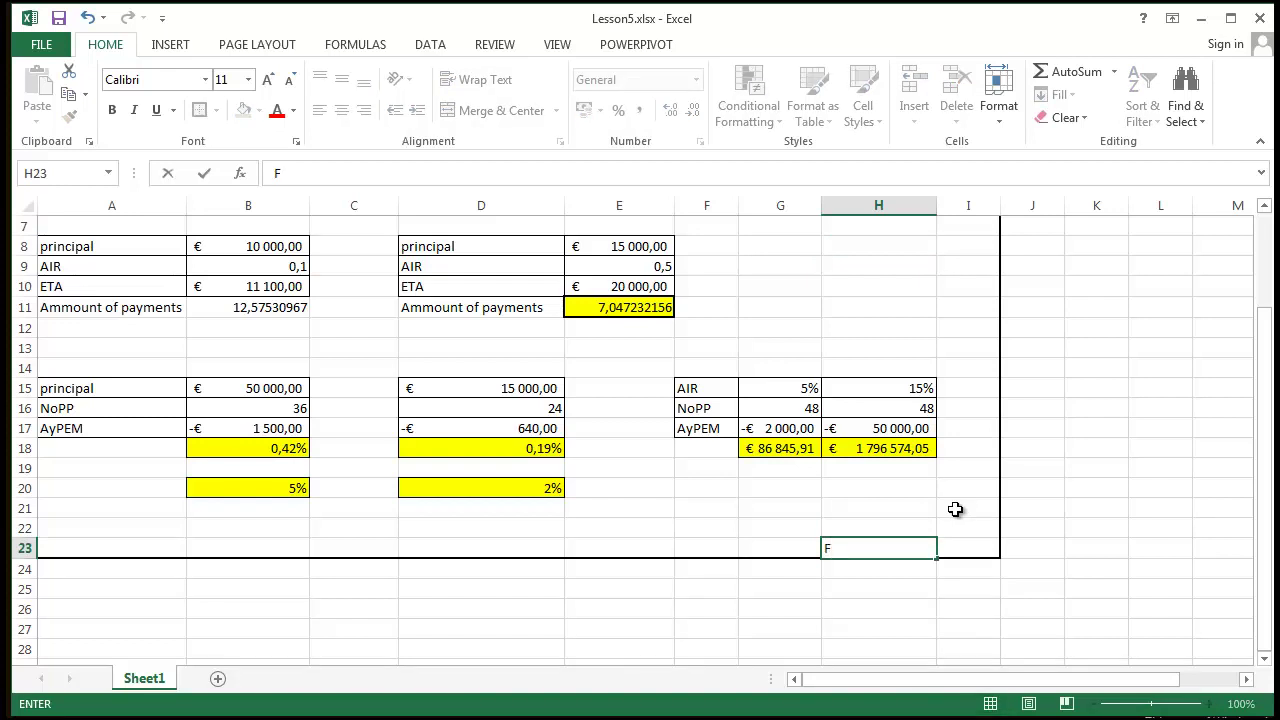
text(inancial)
key(Return)
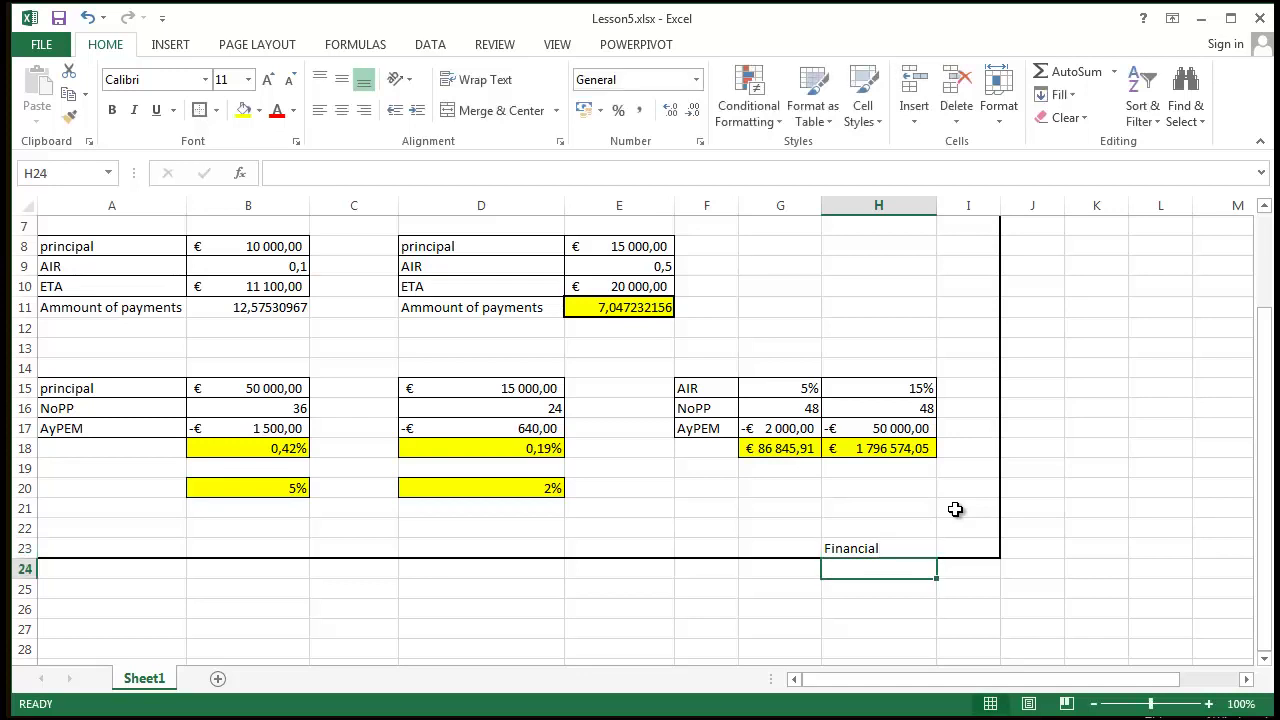
- Add a new worksheet and rename Sheet1 as "Financial"
click(218, 680)
click(152, 680)
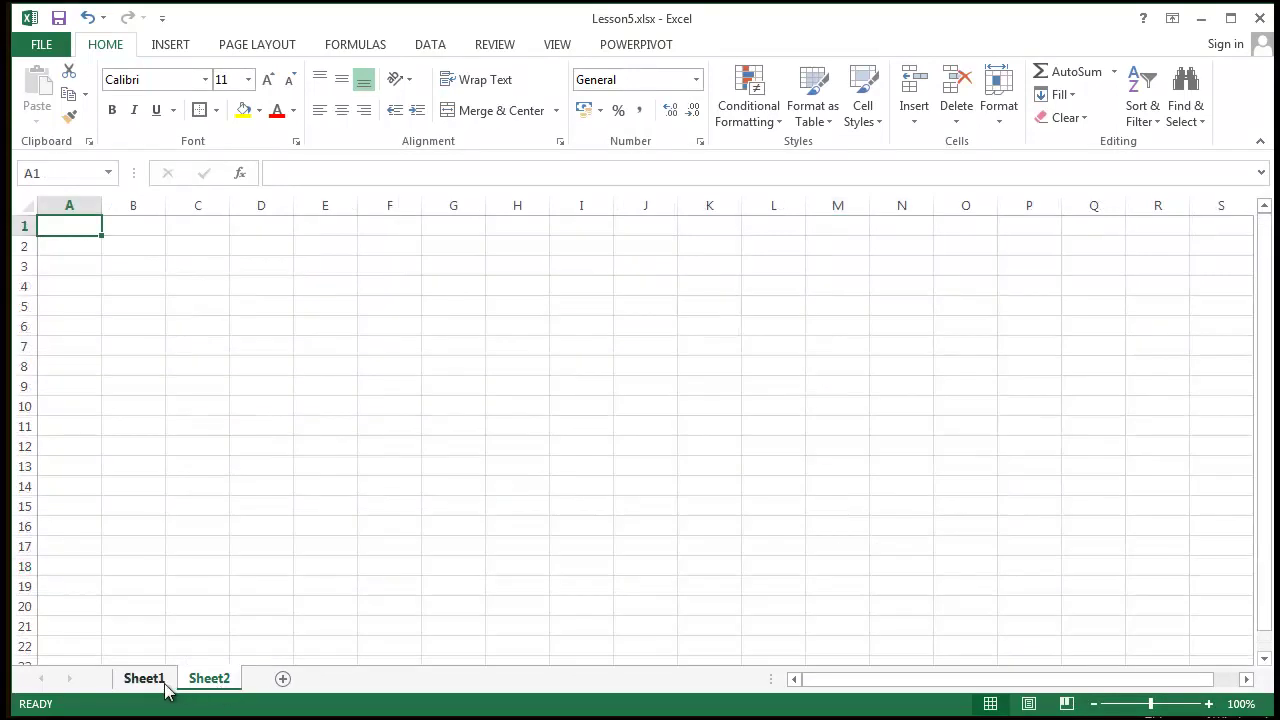
drag(150, 690, 226, 662)
text(Finan)
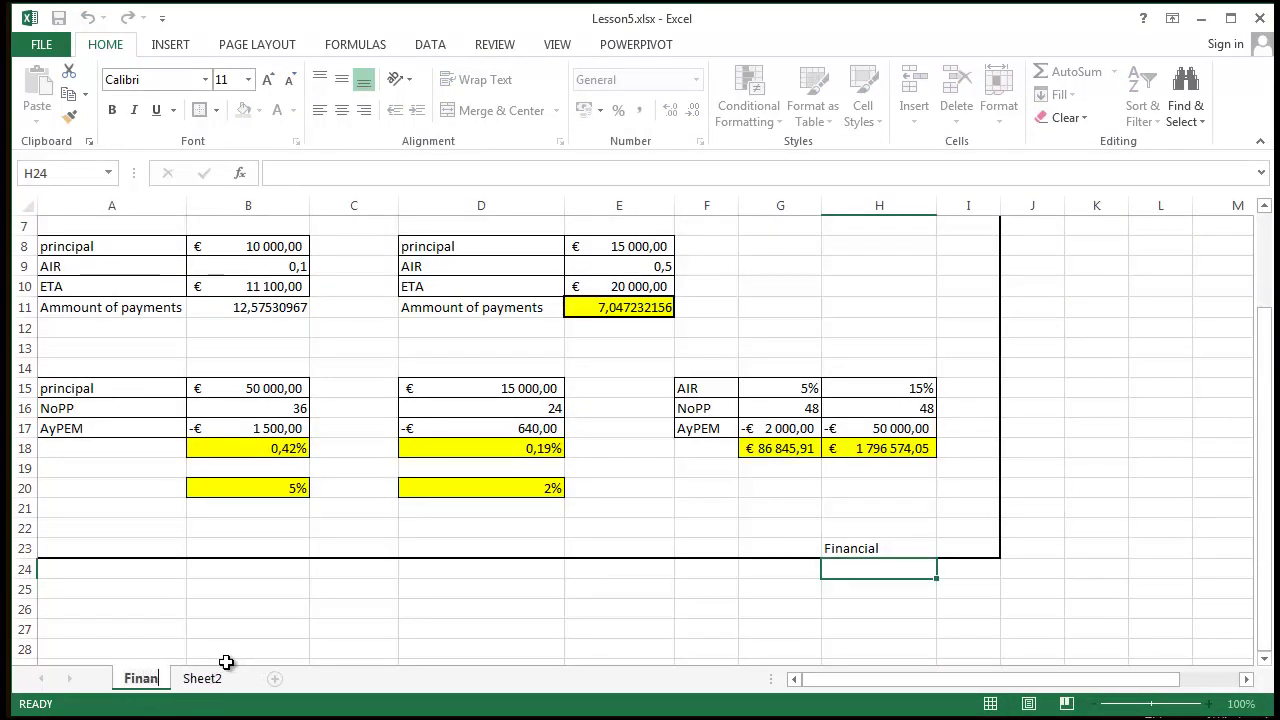
text(cial)
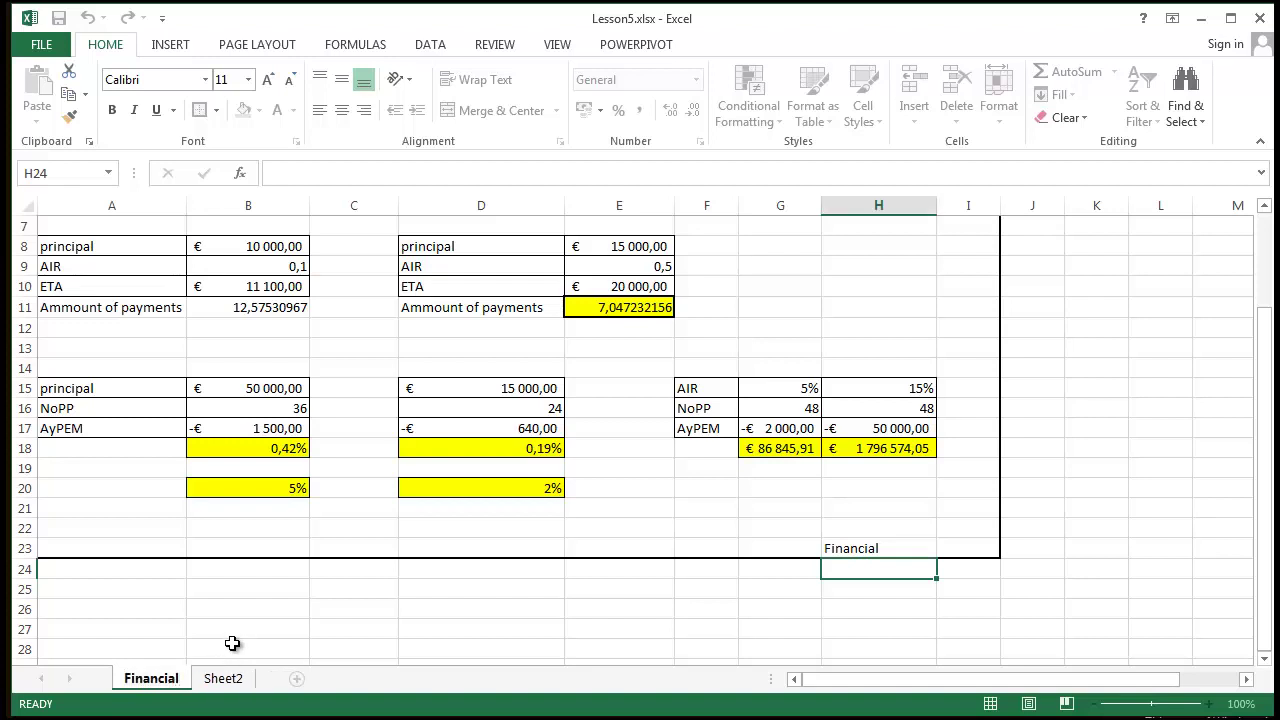
click(229, 630)
- Rename Sheet2 as "Statisitics" and select cell E5 on it
click(223, 678)
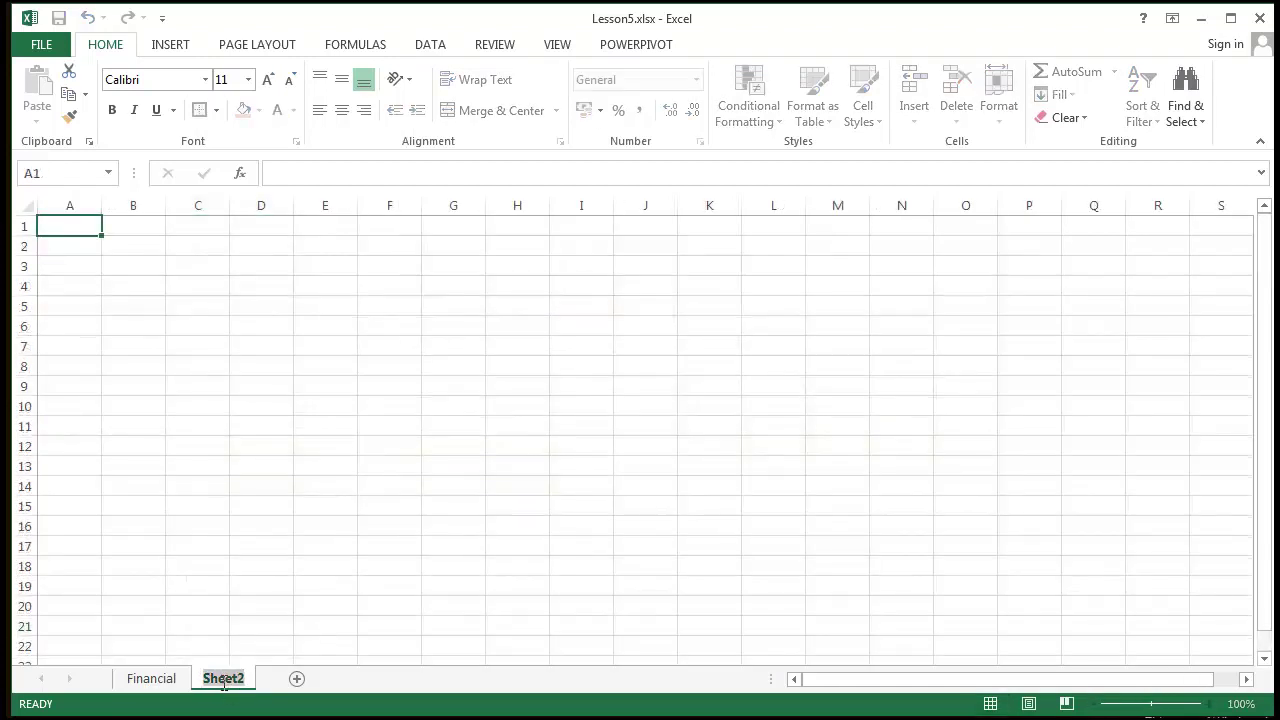
key(BackSpace)
text(S)
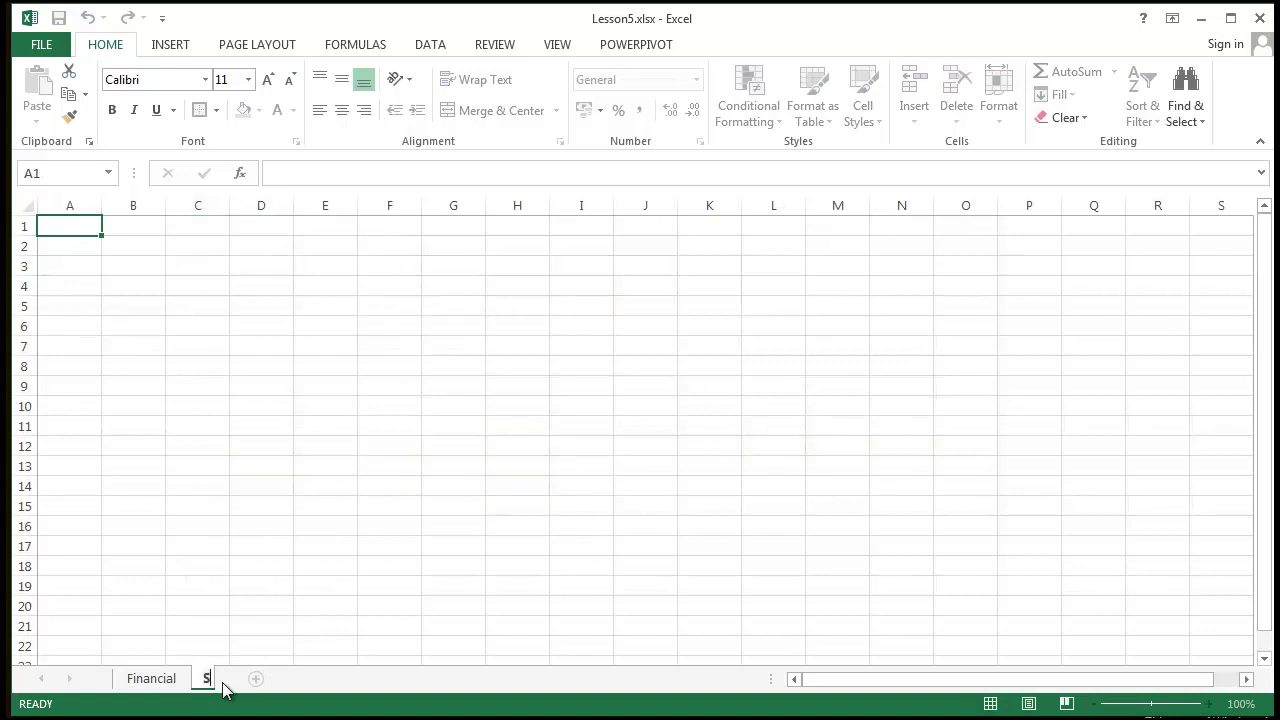
text(tatisitics)
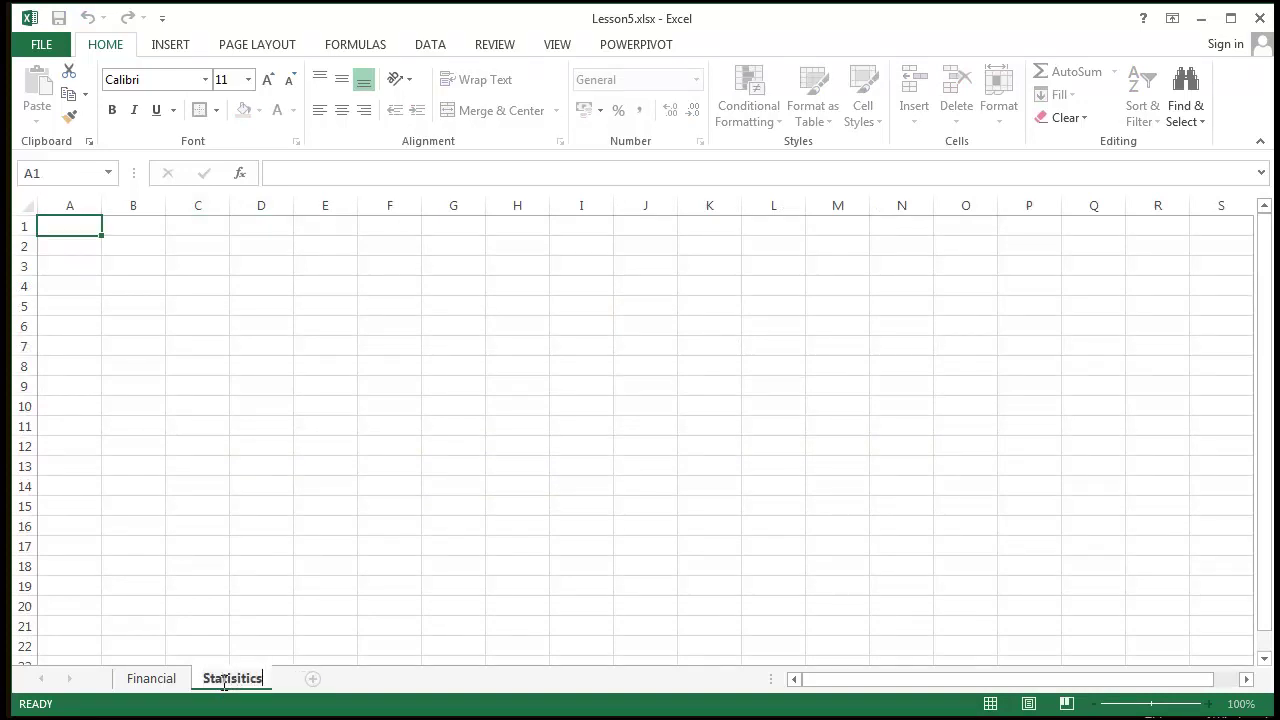
key(Return)
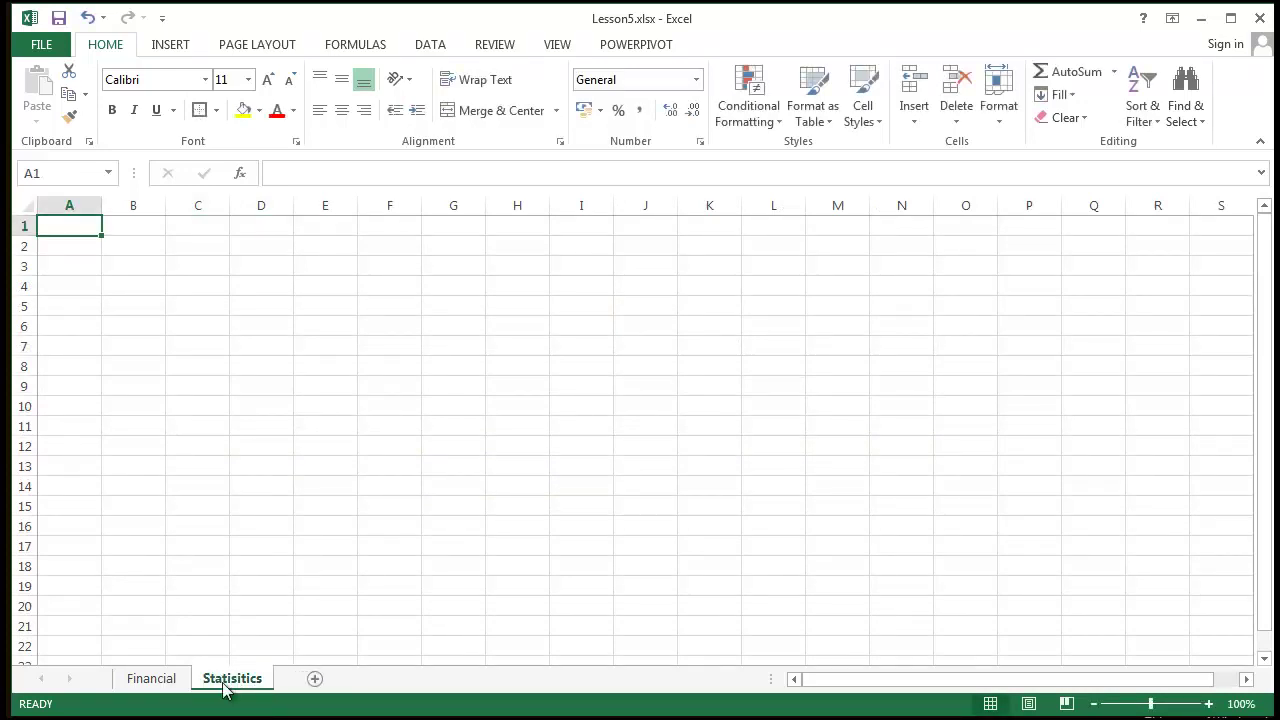
click(348, 307)
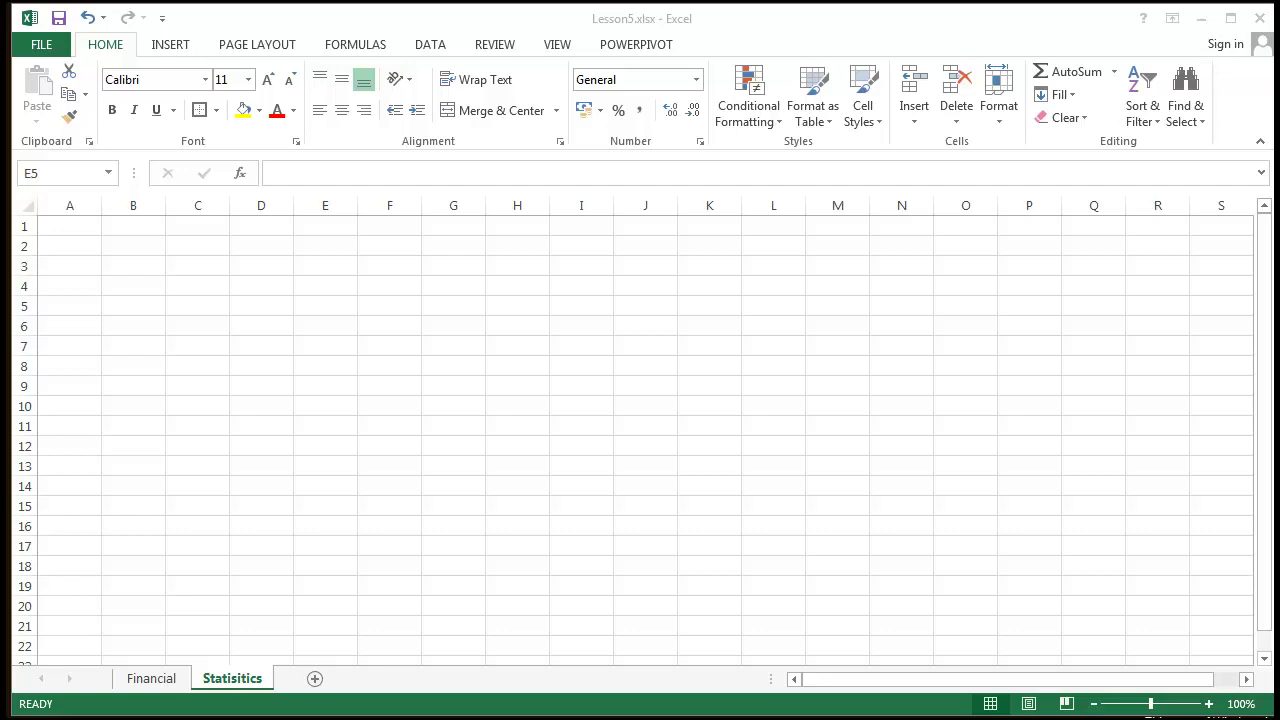
click(331, 298)
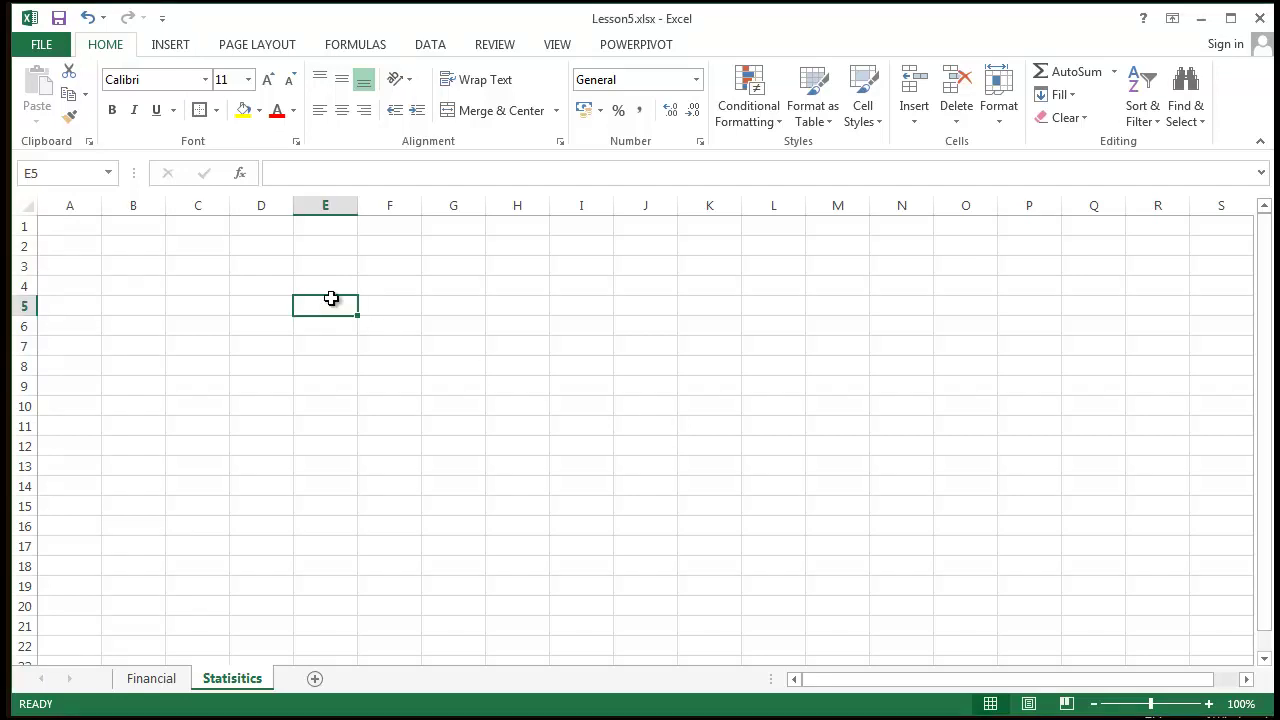
- Enter the values 1, 2 and 3 in E5:E7 and put a thick box border around them
text(1)
key(Return)
text(2)
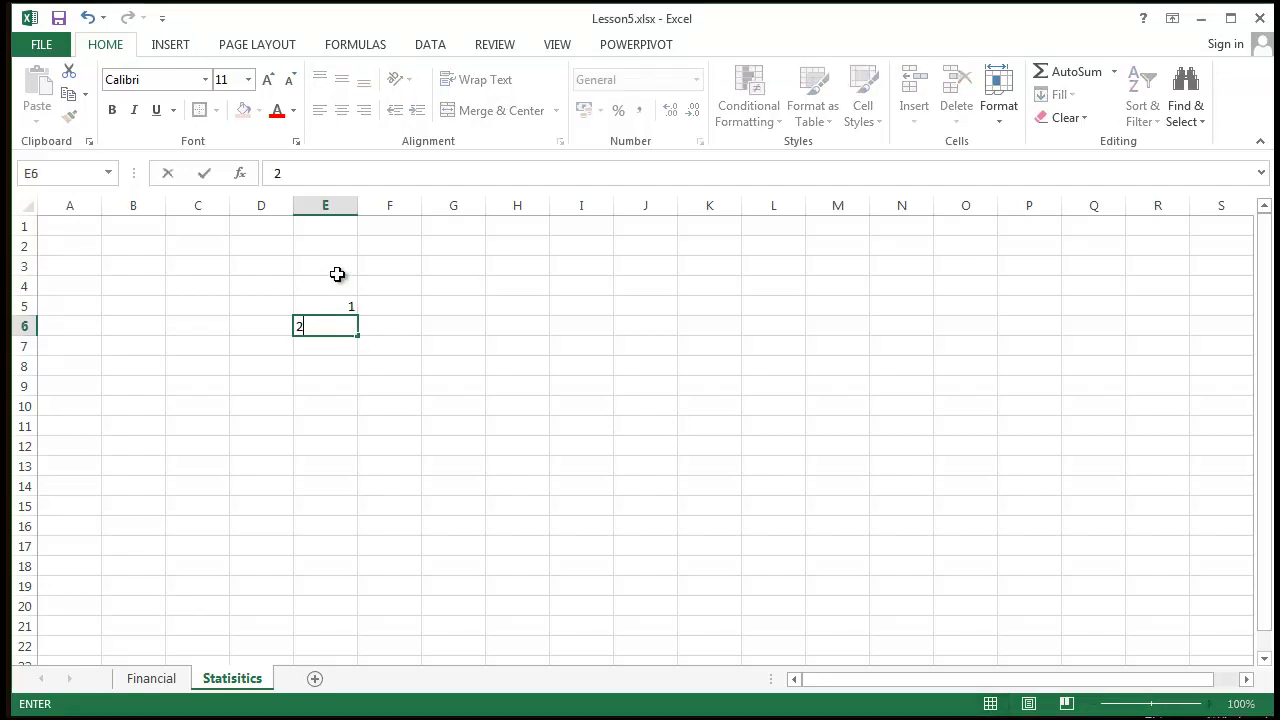
key(Return)
text(3)
key(Return)
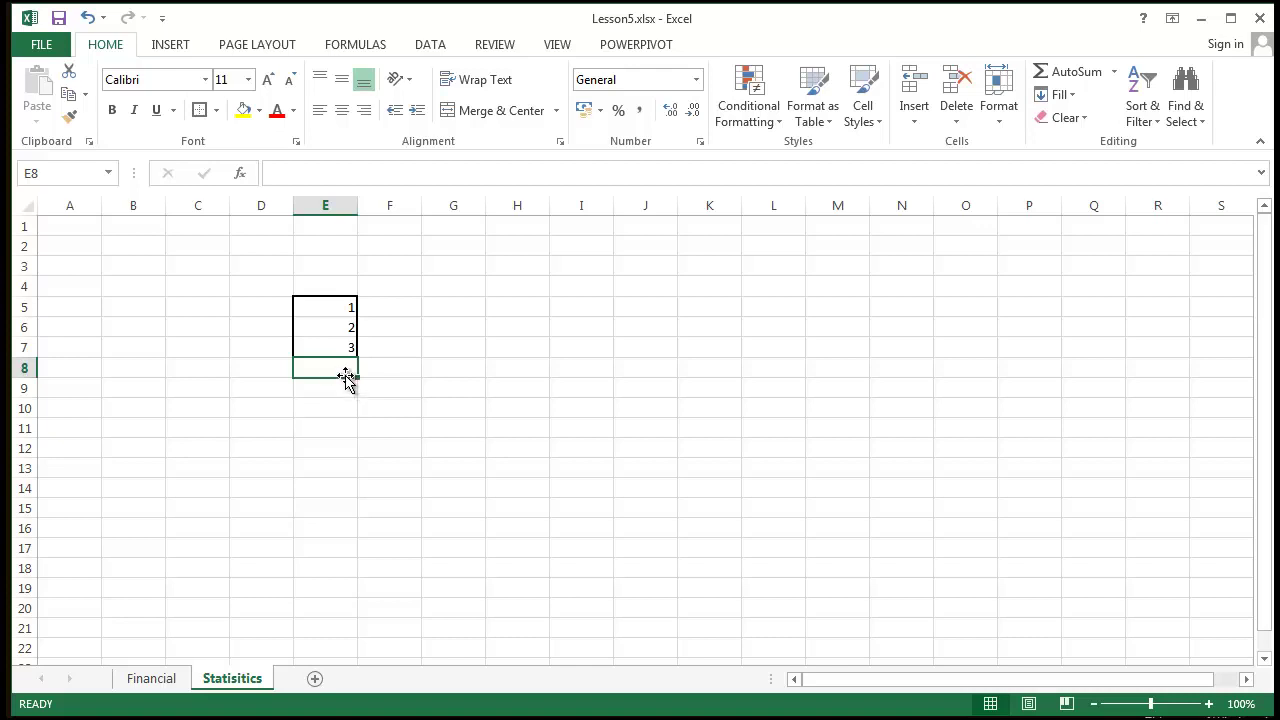
- Enter a SUM formula in E8 that adds the range E5:E7
text(=)
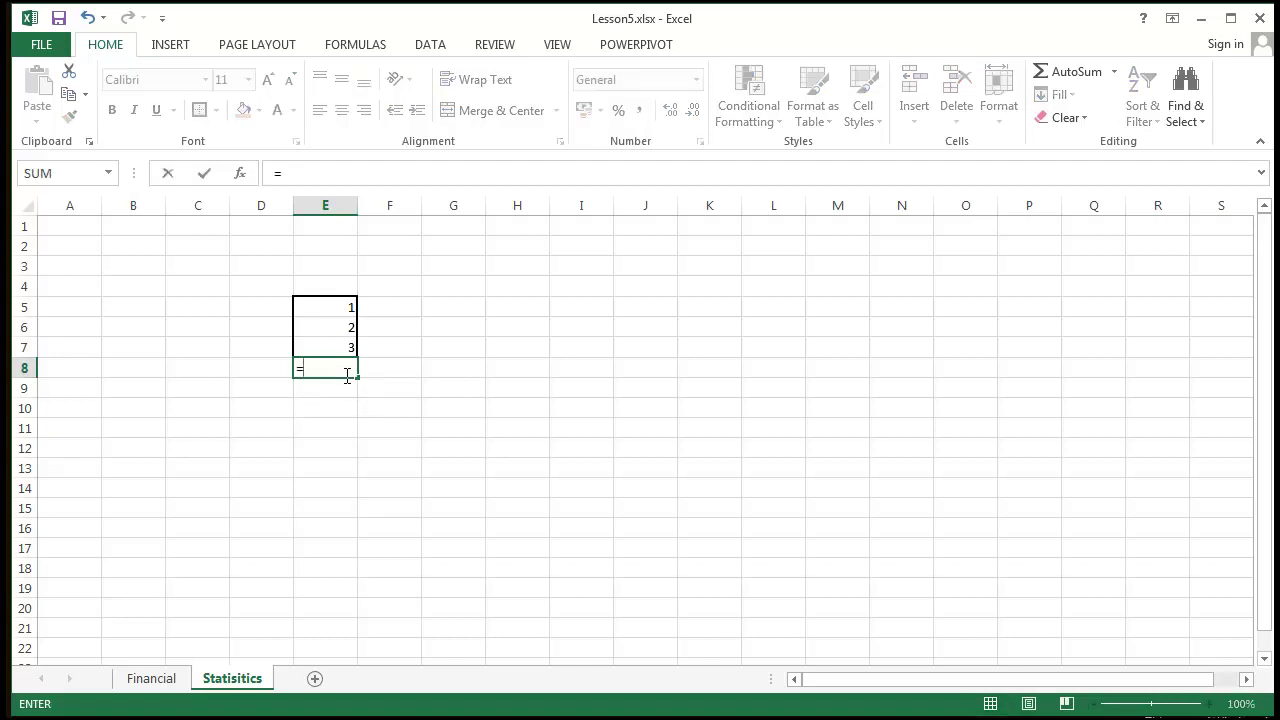
text(sum)
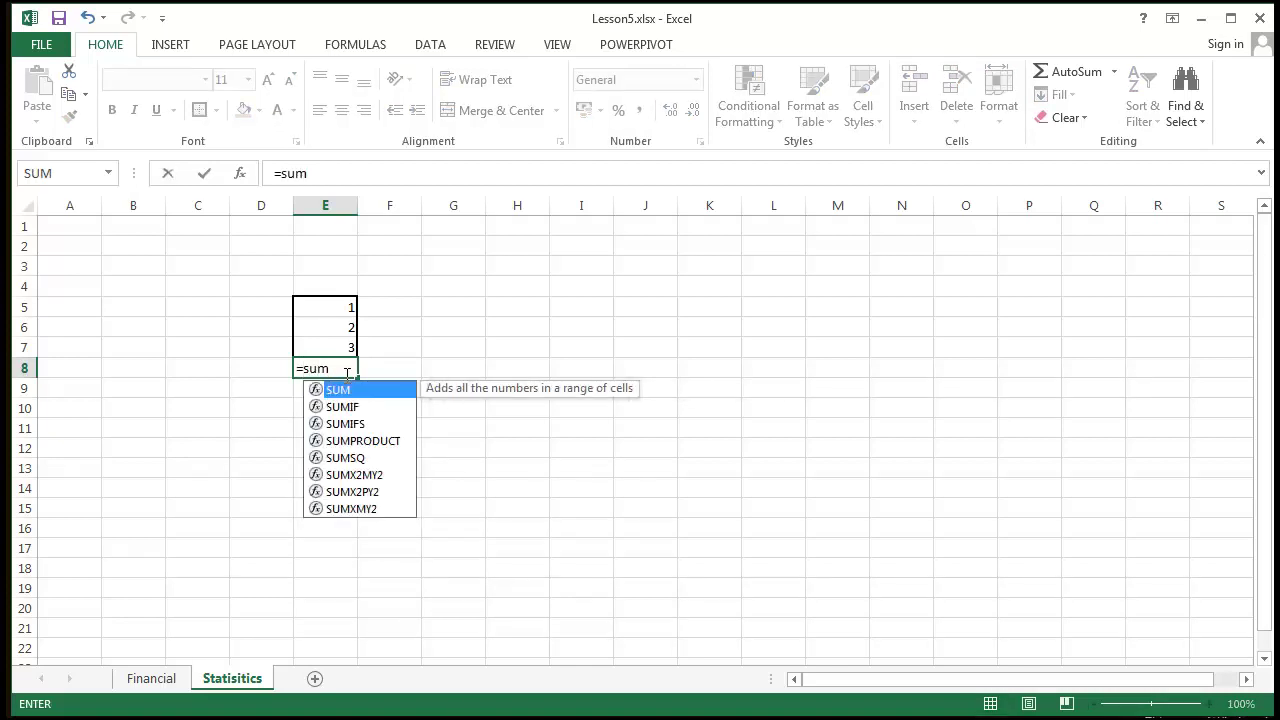
text(()
drag(337, 306, 328, 354)
key(Return)
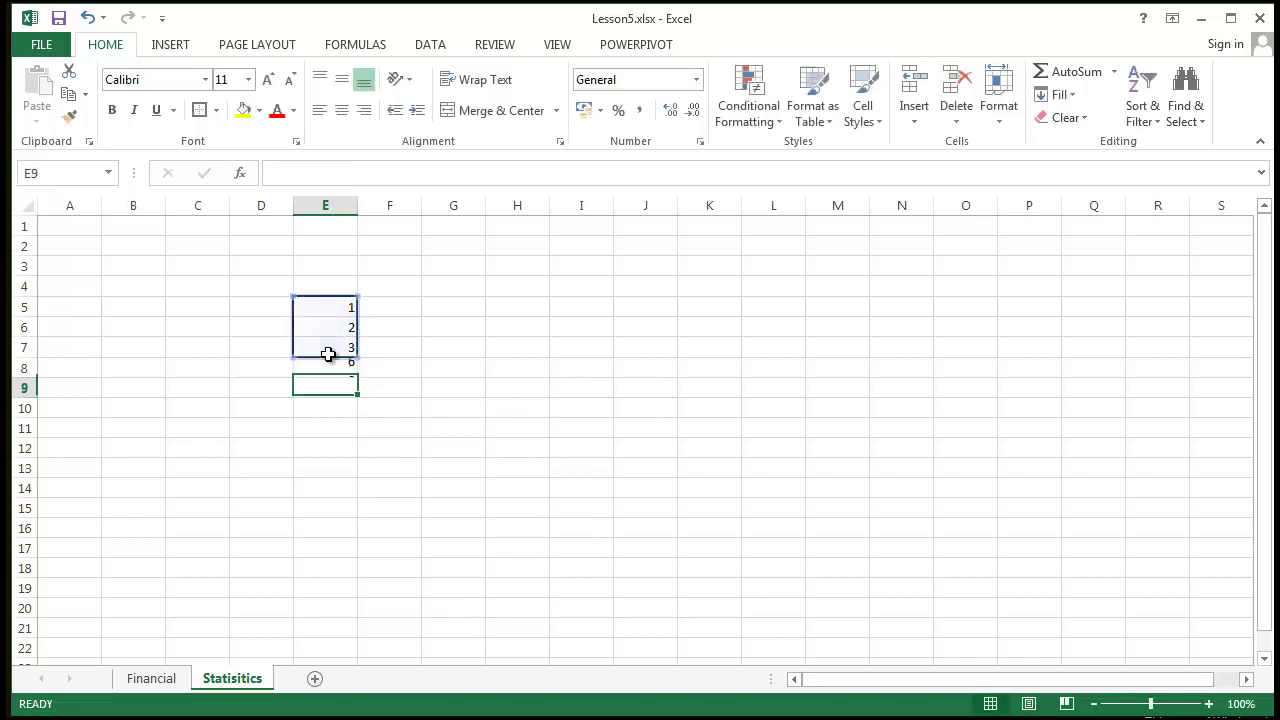
- Change the formula in E8 to =SUM(E5:E7)/3 so that it calculates the average
click(335, 366)
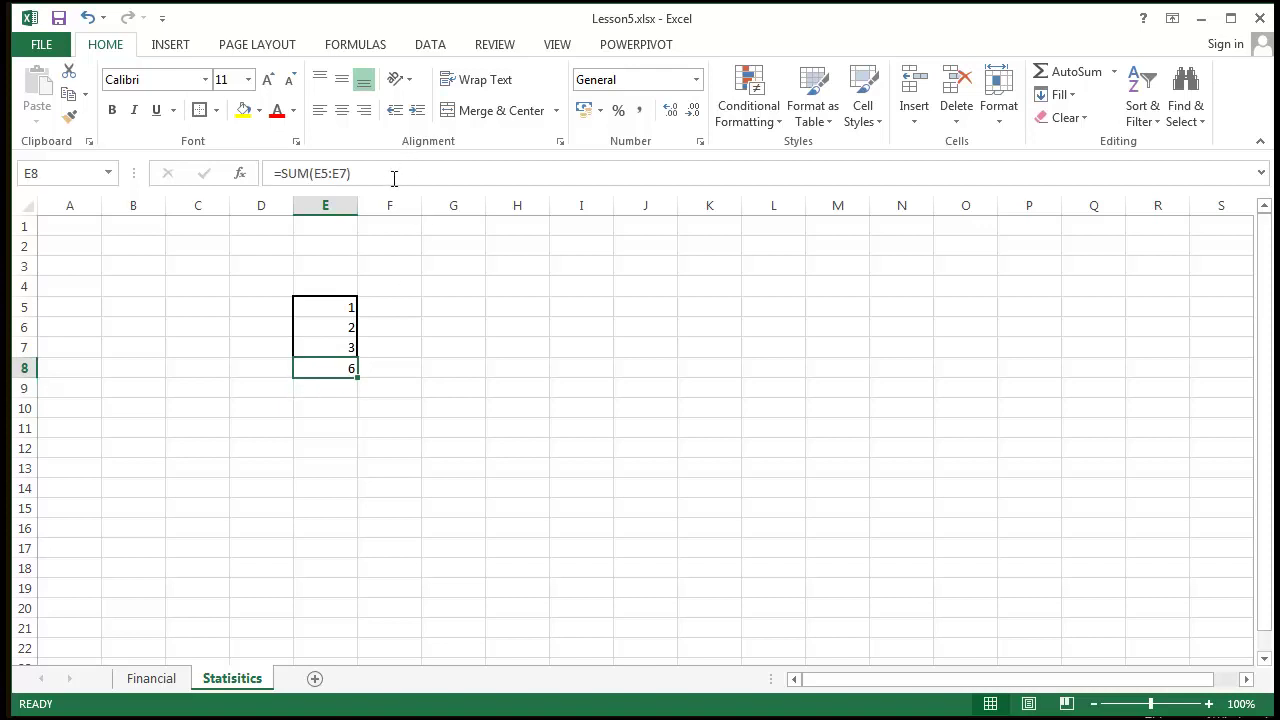
click(400, 174)
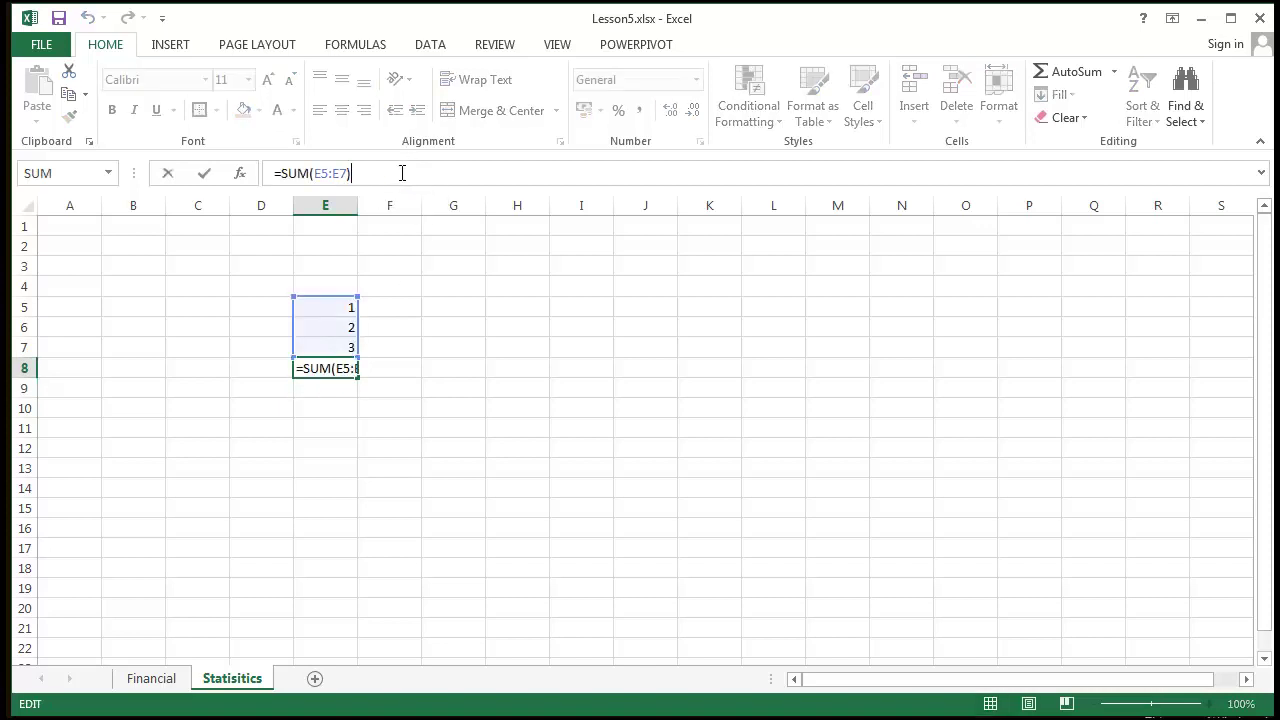
text(/3)
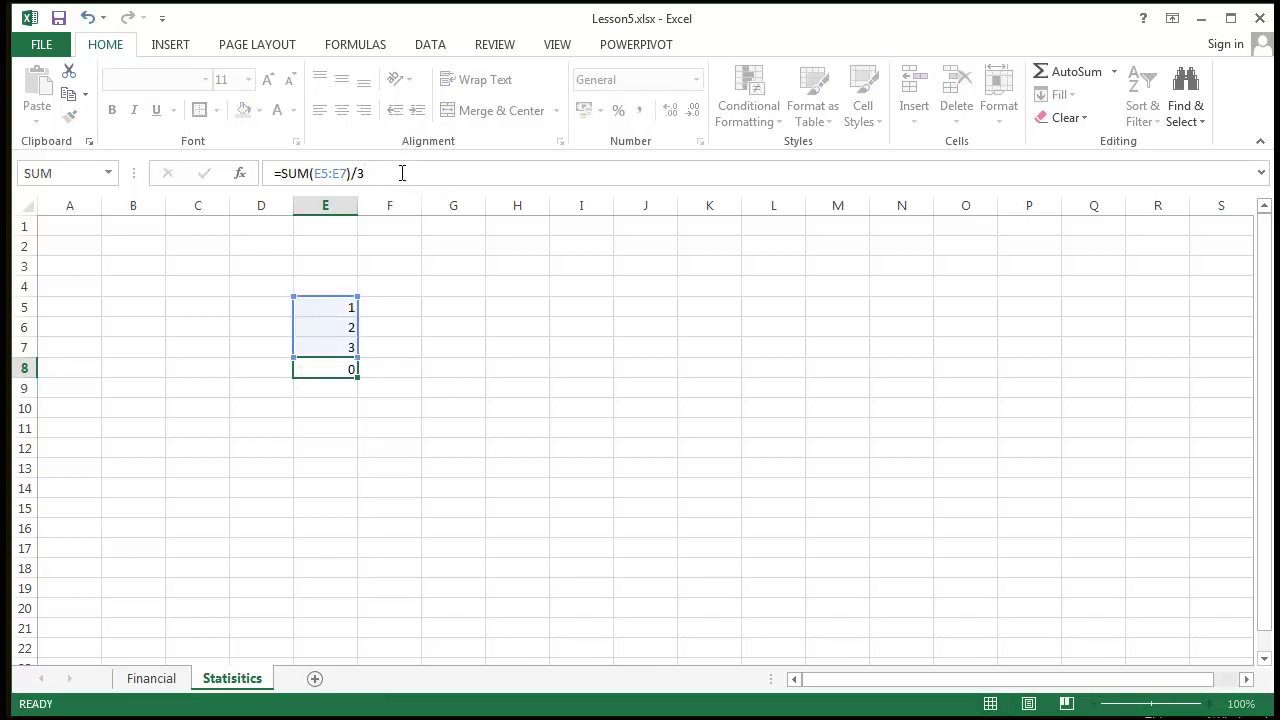
key(Return)
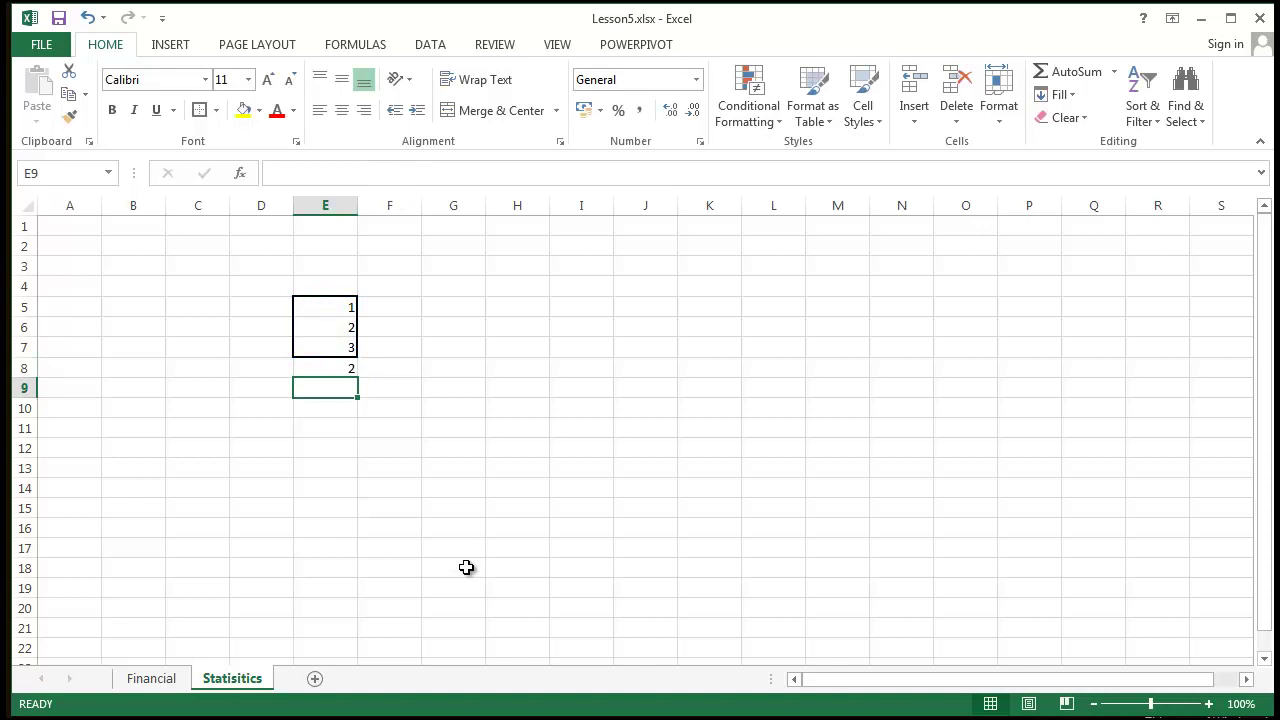
- Label the average with "Mean :" in D8, beside the formula cell, and select E9
click(346, 365)
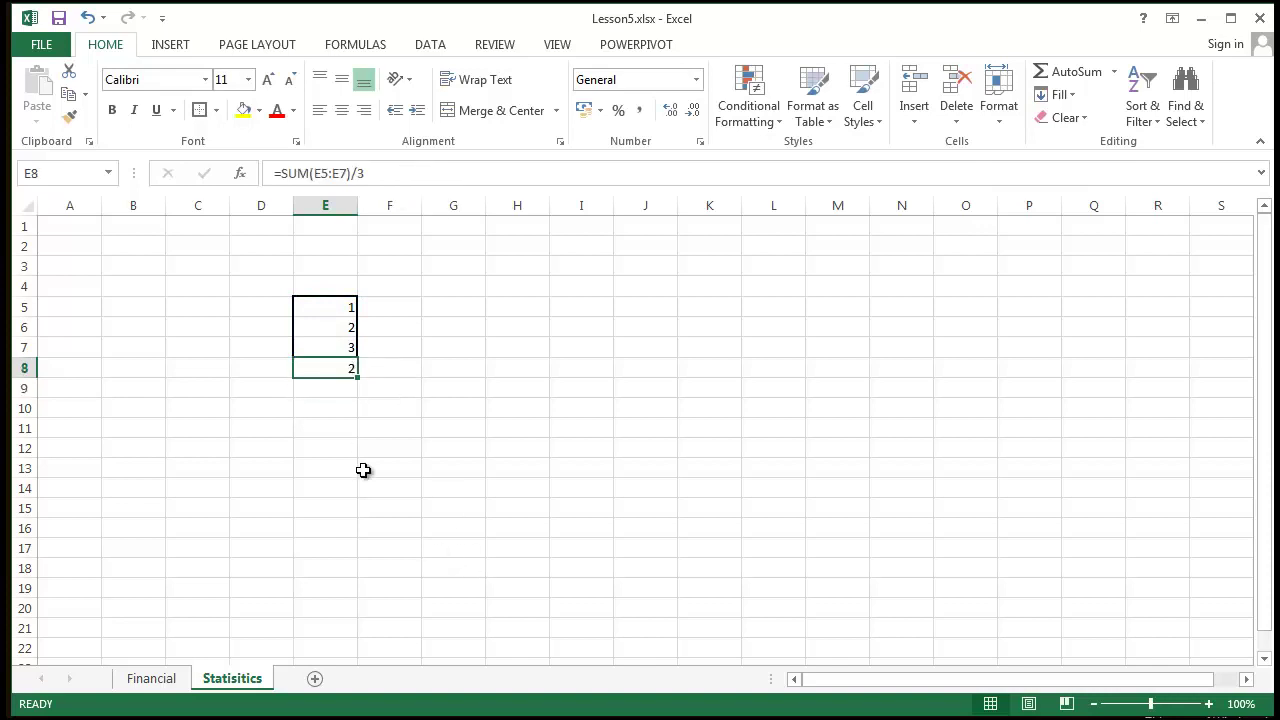
click(244, 371)
text(M)
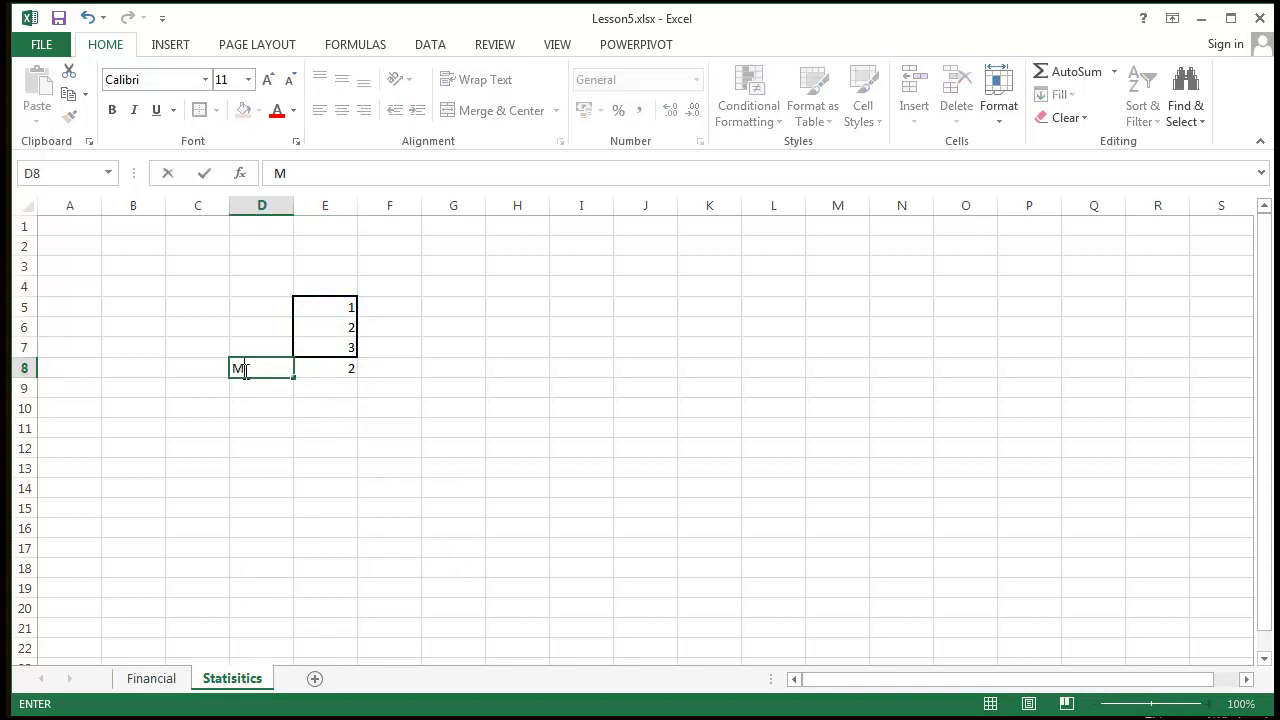
text(ean :)
key(Return)
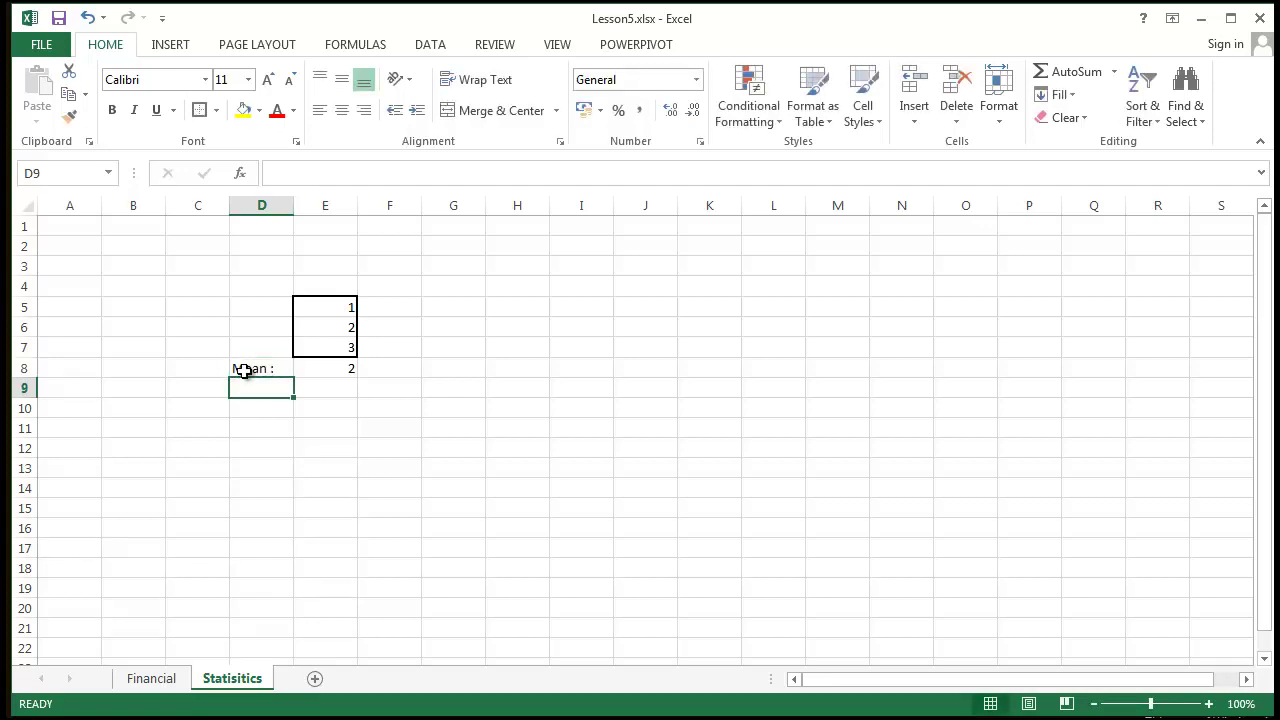
click(332, 386)
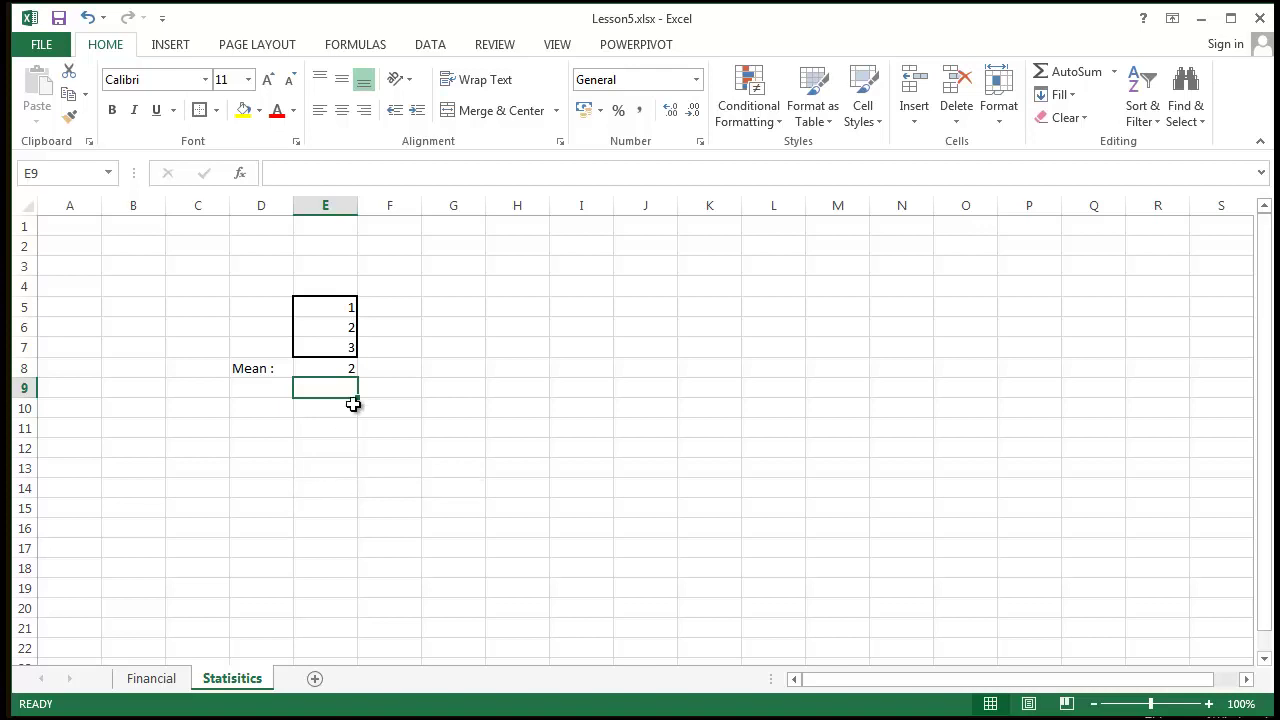
- Enter the values 1 to 5 down column G in G5:G9 as a median example
mouse_move(448, 316)
mouse_down()
mouse_move(454, 334)
mouse_move(460, 306)
mouse_up()
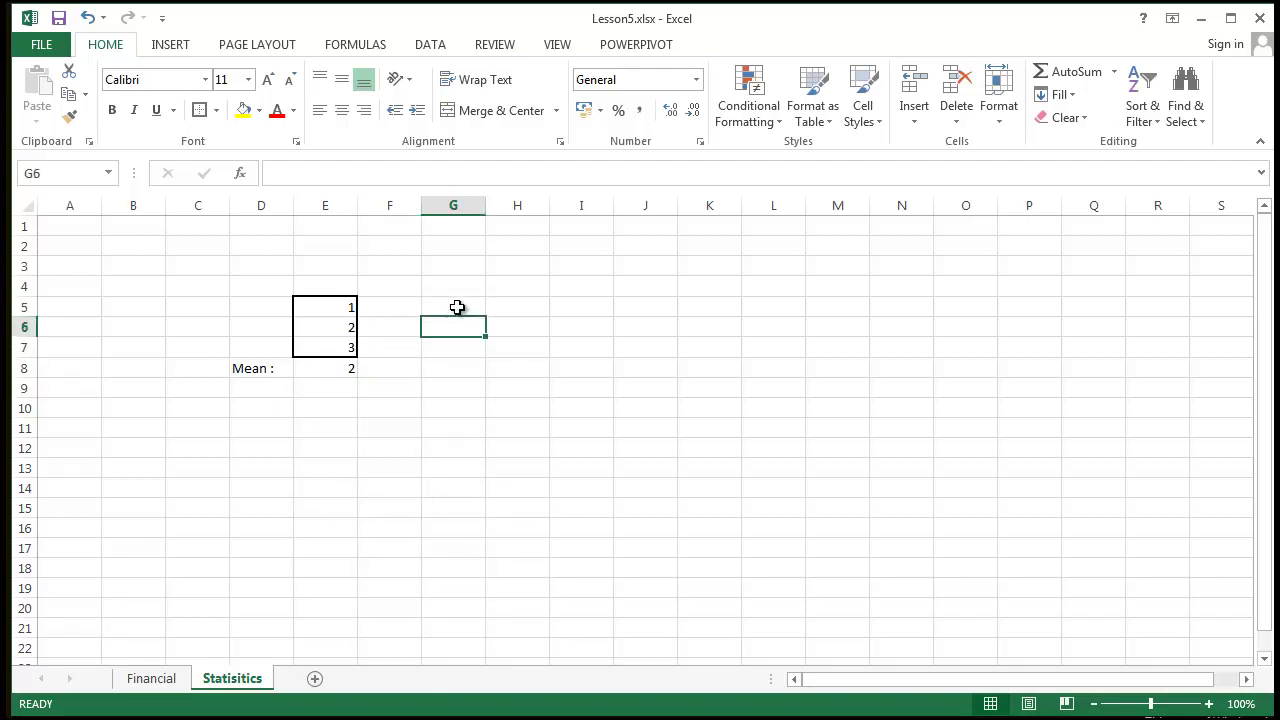
text(1)
key(Return)
text(2)
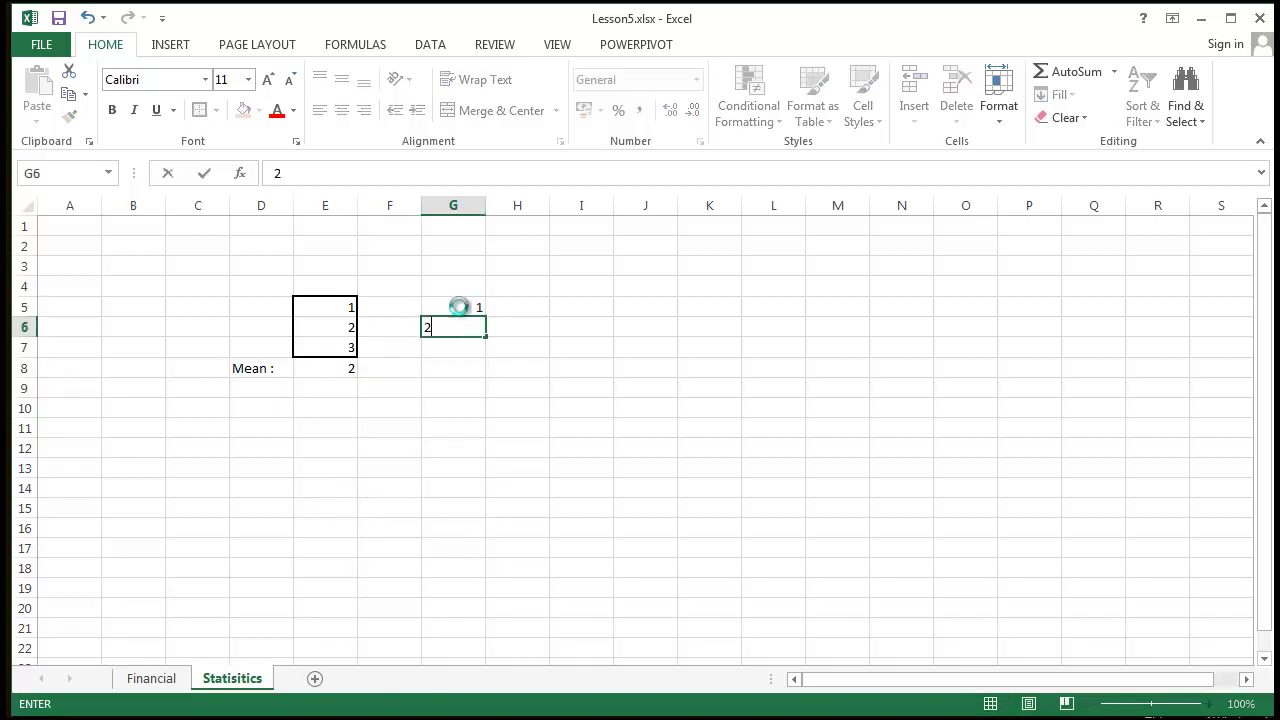
key(Return)
text(3)
key(Return)
text(4)
key(Return)
text(5)
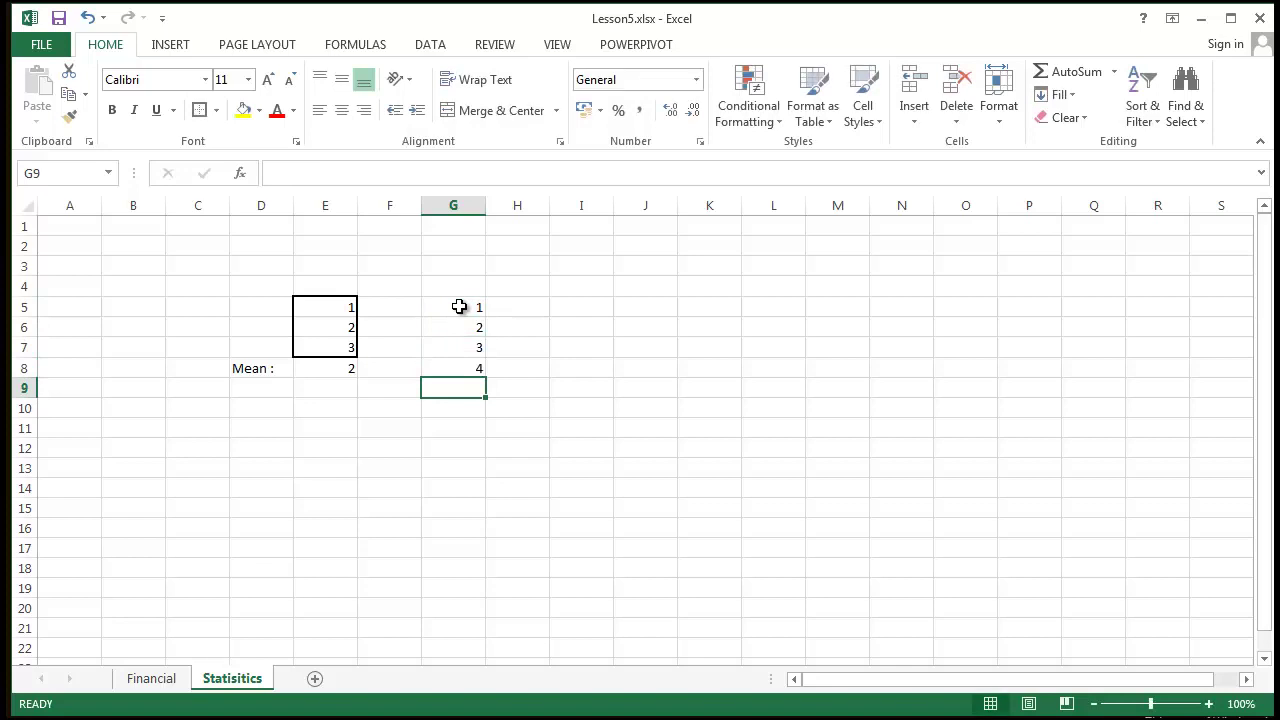
key(Return)
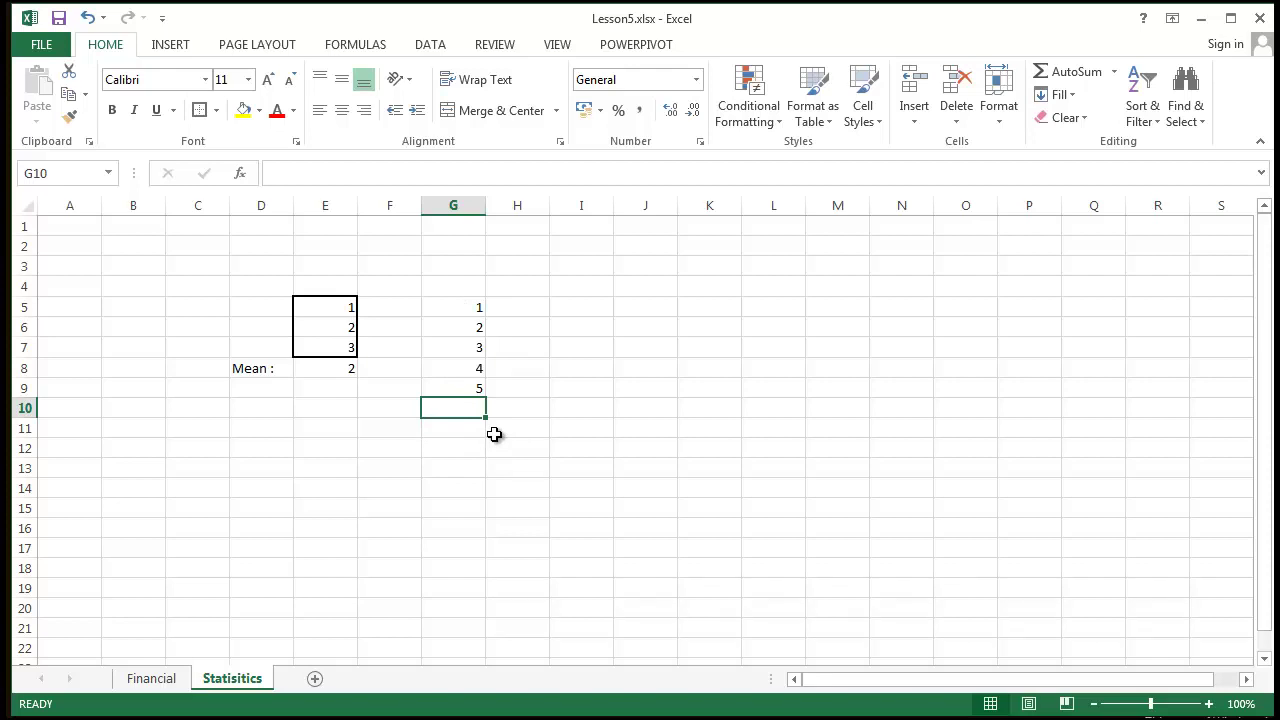
- Select the middle value in G7, and extend the series in column G with 6 in G10
click(464, 340)
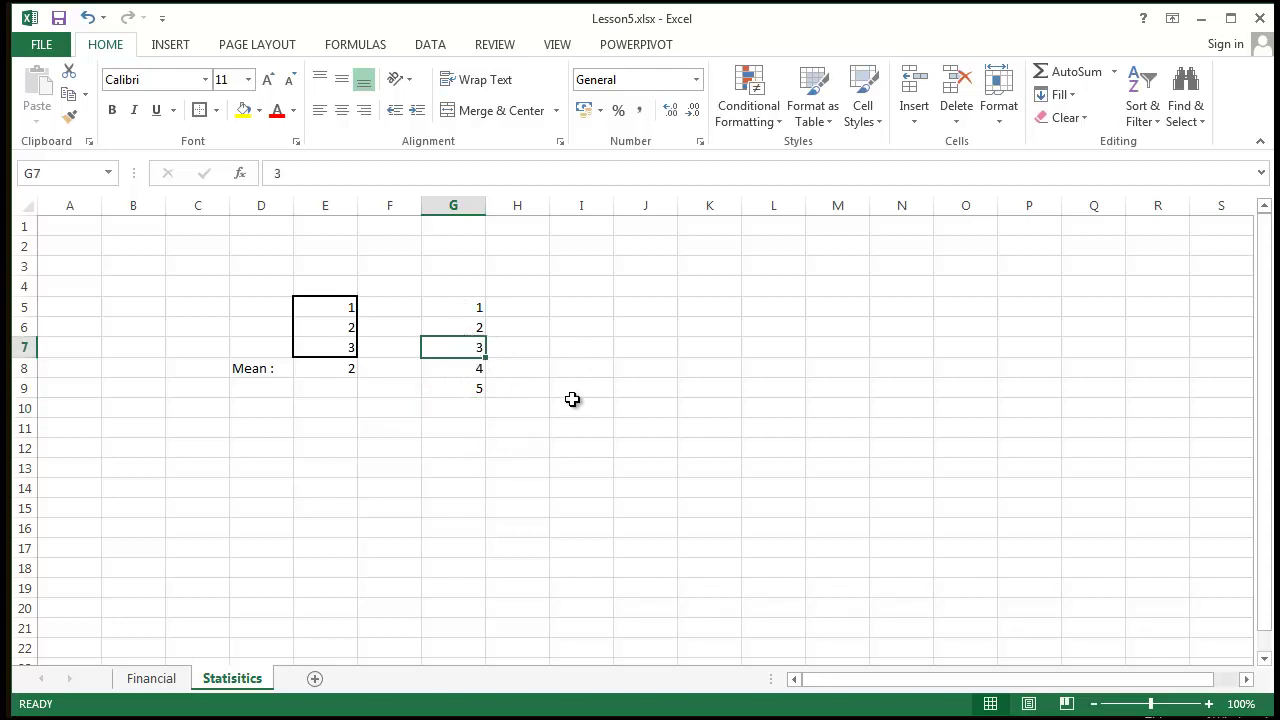
click(456, 394)
click(445, 404)
text(6)
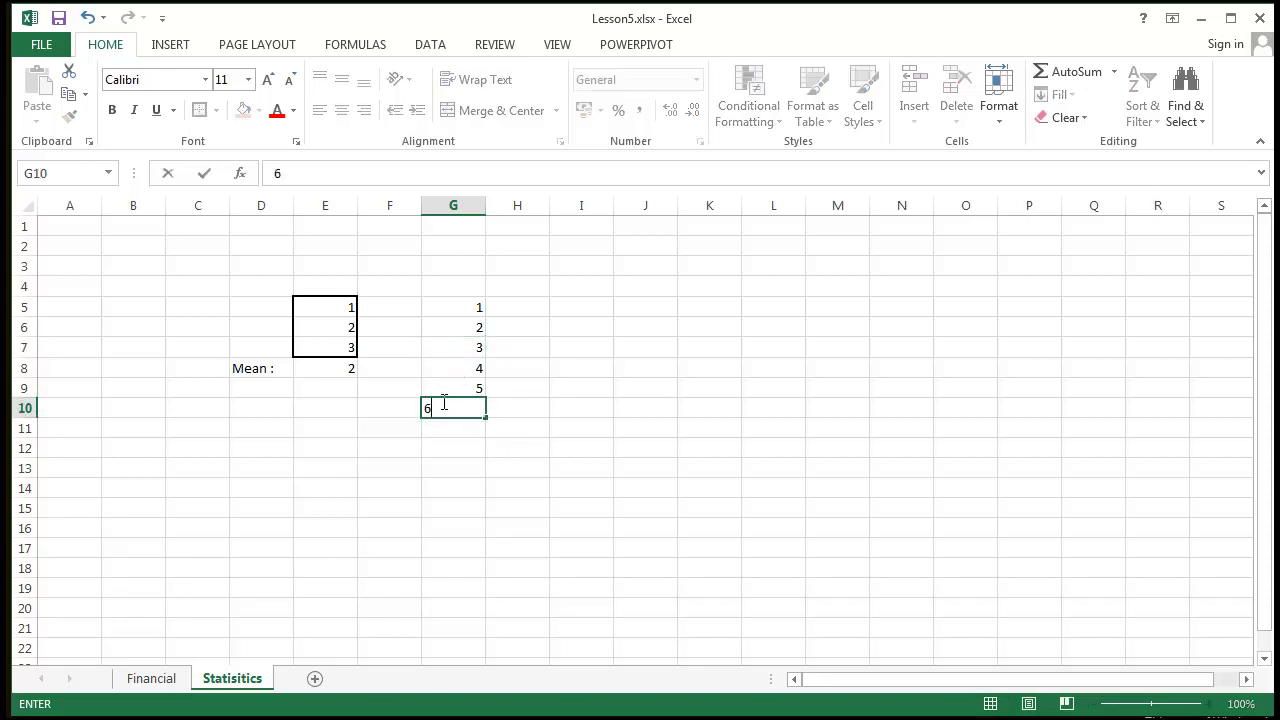
key(Return)
- Select the two middle values in G7:G8 and enter their median, 3,5, in G12
drag(466, 289, 445, 370)
click(465, 326)
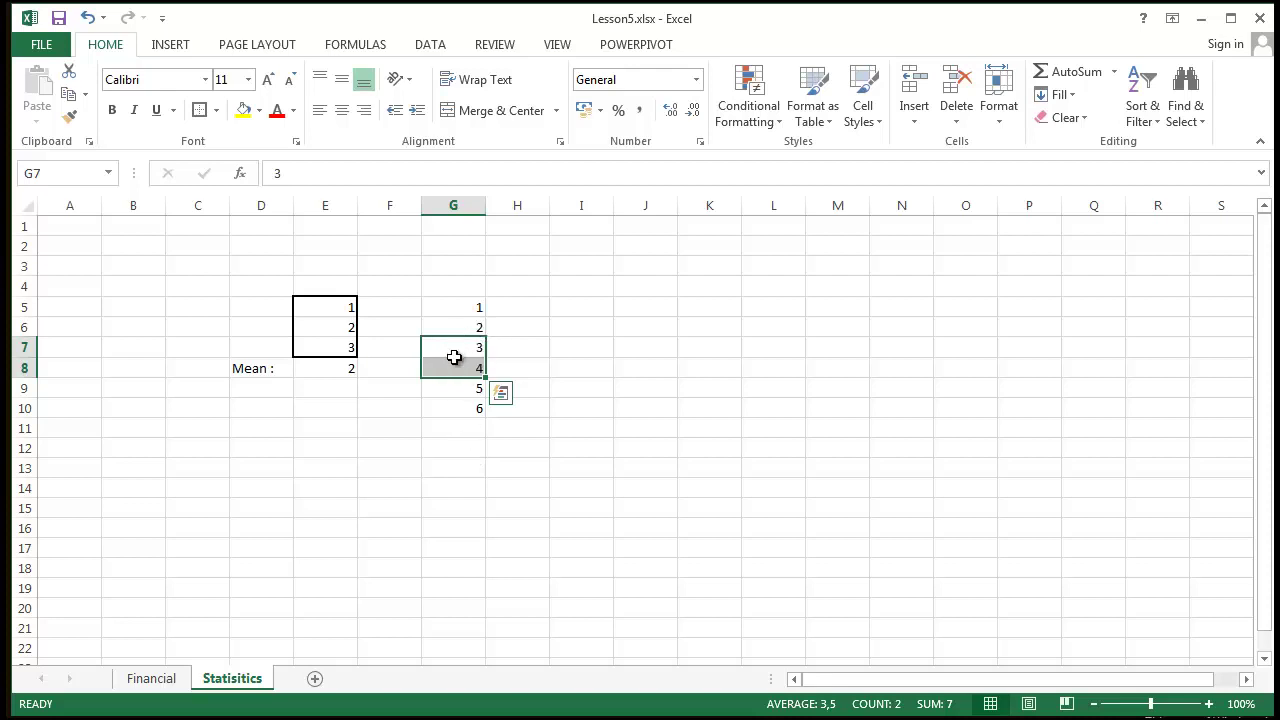
click(449, 443)
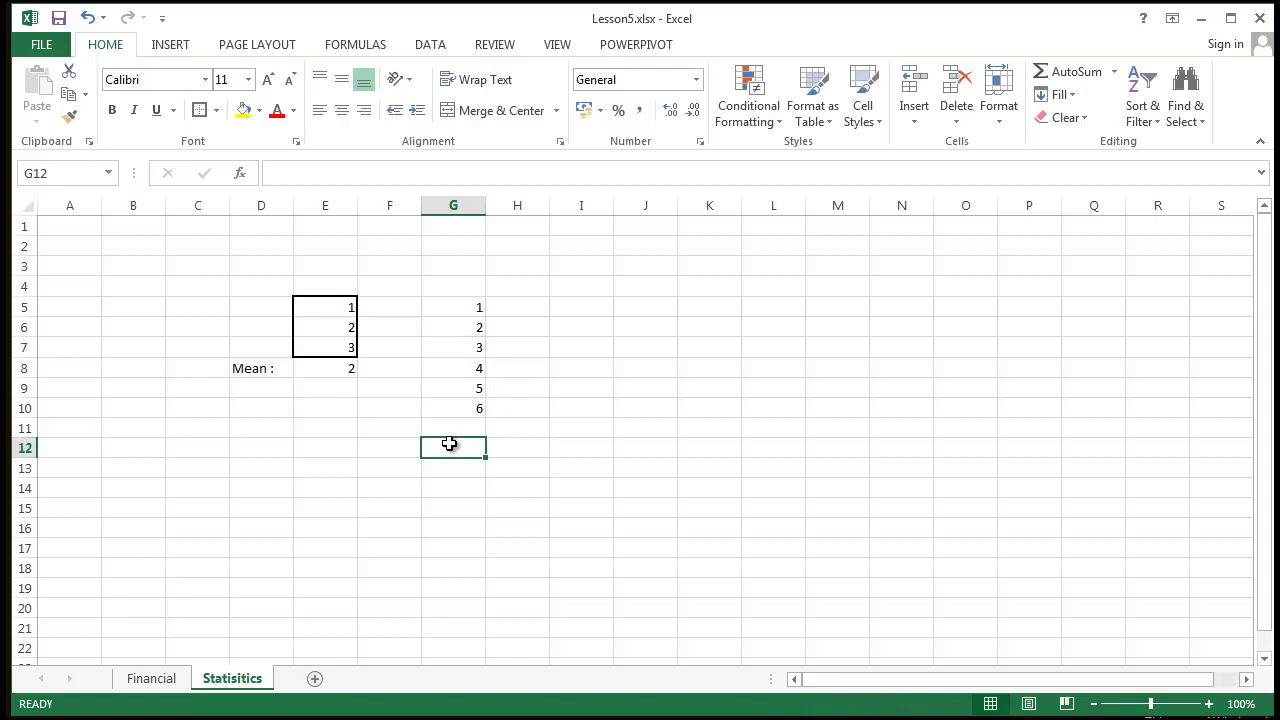
text(3,5)
key(Return)
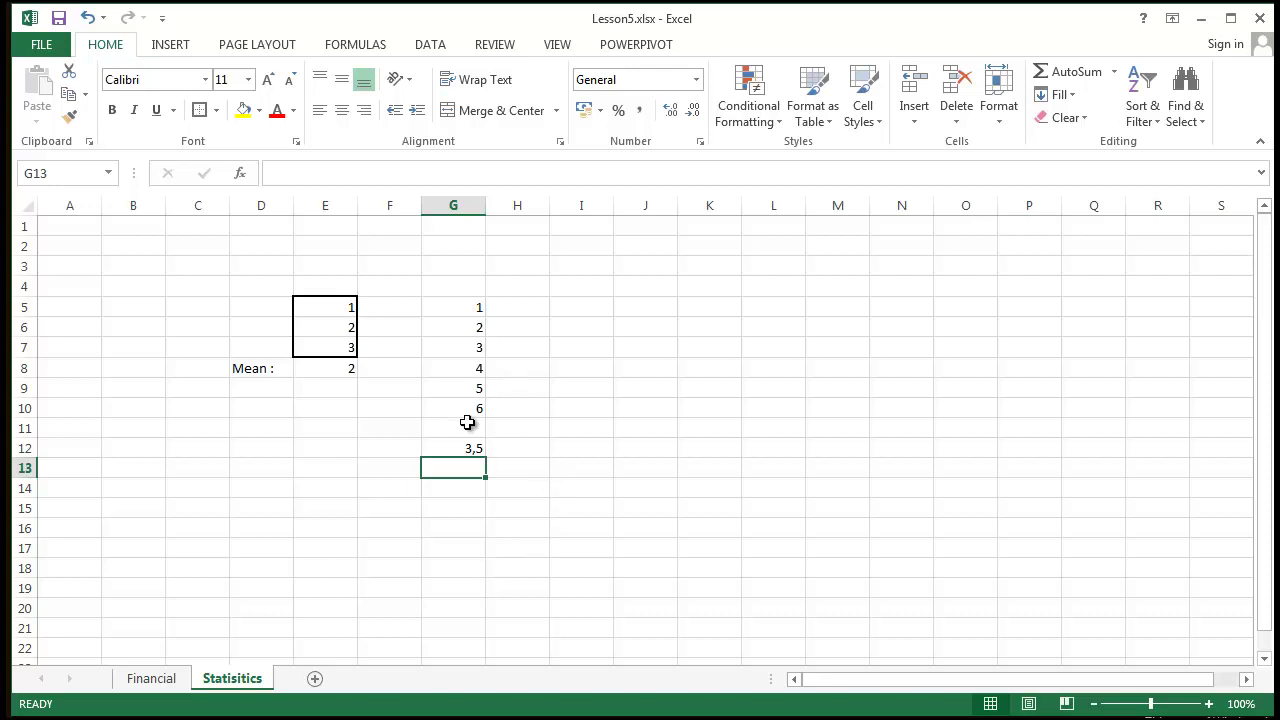
- Start a third number list in column I with the values 1, 2, 3 and 4 in I5:I8
drag(466, 412, 468, 381)
click(569, 306)
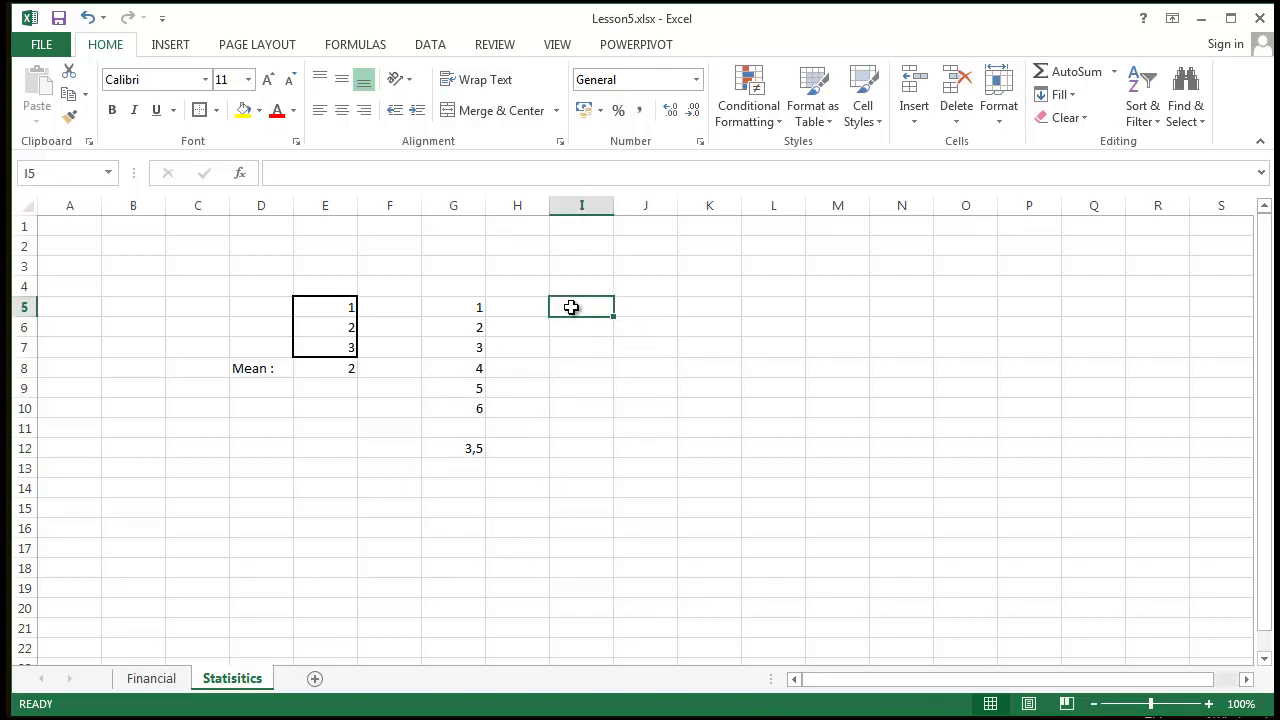
text(1)
key(Return)
text(2)
key(Return)
text(3)
key(Return)
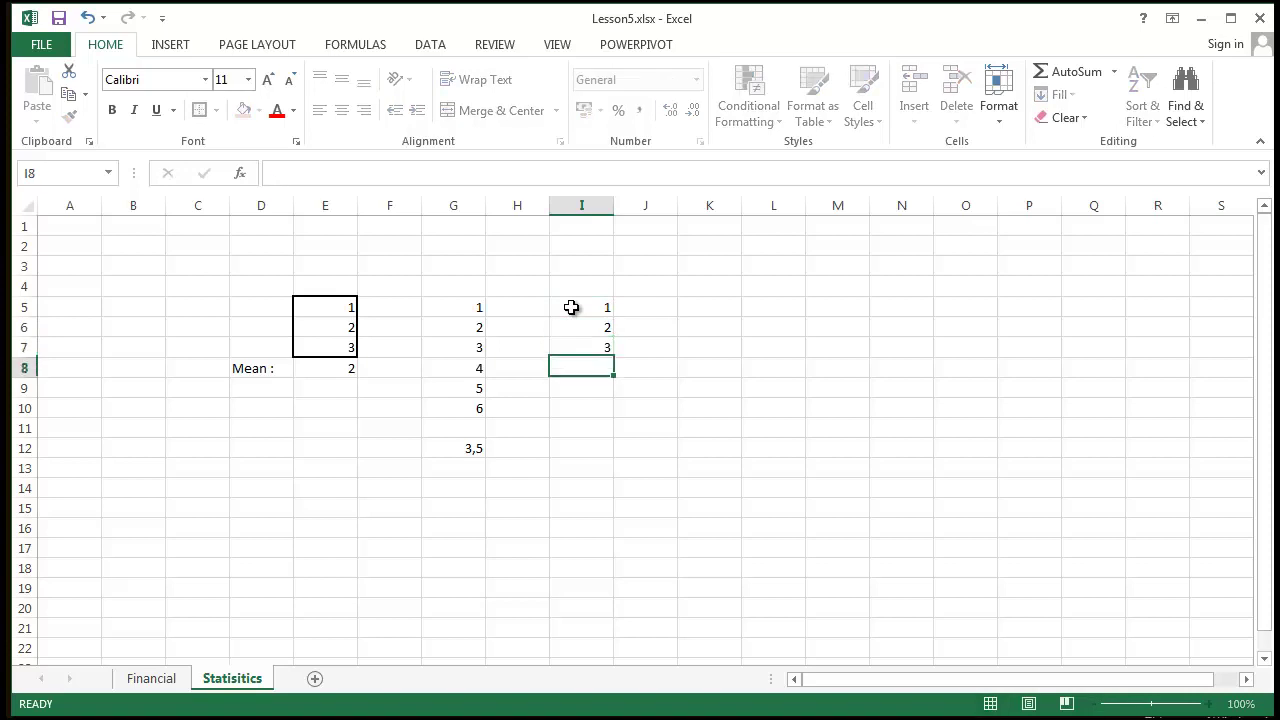
text(4)
key(Return)
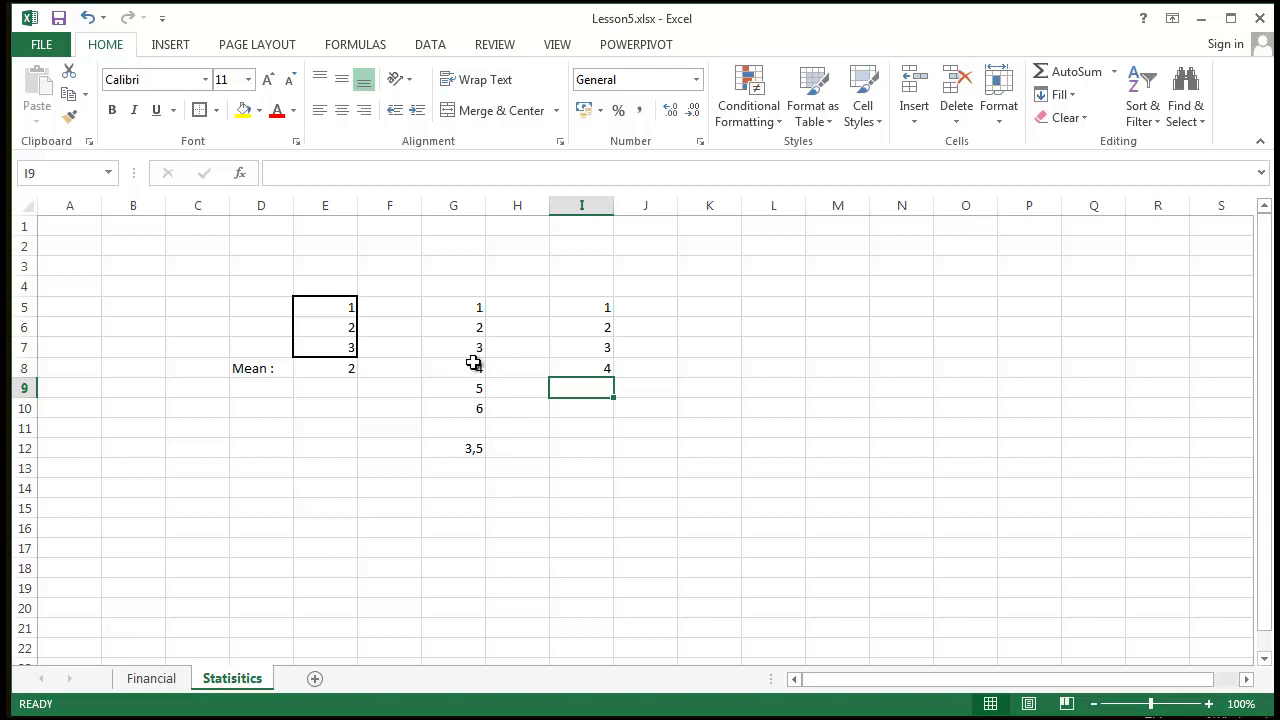
- Change I7 to 2 and I8 to 3, and add 4 in I9 so the list contains a repeated value
click(607, 352)
text(2)
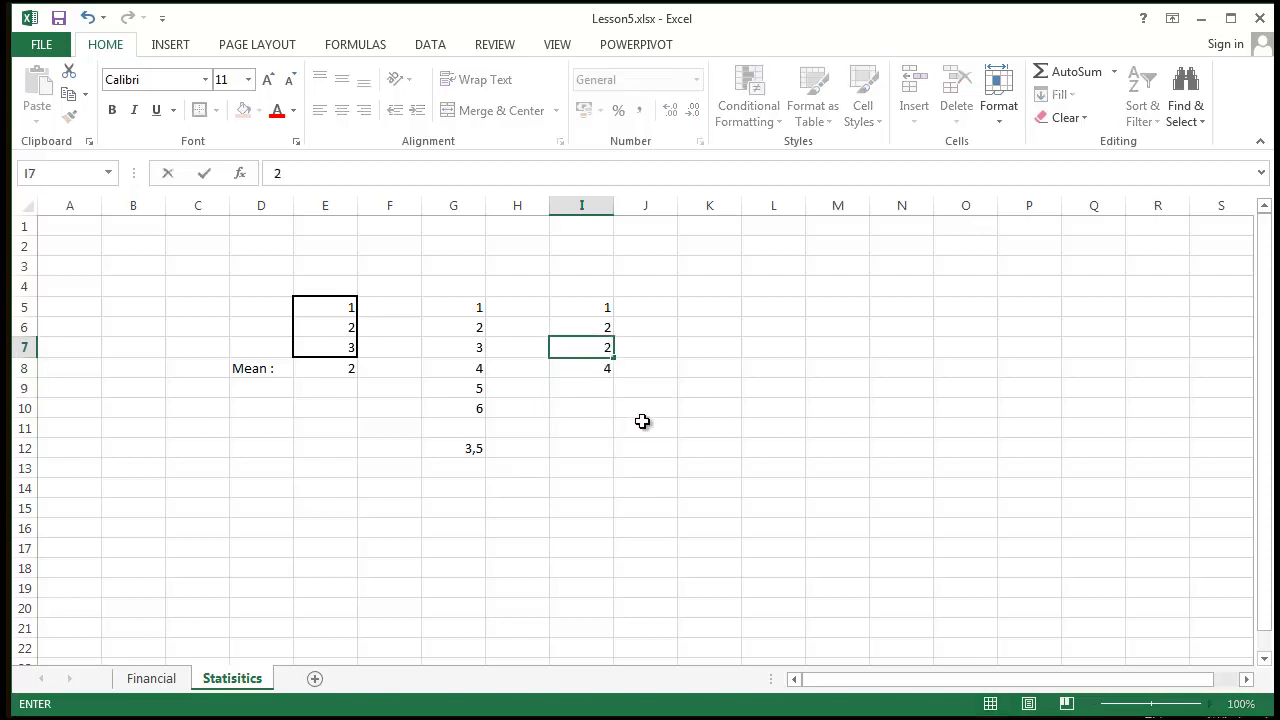
key(Return)
text(3)
key(Return)
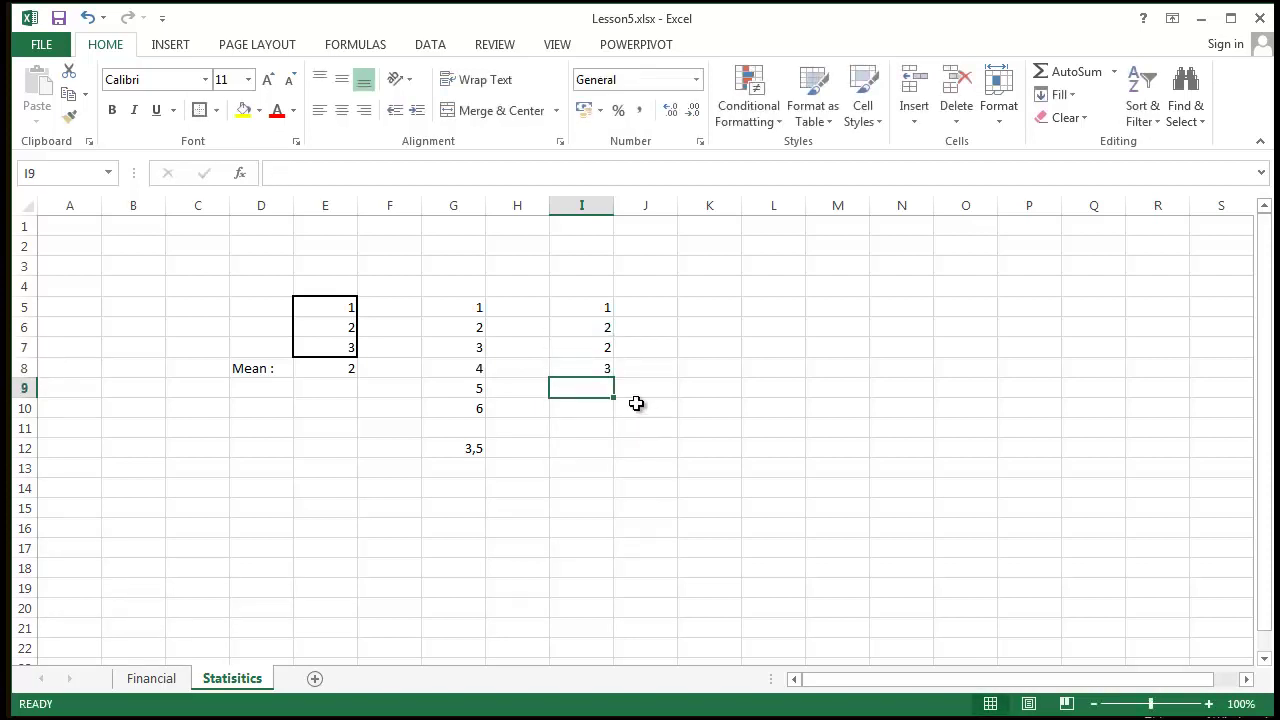
text(4)
key(Return)
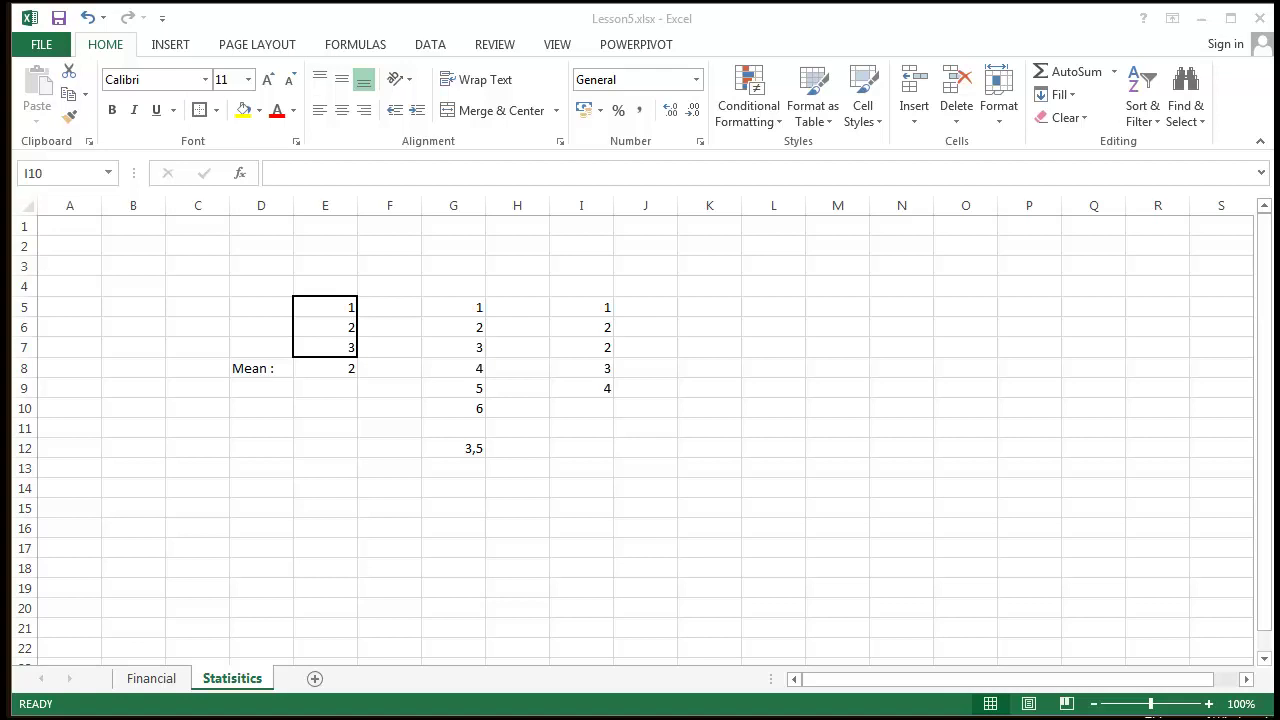
click(780, 431)
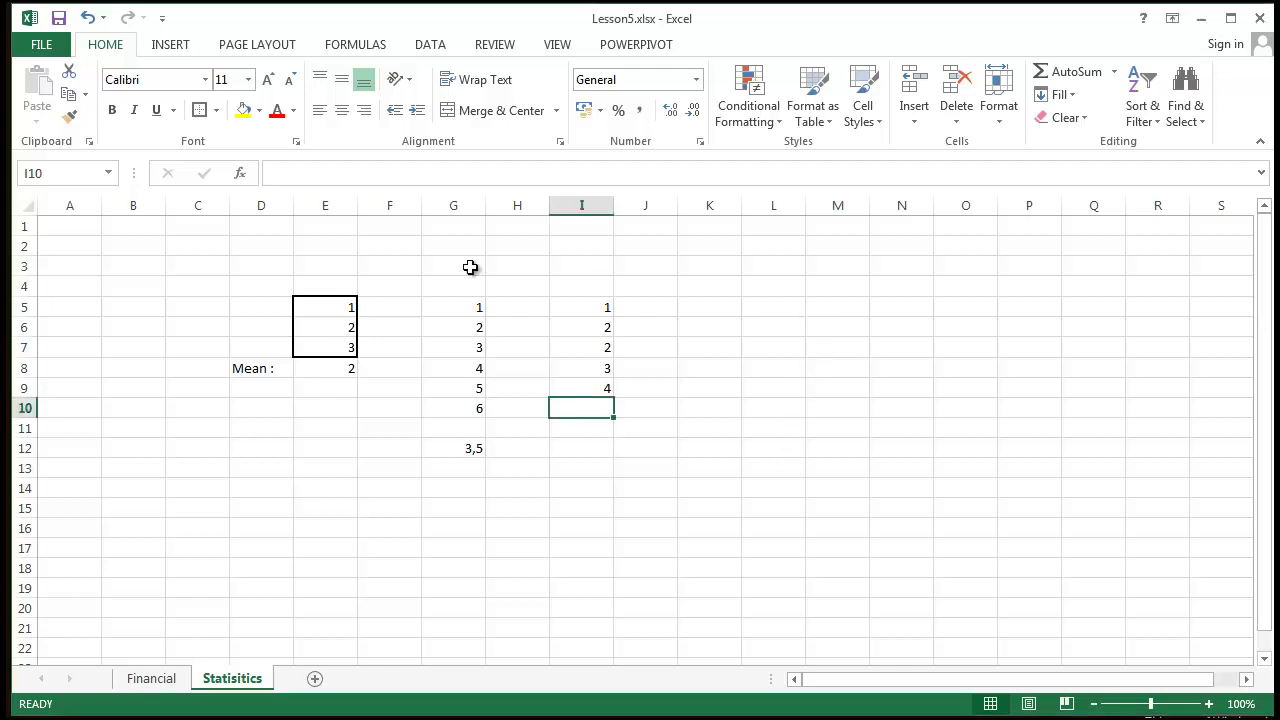
click(725, 514)
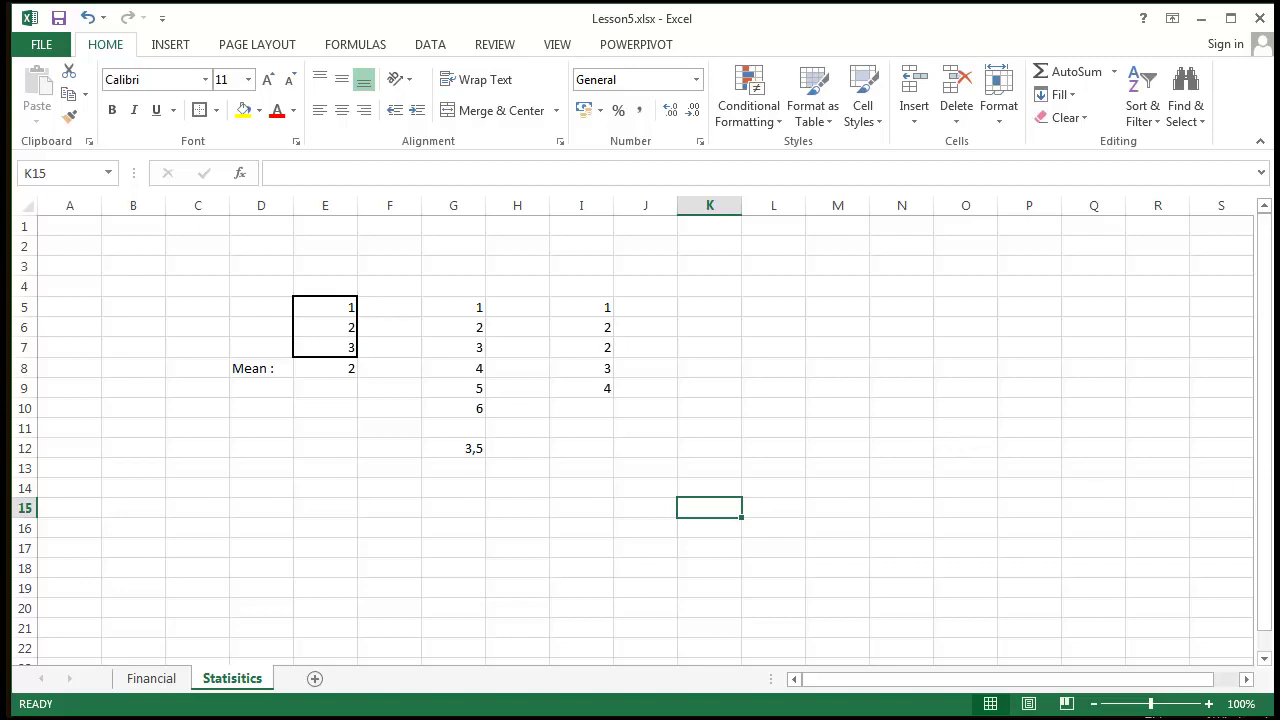